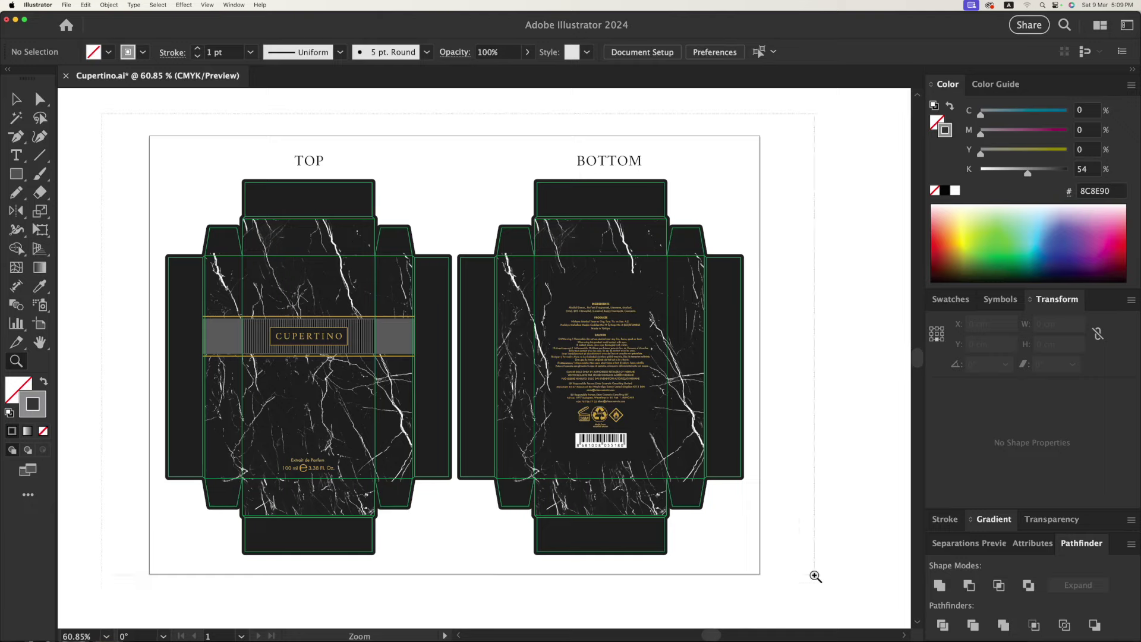
# - Fit the Cupertino dieline artboard in Illustrator, then bring up the empty Dimension scene
pyautogui.hscroll(2, 851, 607)
pyautogui.press('v')
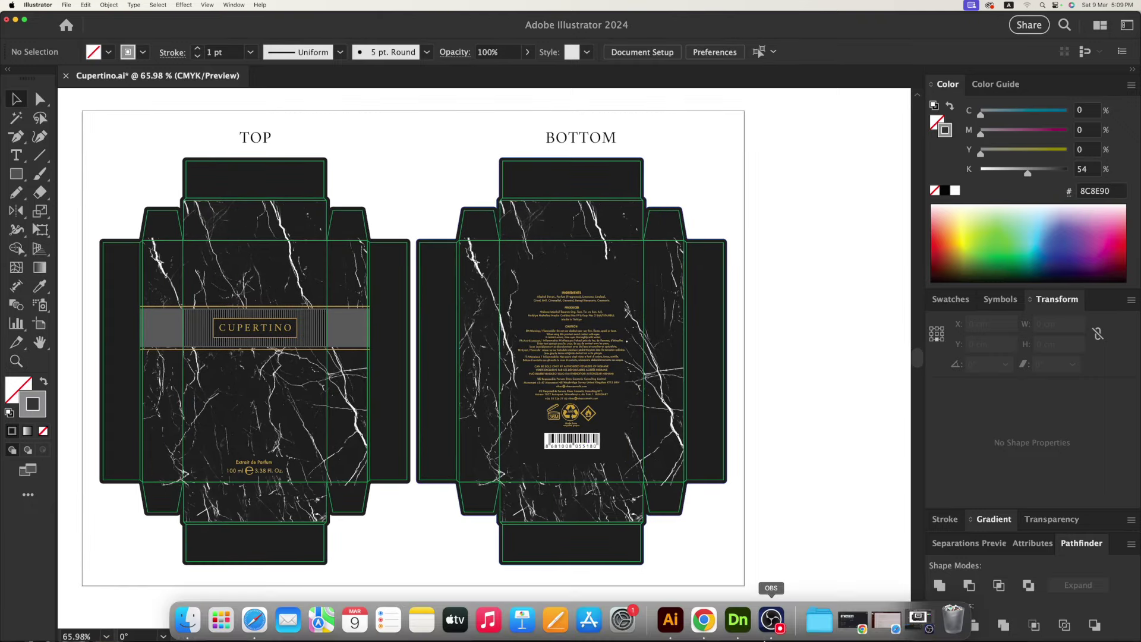
pyautogui.click(743, 621)
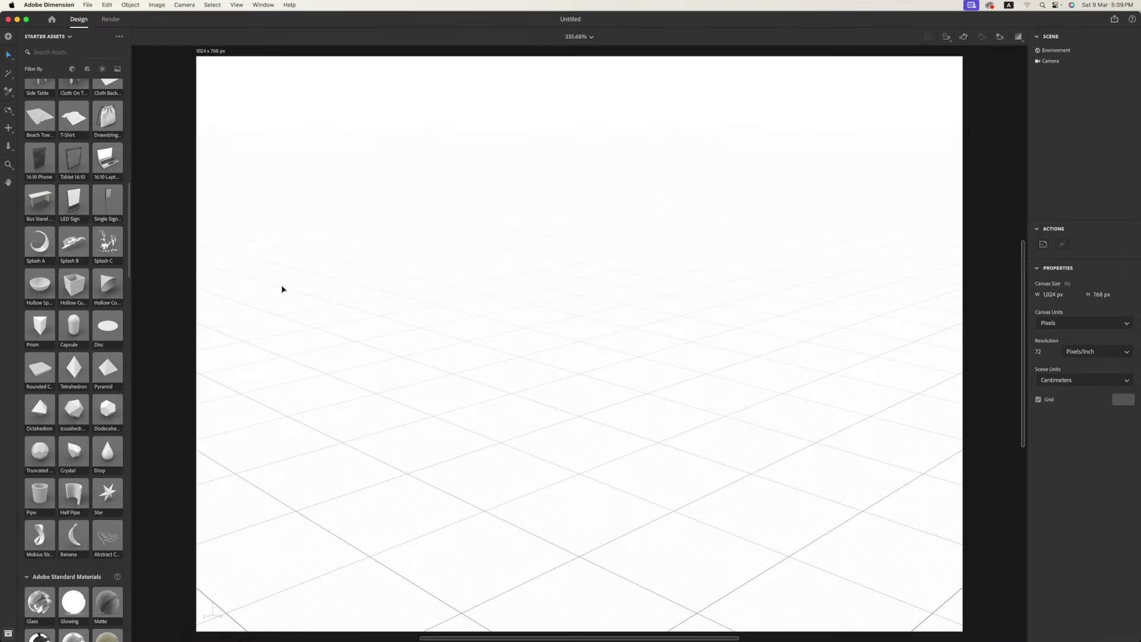
# - Add the Hollow Cube from Starter Assets to the empty Dimension scene
pyautogui.scroll(-2, 86, 459)
pyautogui.scroll(-2, 86, 459)
pyautogui.scroll(-3, 85, 458)
pyautogui.scroll(-3, 85, 459)
pyautogui.scroll(10, 85, 458)
pyautogui.scroll(5, 85, 458)
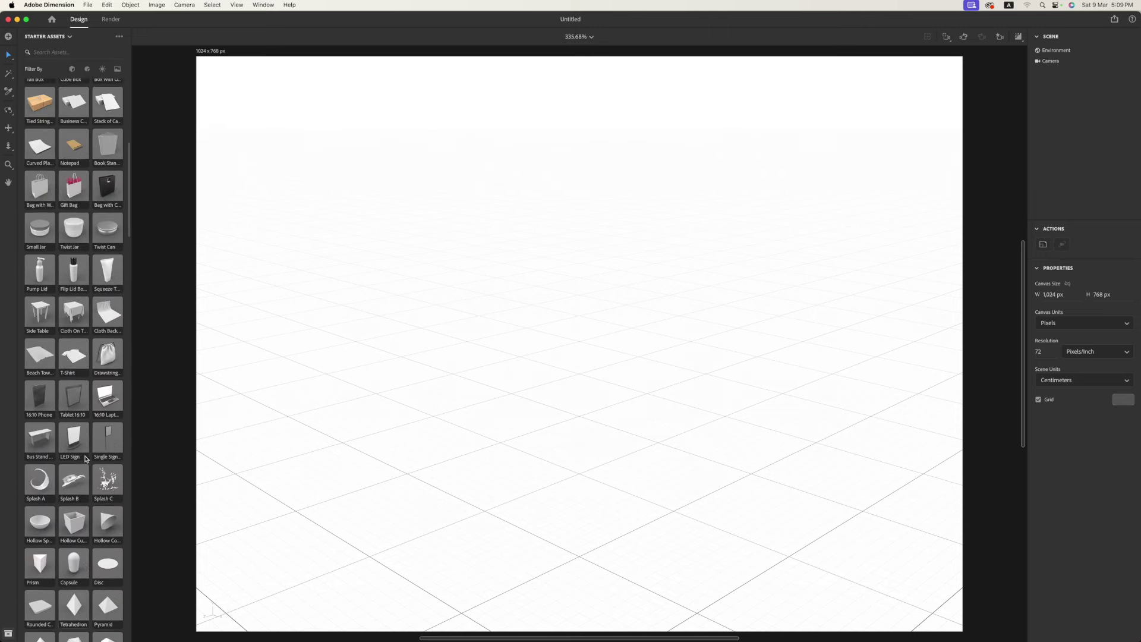
pyautogui.click(76, 529)
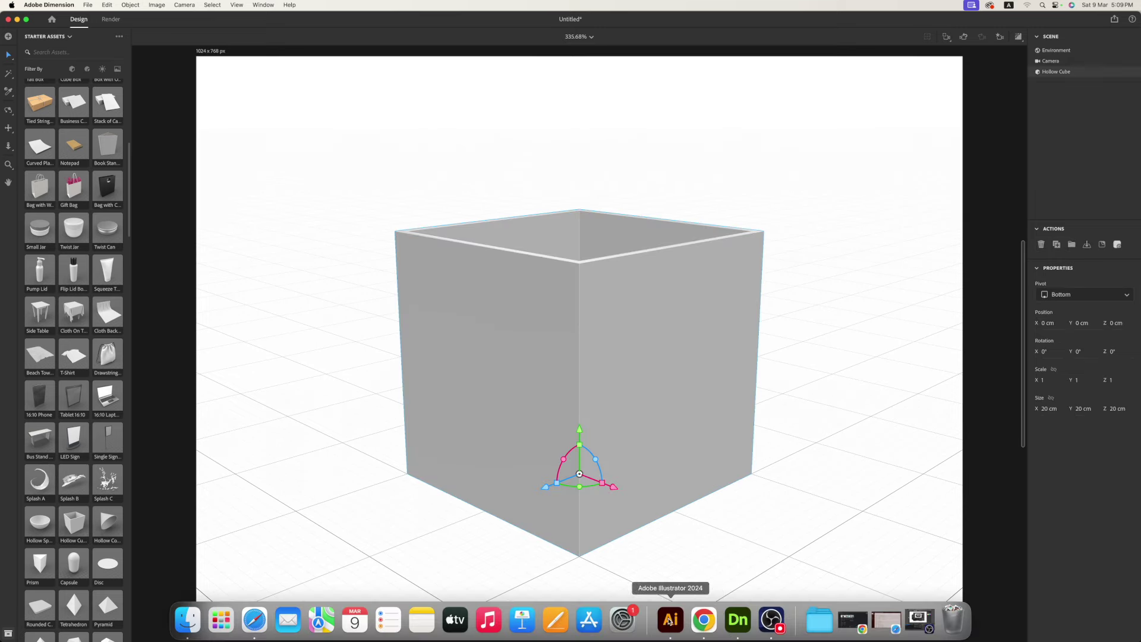
pyautogui.click(670, 621)
# - Measure the dieline's top fold line and set the cube's Size X to 11.41 cm
pyautogui.click(279, 240)
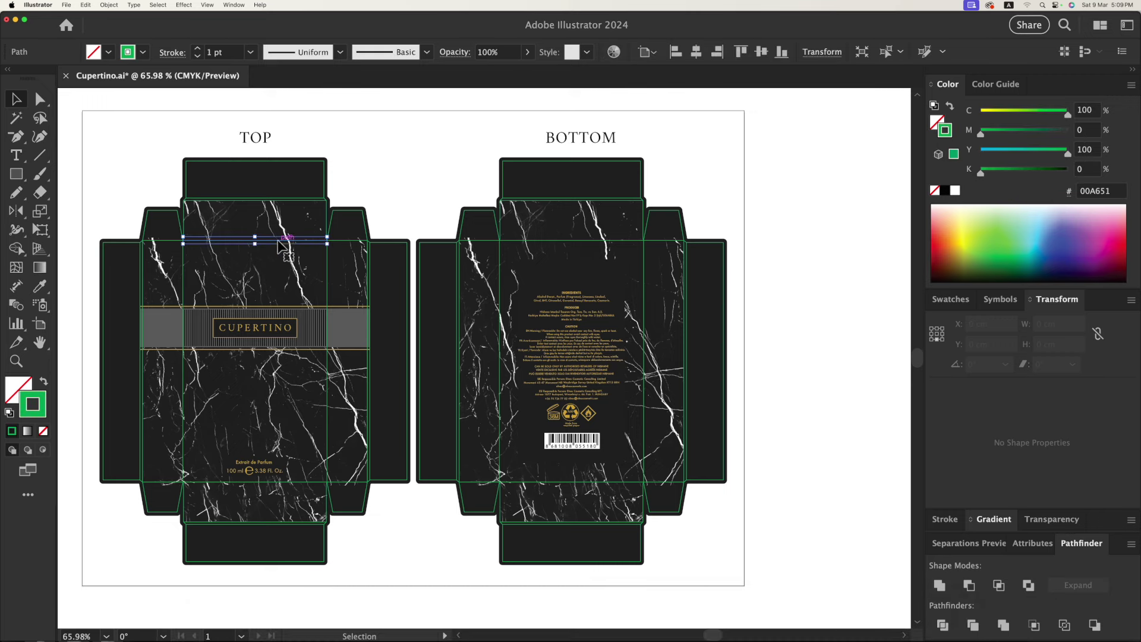
pyautogui.click(1075, 324)
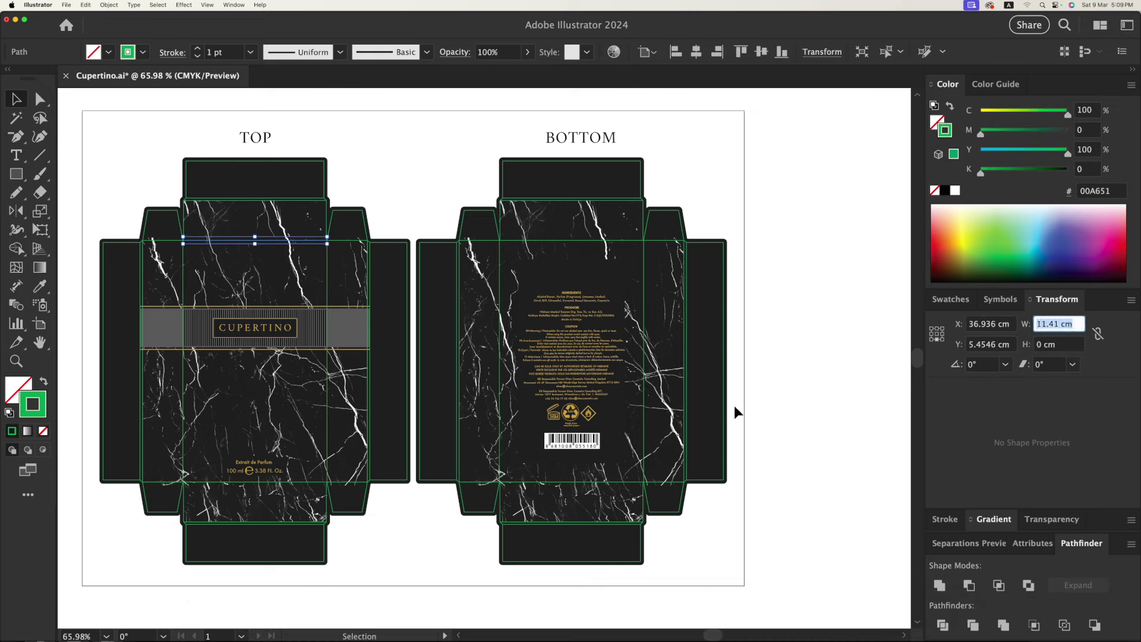
pyautogui.click(738, 629)
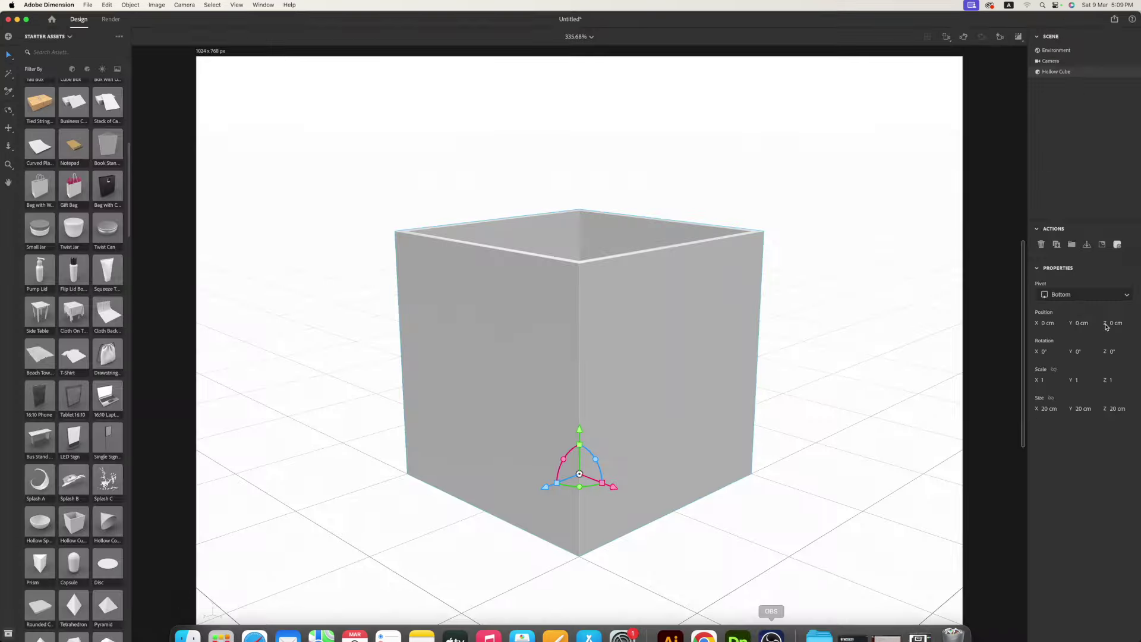
pyautogui.click(1049, 409)
pyautogui.write('11')
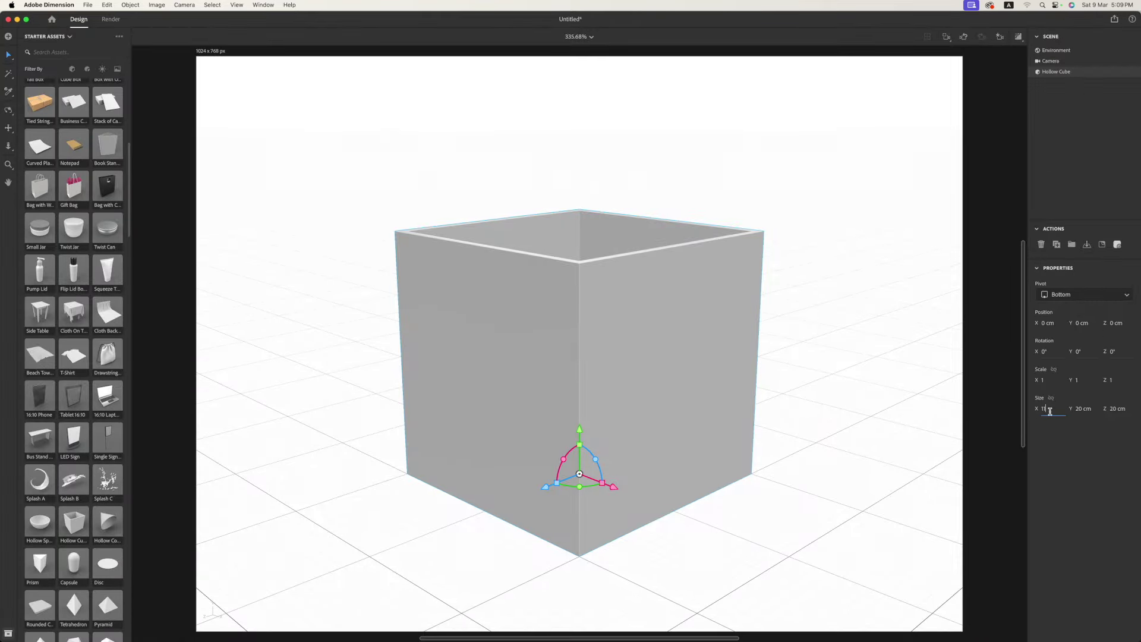
pyautogui.write('.41')
pyautogui.press('Return')
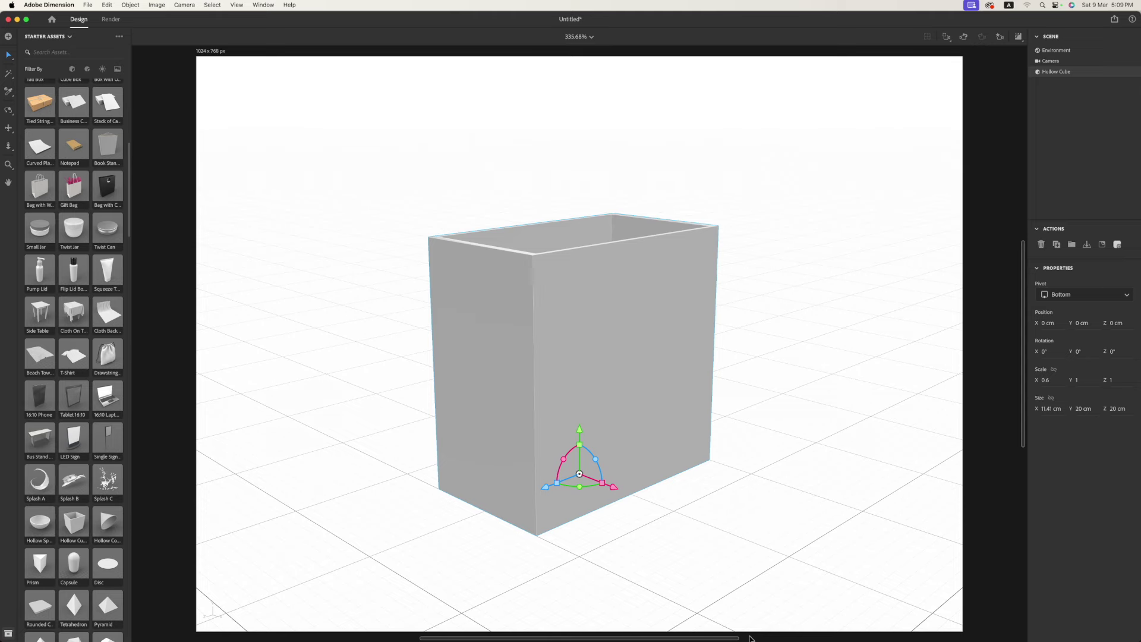
pyautogui.moveTo(751, 639)
pyautogui.click(681, 613)
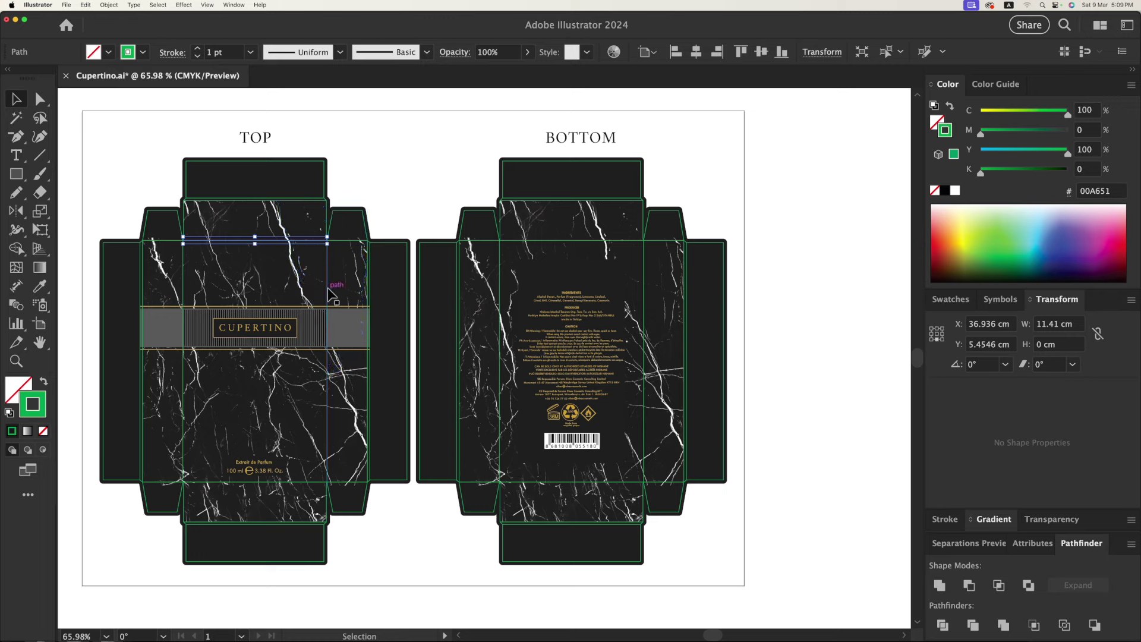
# - Read the 19.12 cm vertical fold height, try it as the cube's Size Y, then undo
pyautogui.click(328, 289)
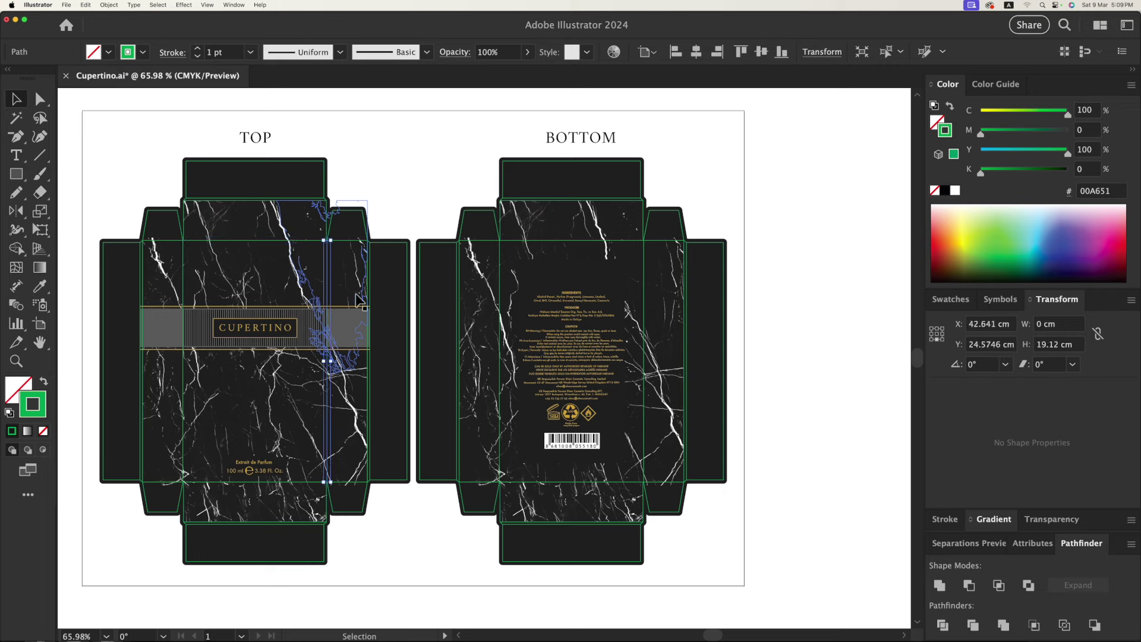
pyautogui.click(1030, 341)
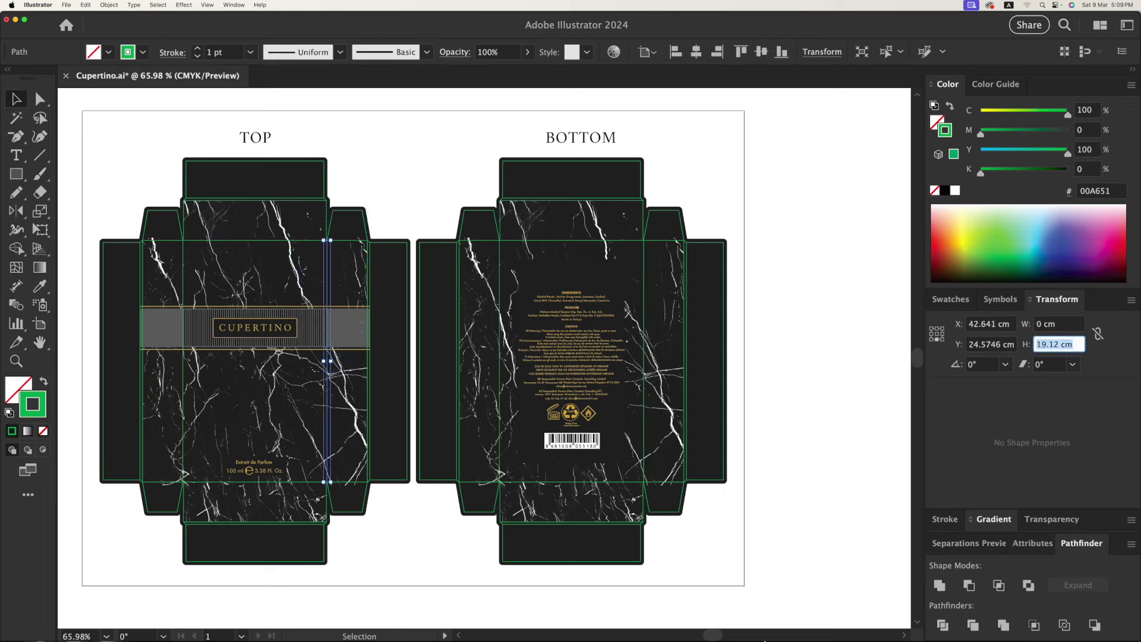
pyautogui.click(738, 620)
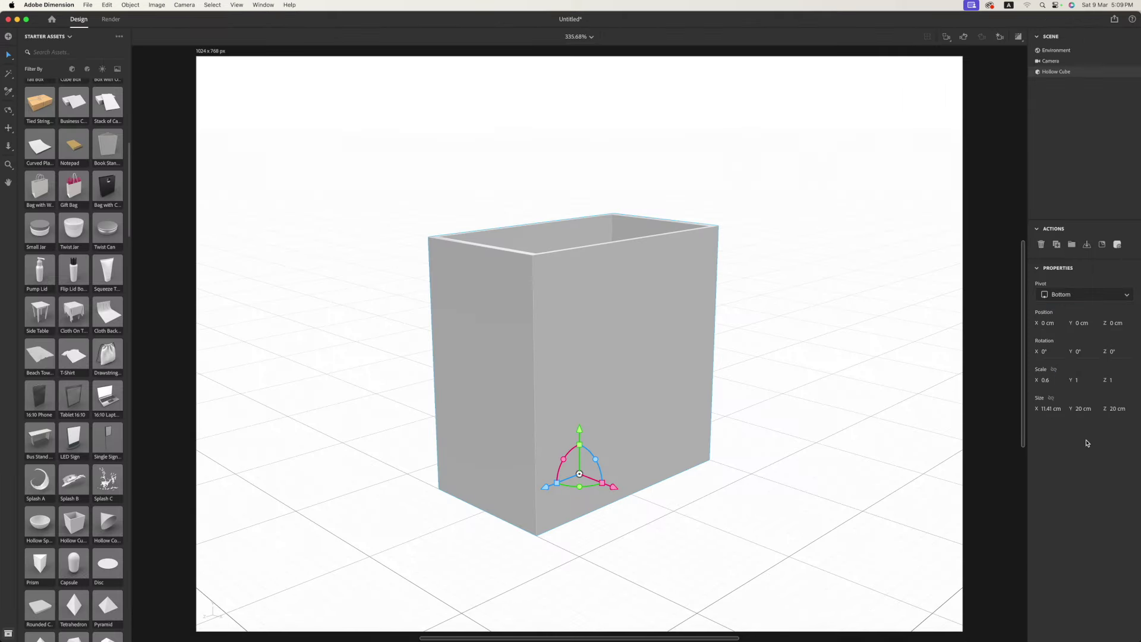
pyautogui.click(1083, 409)
pyautogui.write('19.2')
pyautogui.press('Return')
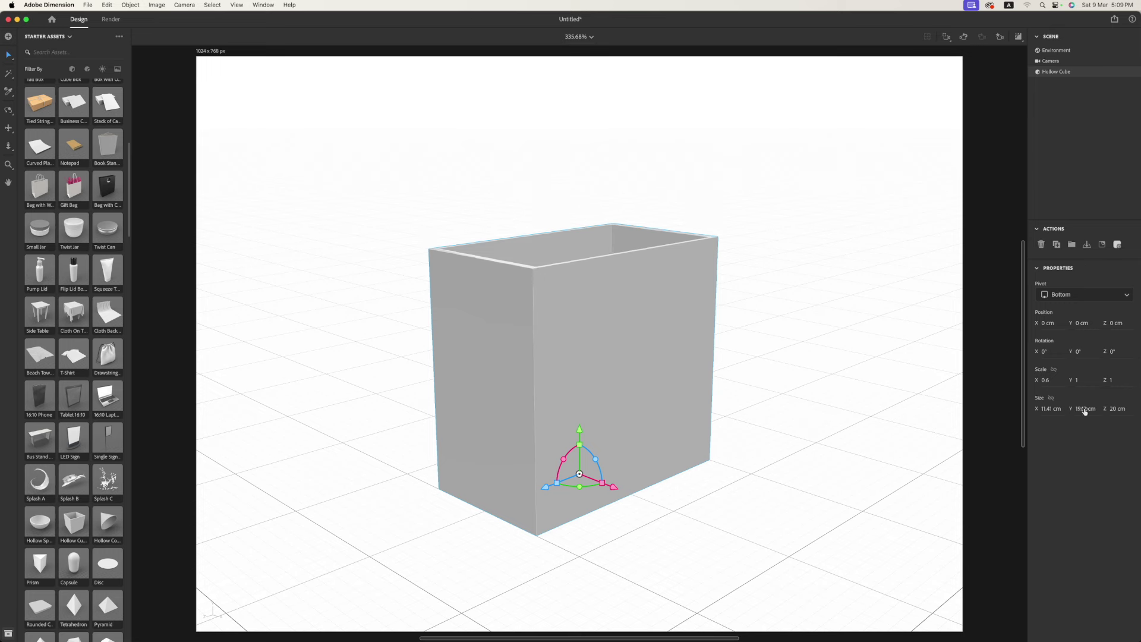
pyautogui.press('super+z')
# - Set the cube's height to about 19 cm, then select the 3.19 cm side-flap line
pyautogui.click(1118, 409)
pyautogui.write('19')
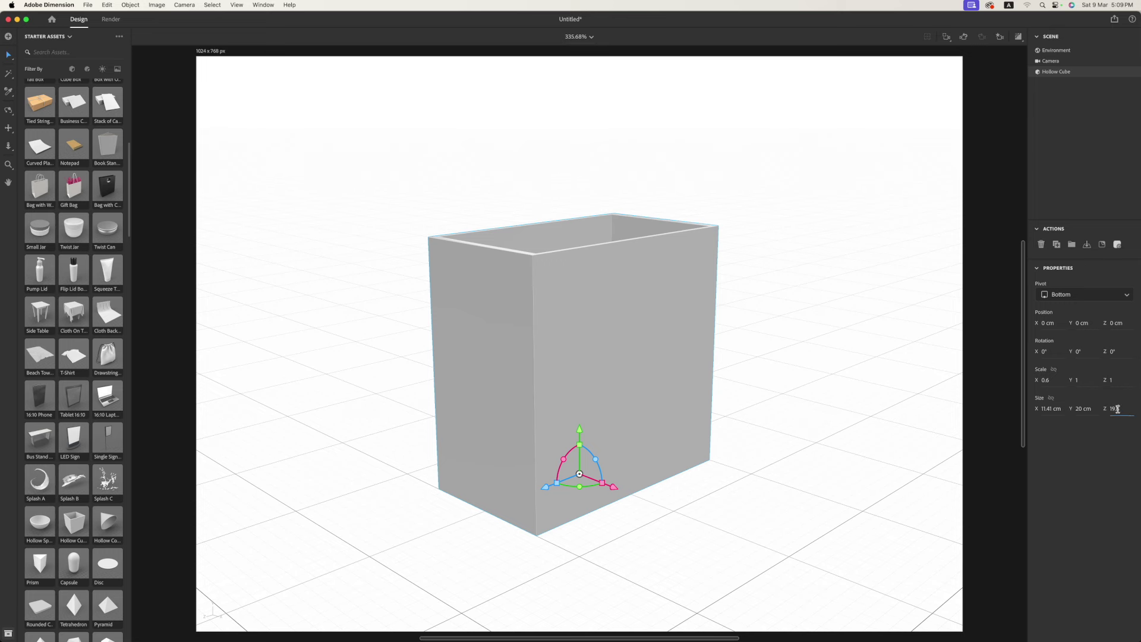
pyautogui.press('Escape')
pyautogui.click(1083, 408)
pyautogui.write('19')
pyautogui.press('Return')
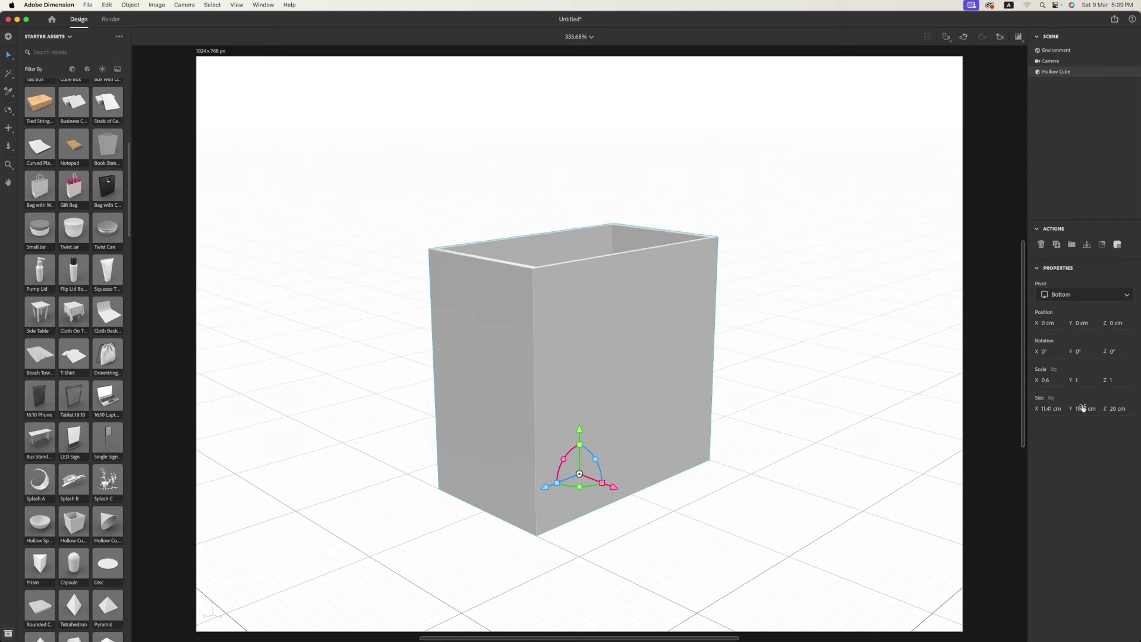
pyautogui.click(672, 621)
pyautogui.click(357, 241)
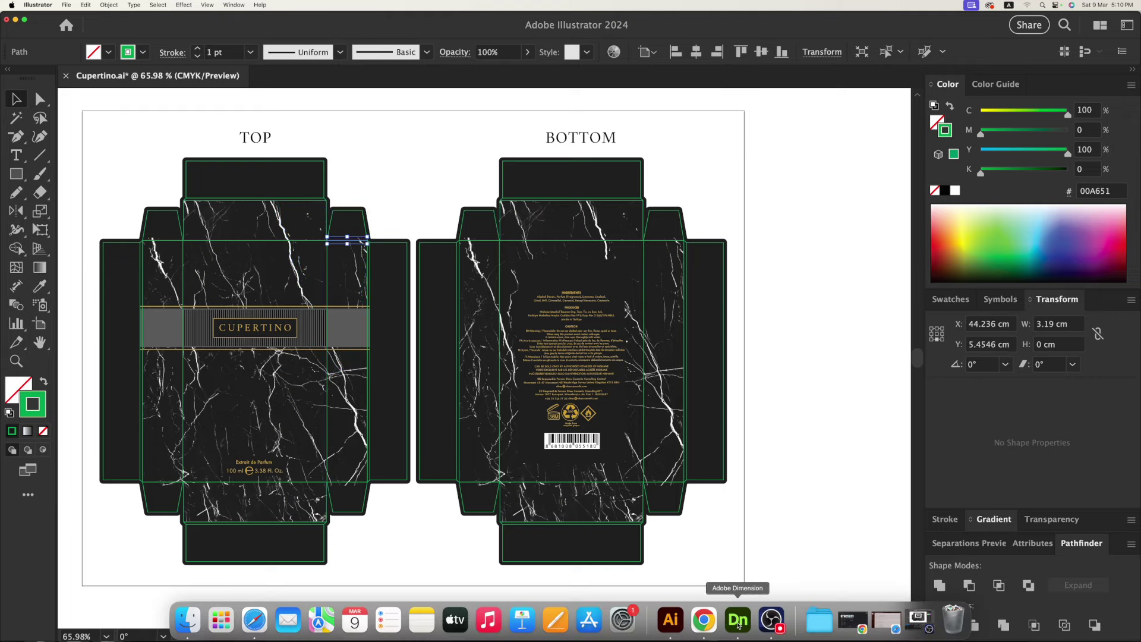
# - Set the Dimension cube's Size Z depth to 3.19 cm
pyautogui.click(737, 621)
pyautogui.click(1120, 408)
pyautogui.write('3.19')
pyautogui.press('Return')
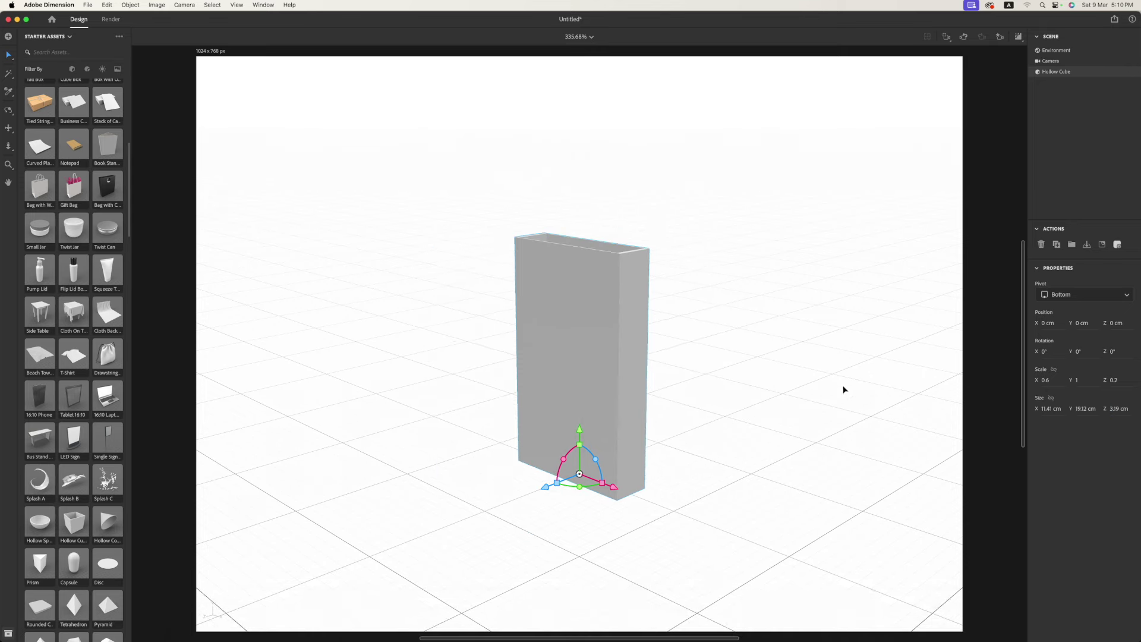
# - Set the box's Size Y height to 3.19 cm as well
pyautogui.hotkey('ctrl', 'Up')
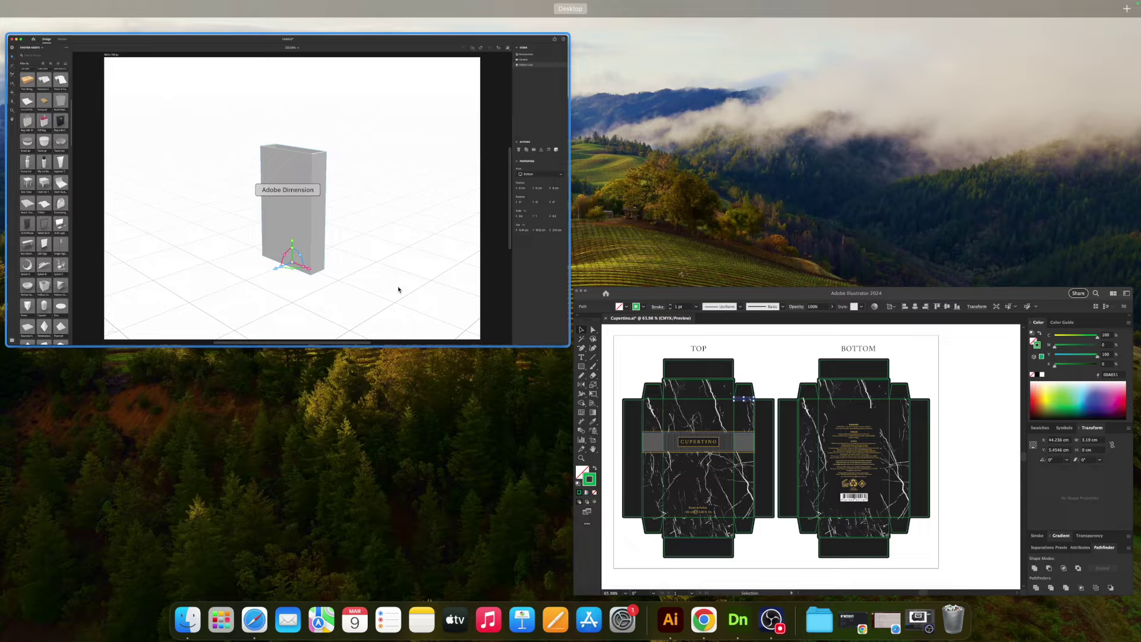
pyautogui.click(399, 289)
pyautogui.click(1093, 409)
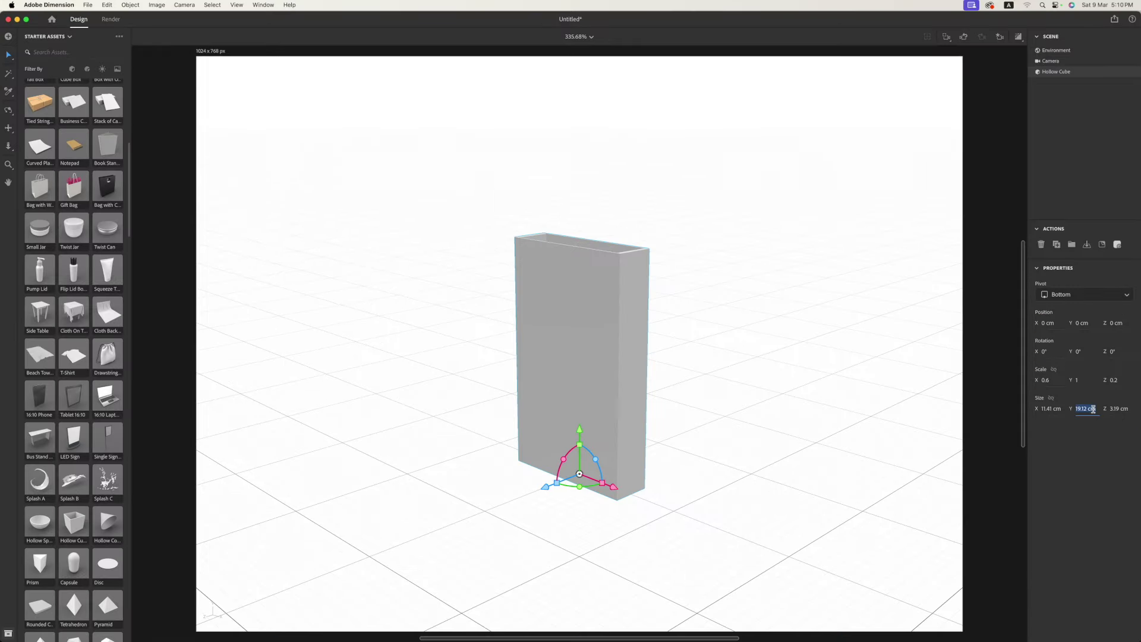
pyautogui.write('3.19')
pyautogui.press('Return')
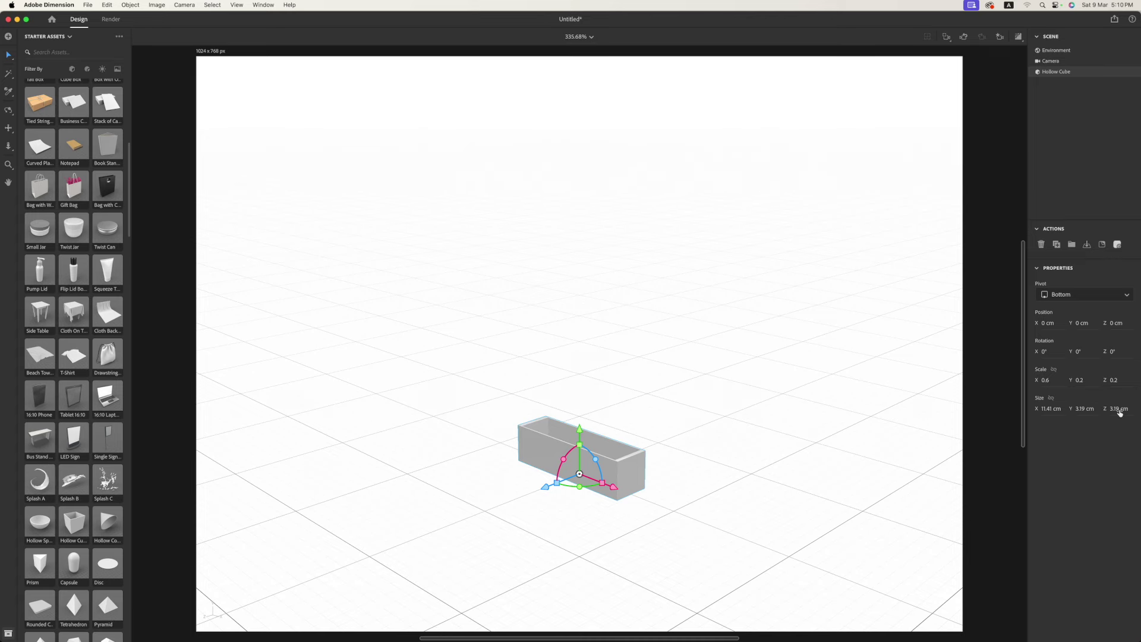
pyautogui.click(679, 623)
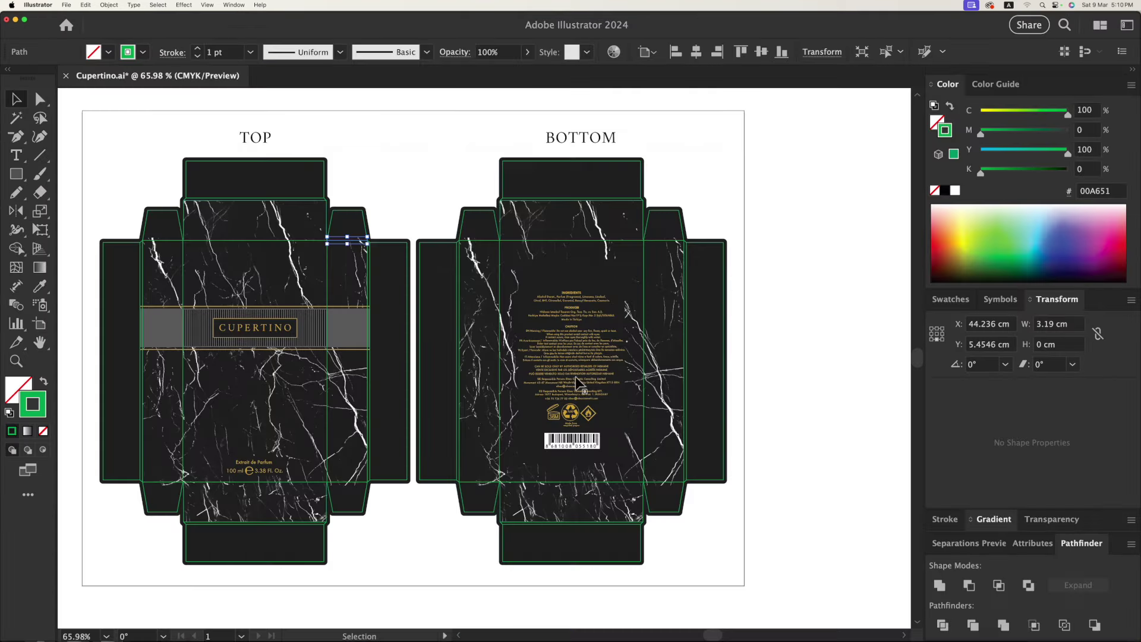
# - Recheck the 19.12 cm fold line and set the box's Size Z depth to 19.12 cm
pyautogui.click(327, 269)
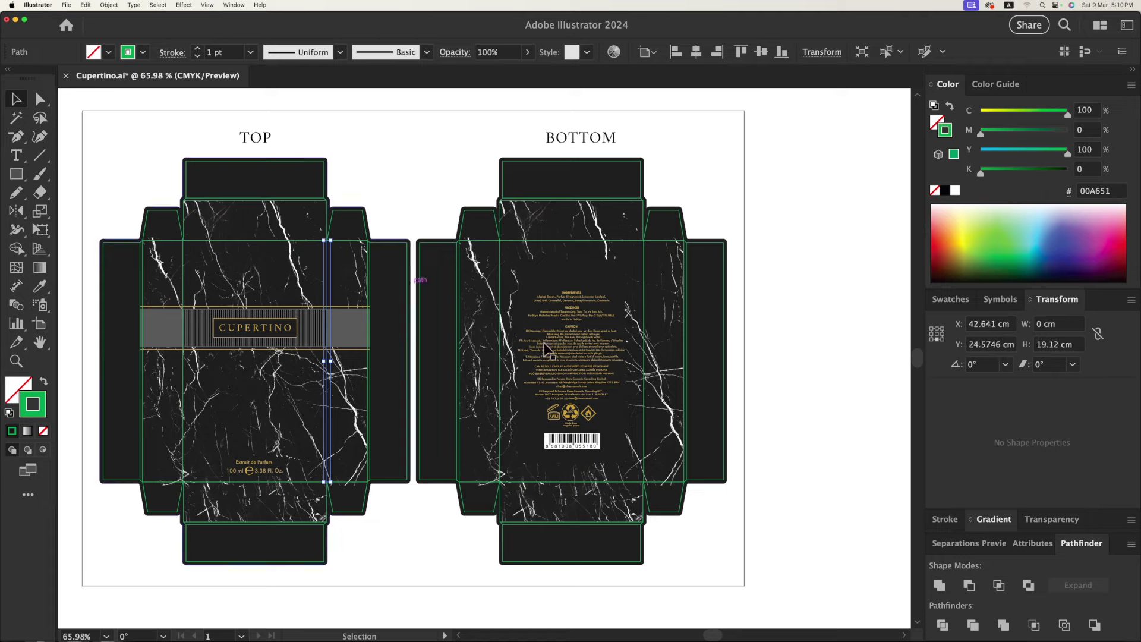
pyautogui.click(737, 623)
pyautogui.click(1118, 409)
pyautogui.write('19.12')
pyautogui.press('Return')
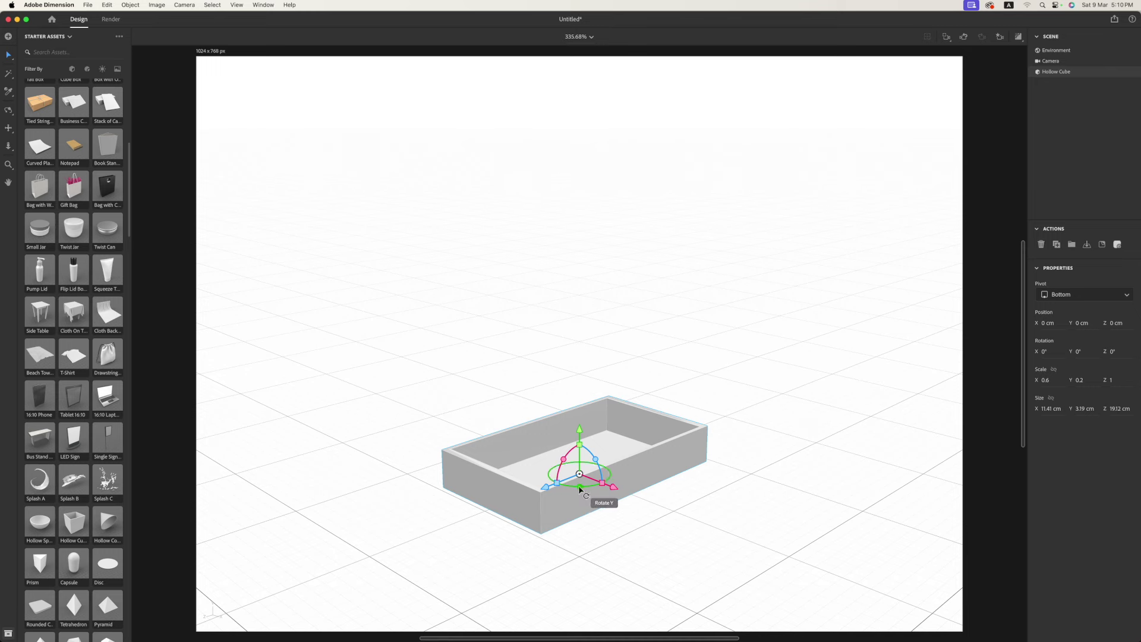
# - Reset the tray's rotation to 0° and save the view as camera bookmark View 1
pyautogui.moveTo(580, 489); pyautogui.dragTo(583, 501)
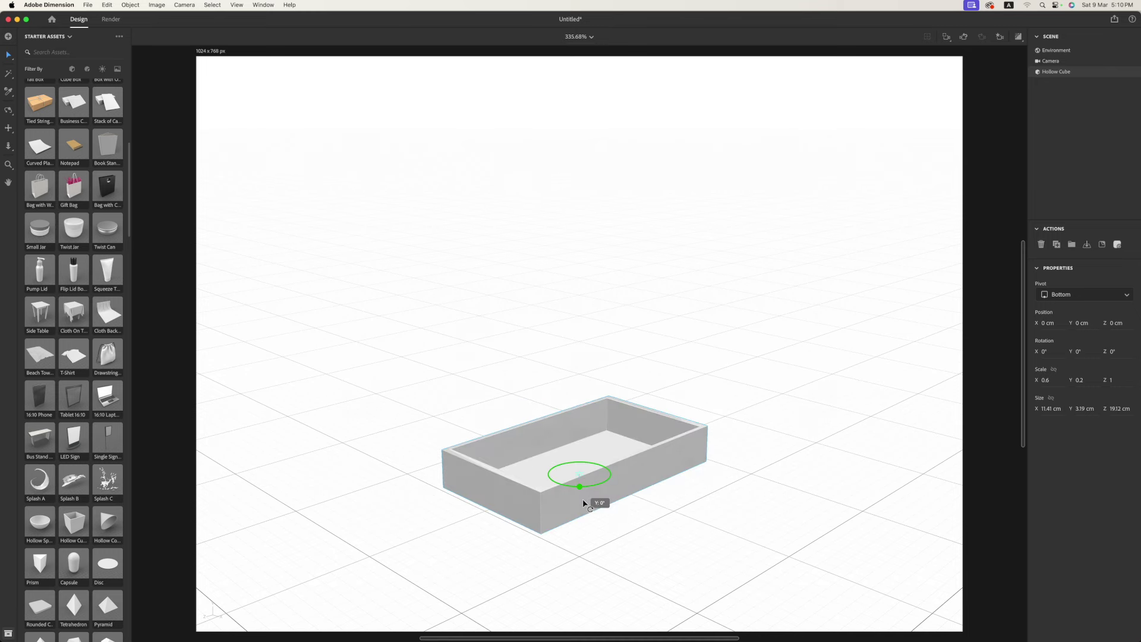
pyautogui.moveTo(584, 500); pyautogui.dragTo(581, 506)
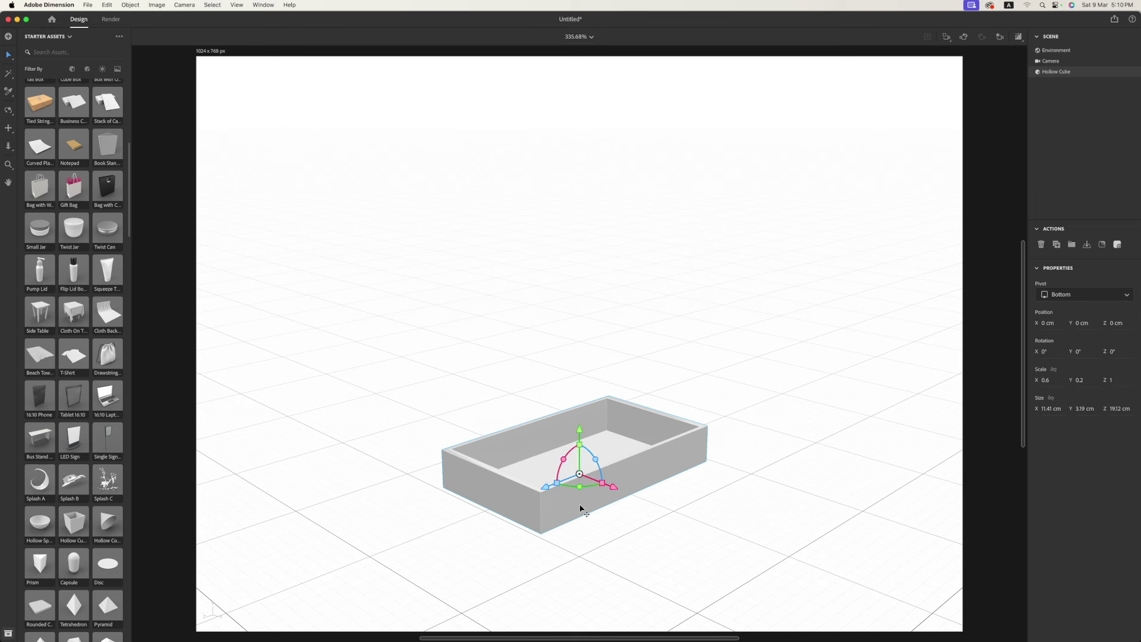
pyautogui.click(1000, 37)
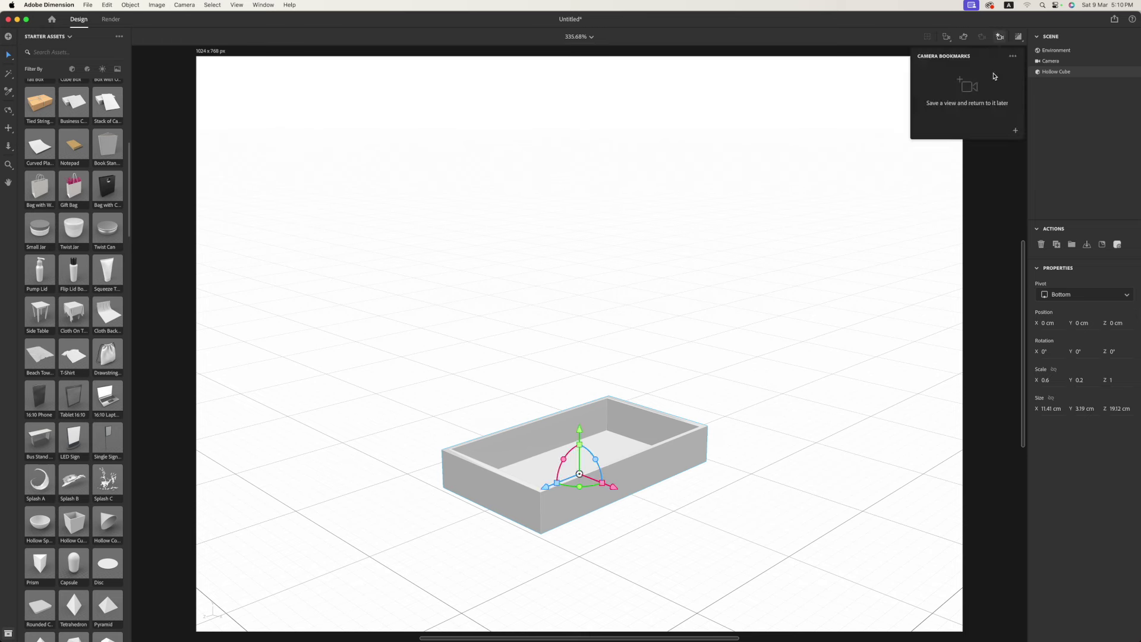
pyautogui.click(1016, 131)
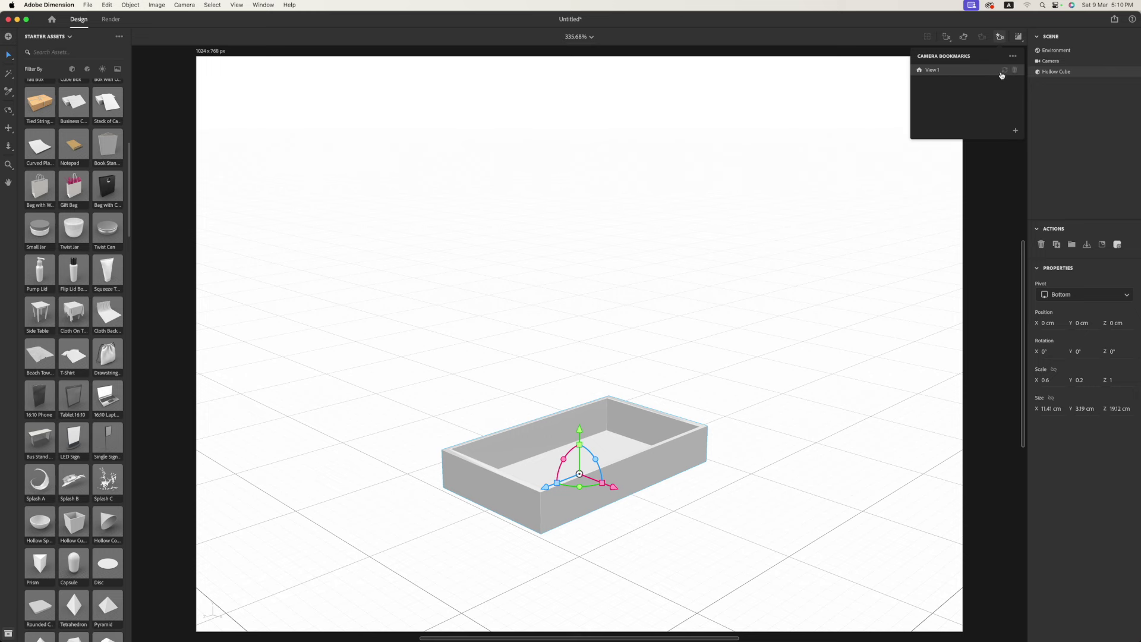
pyautogui.click(812, 253)
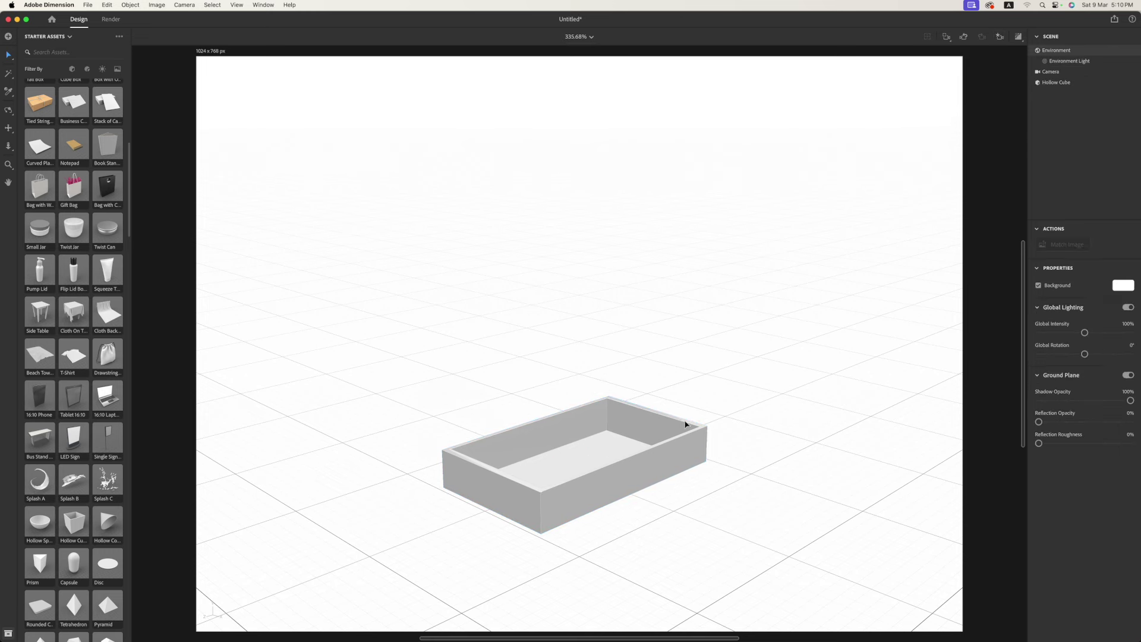
pyautogui.click(641, 443)
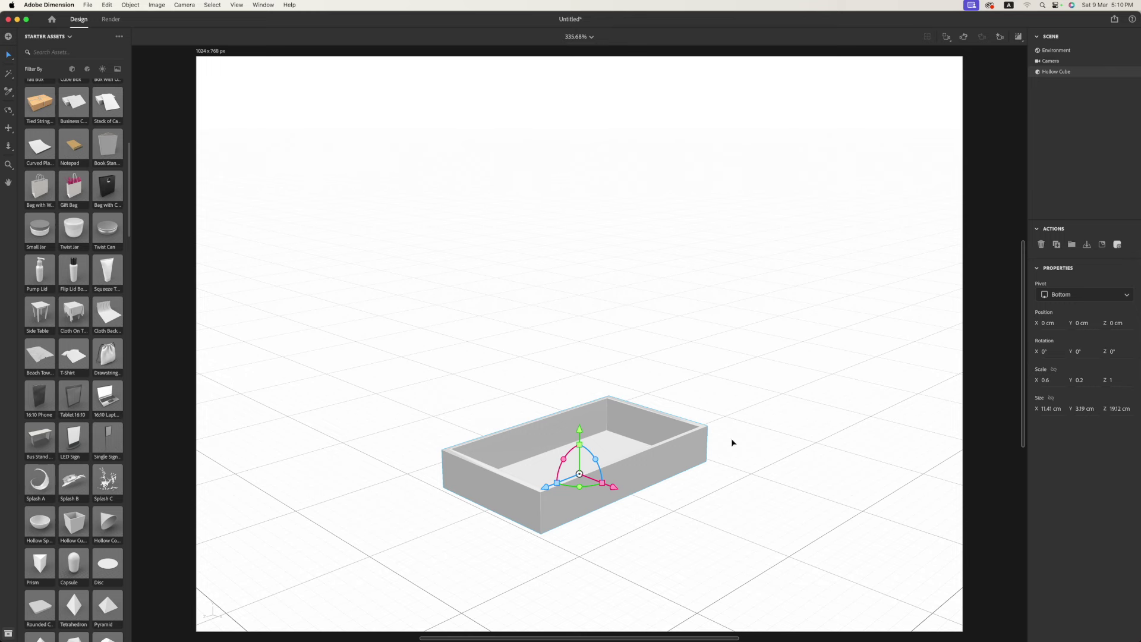
# - Alt-drag the hollow box to duplicate it, undoing the offset so Hollow Cube 2 sits in place
pyautogui.click(773, 443)
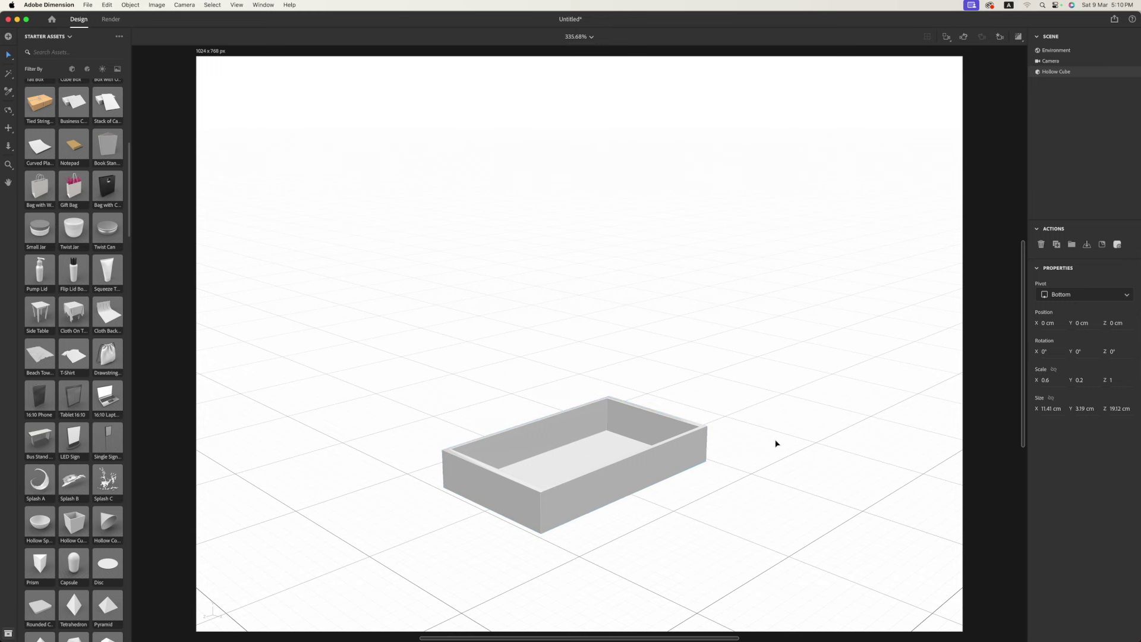
pyautogui.click(663, 464)
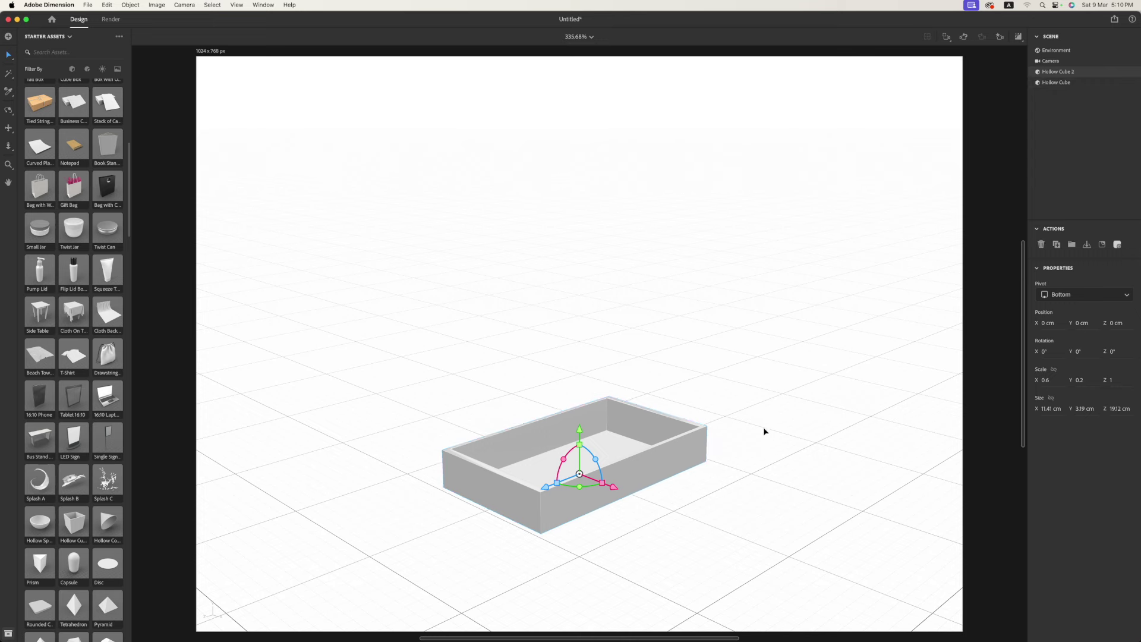
pyautogui.keyDown('alt'); pyautogui.moveTo(662, 452); pyautogui.dragTo(693, 488); pyautogui.keyUp('alt')
pyautogui.hotkey('ctrl', 'z')
# - Check Hollow Cube 2's Size X width, leaving it unchanged
pyautogui.click(1057, 411)
pyautogui.press('Right')
pyautogui.press('Return')
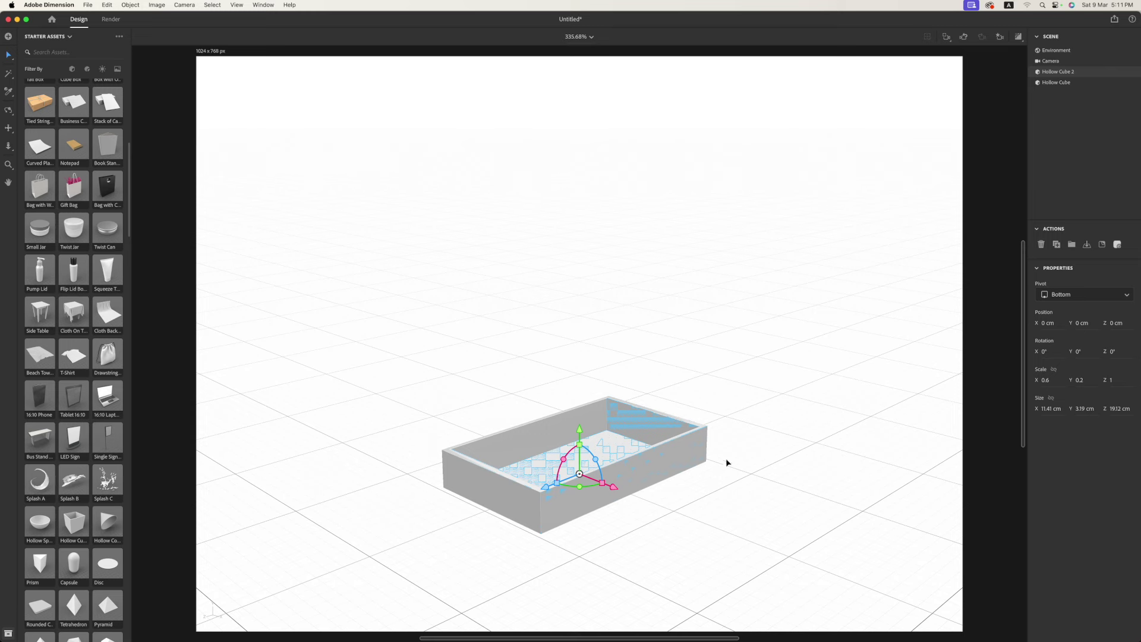
pyautogui.click(733, 466)
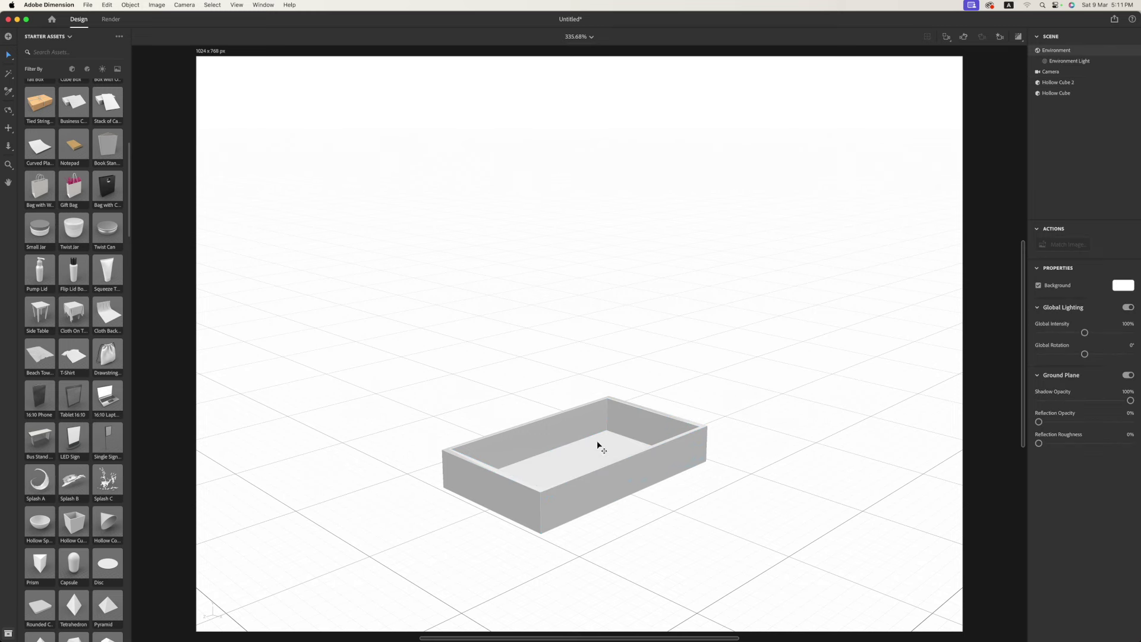
pyautogui.click(628, 415)
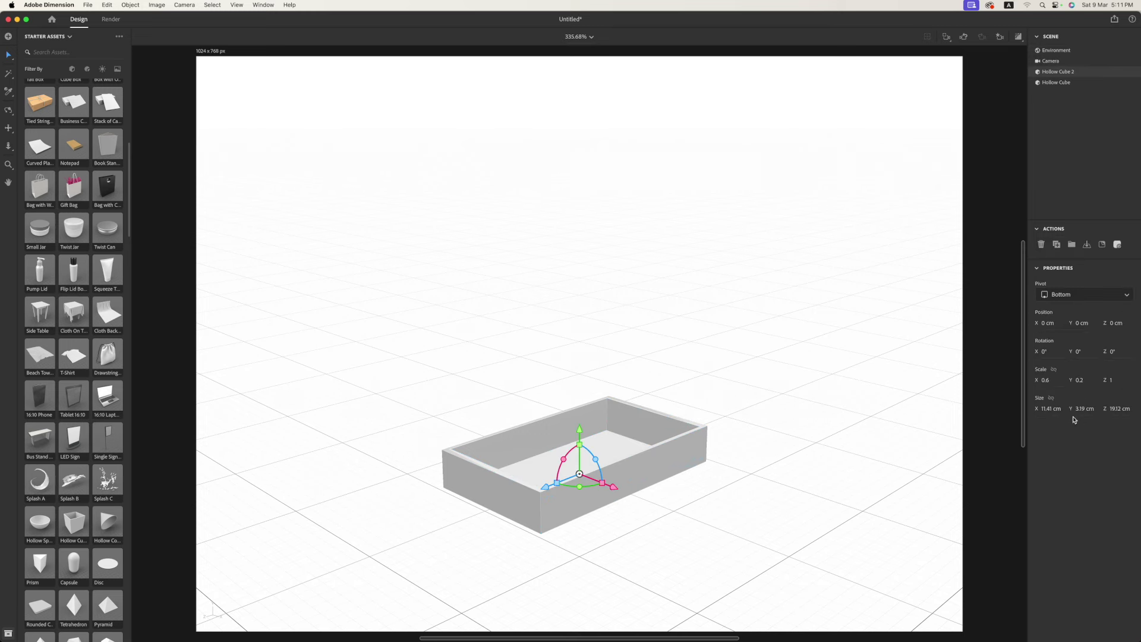
pyautogui.click(1051, 409)
pyautogui.press('Return')
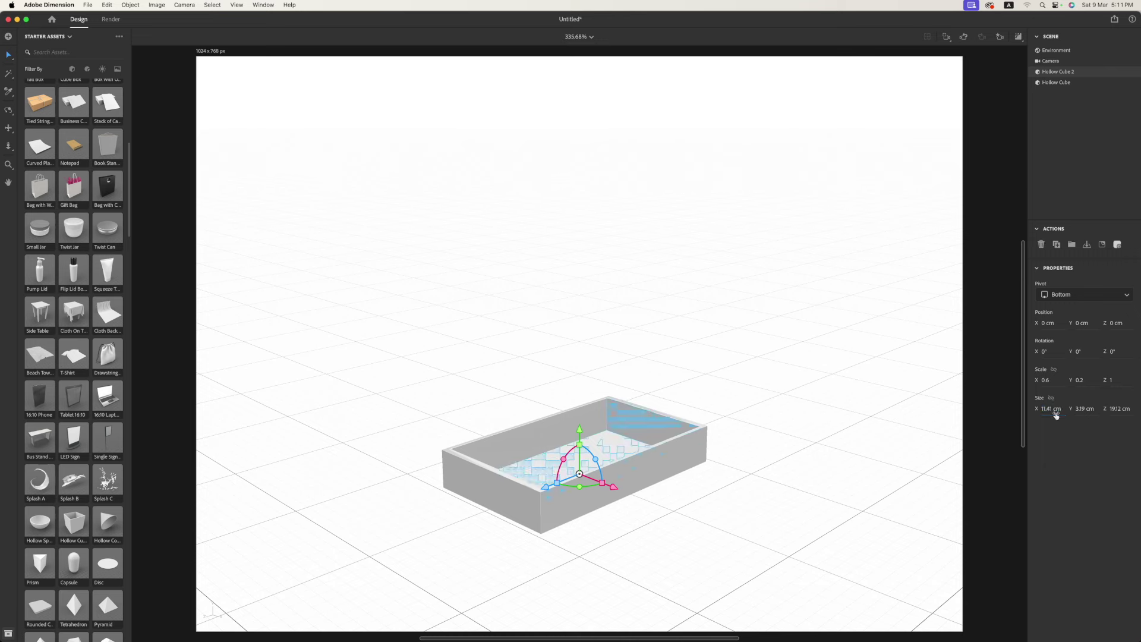
pyautogui.click(800, 459)
# - Lift Hollow Cube 2 above the original and set its depth to 18.5 cm
pyautogui.click(603, 474)
pyautogui.moveTo(580, 430); pyautogui.dragTo(581, 388)
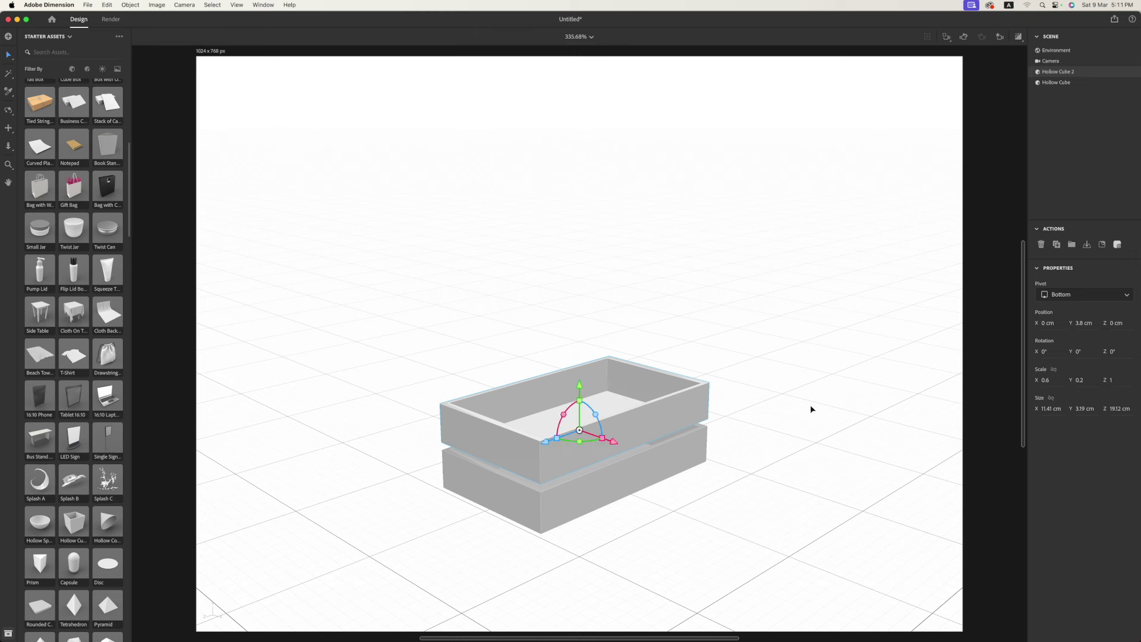
pyautogui.click(1122, 414)
pyautogui.write('18.5')
pyautogui.press('Return')
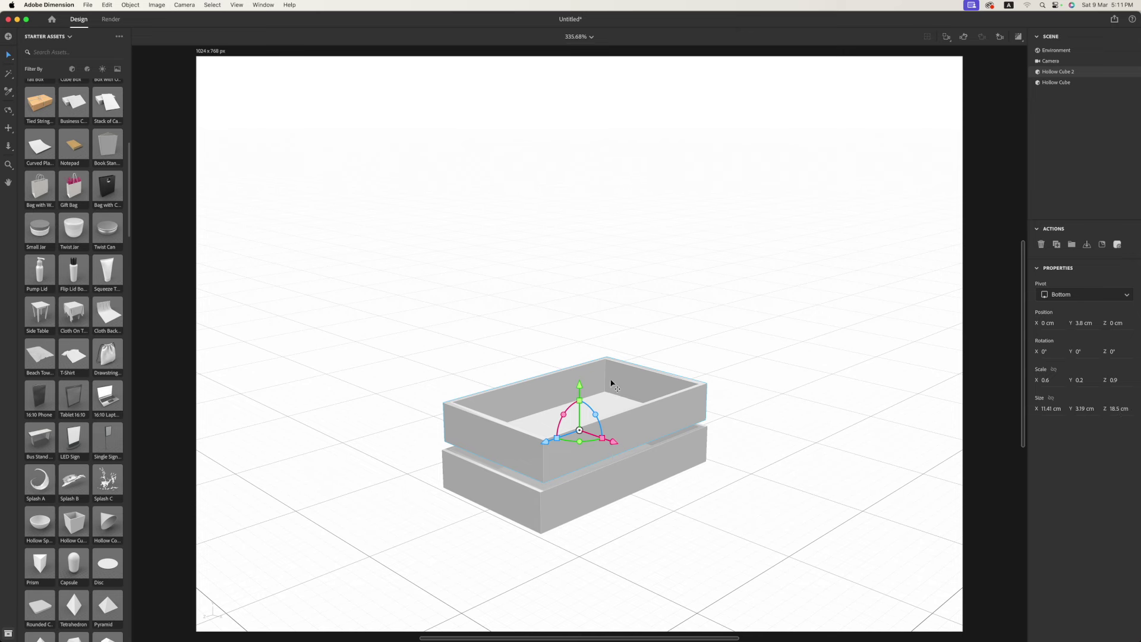
# - Lower the copy back down and narrow its width to 10.5 cm
pyautogui.moveTo(580, 392); pyautogui.dragTo(582, 428)
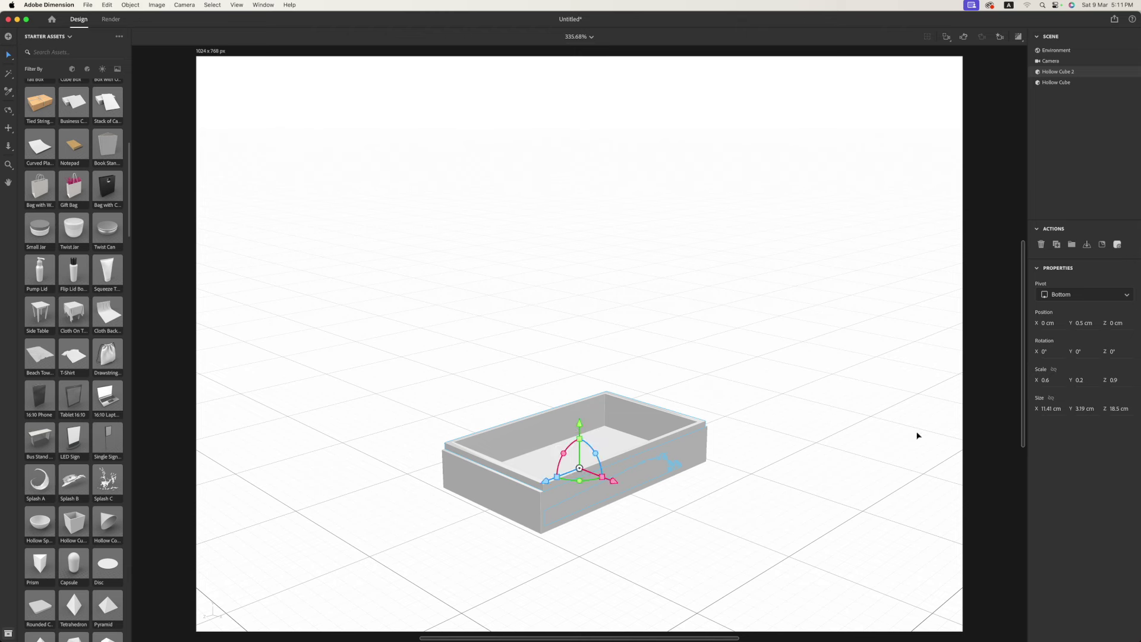
pyautogui.click(1051, 409)
pyautogui.write('10.5')
pyautogui.press('Return')
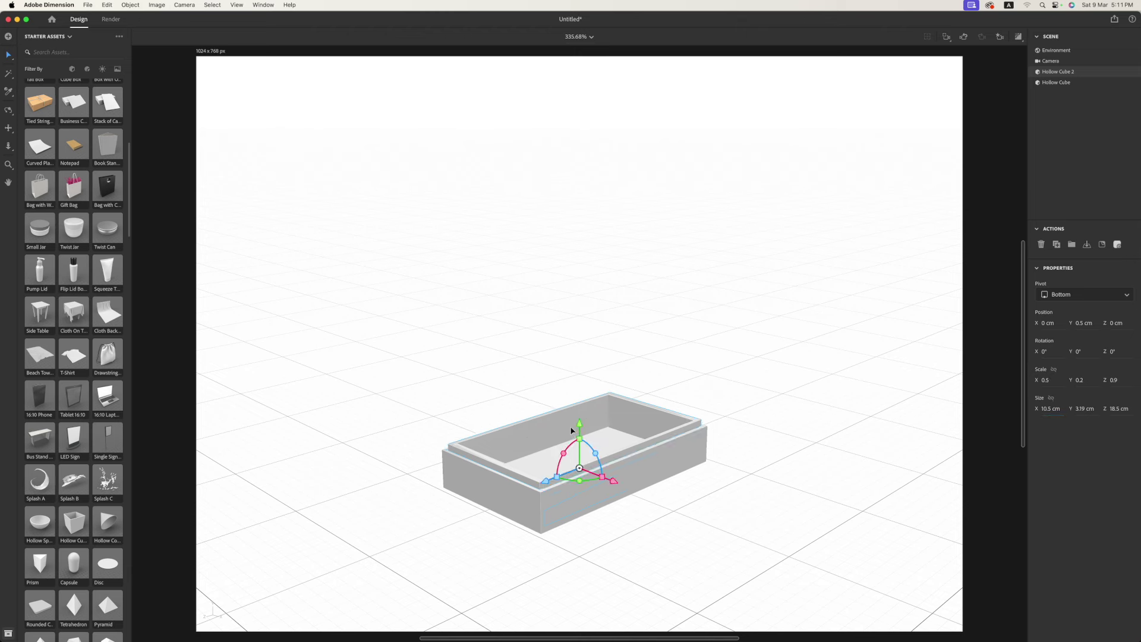
pyautogui.press('1')
pyautogui.moveTo(590, 350)
pyautogui.mouseDown()
pyautogui.moveTo(623, 373)
pyautogui.moveTo(565, 517)
pyautogui.mouseUp()
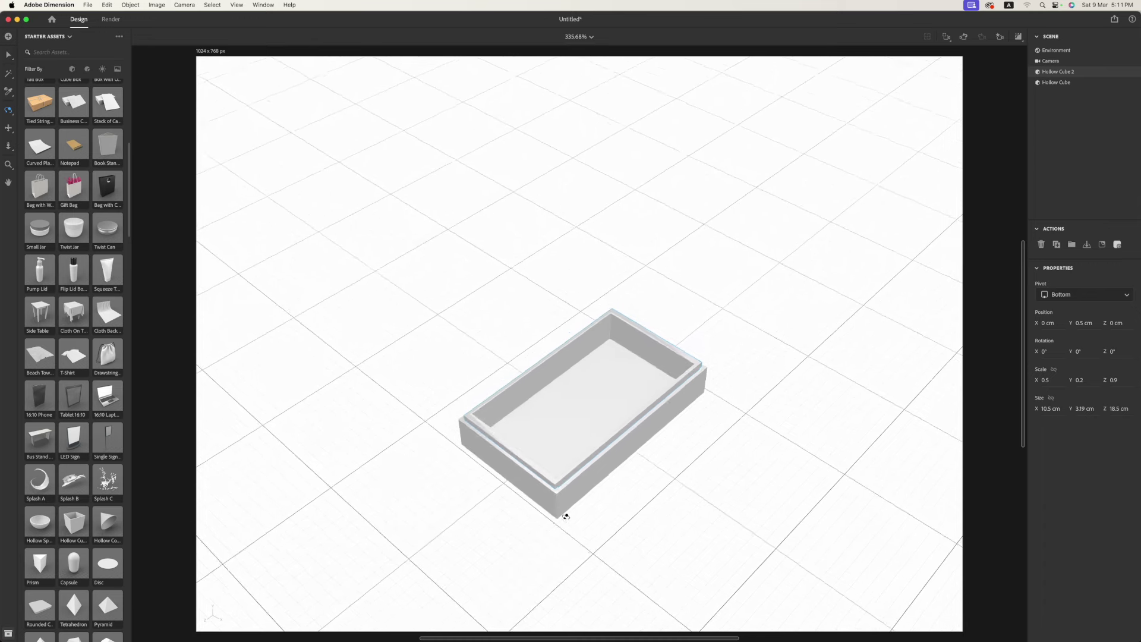
# - Zoom in and orbit to a lower angle to inspect the nested boxes
pyautogui.scroll(5, 562, 497)
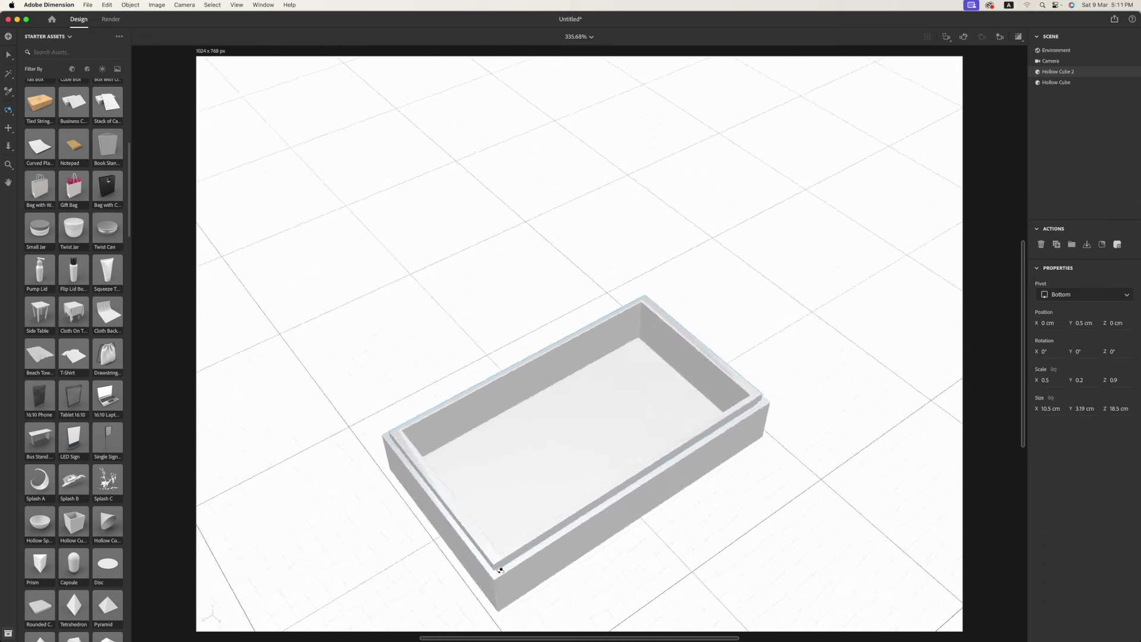
pyautogui.moveTo(530, 553)
pyautogui.mouseDown()
pyautogui.moveTo(551, 502)
pyautogui.moveTo(549, 445)
pyautogui.moveTo(517, 413)
pyautogui.moveTo(512, 357)
pyautogui.moveTo(512, 382)
pyautogui.mouseUp()
# - Set the inner box's width to 10.3 cm and its depth to 18.5 cm
pyautogui.press('v')
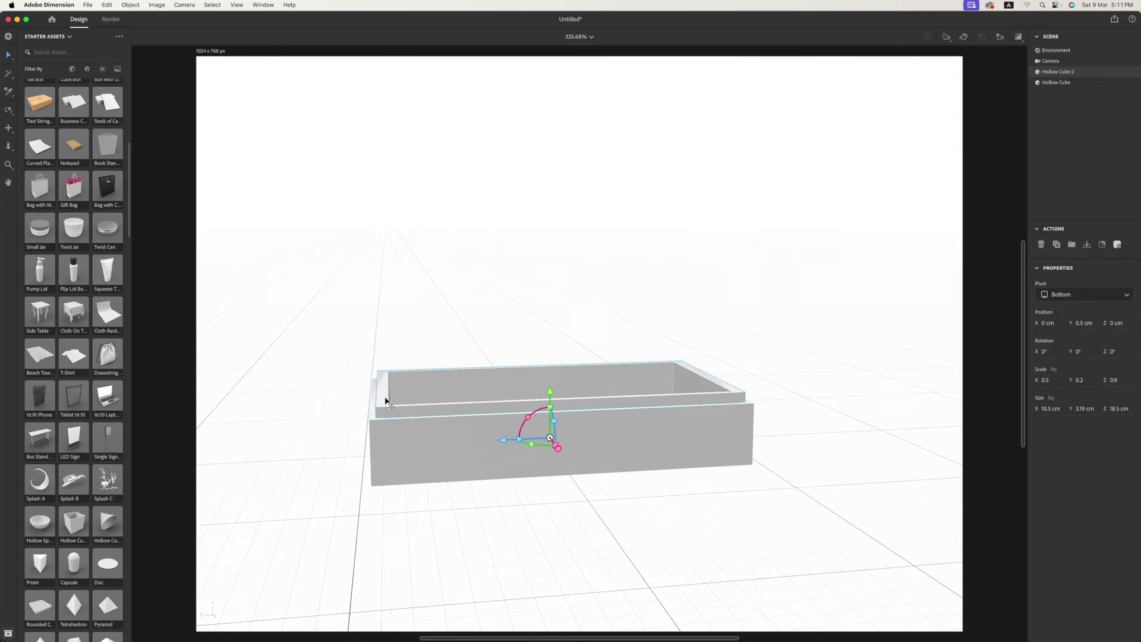
pyautogui.click(1049, 409)
pyautogui.write('10.3')
pyautogui.press('Return')
pyautogui.click(1120, 409)
pyautogui.write('18.5')
pyautogui.press('Return')
# - Correct the inner box's depth to 18.2 cm and orbit to check the fit
pyautogui.click(760, 395)
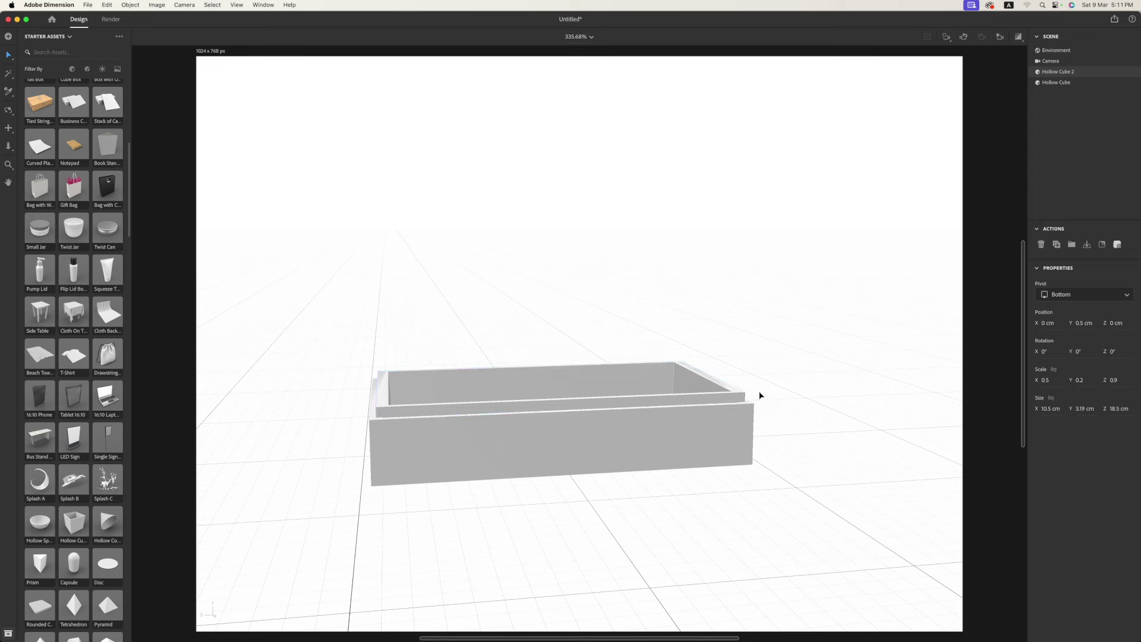
pyautogui.click(698, 400)
pyautogui.click(1120, 409)
pyautogui.write('18.2')
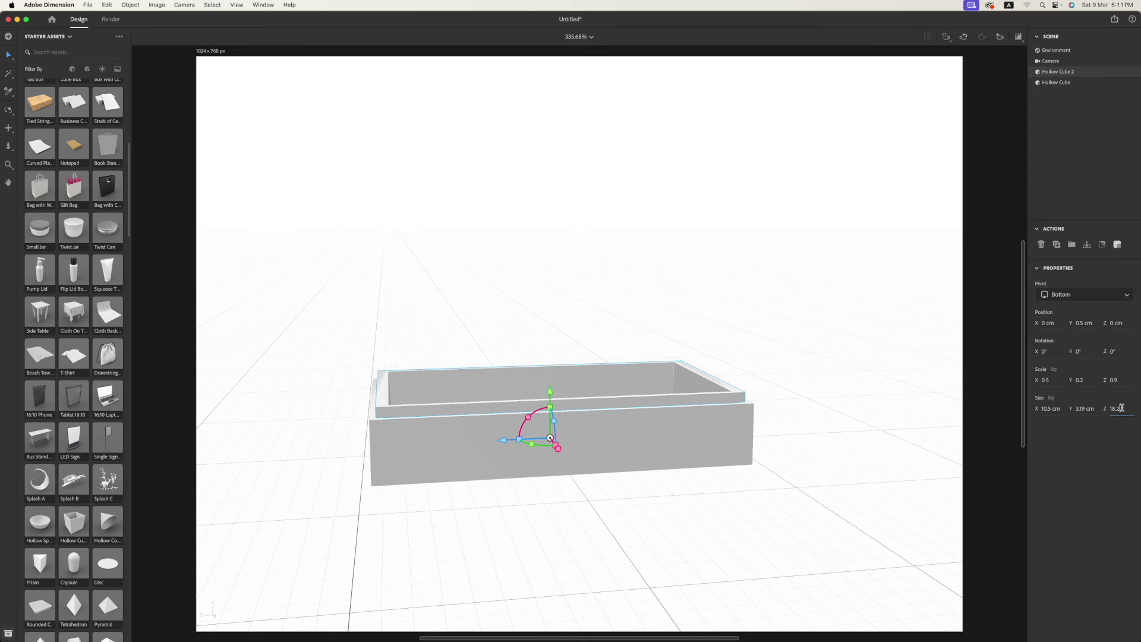
pyautogui.press('Return')
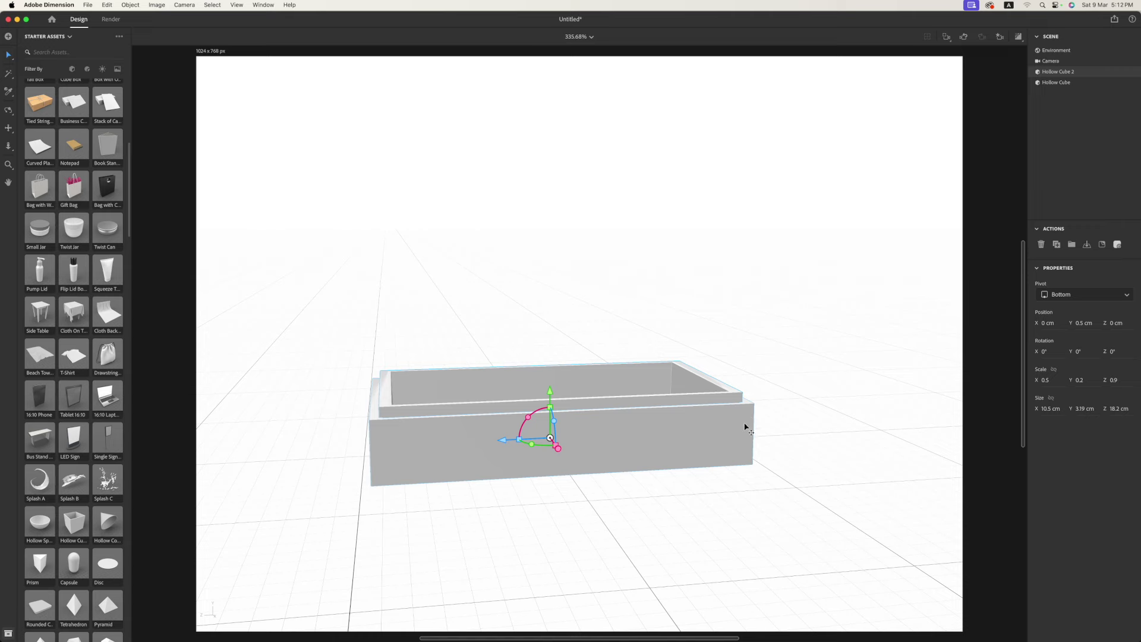
pyautogui.press('1')
pyautogui.moveTo(743, 438)
pyautogui.mouseDown()
pyautogui.moveTo(664, 462)
pyautogui.moveTo(734, 479)
pyautogui.moveTo(649, 476)
pyautogui.moveTo(698, 481)
pyautogui.moveTo(604, 497)
pyautogui.moveTo(616, 497)
pyautogui.moveTo(649, 572)
pyautogui.moveTo(731, 560)
pyautogui.moveTo(471, 492)
pyautogui.mouseUp()
# - Return the camera to the saved View 1 angle with nothing selected
pyautogui.press('v')
pyautogui.click(1000, 37)
pyautogui.click(970, 71)
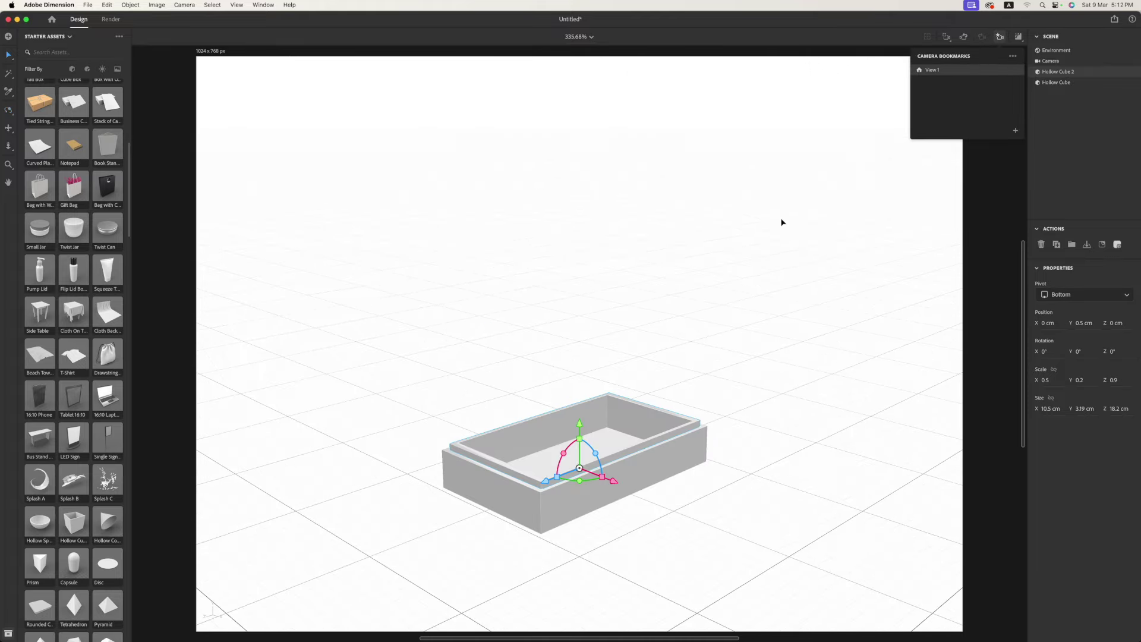
pyautogui.click(833, 212)
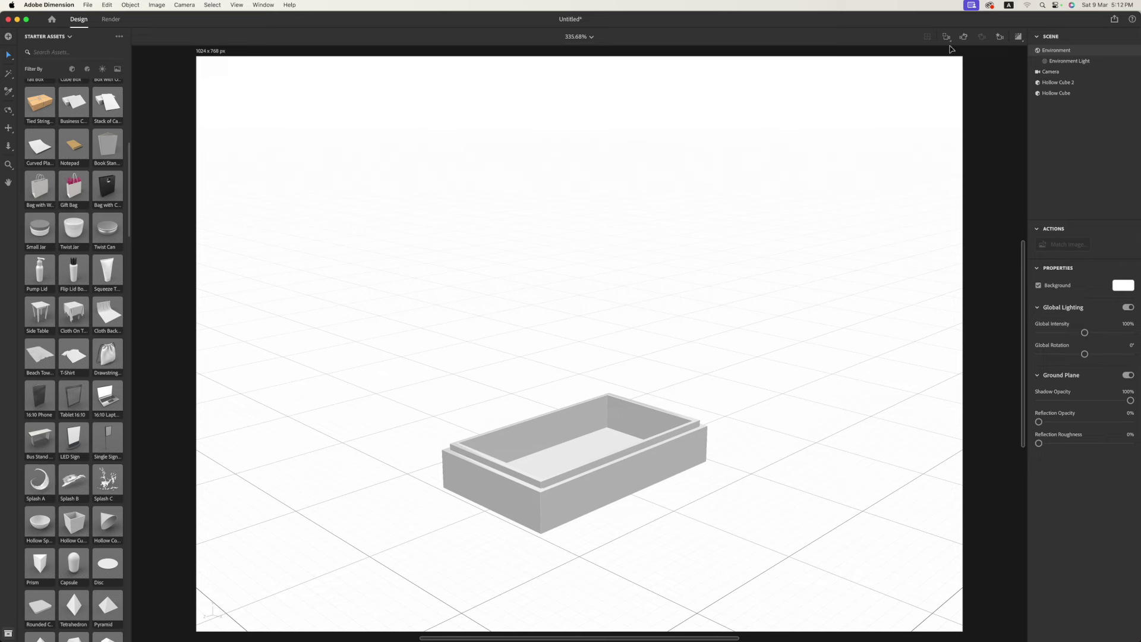
pyautogui.scroll(5, 787, 286)
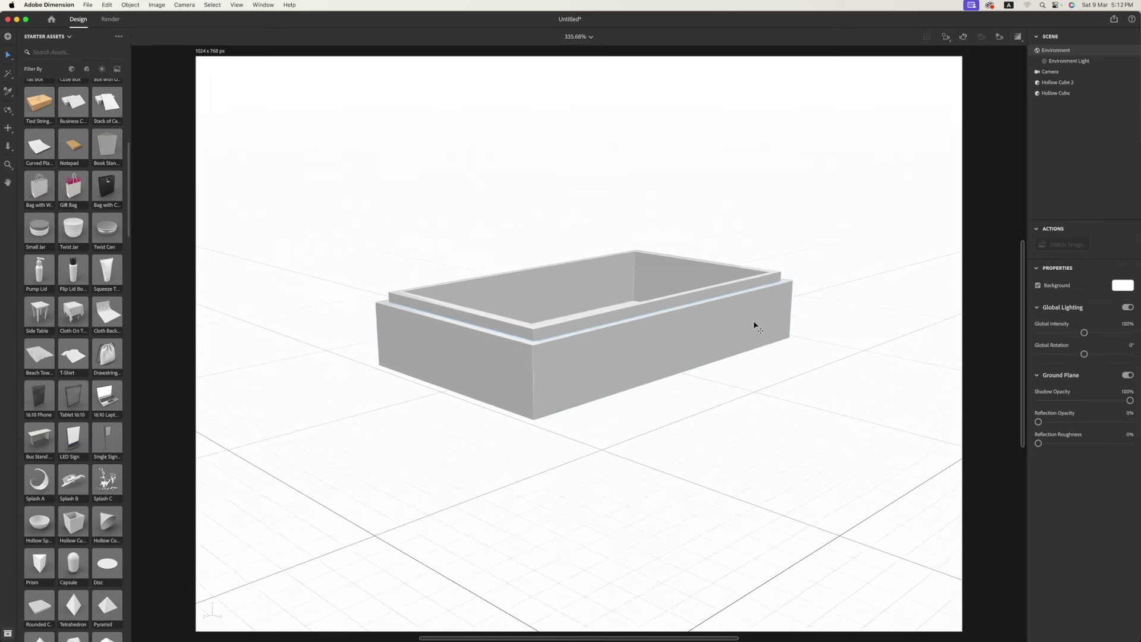
pyautogui.scroll(-2, 755, 326)
# - Select both hollow boxes, try aligning them, then reselect the inner box
pyautogui.moveTo(385, 189); pyautogui.dragTo(743, 439)
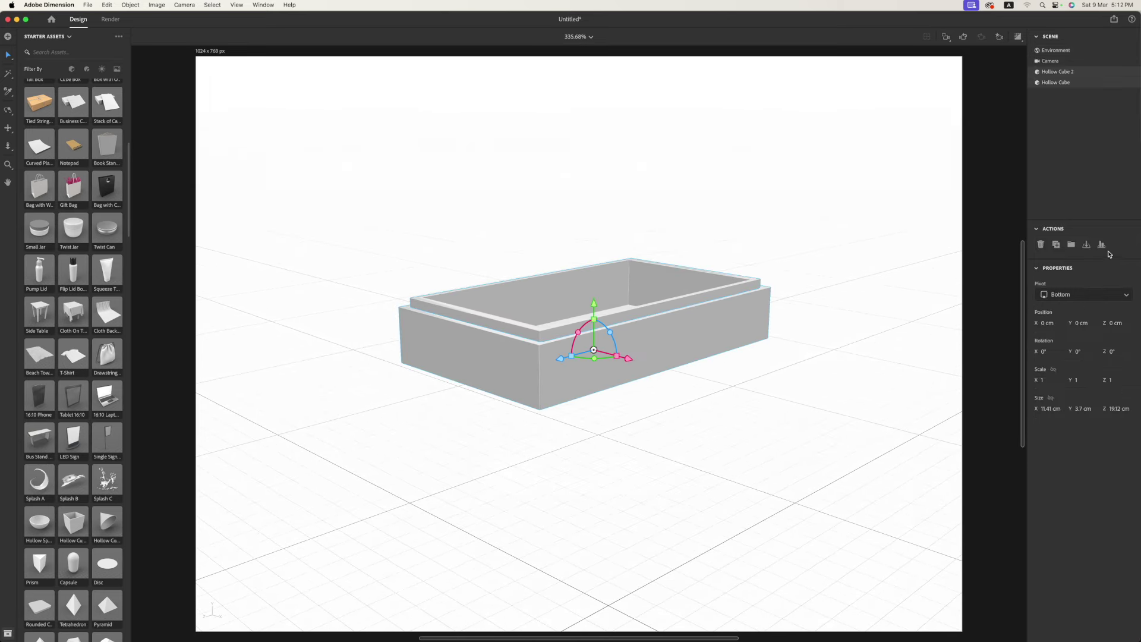
pyautogui.click(1102, 245)
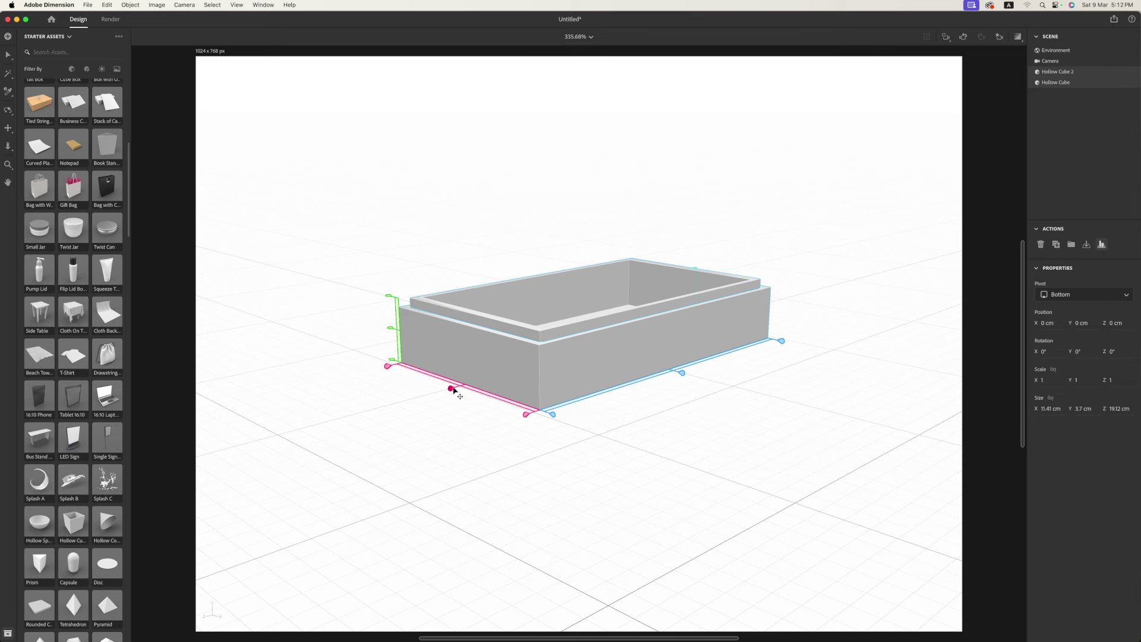
pyautogui.click(727, 461)
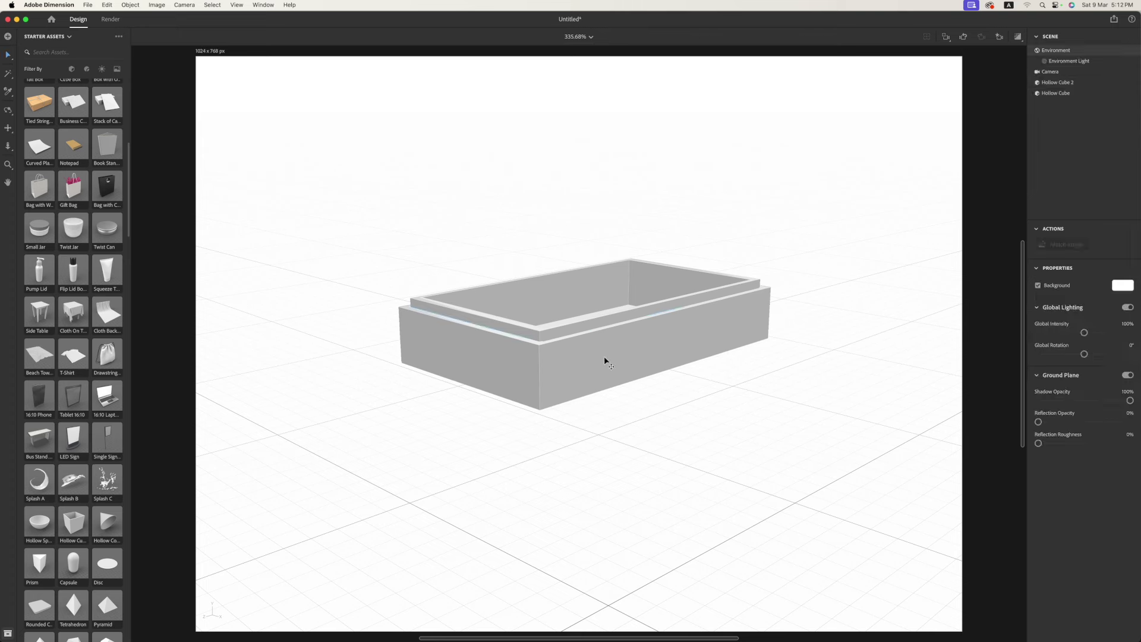
pyautogui.click(575, 328)
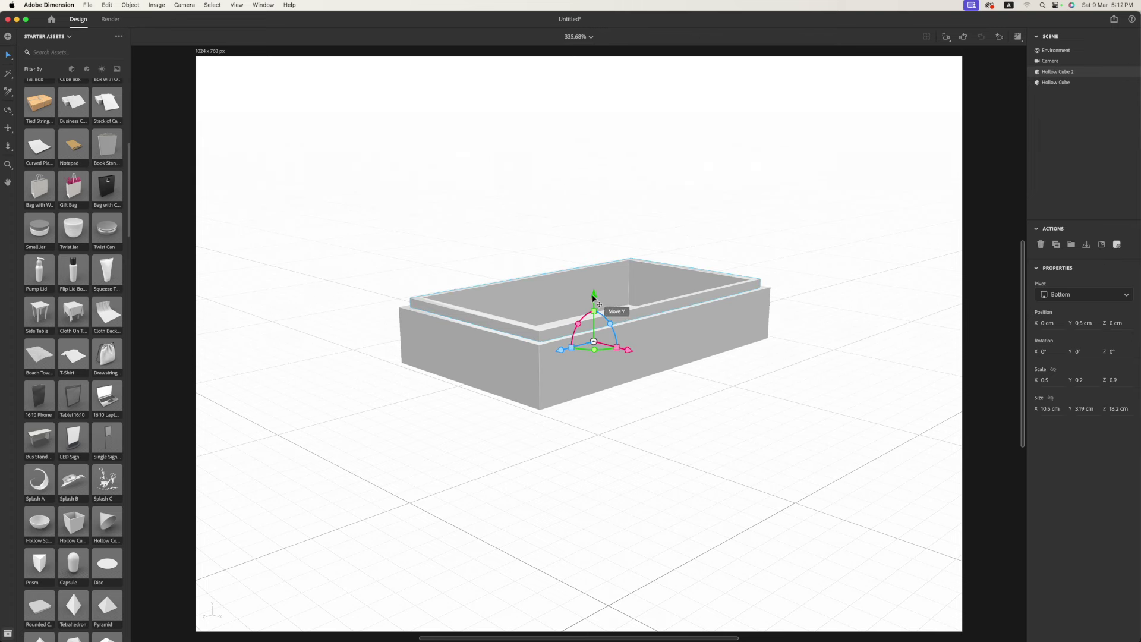
pyautogui.click(686, 326)
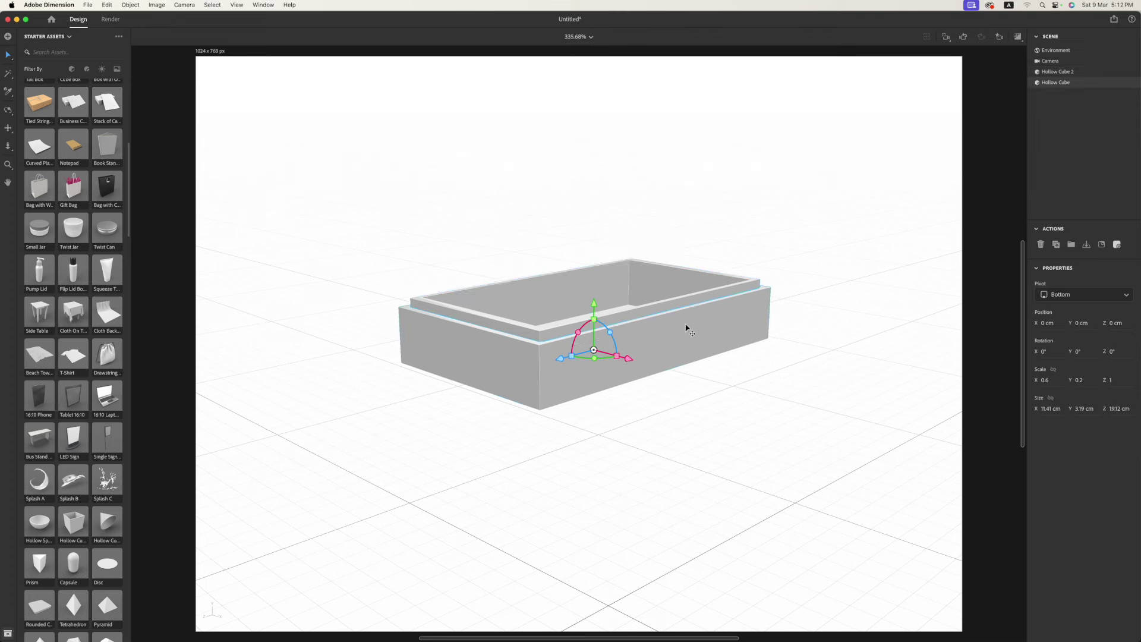
pyautogui.click(686, 310)
# - Make Hollow Cube 2 5 cm tall and settle its height with the Y arrow
pyautogui.click(1084, 410)
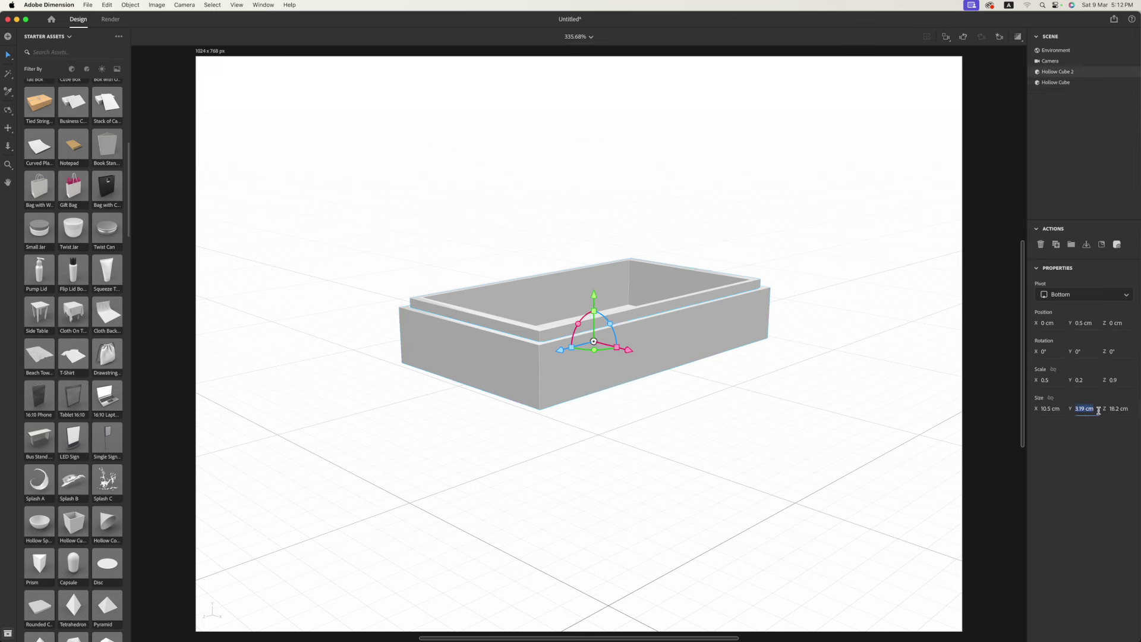
pyautogui.write('5')
pyautogui.press('Return')
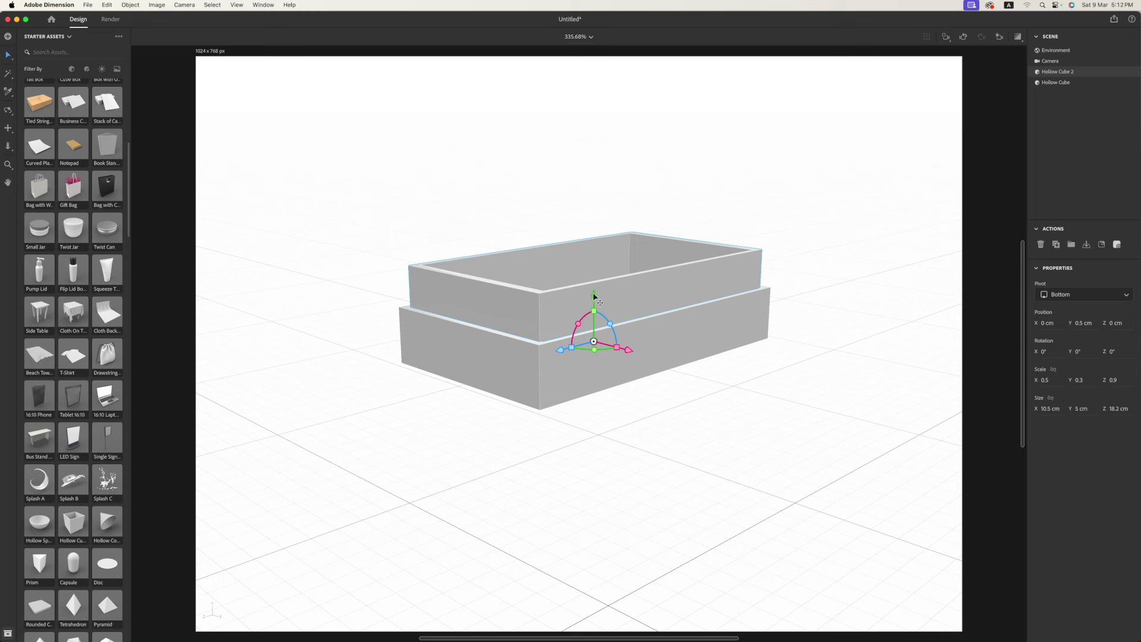
pyautogui.moveTo(595, 295)
pyautogui.mouseDown()
pyautogui.moveTo(597, 264)
pyautogui.moveTo(598, 309)
pyautogui.mouseUp()
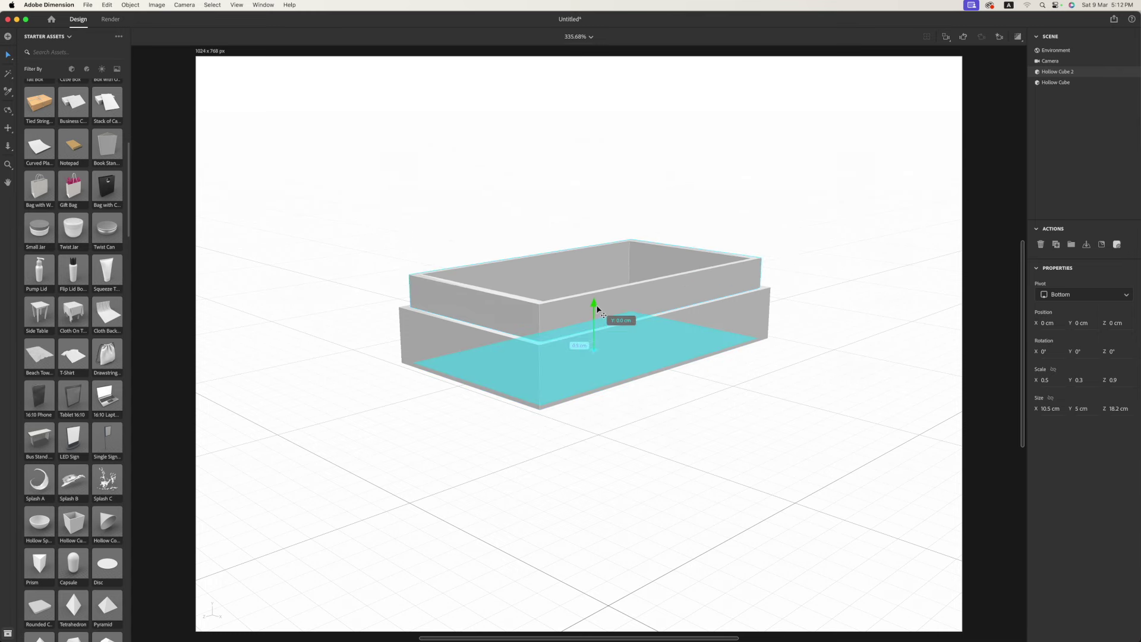
pyautogui.moveTo(595, 305); pyautogui.dragTo(594, 304)
pyautogui.moveTo(594, 304); pyautogui.dragTo(595, 304)
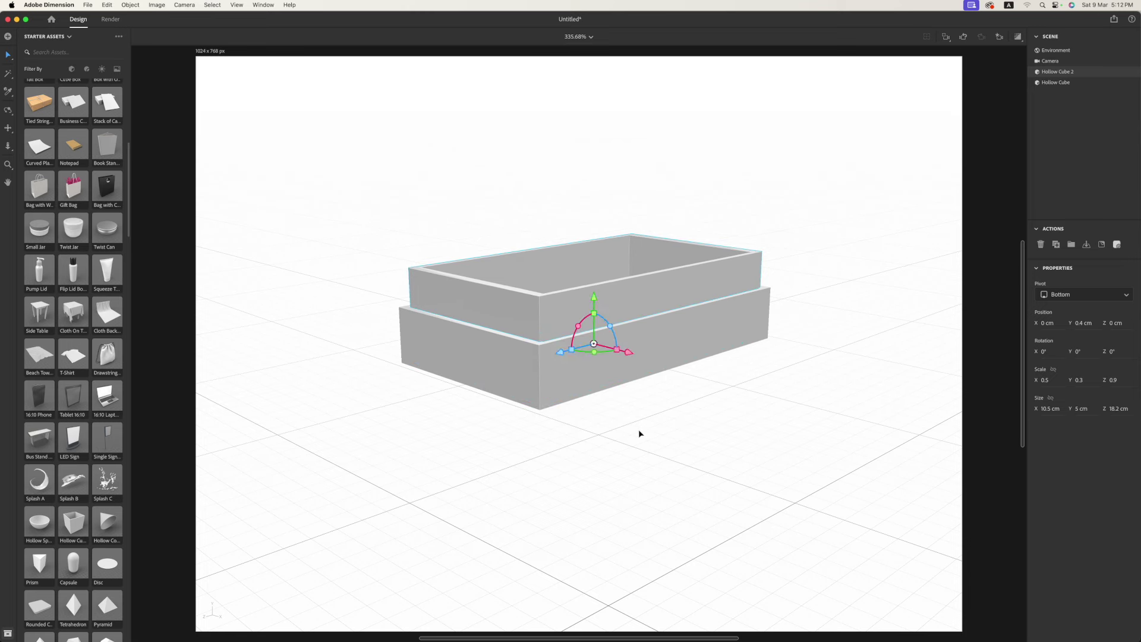
pyautogui.click(637, 425)
pyautogui.click(655, 359)
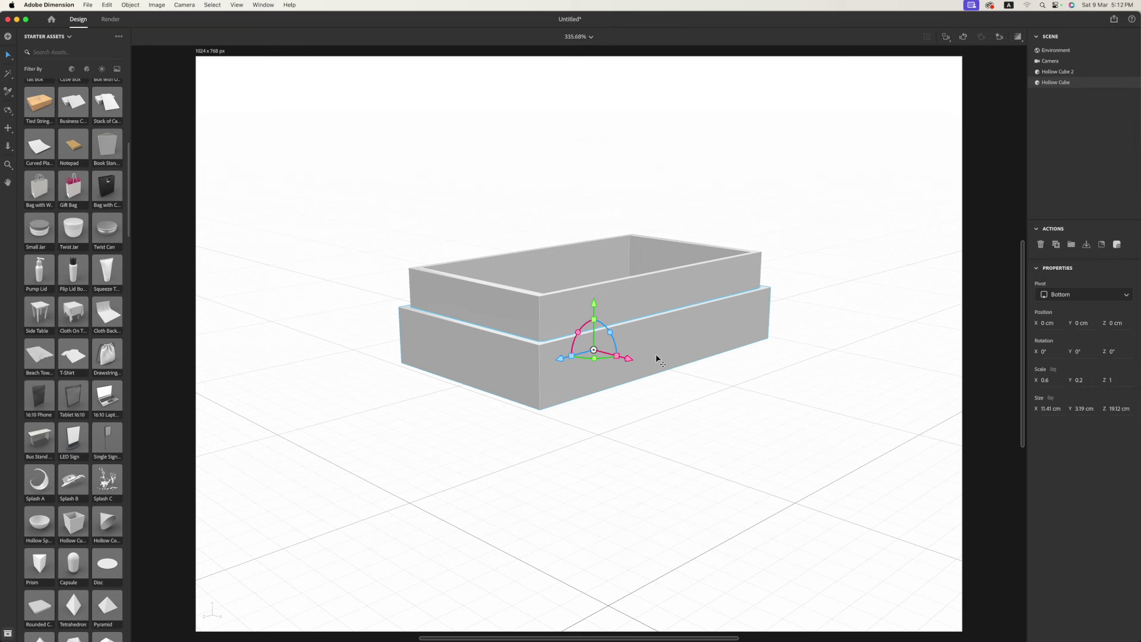
pyautogui.click(682, 420)
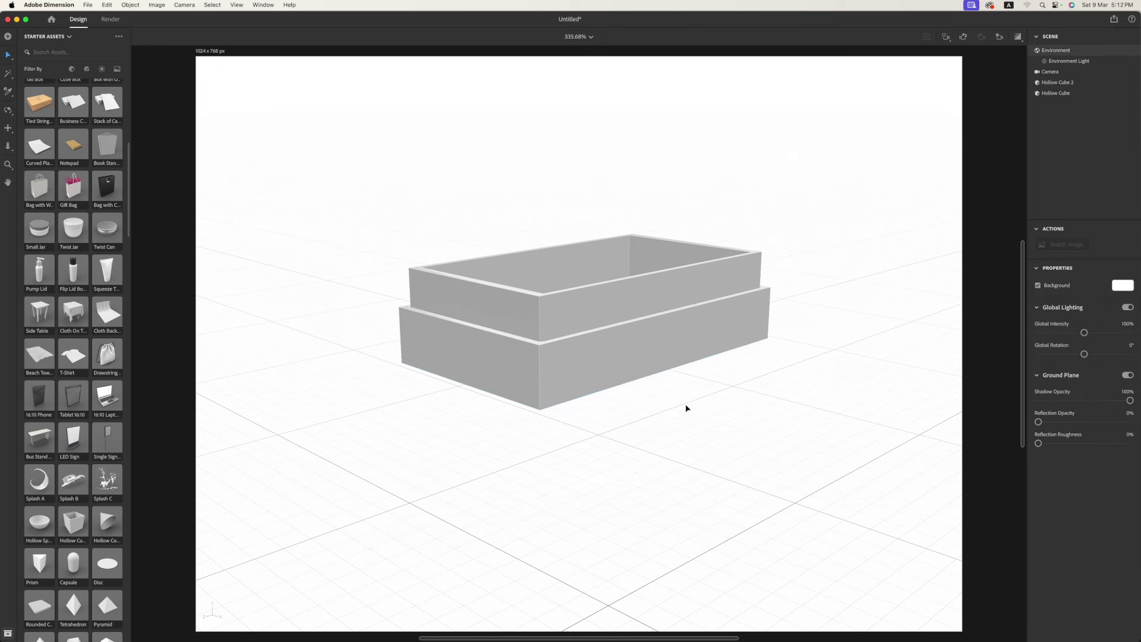
# - Lift the box copy, rotate it 180° on X and lower it onto the base
pyautogui.scroll(3, 668, 313)
pyautogui.scroll(3, 667, 315)
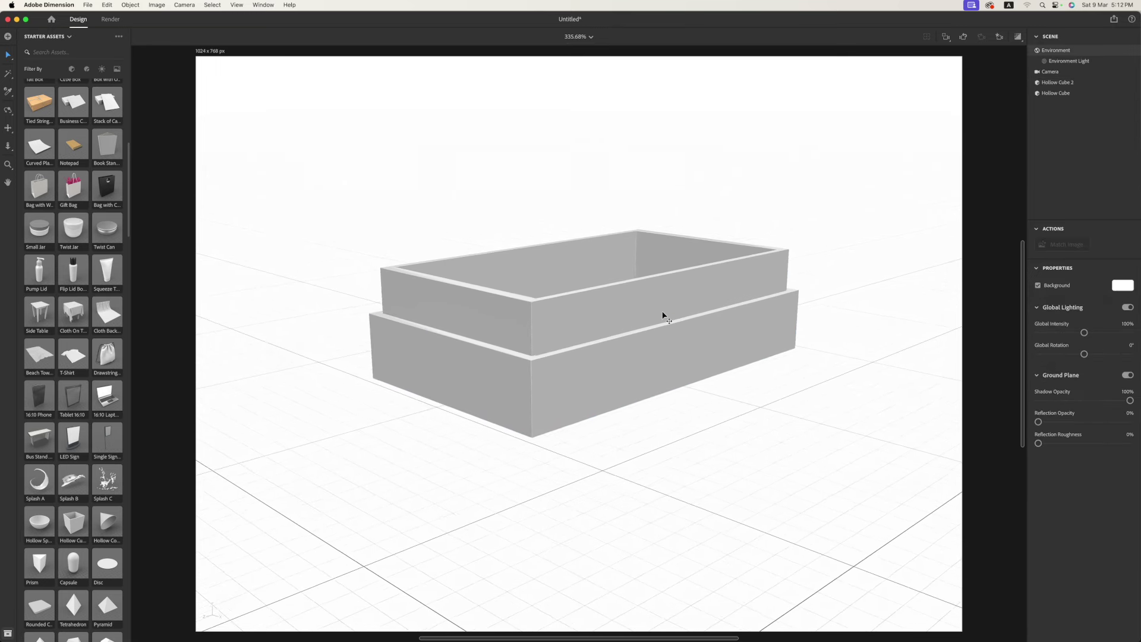
pyautogui.scroll(-1, 651, 345)
pyautogui.click(651, 345)
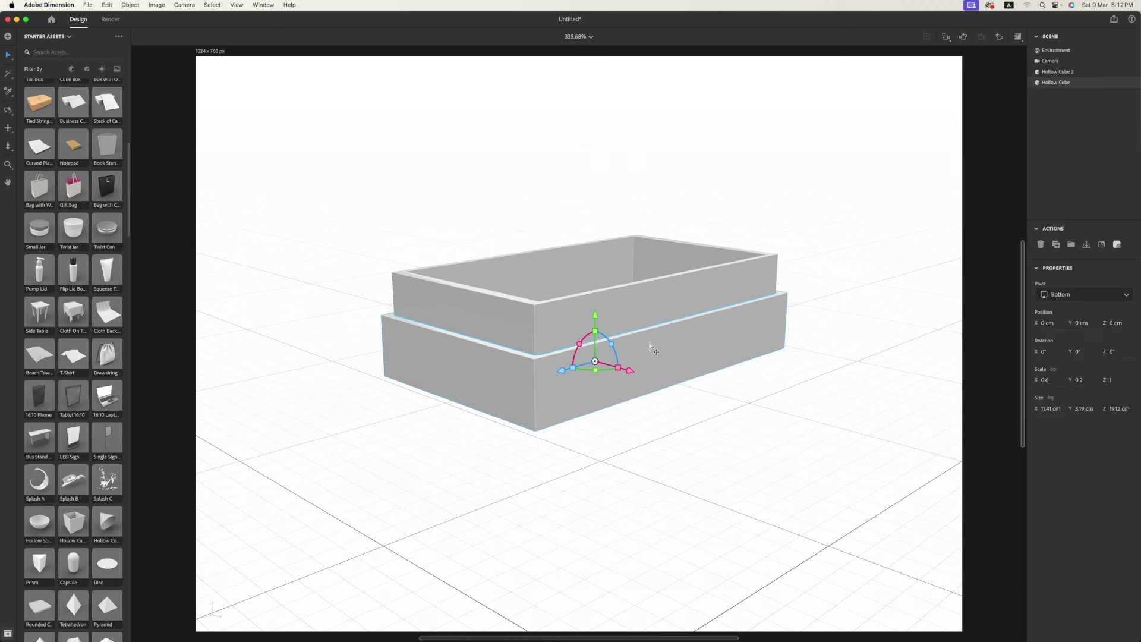
pyautogui.click(649, 359)
pyautogui.moveTo(595, 315); pyautogui.dragTo(599, 183)
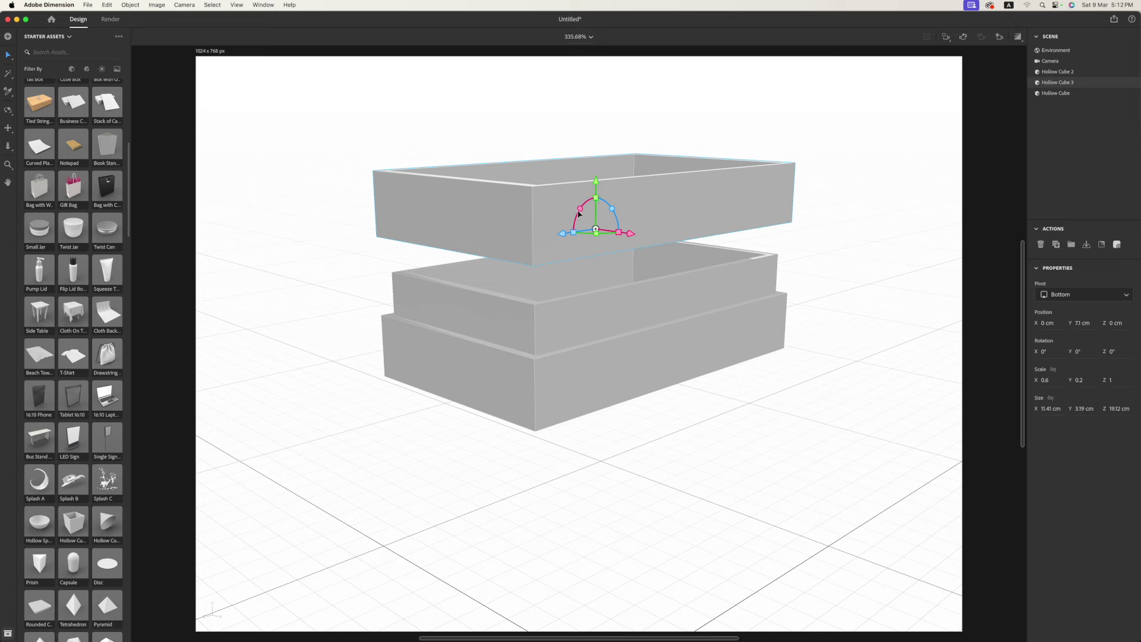
pyautogui.moveTo(580, 209); pyautogui.dragTo(747, 288)
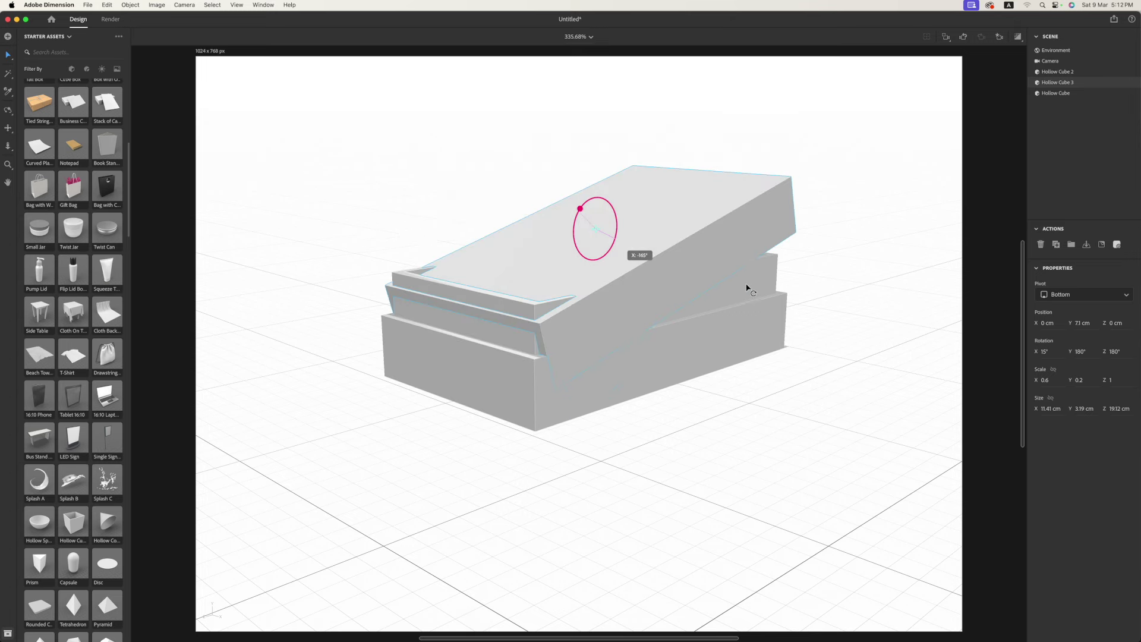
pyautogui.moveTo(757, 341); pyautogui.dragTo(769, 379)
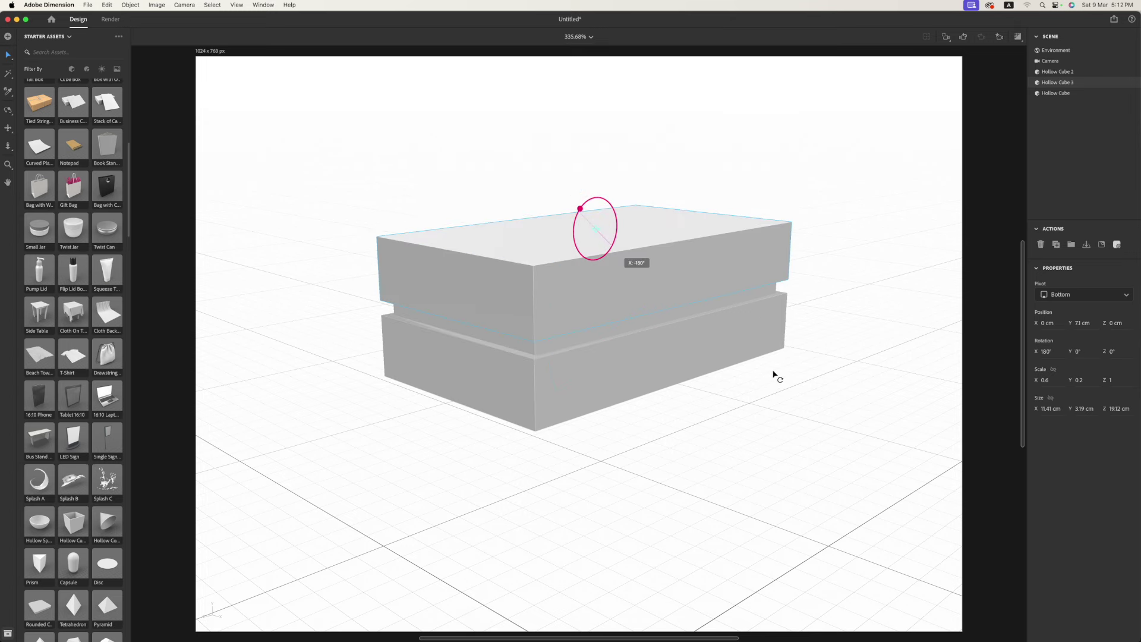
pyautogui.moveTo(596, 185)
pyautogui.mouseDown()
pyautogui.moveTo(598, 235)
pyautogui.moveTo(607, 187)
pyautogui.mouseUp()
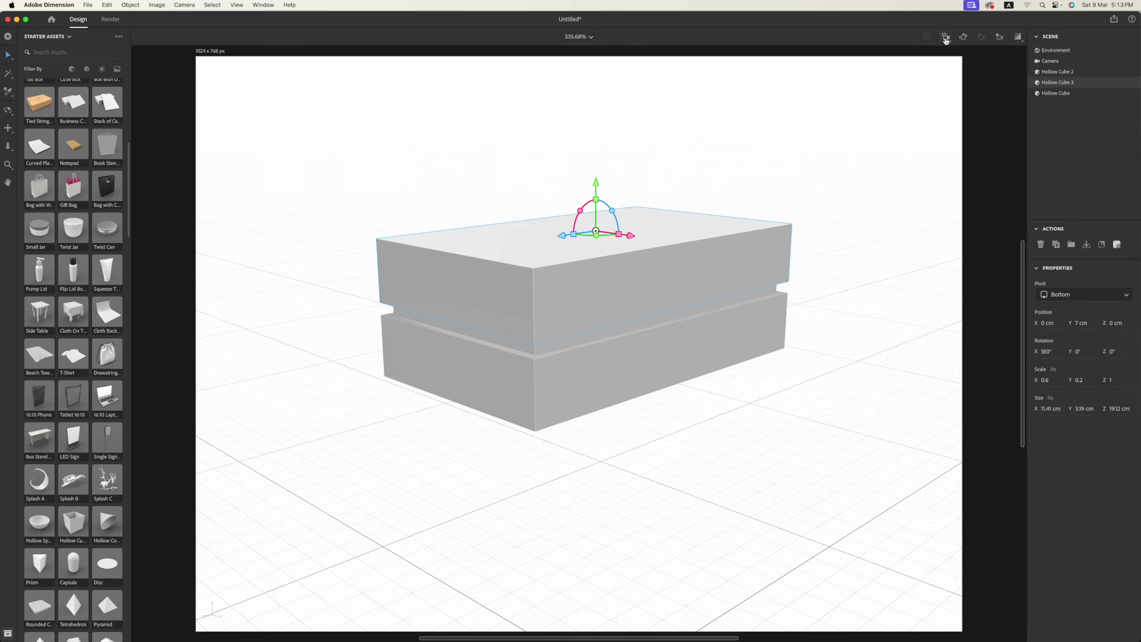
# - Frame the selected box and orbit to an elevated three-quarter view
pyautogui.click(946, 39)
pyautogui.click(1000, 37)
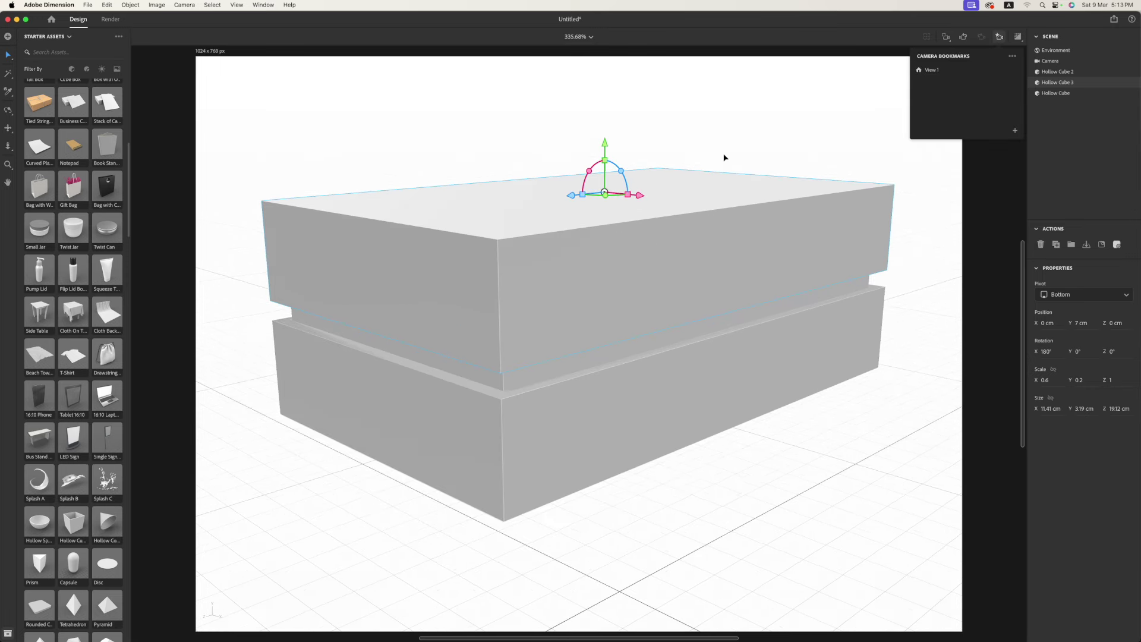
pyautogui.scroll(-3, 759, 123)
pyautogui.press('1')
pyautogui.moveTo(770, 265)
pyautogui.mouseDown()
pyautogui.moveTo(562, 286)
pyautogui.moveTo(676, 439)
pyautogui.moveTo(690, 354)
pyautogui.mouseUp()
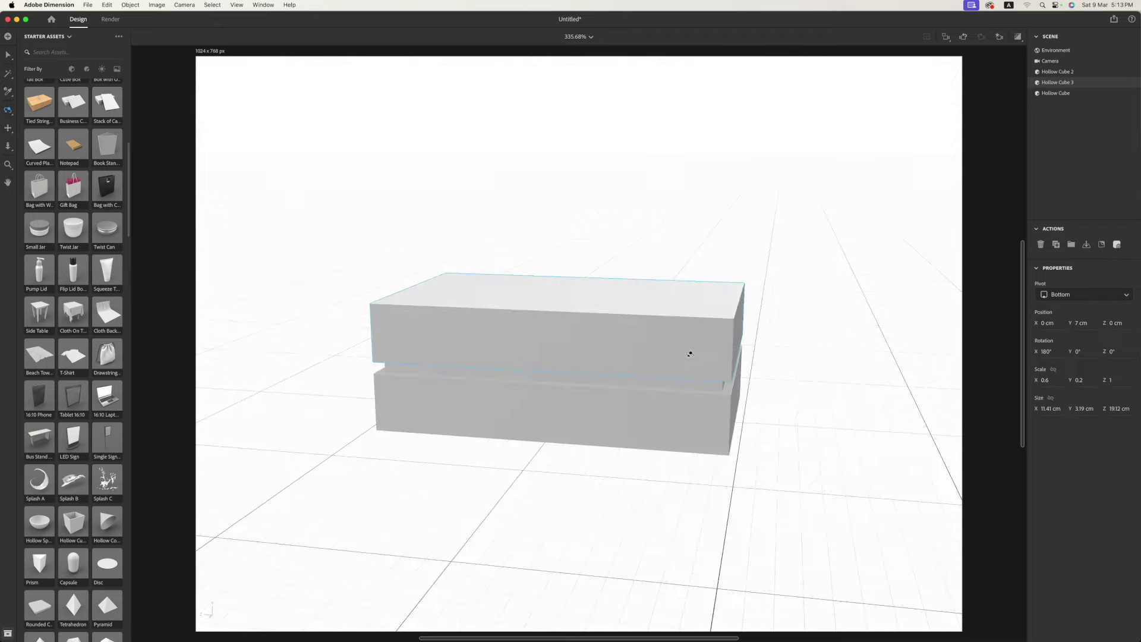
pyautogui.moveTo(690, 354); pyautogui.dragTo(686, 416)
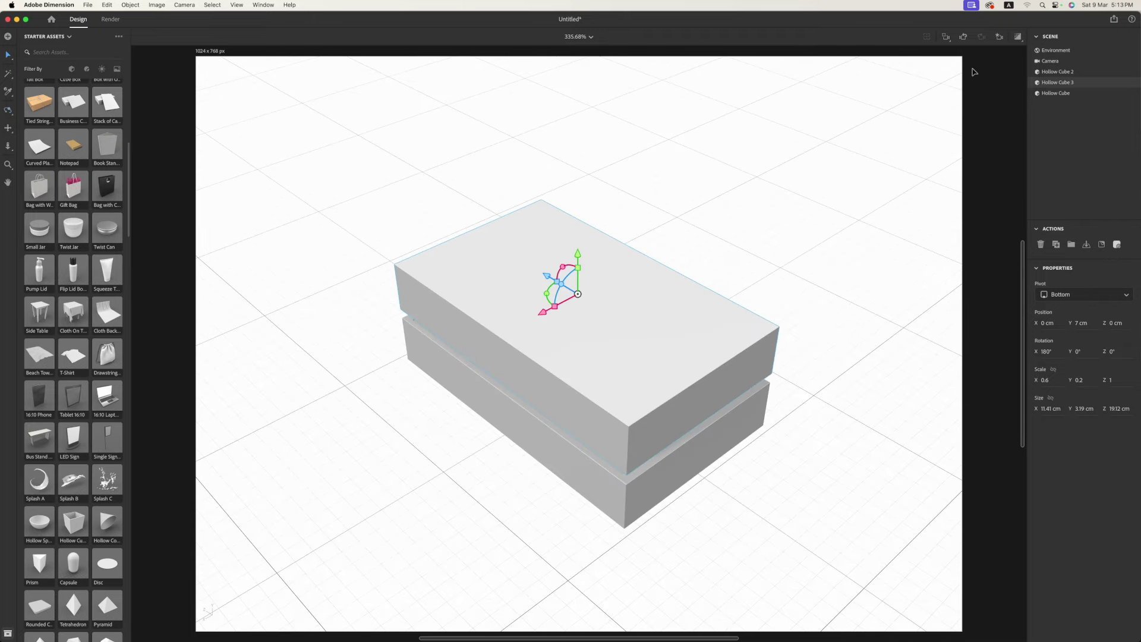
# - Return to the saved View 1 camera and marquee-select all three hollow cubes
pyautogui.click(1003, 40)
pyautogui.click(956, 69)
pyautogui.click(813, 152)
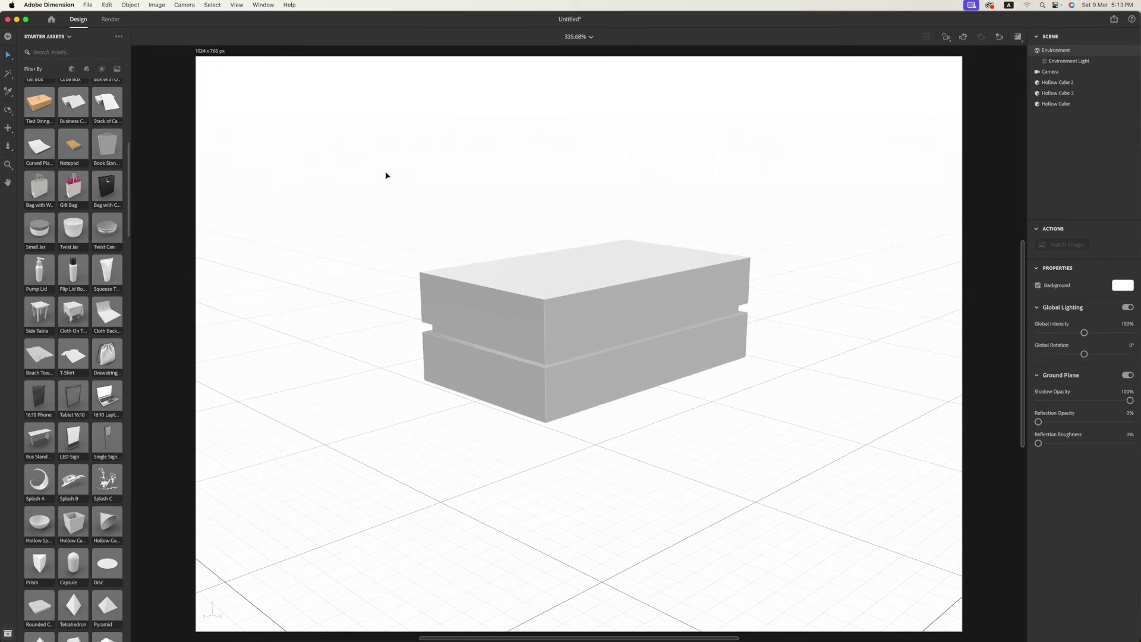
pyautogui.moveTo(386, 176); pyautogui.dragTo(758, 453)
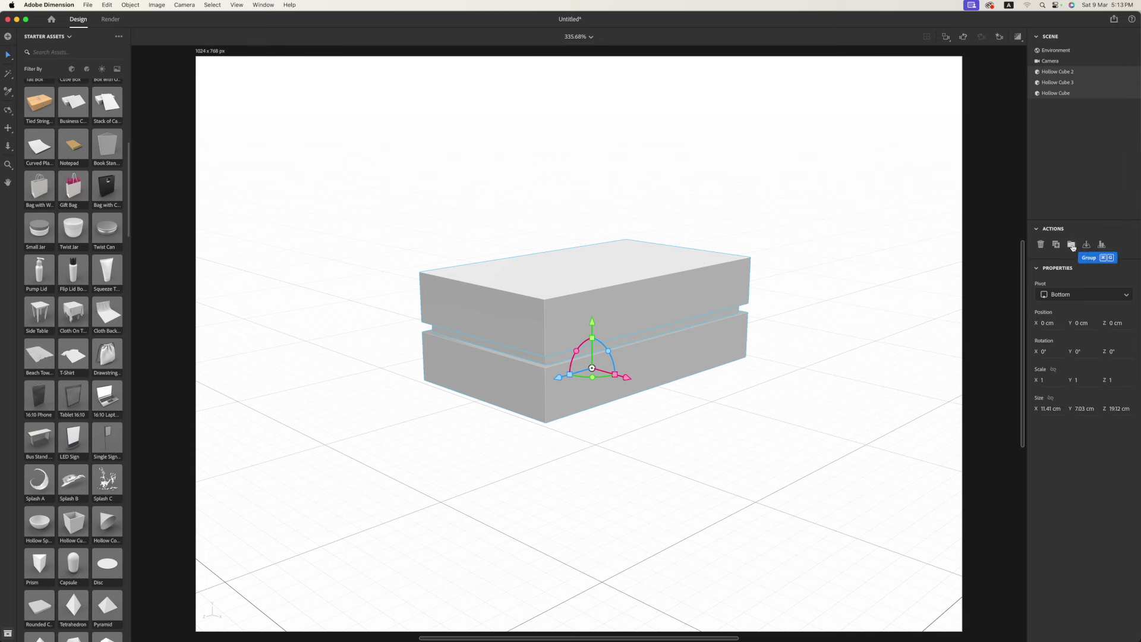
# - Group the three hollow cubes with Cmd+G as Box and reselect the group
pyautogui.press('super+g')
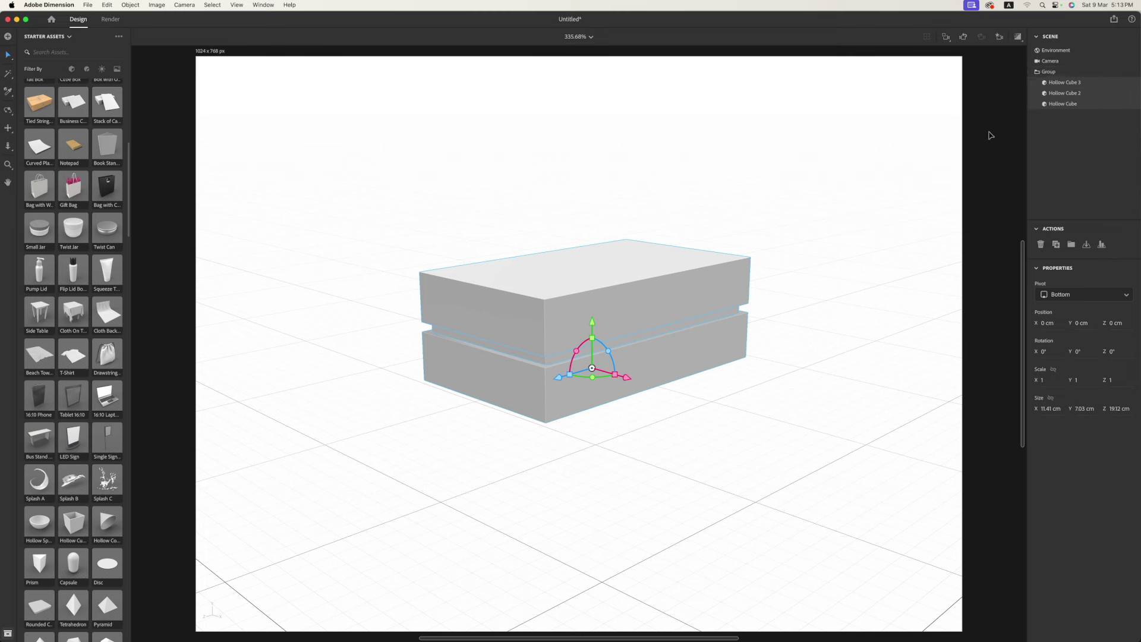
pyautogui.click(1075, 73)
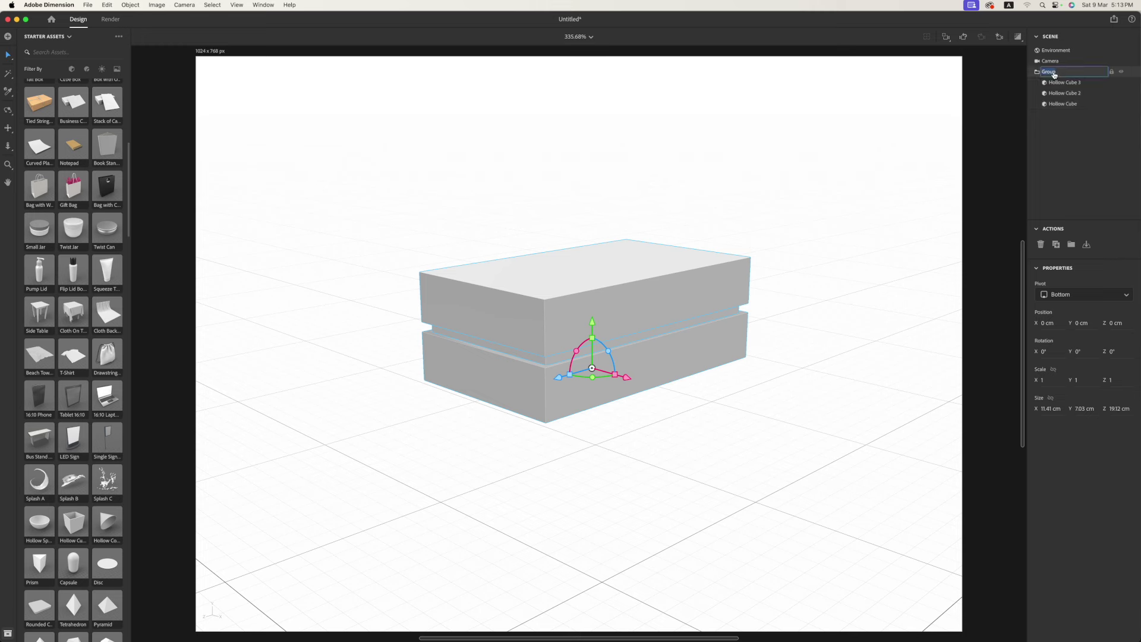
pyautogui.click(884, 221)
pyautogui.click(607, 322)
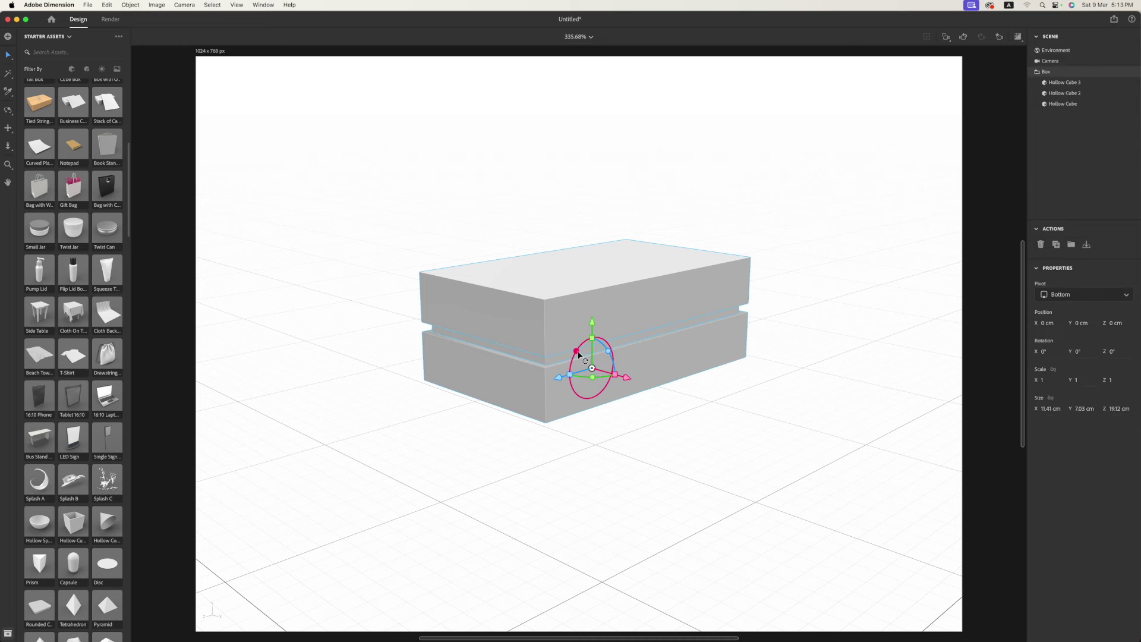
# - Rotate the Box group 90° on X, drop it to the ground, and view it from the front
pyautogui.moveTo(577, 354); pyautogui.dragTo(642, 302)
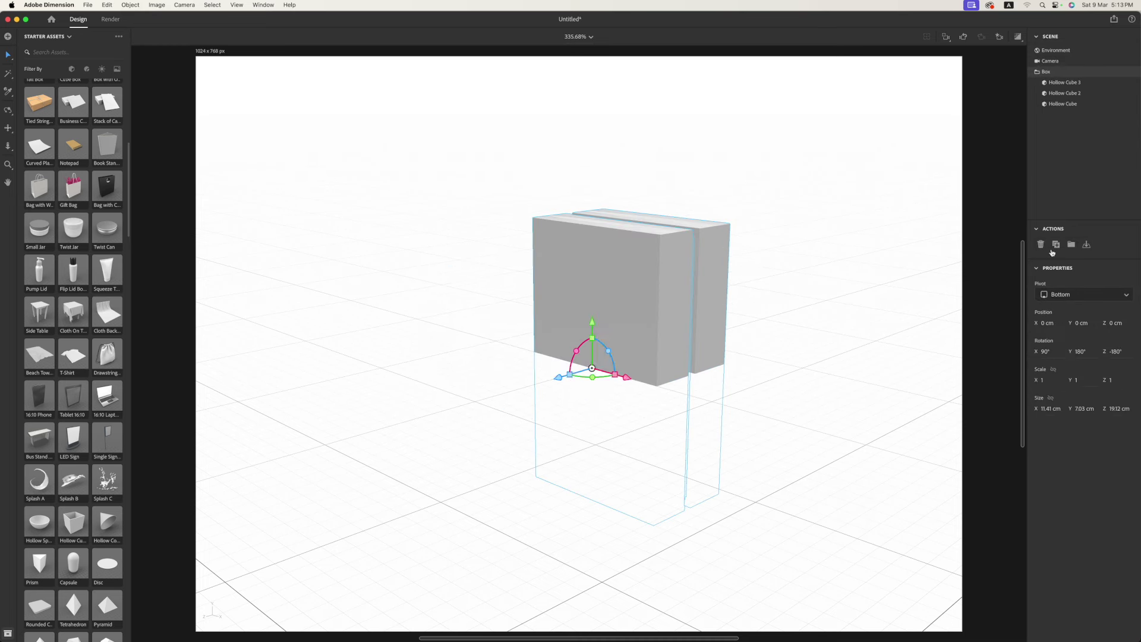
pyautogui.click(1091, 244)
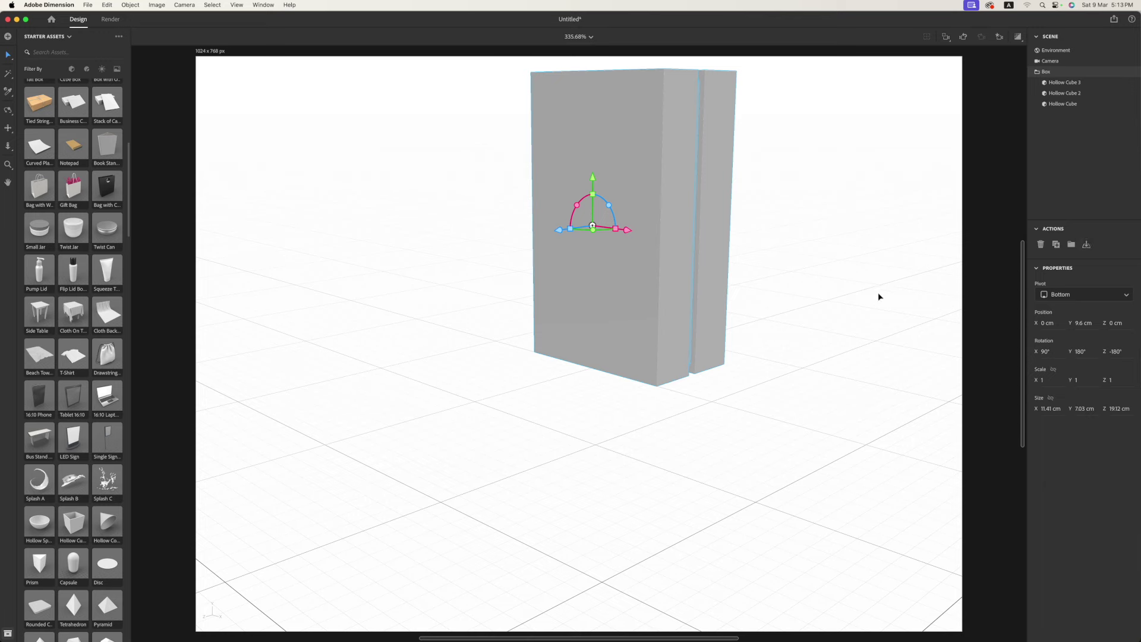
pyautogui.click(948, 37)
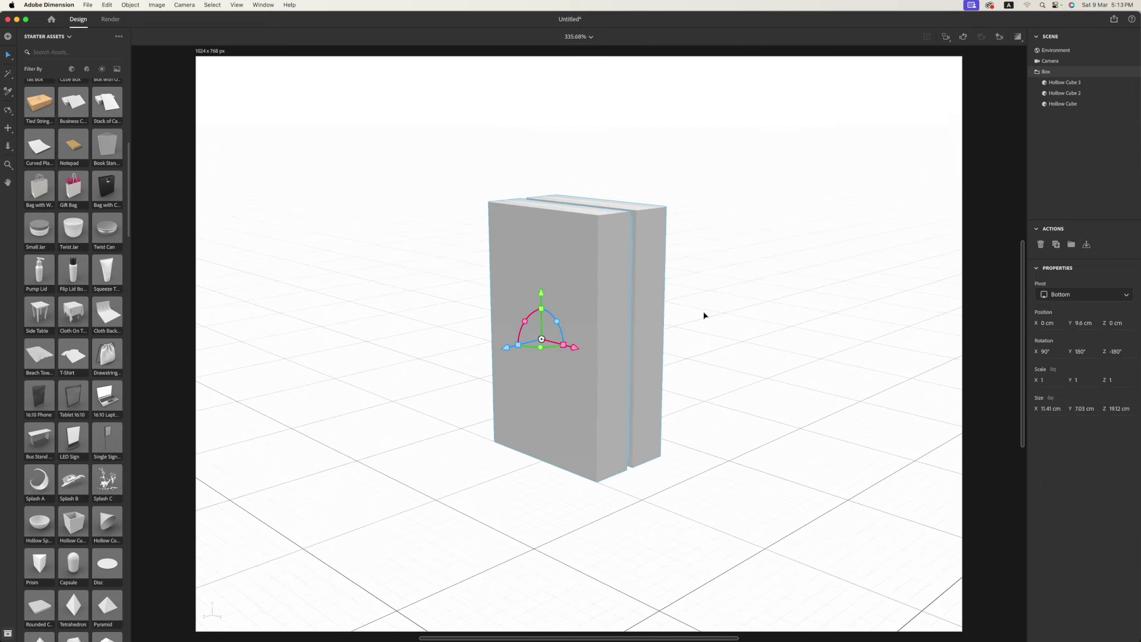
pyautogui.click(999, 37)
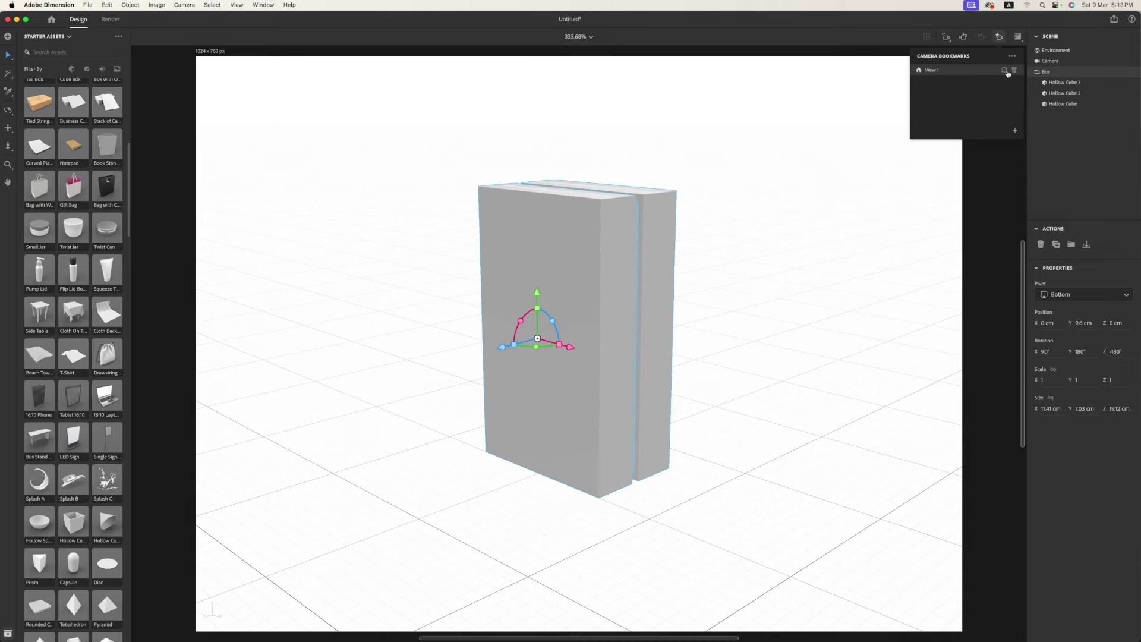
pyautogui.press('1')
pyautogui.moveTo(734, 342)
pyautogui.mouseDown()
pyautogui.moveTo(613, 393)
pyautogui.moveTo(731, 394)
pyautogui.moveTo(619, 392)
pyautogui.mouseUp()
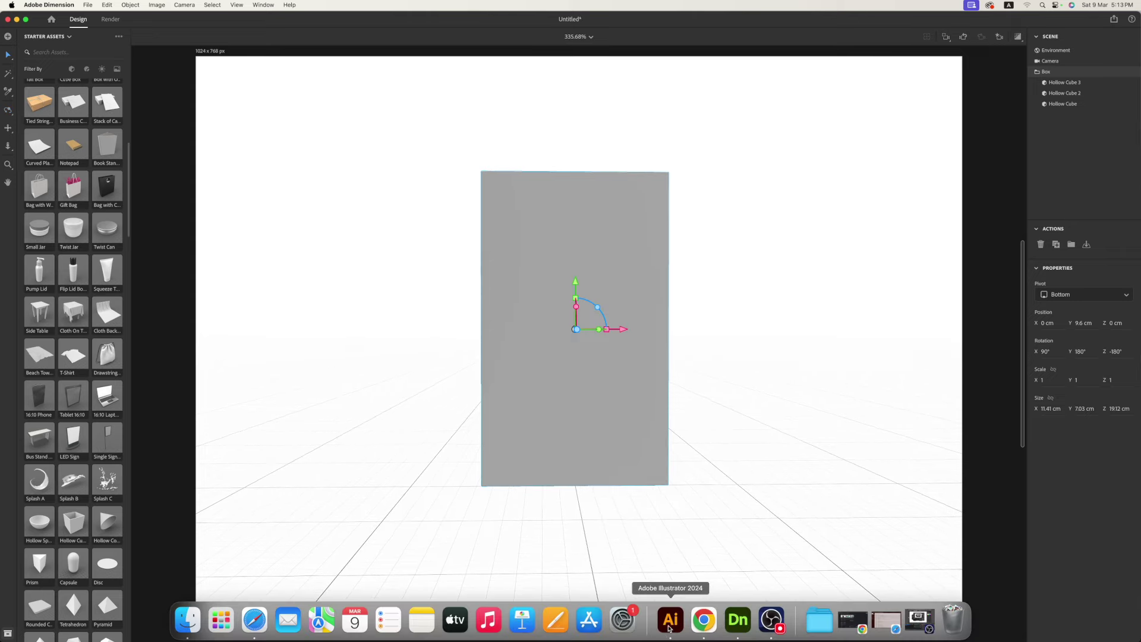
# - In Illustrator, delete the TOP and BOTTOM labels from the Cupertino dieline
pyautogui.moveTo(671, 639)
pyautogui.click(672, 625)
pyautogui.click(797, 426)
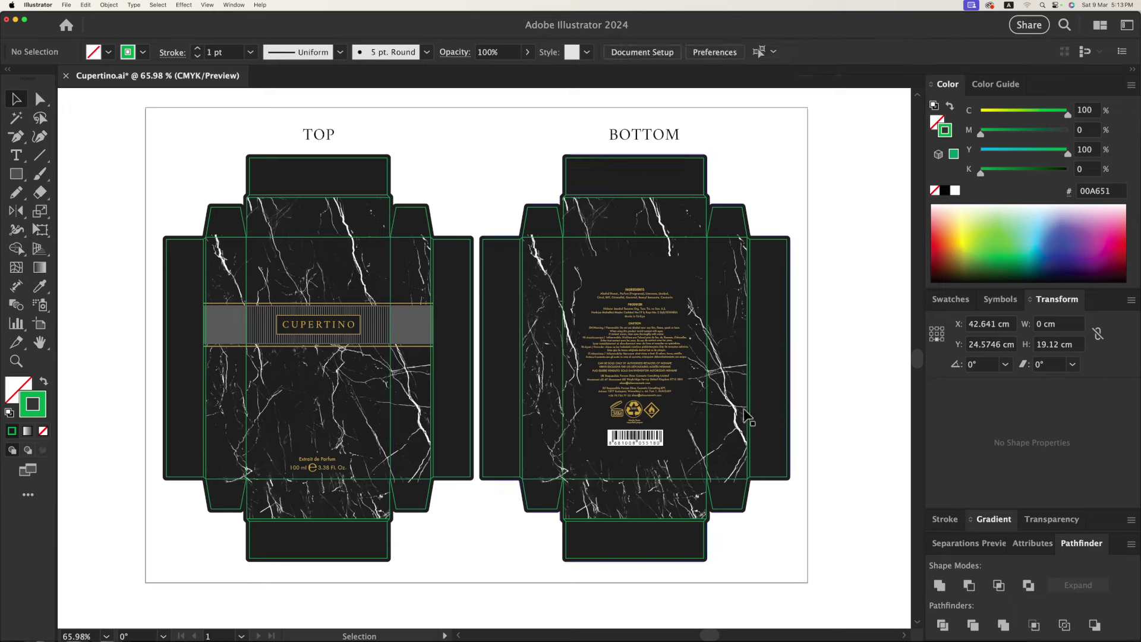
pyautogui.moveTo(288, 121); pyautogui.dragTo(709, 142)
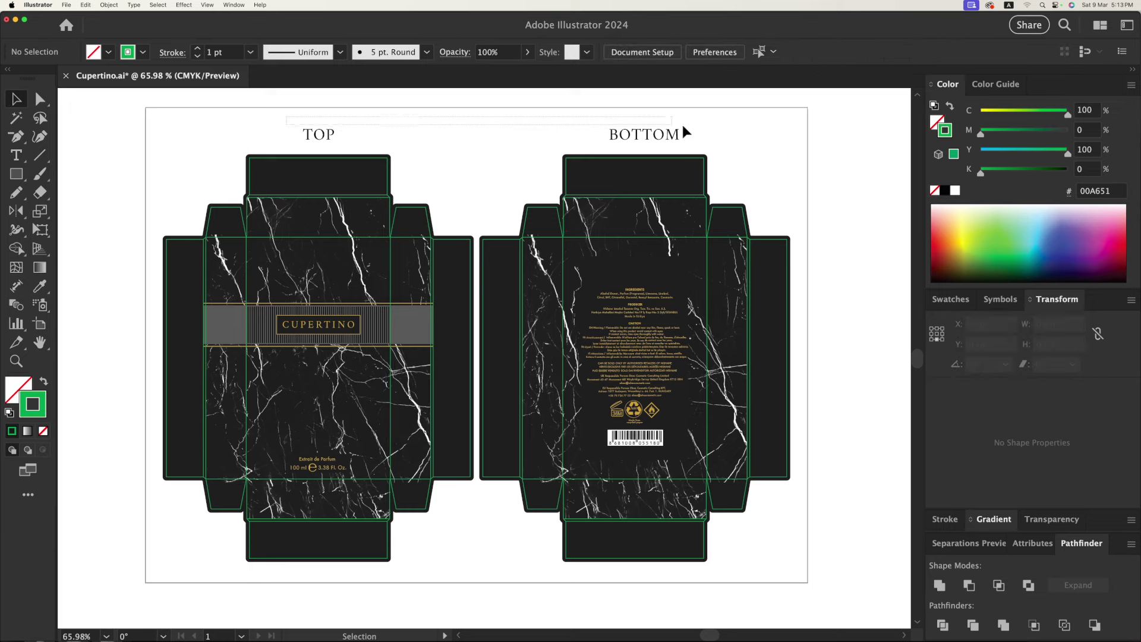
pyautogui.press('Delete')
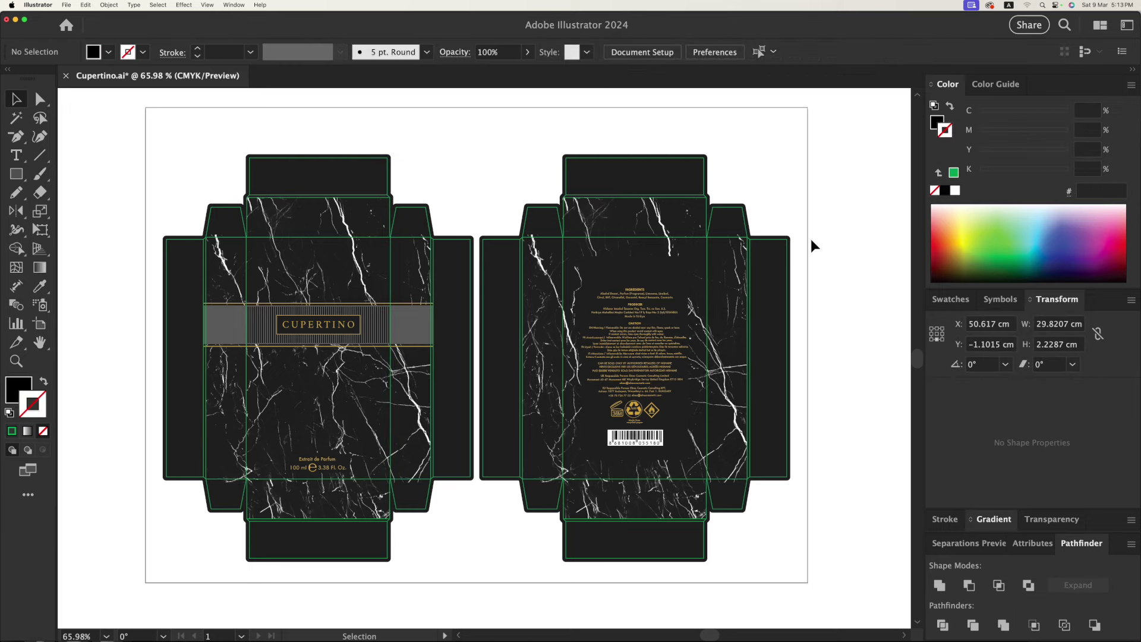
pyautogui.hotkey('shift', 'o')
pyautogui.moveTo(849, 298); pyautogui.dragTo(864, 314)
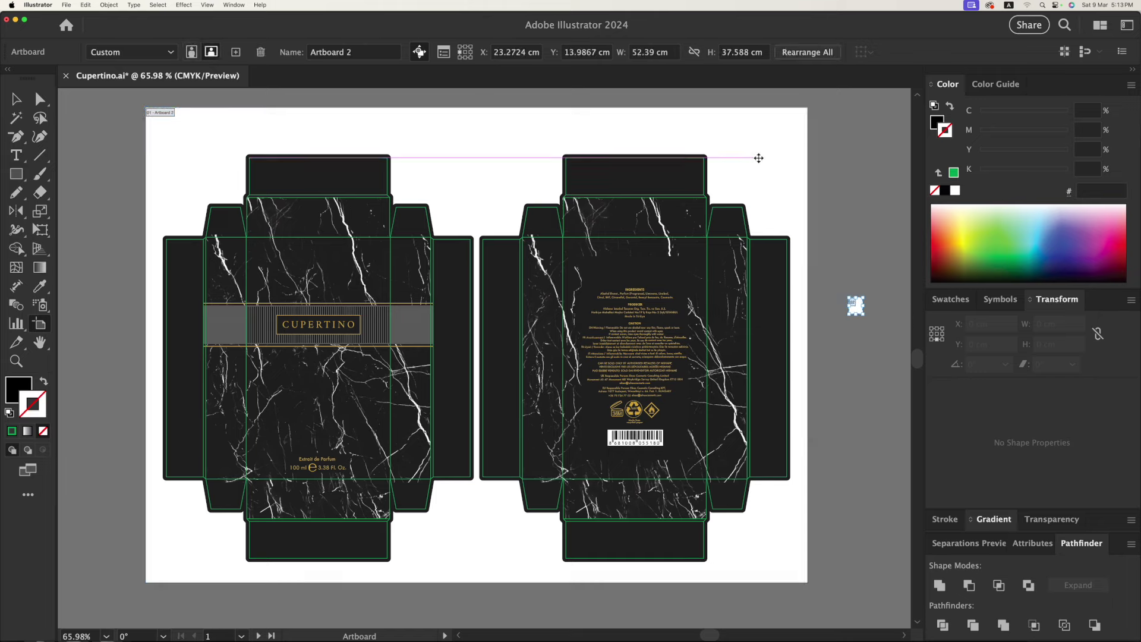
# - Draw artboards over the left box's main, side and top panels
pyautogui.moveTo(247, 237); pyautogui.dragTo(391, 479)
pyautogui.moveTo(206, 238); pyautogui.dragTo(246, 479)
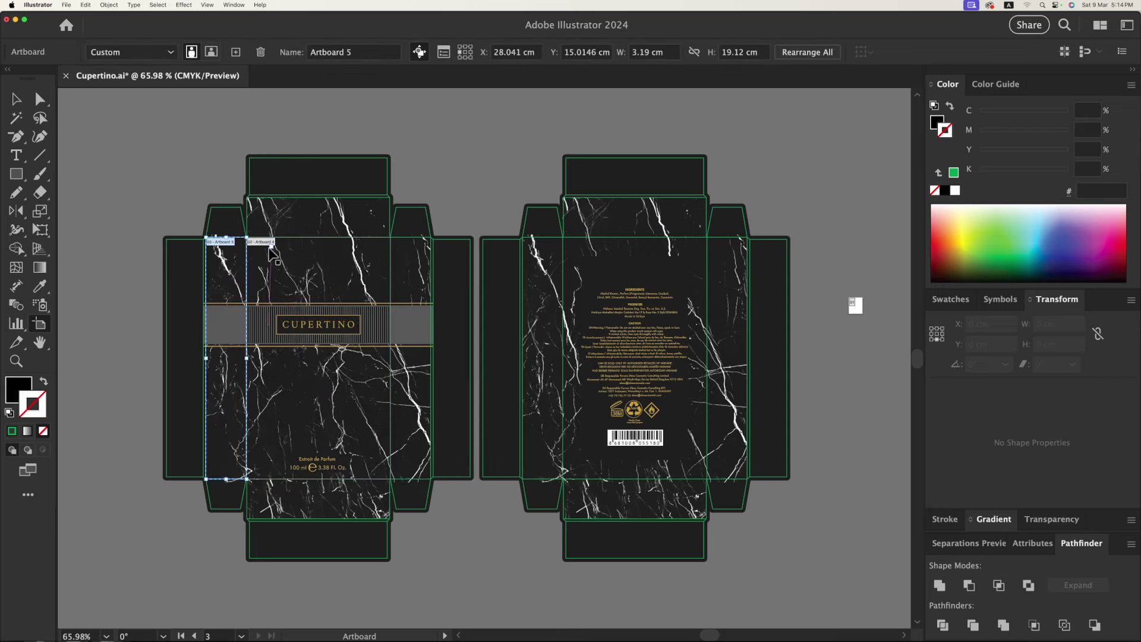
pyautogui.moveTo(246, 198); pyautogui.dragTo(390, 238)
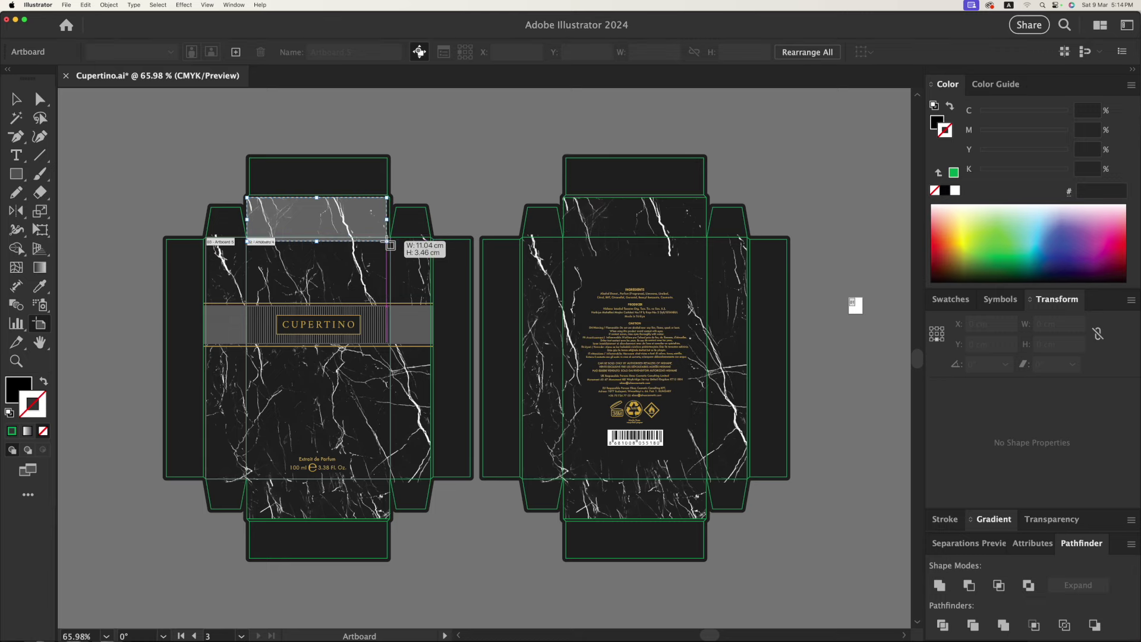
pyautogui.press('z')
pyautogui.moveTo(173, 141); pyautogui.dragTo(353, 226)
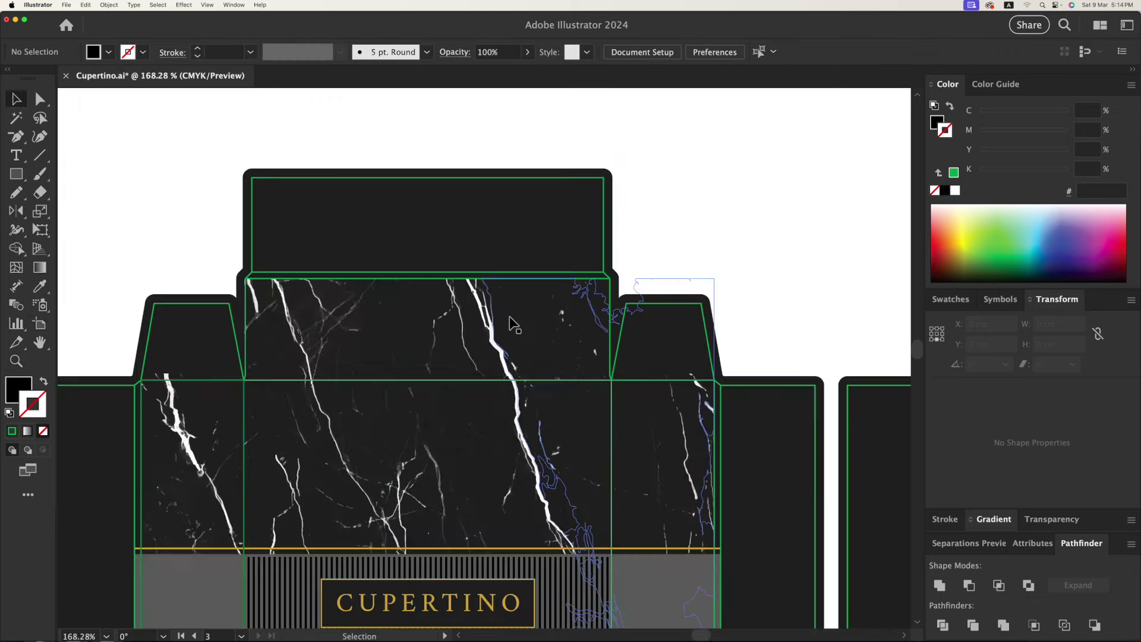
pyautogui.hotkey('shift', 'o')
pyautogui.moveTo(246, 278); pyautogui.dragTo(612, 381)
# - Draw an artboard fitted to the left box's bottom panel, redrawing a misplaced one
pyautogui.press('v')
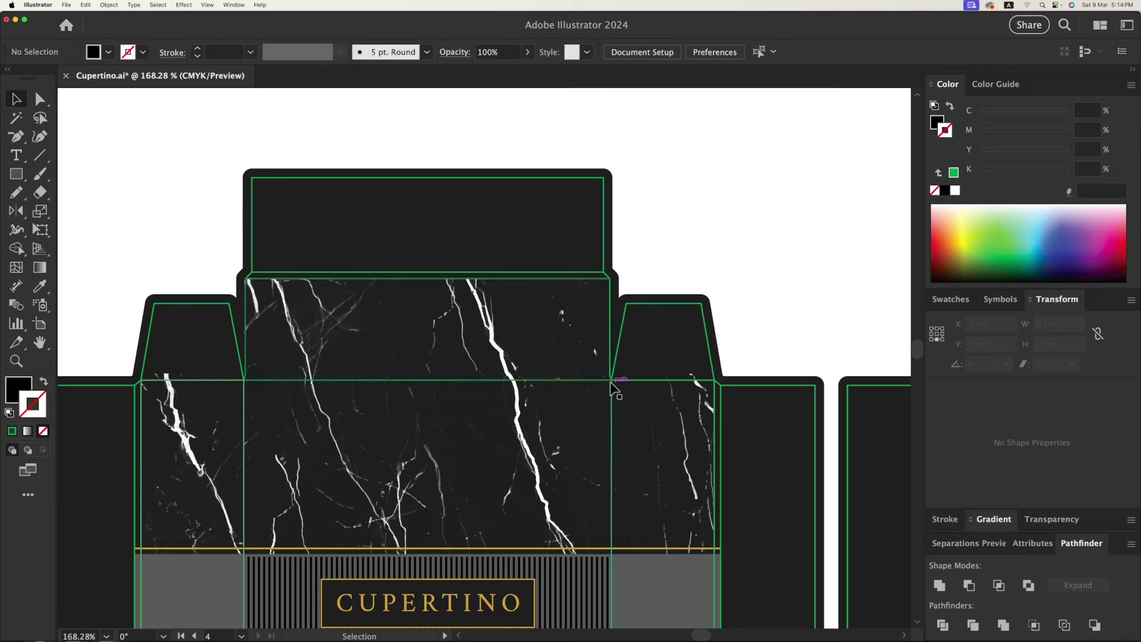
pyautogui.press('super+minus')
pyautogui.press('super+minus')
pyautogui.scroll(-3, 464, 321)
pyautogui.moveTo(299, 372); pyautogui.dragTo(644, 556)
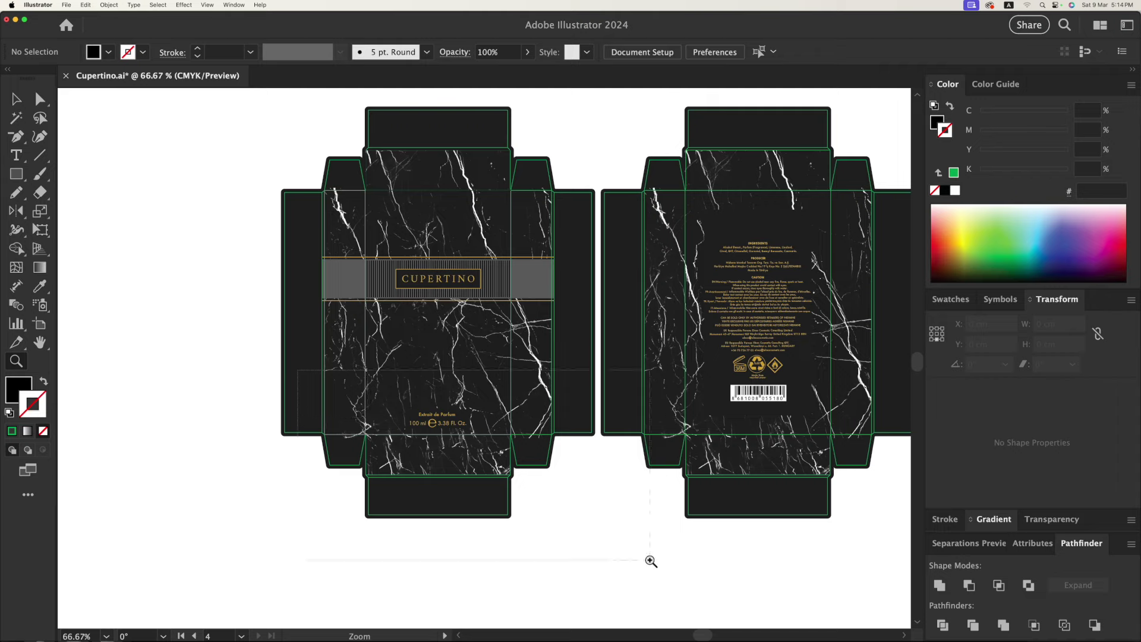
pyautogui.hotkey('shift', 'o')
pyautogui.moveTo(215, 277); pyautogui.dragTo(549, 370)
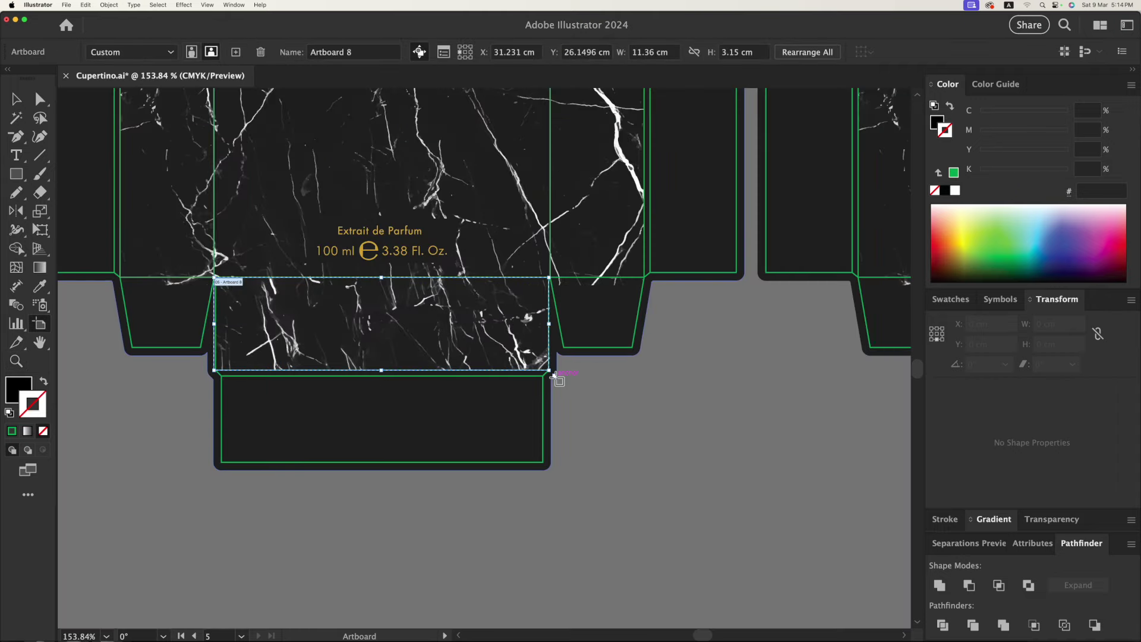
pyautogui.press('Delete')
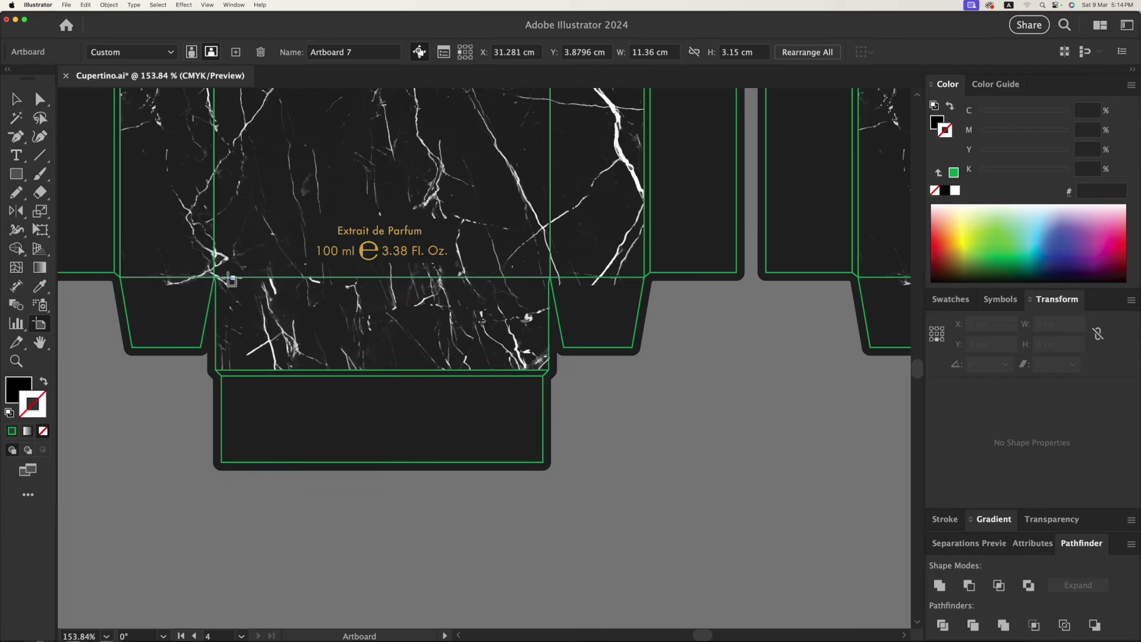
pyautogui.moveTo(216, 280); pyautogui.dragTo(552, 374)
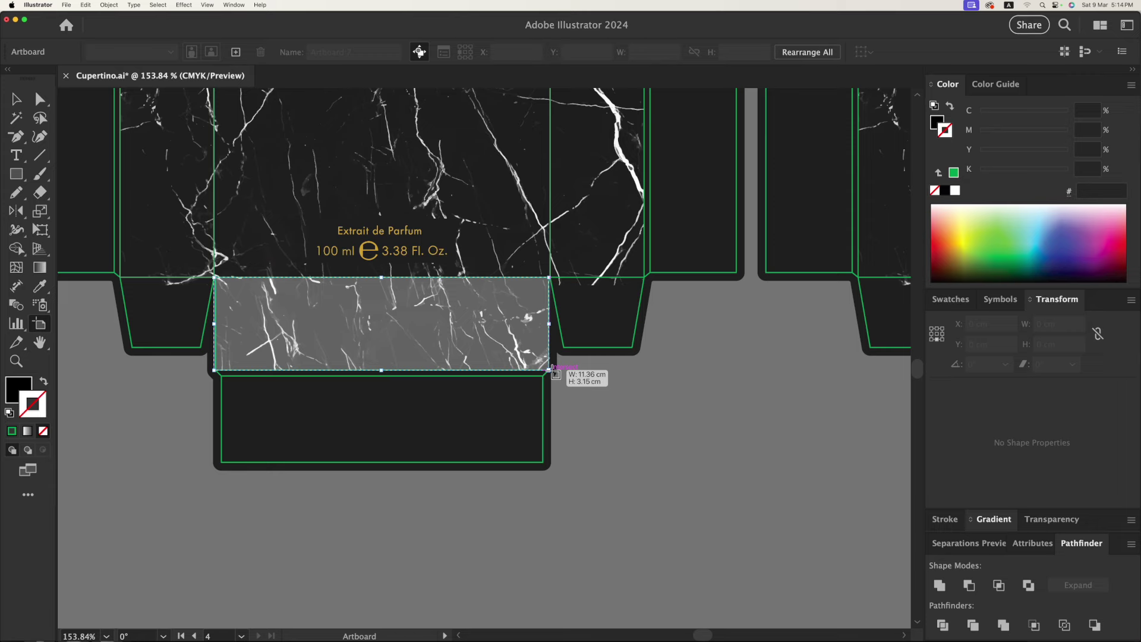
pyautogui.moveTo(551, 369); pyautogui.dragTo(552, 369)
# - Draw artboards over the right box's back panel and both side panels
pyautogui.press('v')
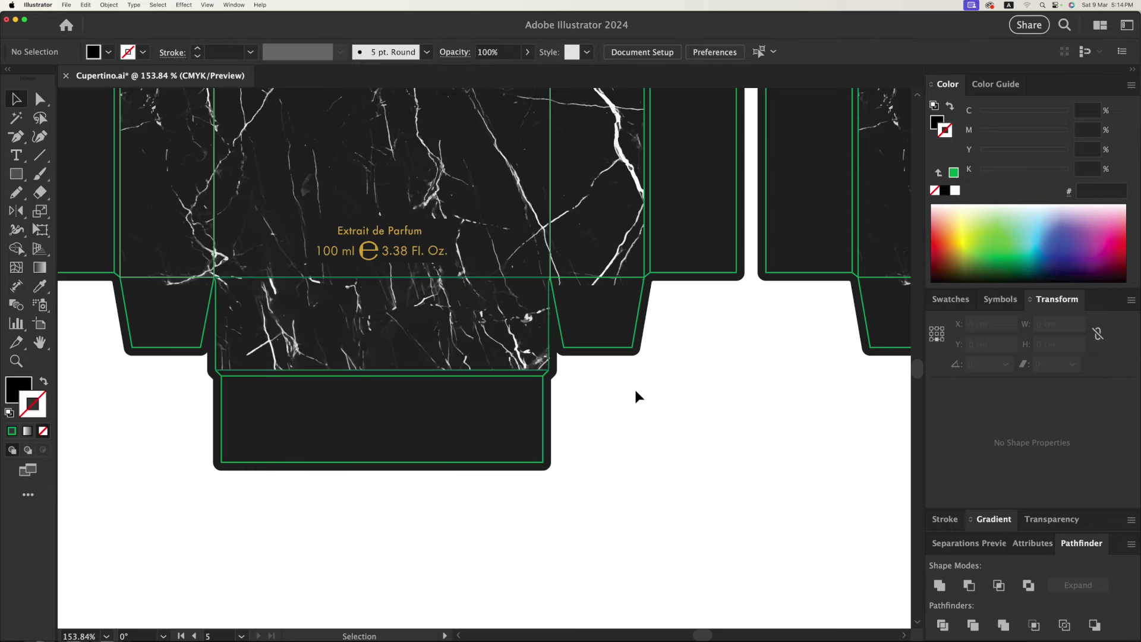
pyautogui.press('alt+super+0')
pyautogui.press('z')
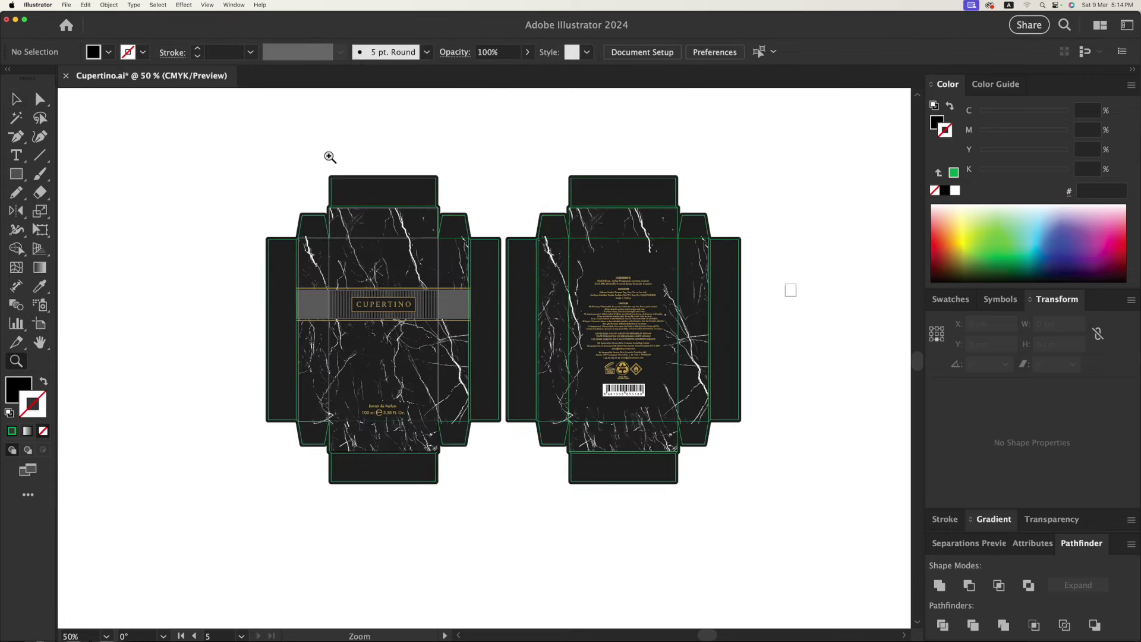
pyautogui.moveTo(330, 157); pyautogui.dragTo(826, 571)
pyautogui.press('v')
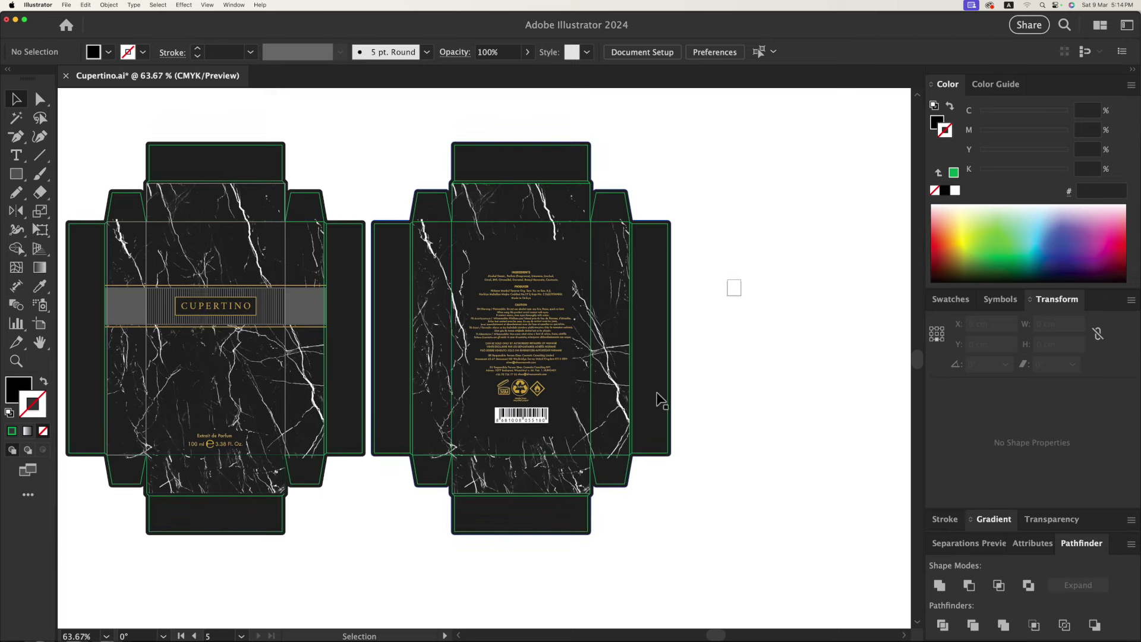
pyautogui.hotkey('shift', 'o')
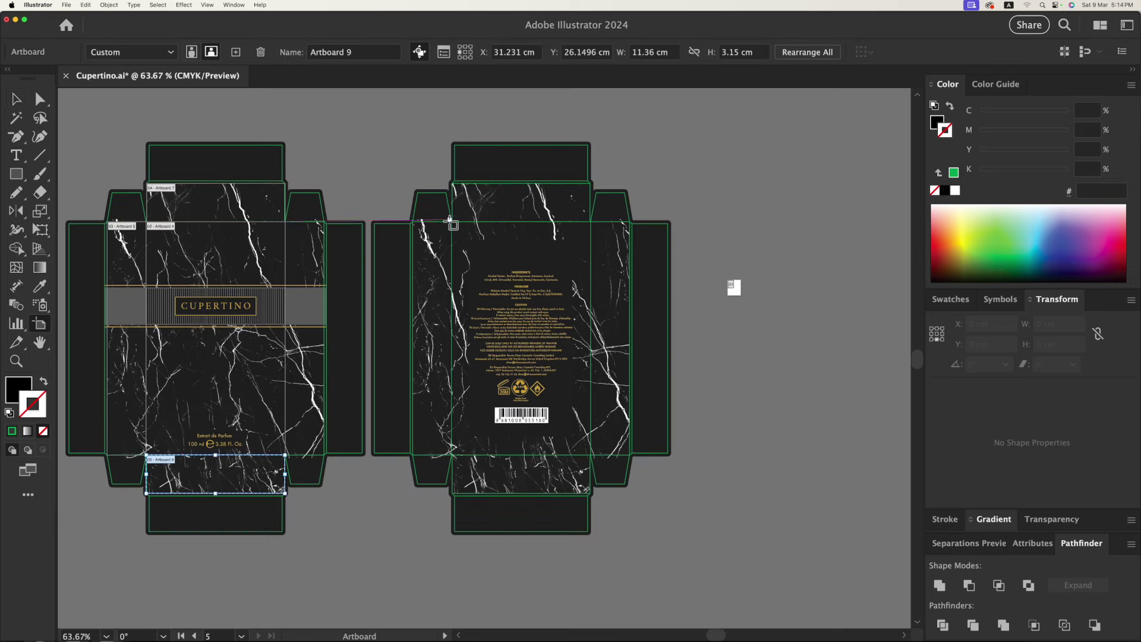
pyautogui.moveTo(452, 221); pyautogui.dragTo(591, 455)
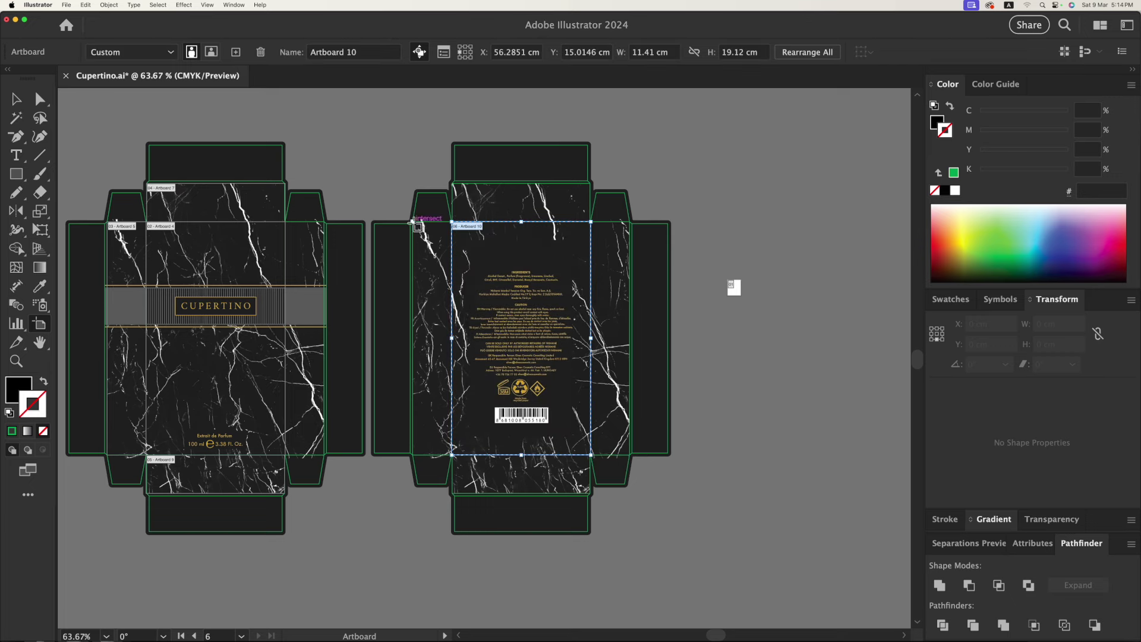
pyautogui.moveTo(413, 222); pyautogui.dragTo(452, 455)
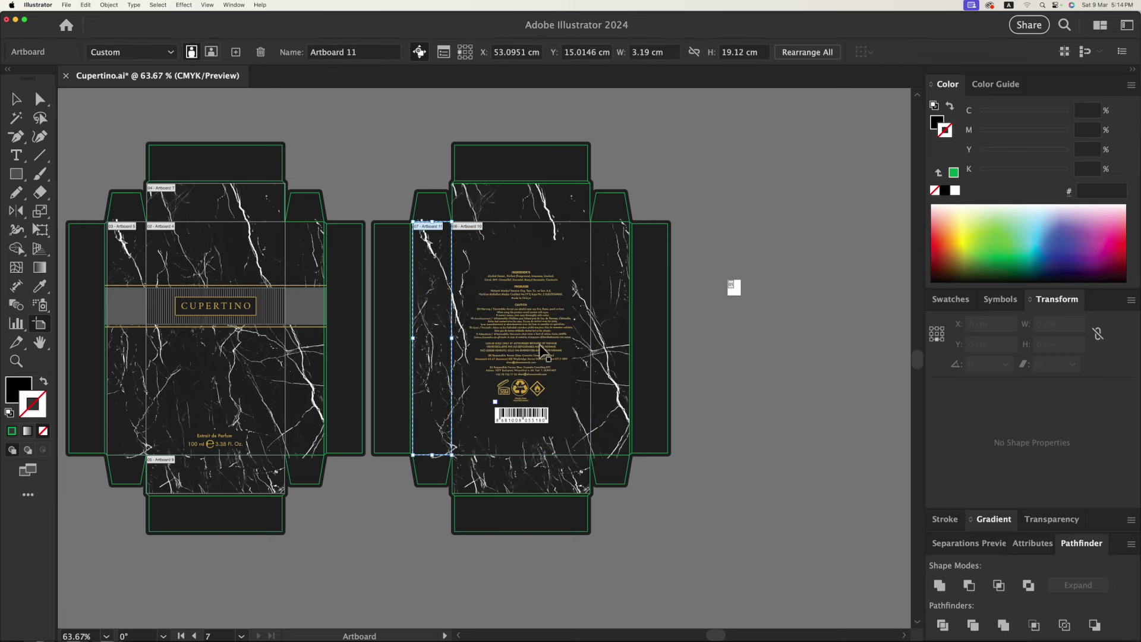
pyautogui.moveTo(590, 222); pyautogui.dragTo(630, 456)
# - Add artboards over the right box's top and bottom panels, then leave artboard editing
pyautogui.moveTo(452, 183); pyautogui.dragTo(589, 222)
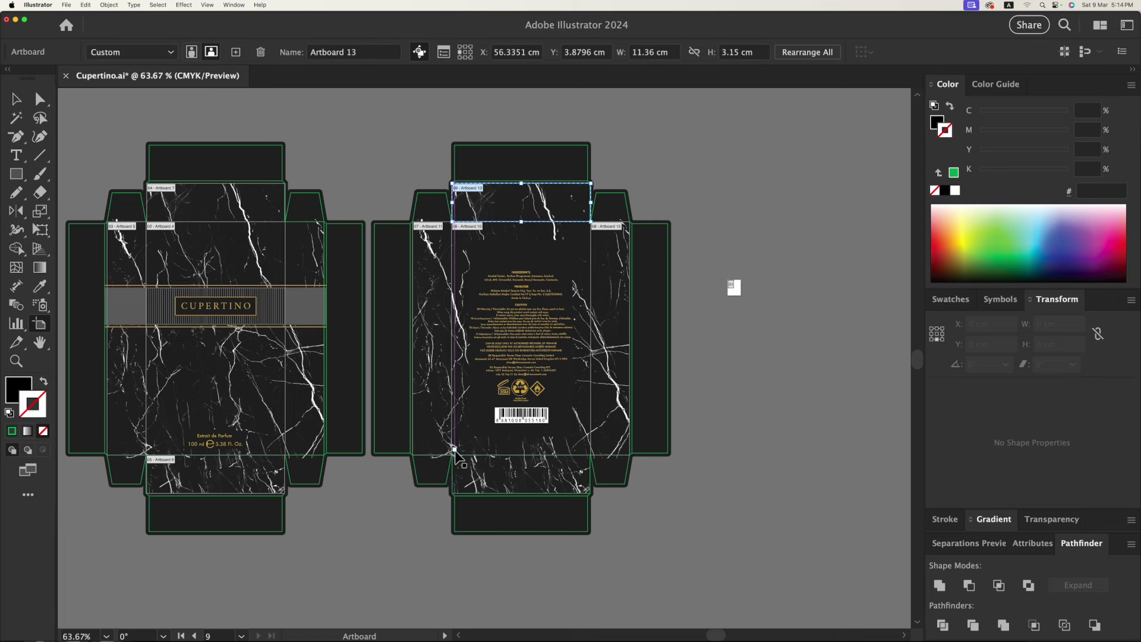
pyautogui.moveTo(453, 457); pyautogui.dragTo(591, 496)
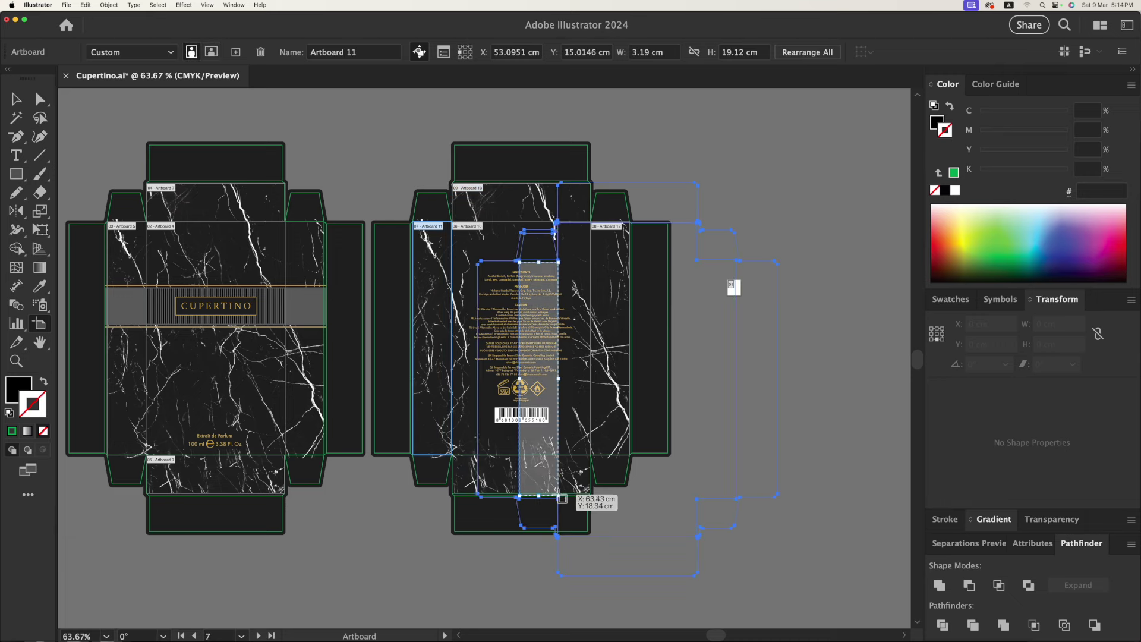
pyautogui.moveTo(591, 495); pyautogui.dragTo(454, 458)
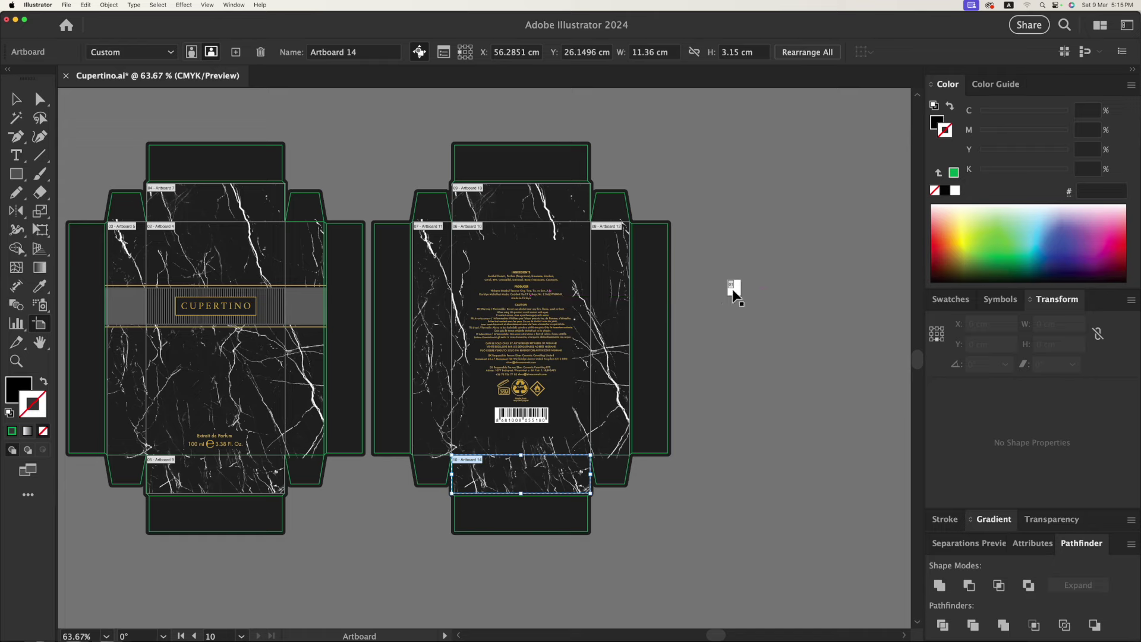
pyautogui.press('Escape')
# - Remove the green die-line strokes from the box templates
pyautogui.press('z')
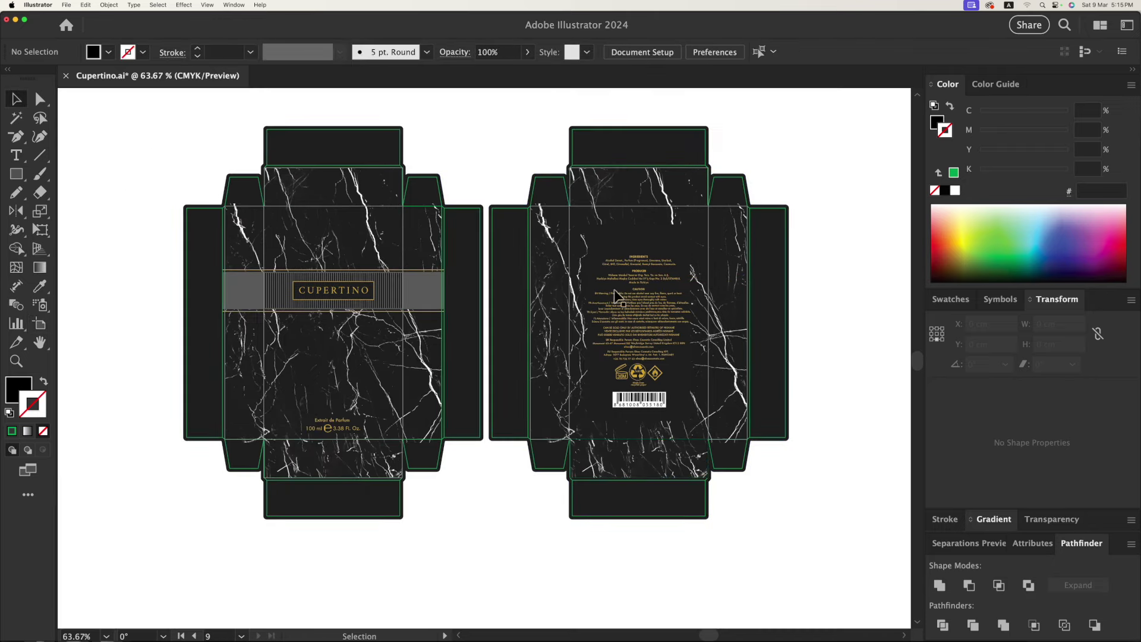
pyautogui.moveTo(118, 75)
pyautogui.mouseDown()
pyautogui.moveTo(323, 158)
pyautogui.moveTo(227, 86)
pyautogui.mouseUp()
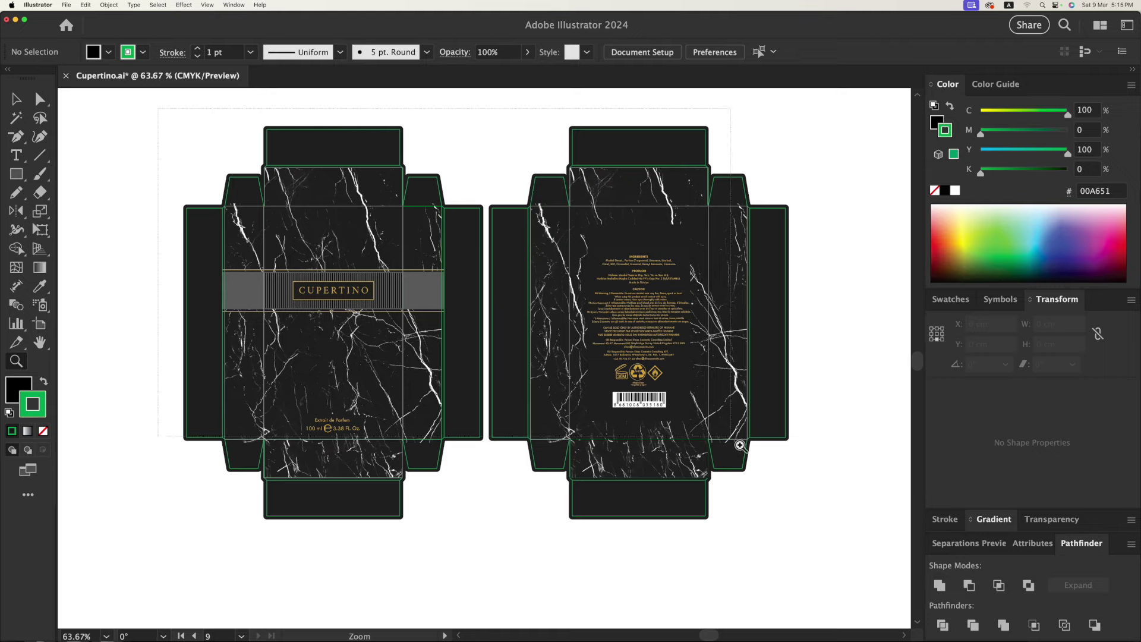
pyautogui.moveTo(736, 441); pyautogui.dragTo(837, 536)
pyautogui.press('v')
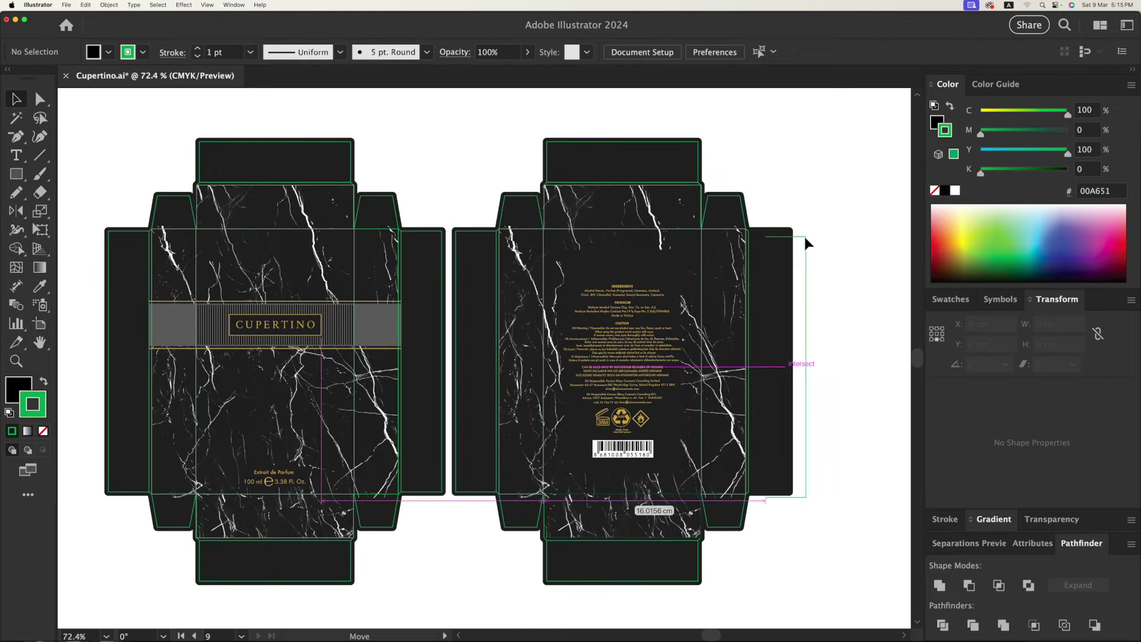
pyautogui.click(794, 239)
pyautogui.press('Delete')
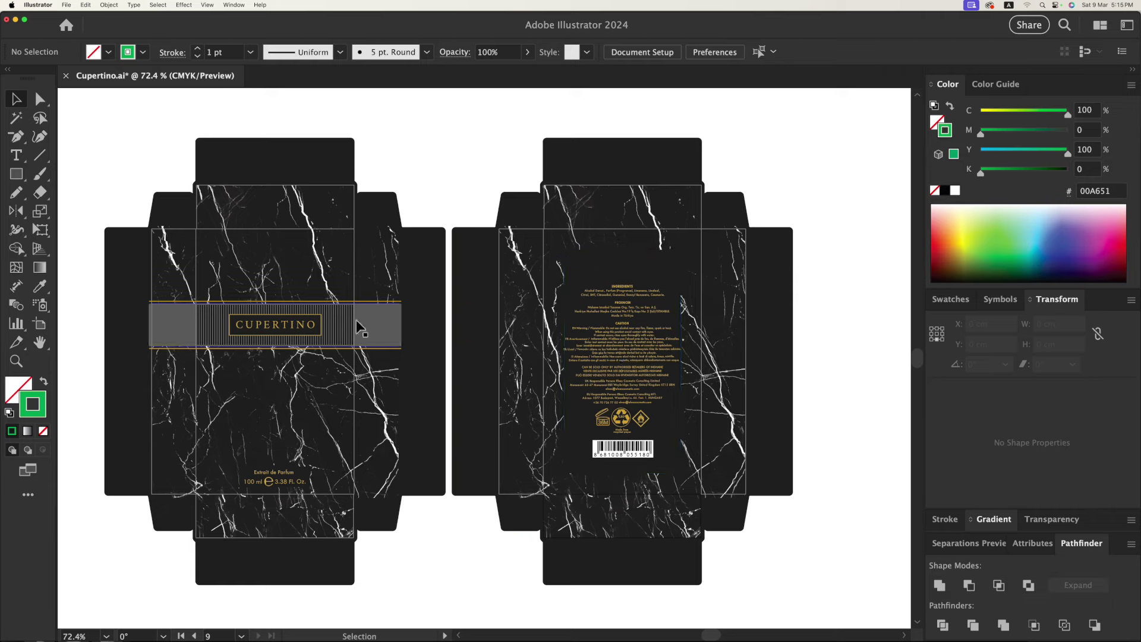
# - Convert the CUPERTINO title text to outlines
pyautogui.hscroll(-2, 365, 324)
pyautogui.scroll(-1, 364, 324)
pyautogui.rightClick(308, 306)
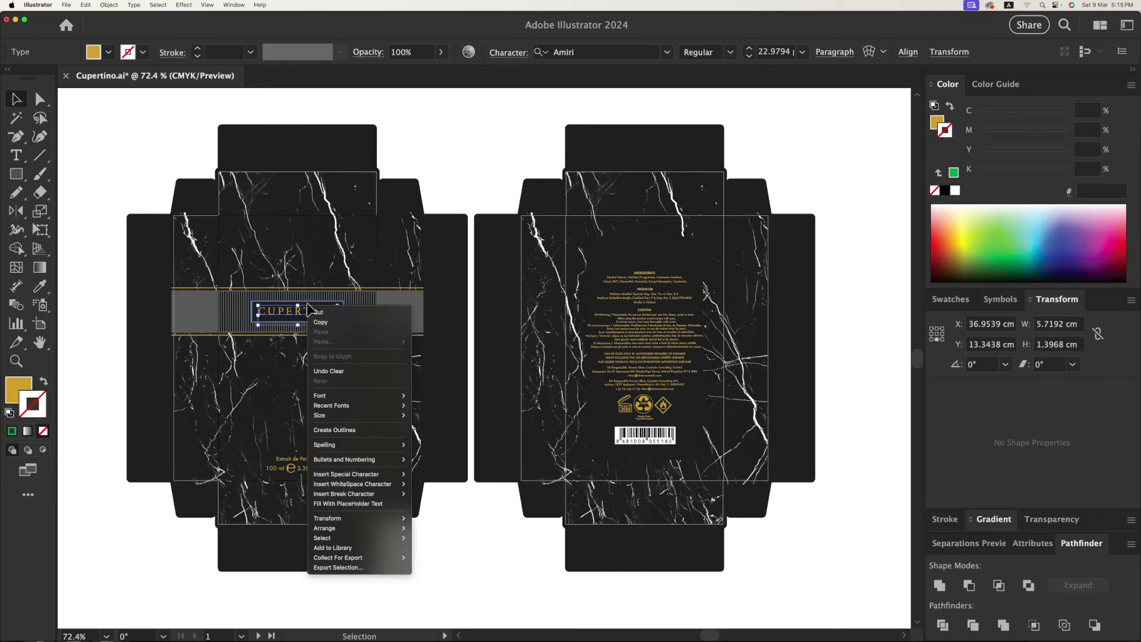
pyautogui.click(334, 430)
pyautogui.click(309, 470)
# - Hide the Extrait de Parfum text and the band's two gold edge lines
pyautogui.press('cmd+x')
pyautogui.click(340, 307)
pyautogui.click(382, 293)
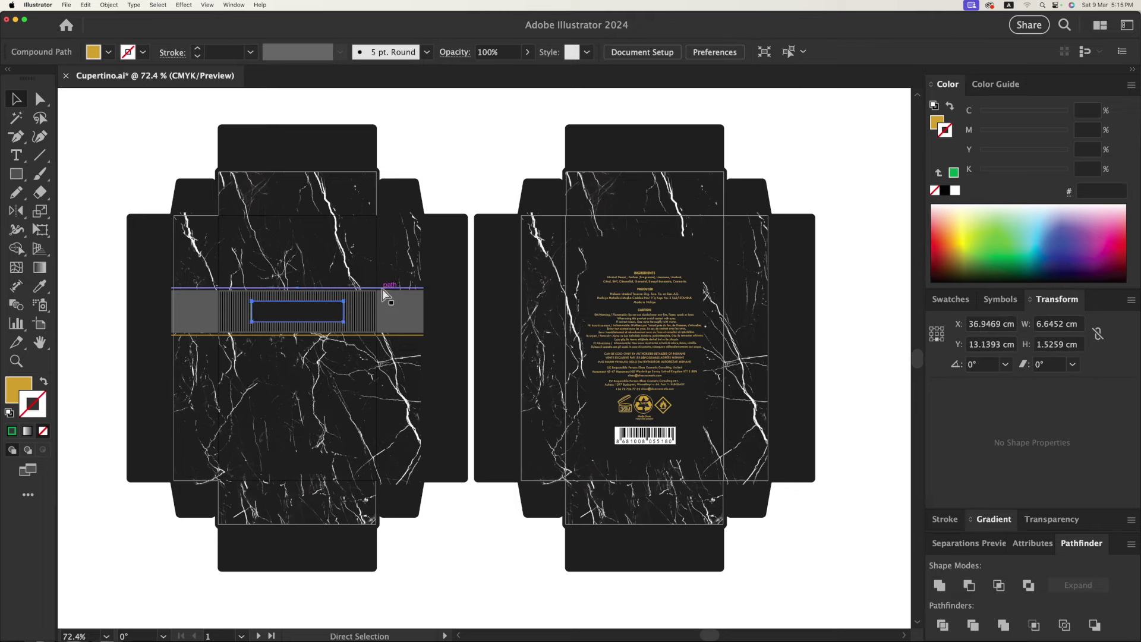
pyautogui.press('Delete')
pyautogui.click(388, 336)
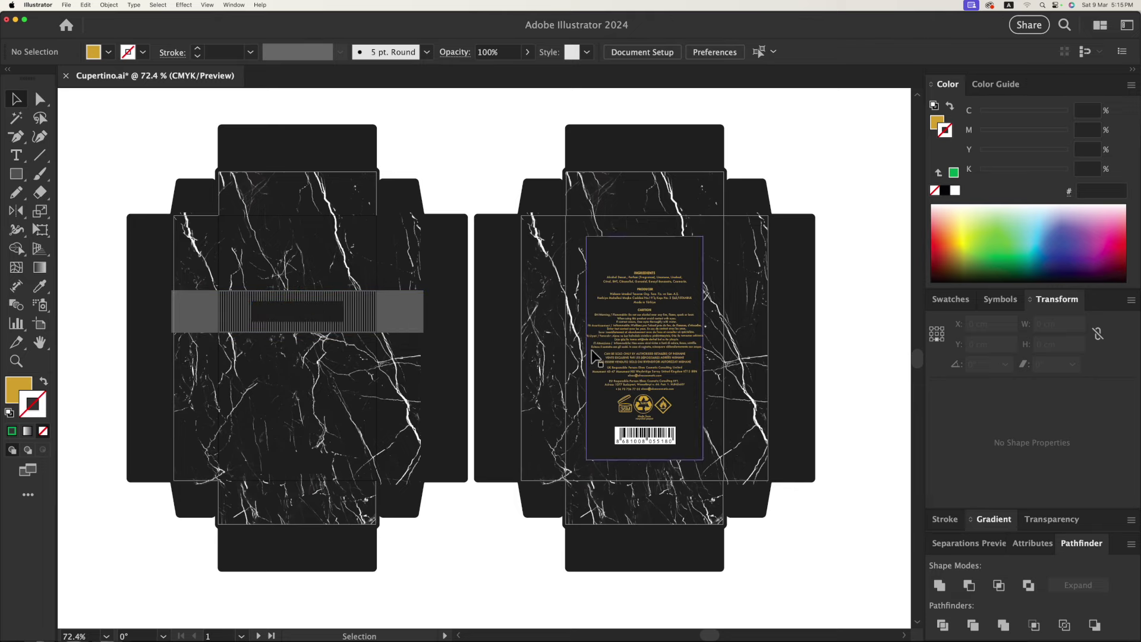
pyautogui.click(653, 321)
# - Ungroup the ingredients text block, then regroup the gold text from both boxes
pyautogui.rightClick(653, 321)
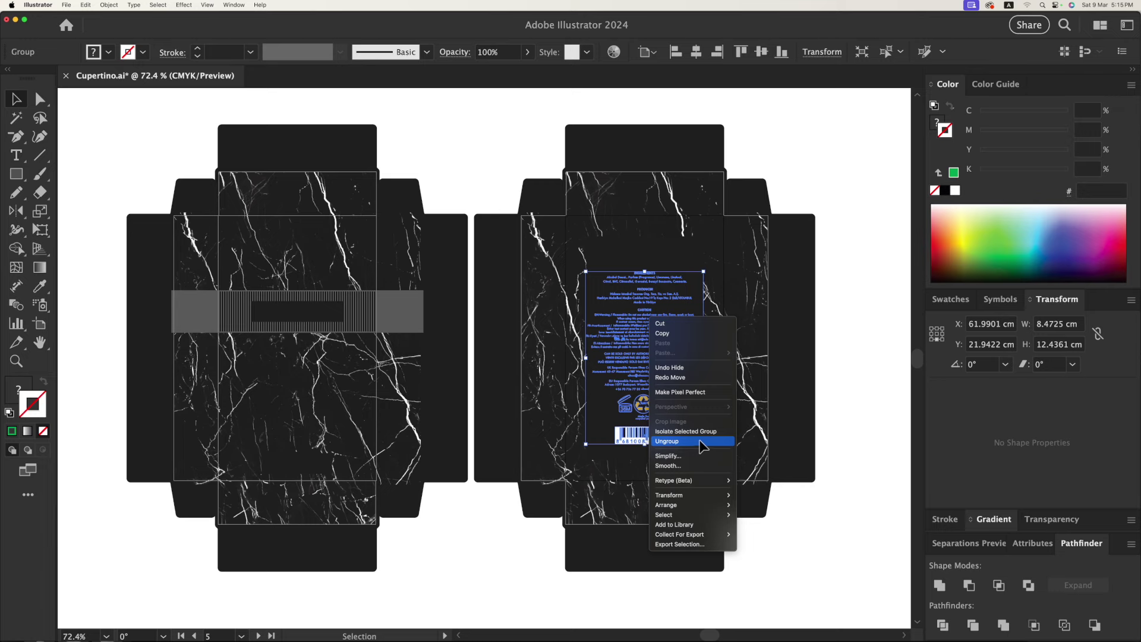
pyautogui.click(658, 439)
pyautogui.click(667, 335)
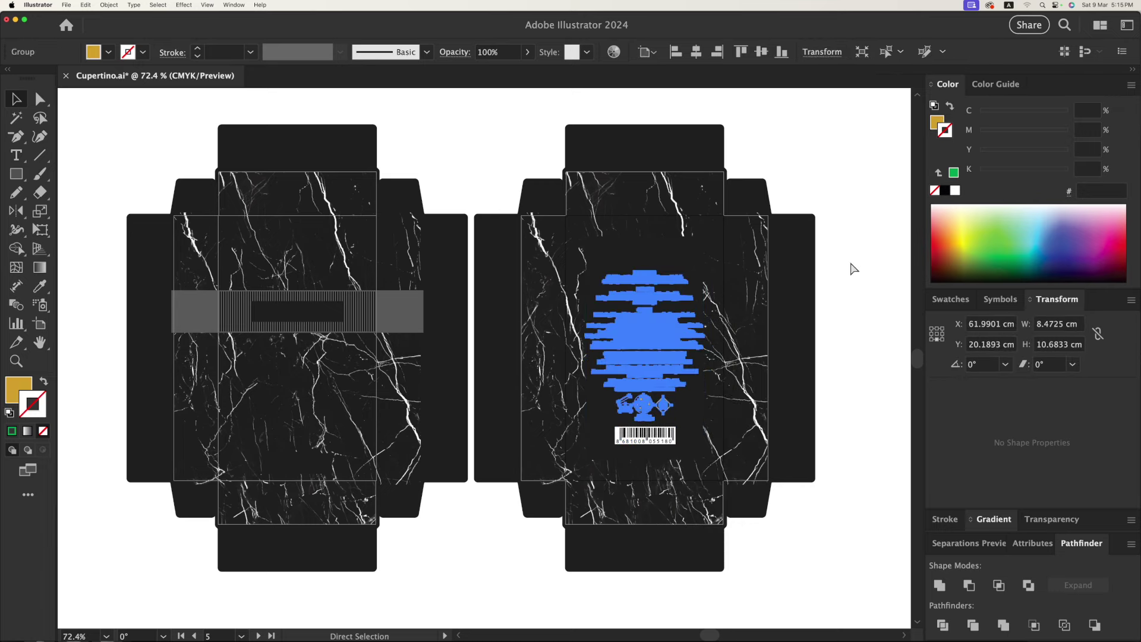
pyautogui.hotkey('ctrl', 'z')
pyautogui.hotkey('ctrl', 'z')
pyautogui.hotkey('ctrl', 'g')
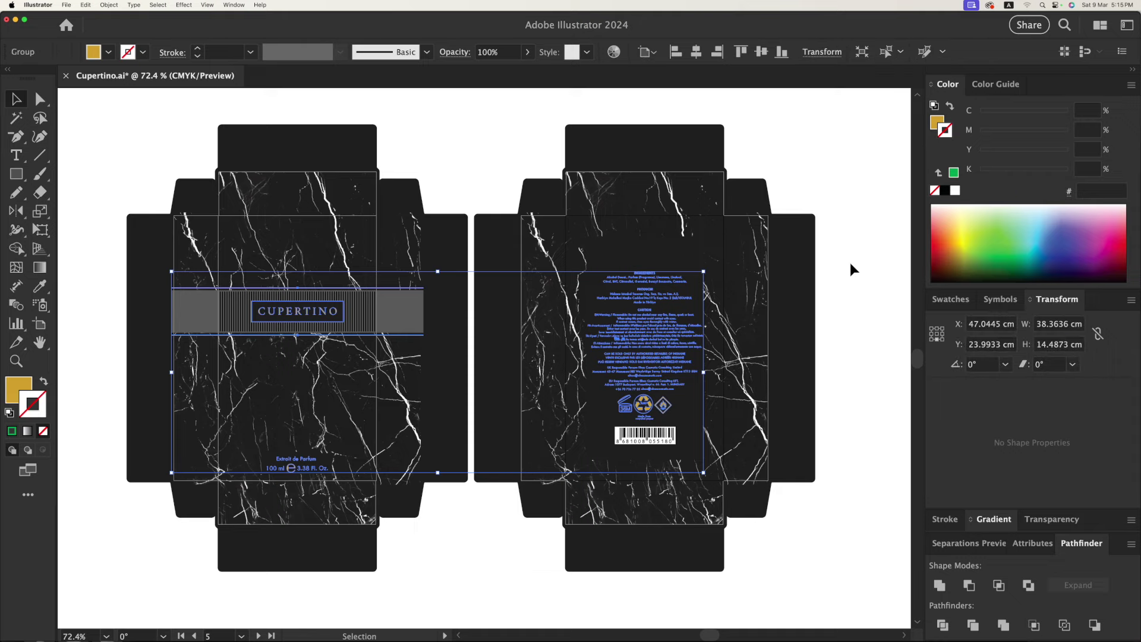
pyautogui.hotkey('ctrl', '-')
pyautogui.moveTo(849, 270); pyautogui.dragTo(747, 311)
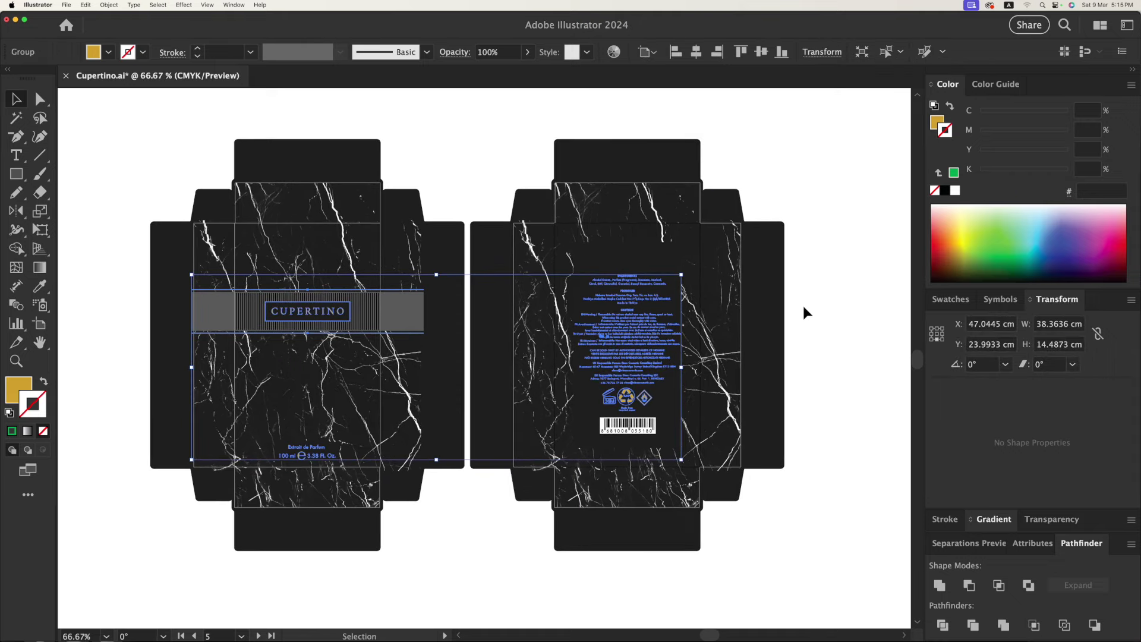
# - Group the back box's dark background shape with its ingredients text
pyautogui.click(814, 313)
pyautogui.click(640, 335)
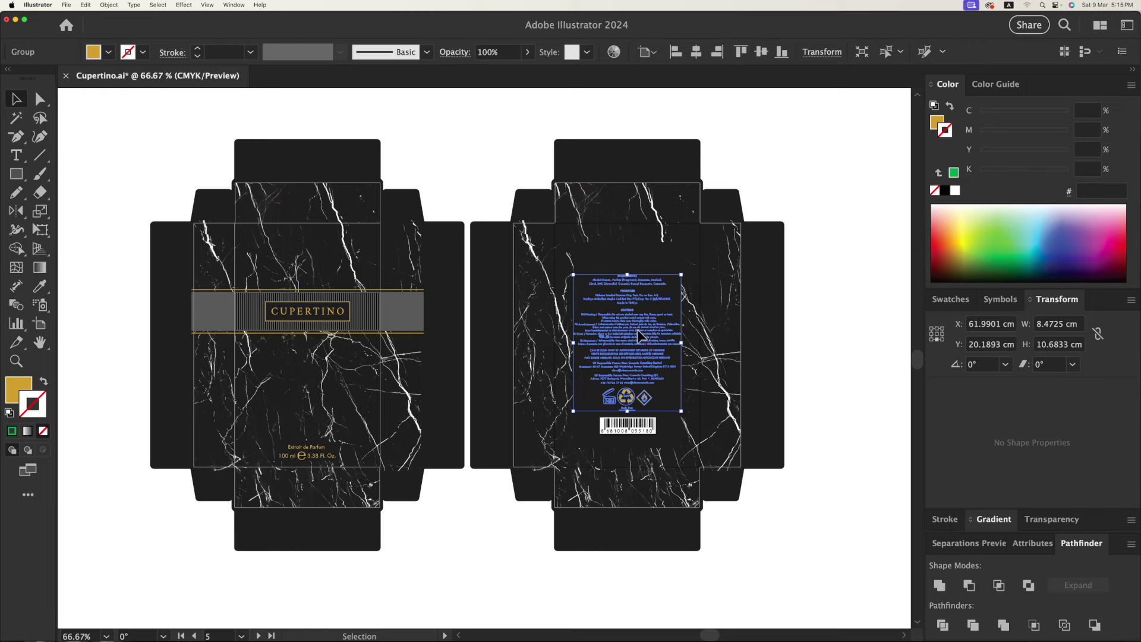
pyautogui.click(789, 319)
pyautogui.click(628, 323)
pyautogui.click(843, 257)
pyautogui.click(775, 260)
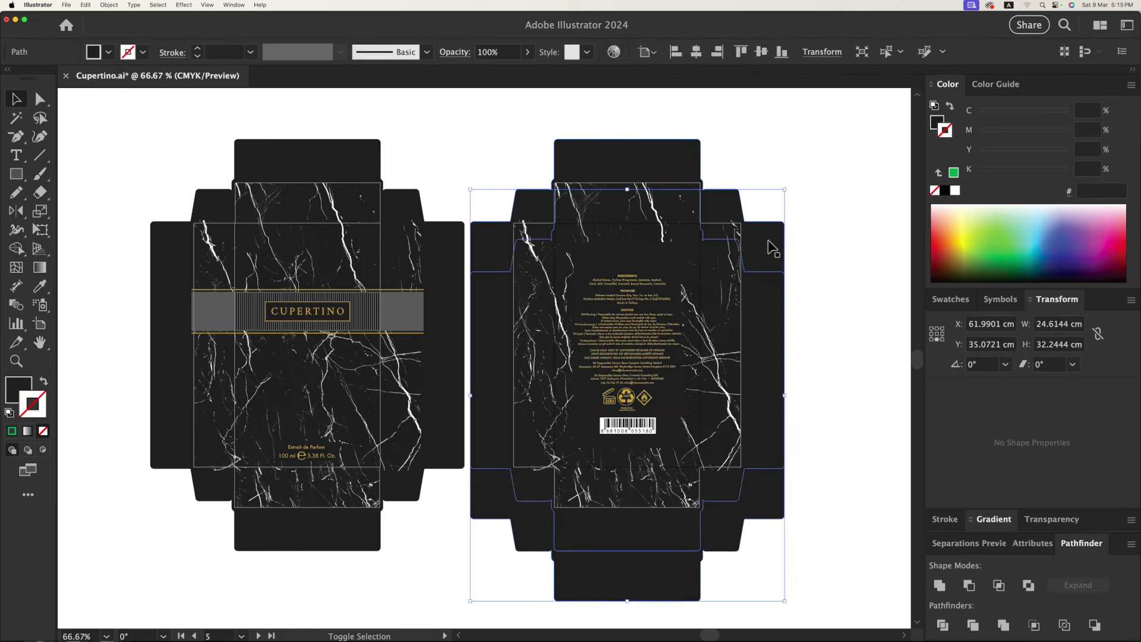
pyautogui.press('super+z')
pyautogui.click(815, 191)
pyautogui.click(629, 321)
pyautogui.keyDown('shift'); pyautogui.click(784, 292); pyautogui.keyUp('shift')
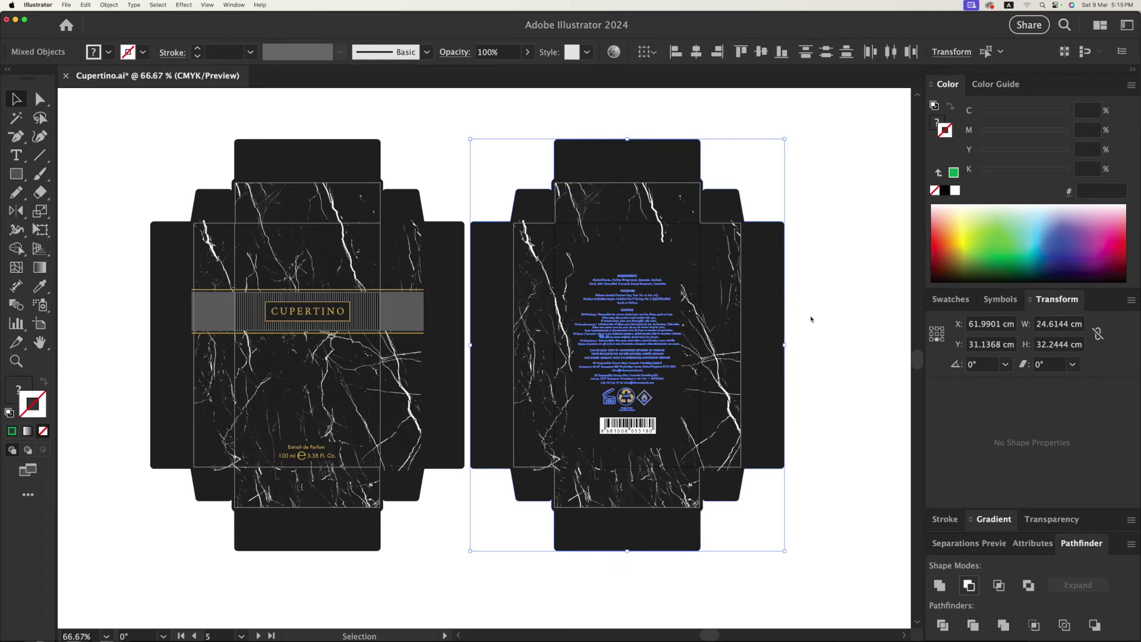
pyautogui.press('super+g')
# - Remove the CUPERTINO title and top gold line from the front box
pyautogui.click(805, 356)
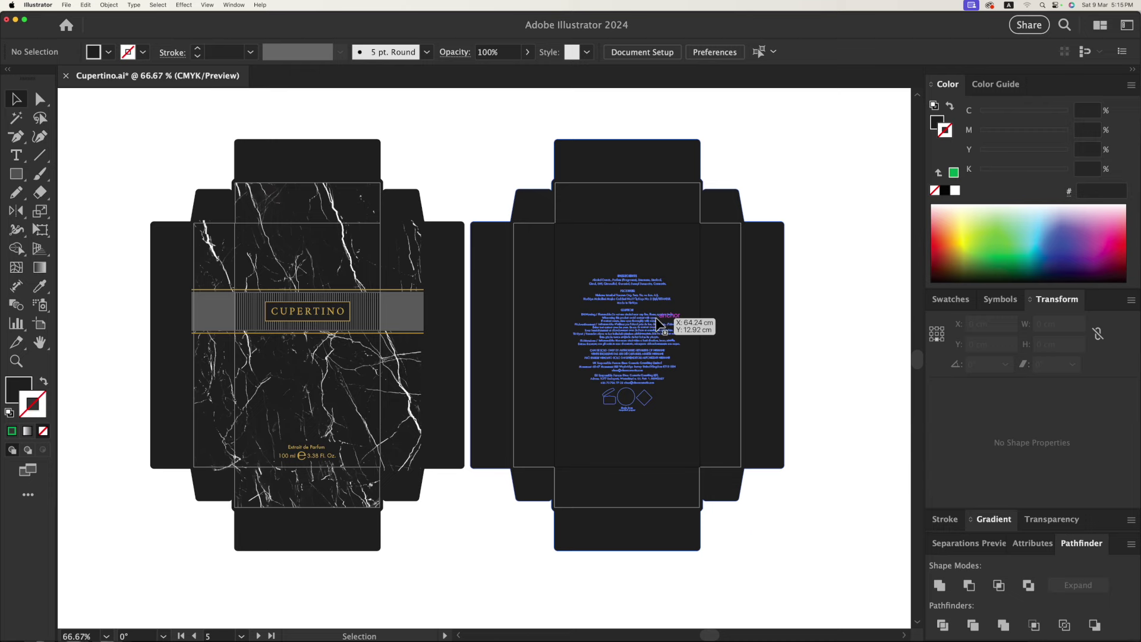
pyautogui.moveTo(666, 318); pyautogui.dragTo(863, 297)
pyautogui.press('super+z')
pyautogui.click(828, 446)
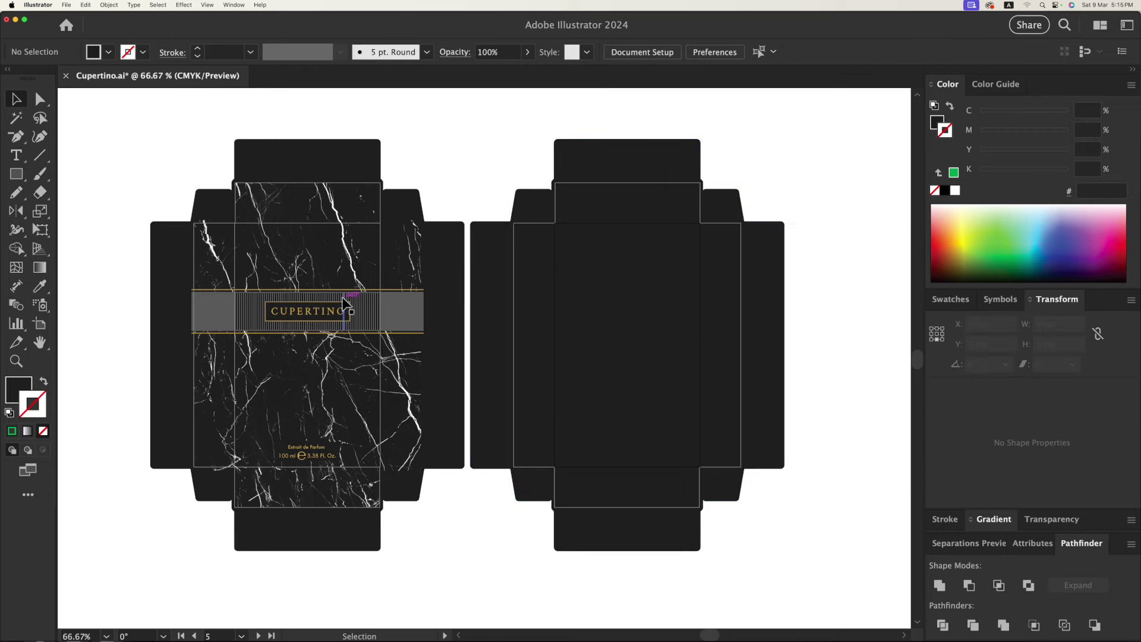
pyautogui.click(340, 315)
pyautogui.press('Delete')
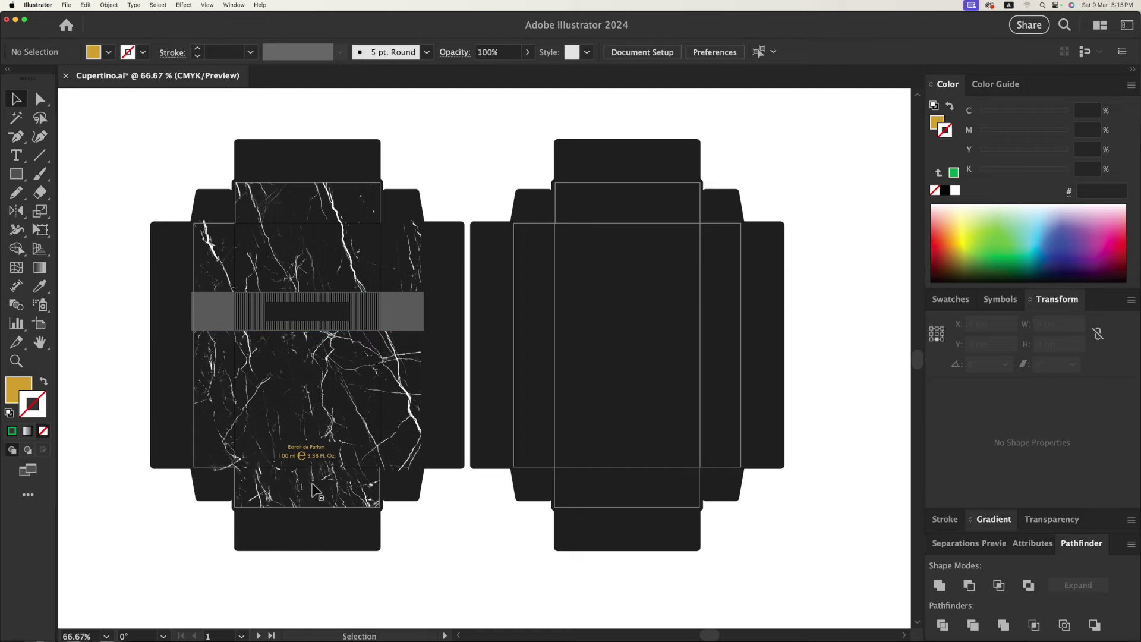
pyautogui.click(319, 459)
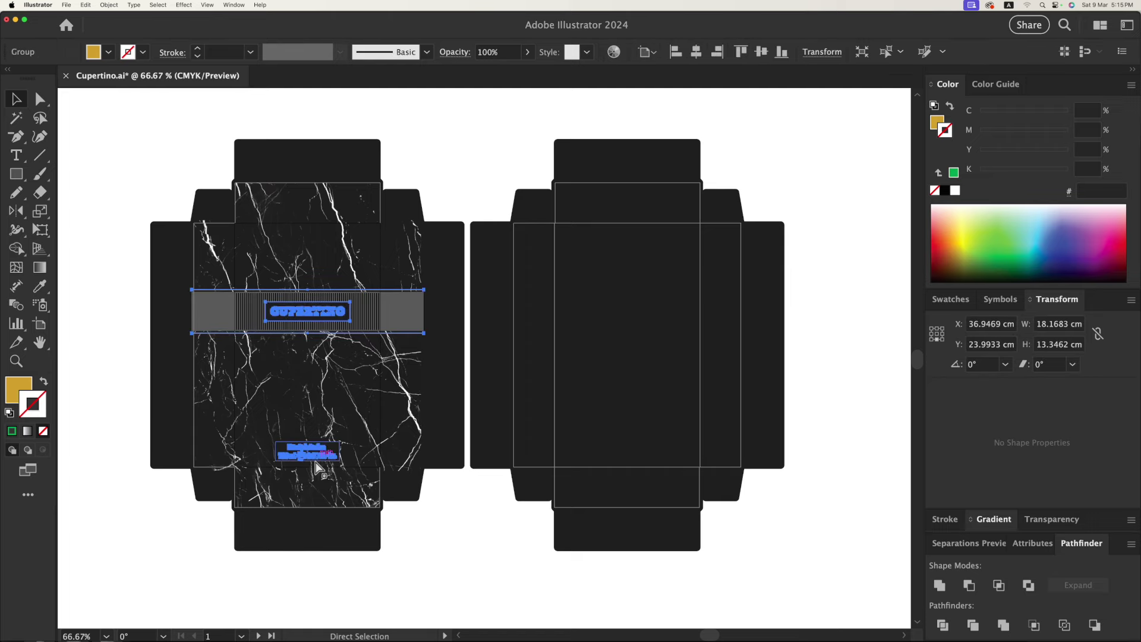
pyautogui.click(455, 215)
# - Hide the gold ingredients text, leaving the marble and barcode visible
pyautogui.keyDown('alt'); pyautogui.moveTo(457, 285); pyautogui.dragTo(457, 285); pyautogui.keyUp('alt')
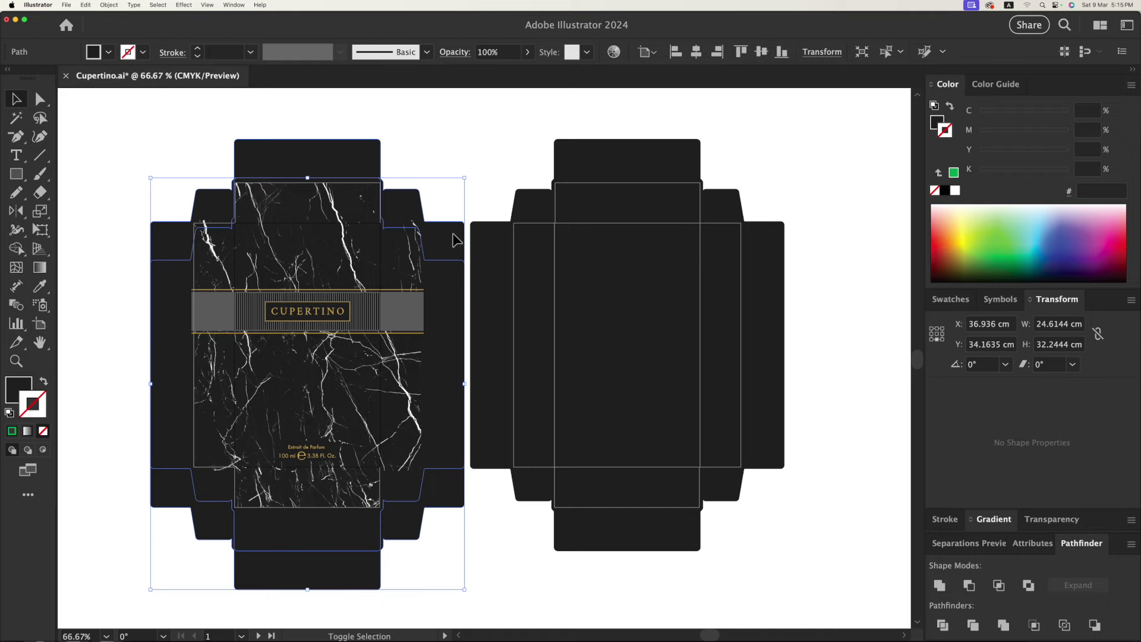
pyautogui.press('super+z')
pyautogui.click(489, 124)
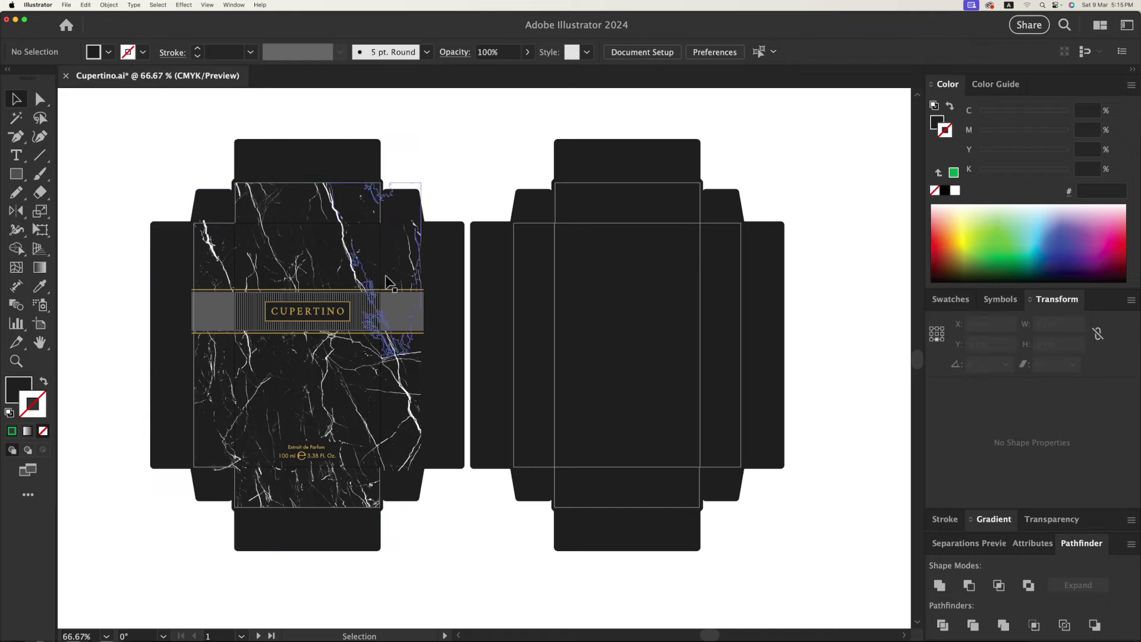
pyautogui.click(343, 326)
pyautogui.click(443, 239)
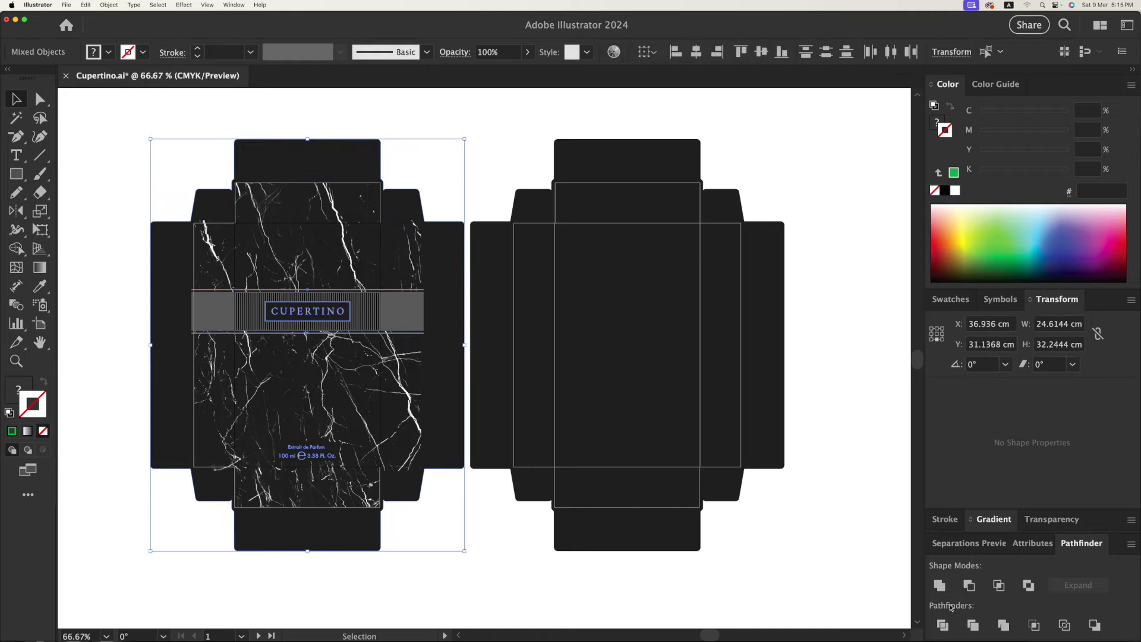
pyautogui.press('super+z')
pyautogui.press('super+z')
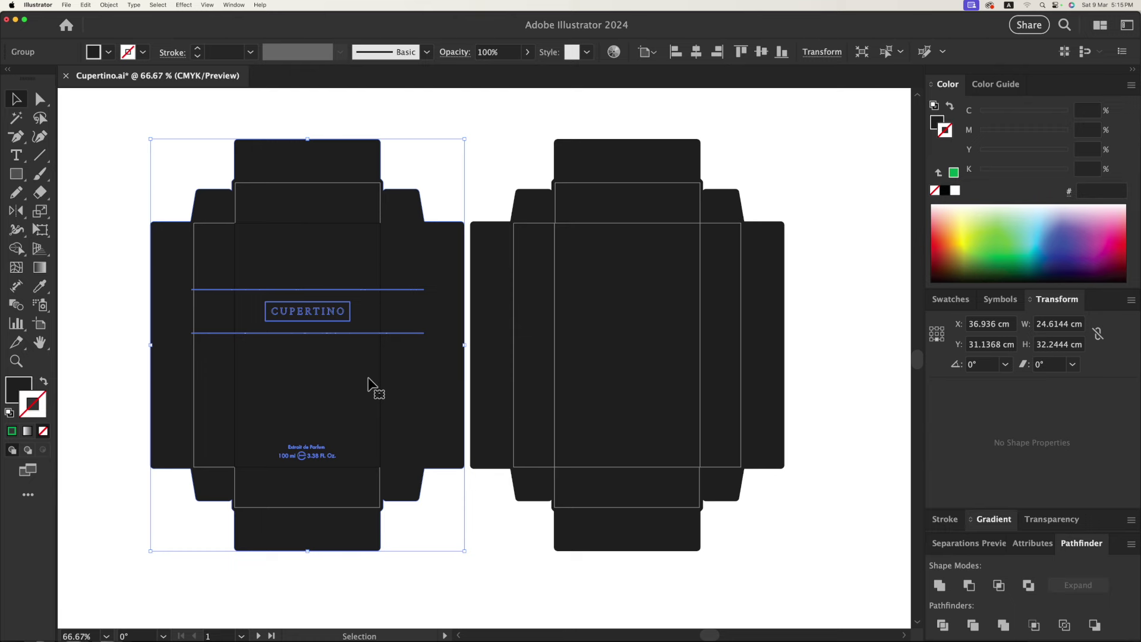
pyautogui.press('super+z')
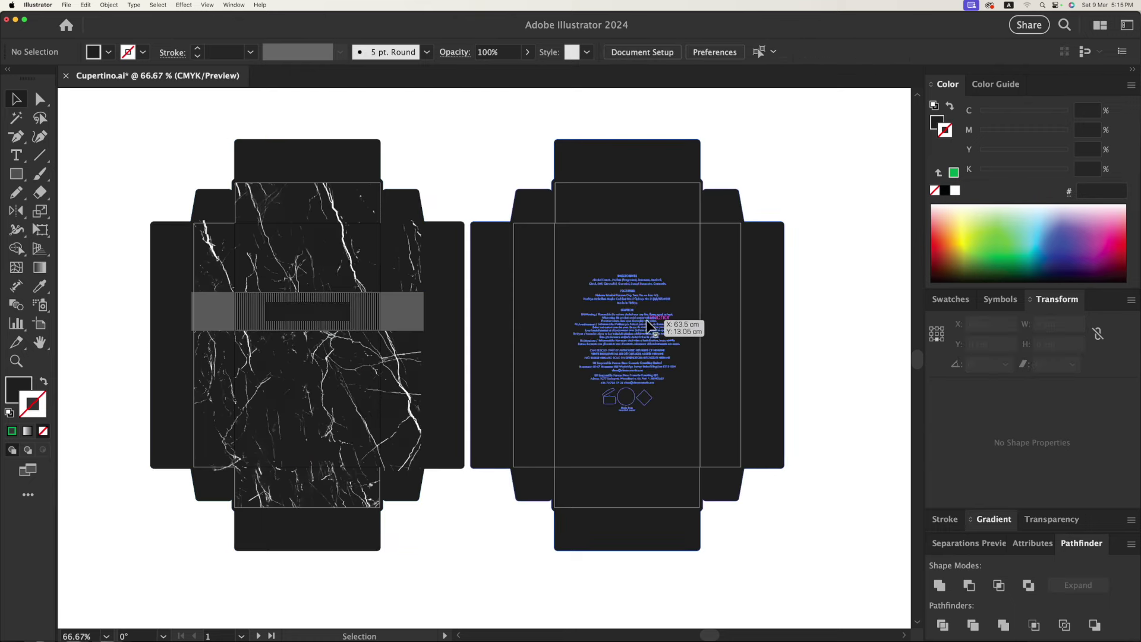
pyautogui.press('super+z')
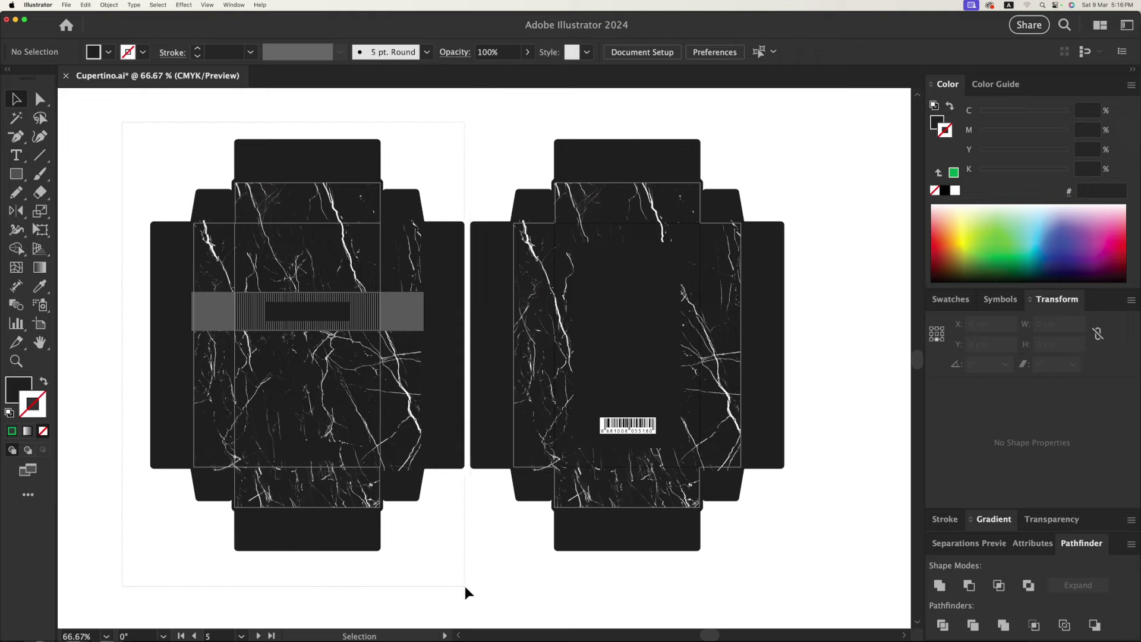
# - Move the front box artwork to the centre of the canvas
pyautogui.click(463, 380)
pyautogui.click(476, 140)
pyautogui.moveTo(839, 601); pyautogui.dragTo(767, 517)
pyautogui.press('super+z')
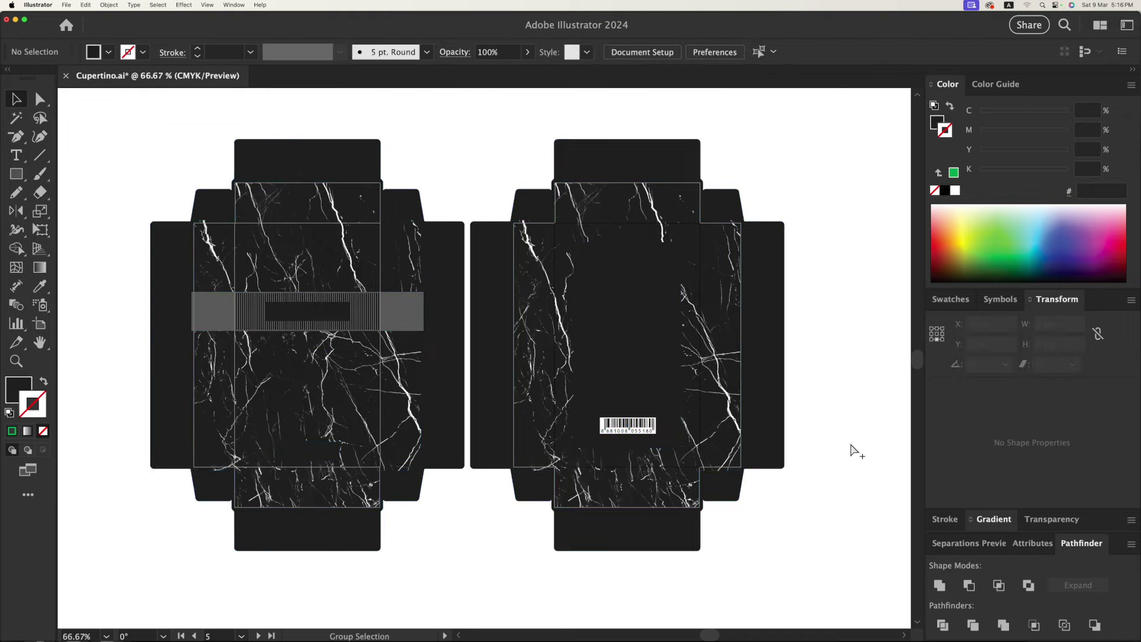
pyautogui.press('super+z')
pyautogui.press('super+z')
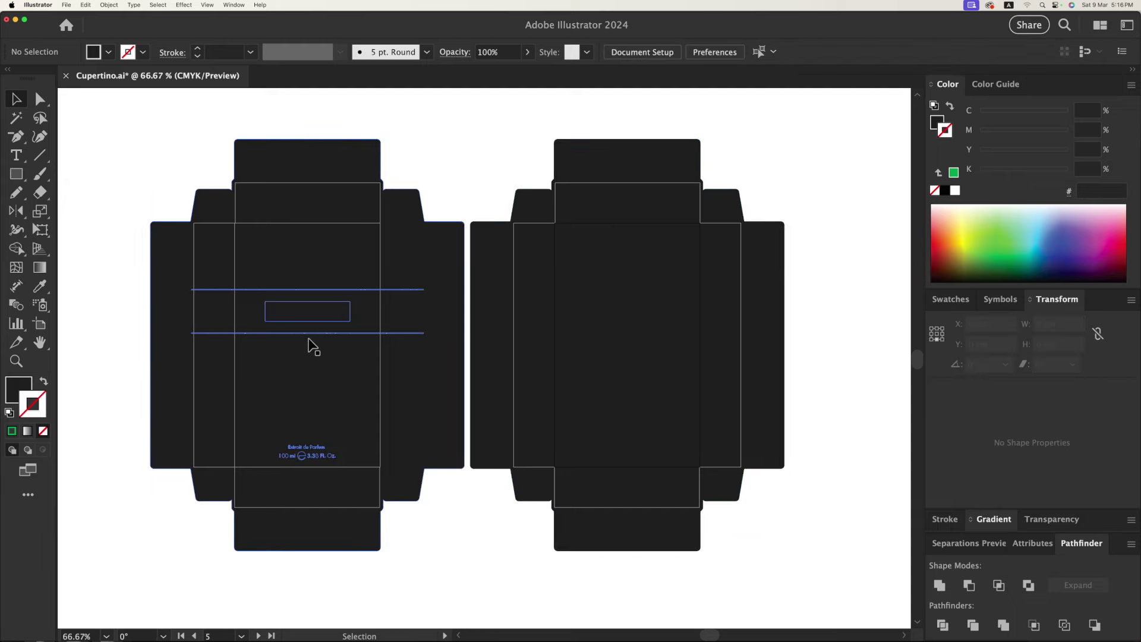
pyautogui.press('super+shift+z')
pyautogui.press('super+z')
pyautogui.moveTo(277, 381); pyautogui.dragTo(497, 389)
pyautogui.press('super+z')
pyautogui.moveTo(285, 387); pyautogui.dragTo(502, 388)
# - Ungroup the front box artwork, make a compound path, and apply Make Clipping Mask
pyautogui.rightClick(500, 380)
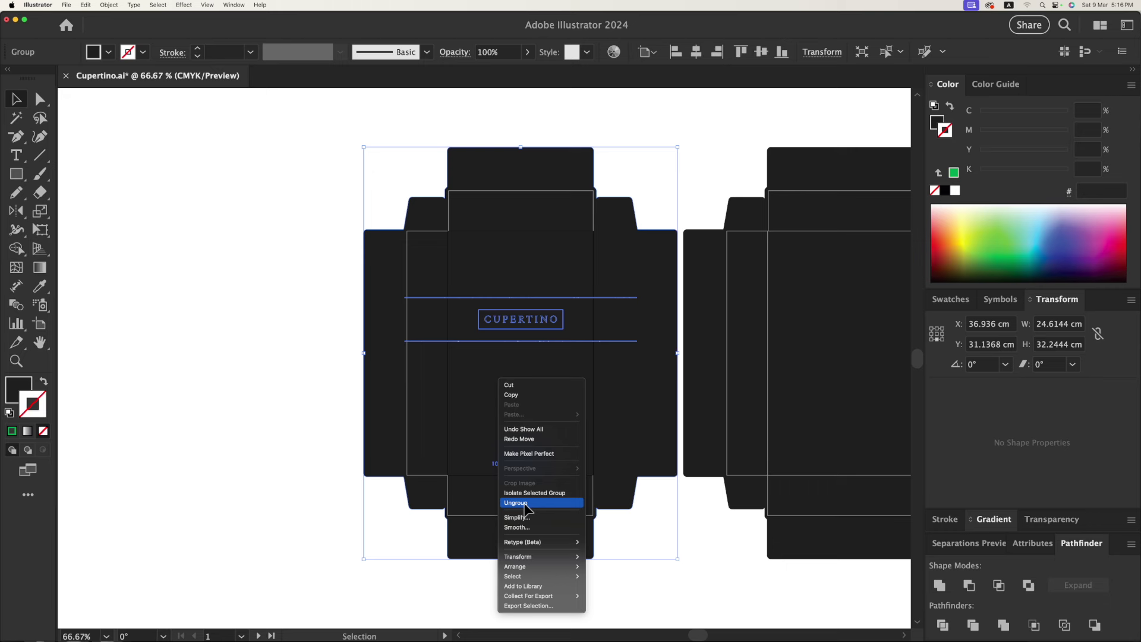
pyautogui.click(516, 503)
pyautogui.click(108, 5)
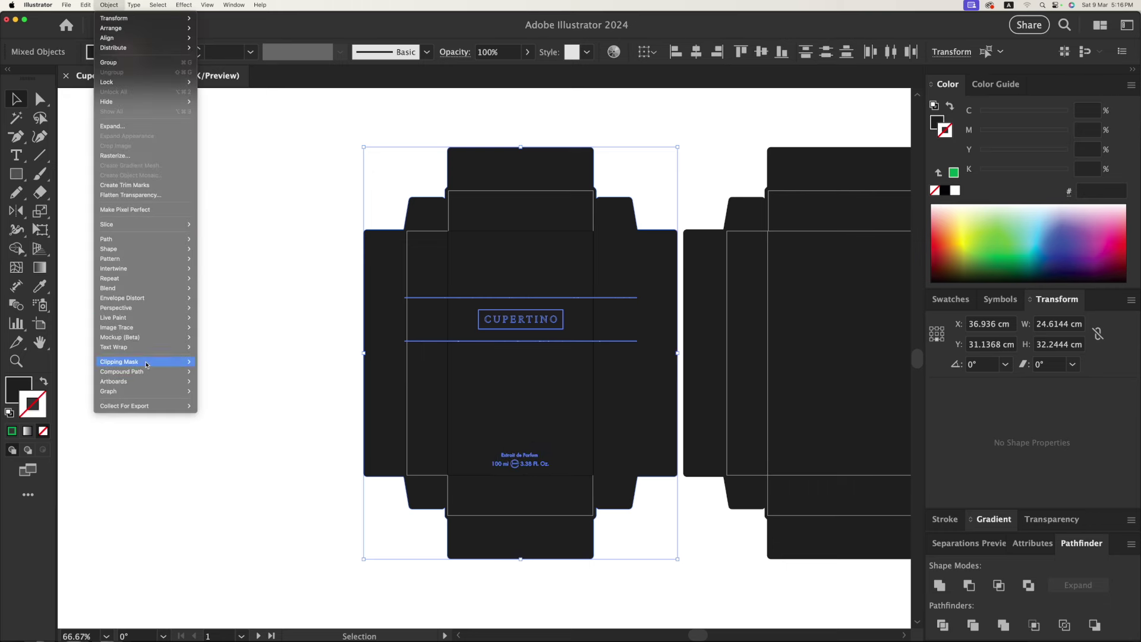
pyautogui.click(215, 373)
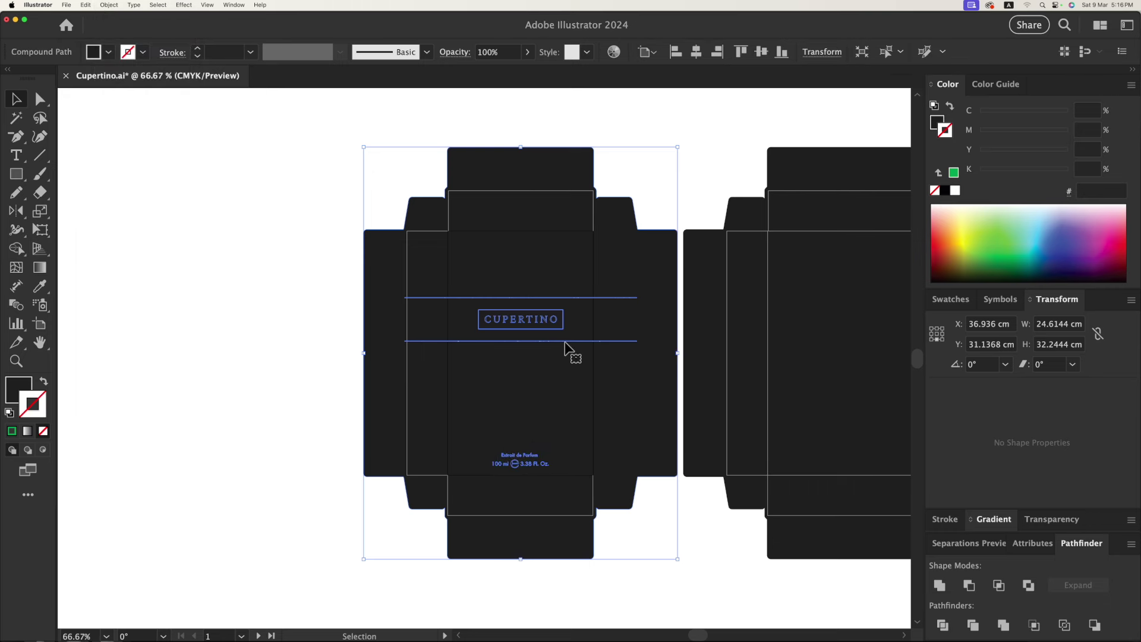
pyautogui.click(615, 301)
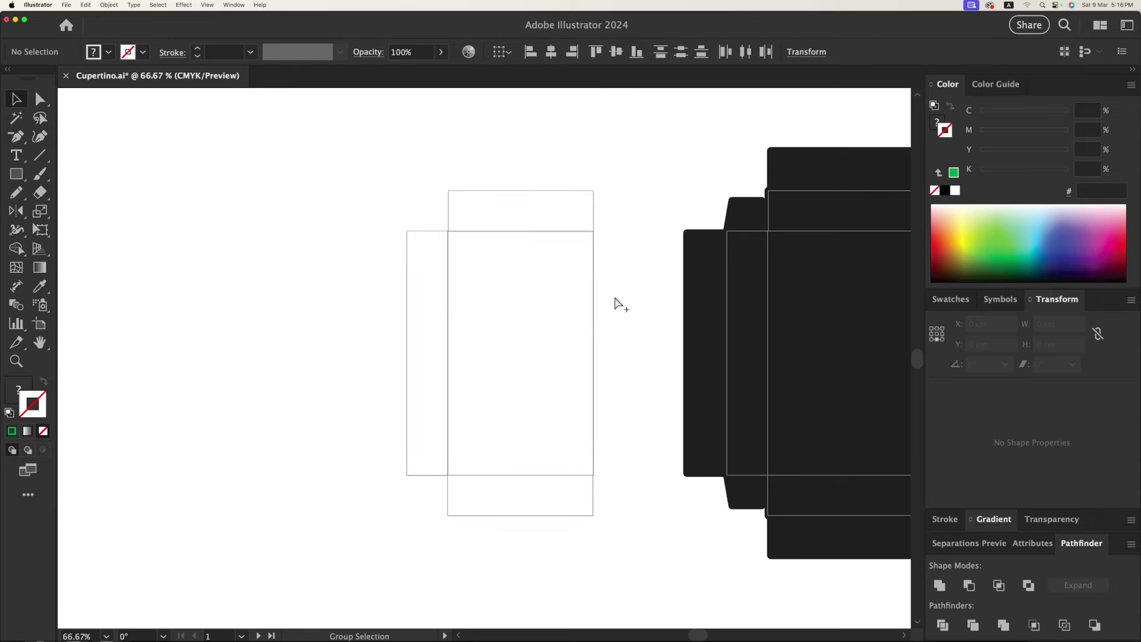
pyautogui.press('super+z')
pyautogui.rightClick(614, 302)
pyautogui.click(647, 440)
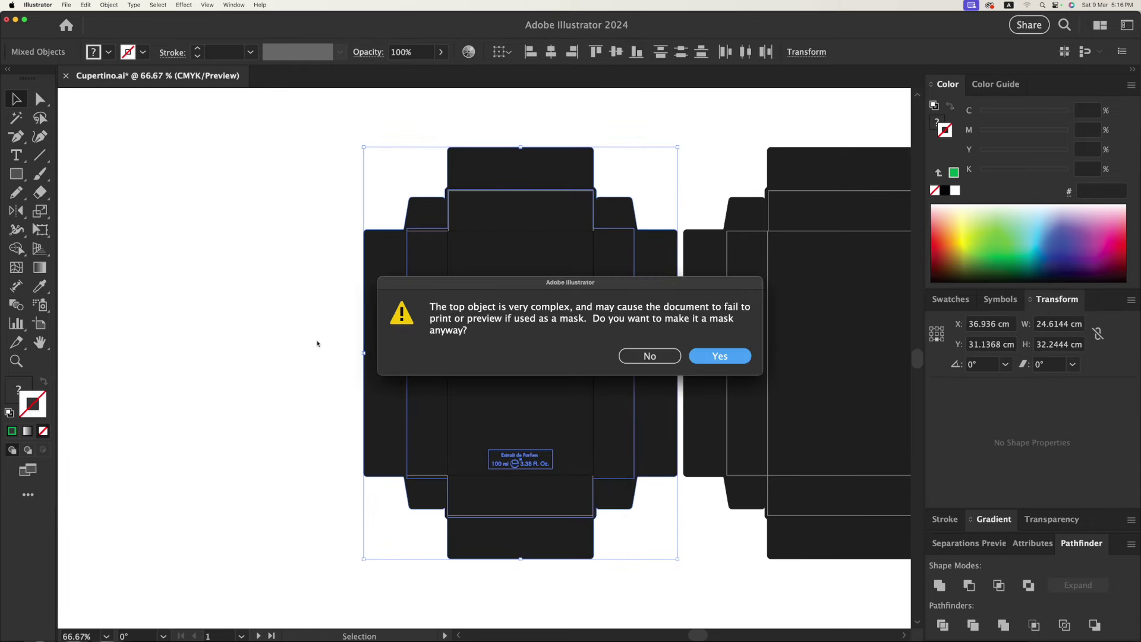
# - Confirm the complex mask so the marble is clipped to the front dieline
pyautogui.click(720, 357)
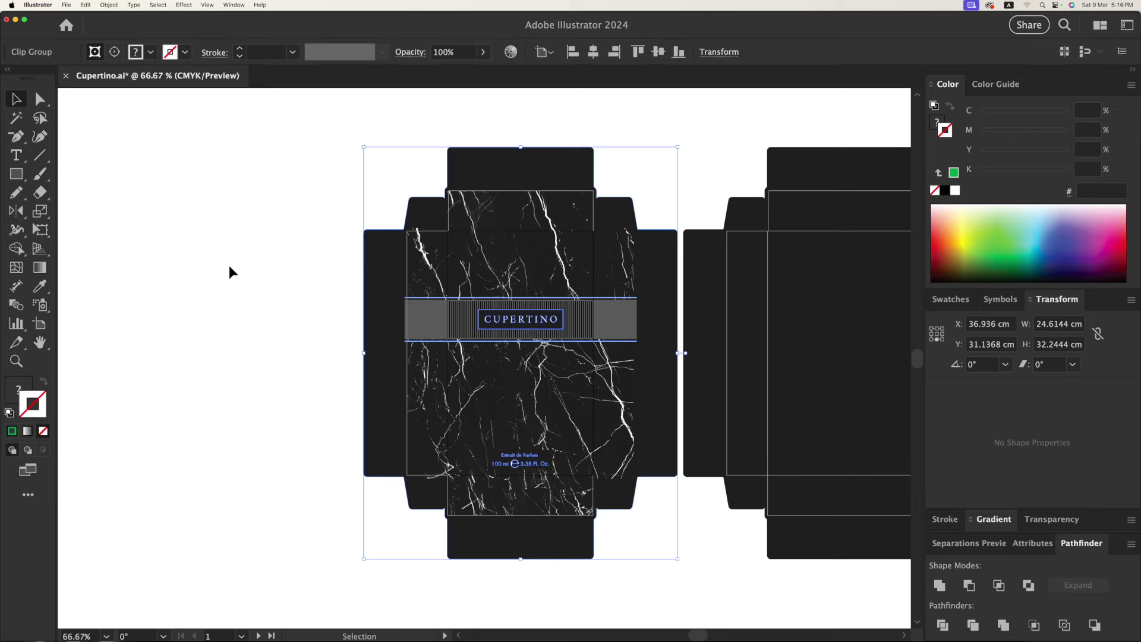
pyautogui.click(232, 272)
pyautogui.hscroll(5, 364, 389)
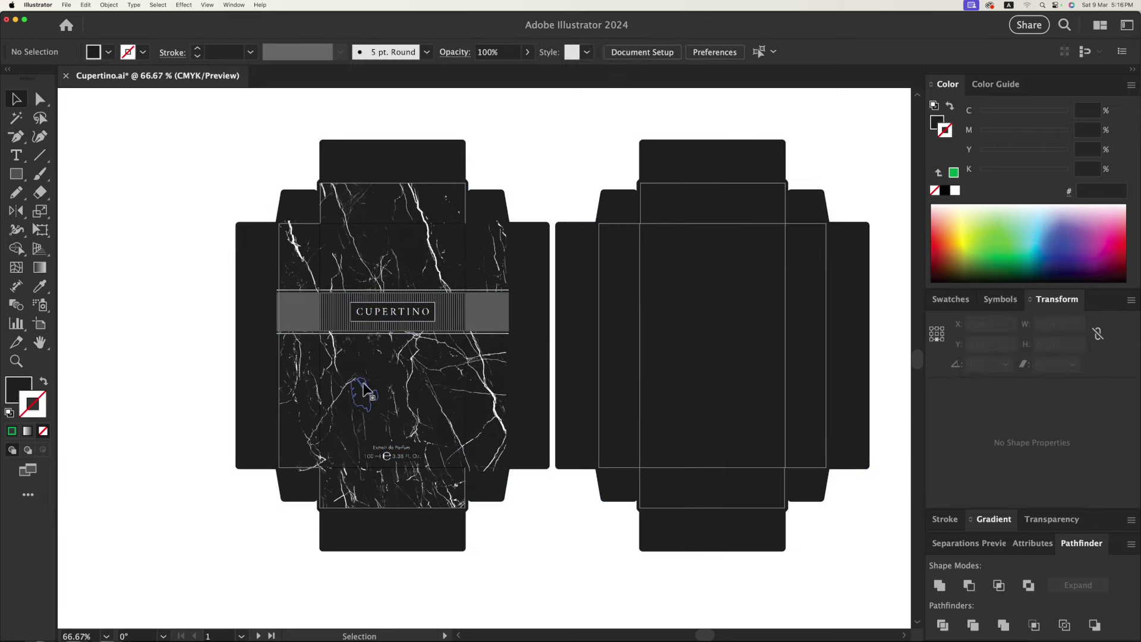
pyautogui.hotkey('shift', 'o')
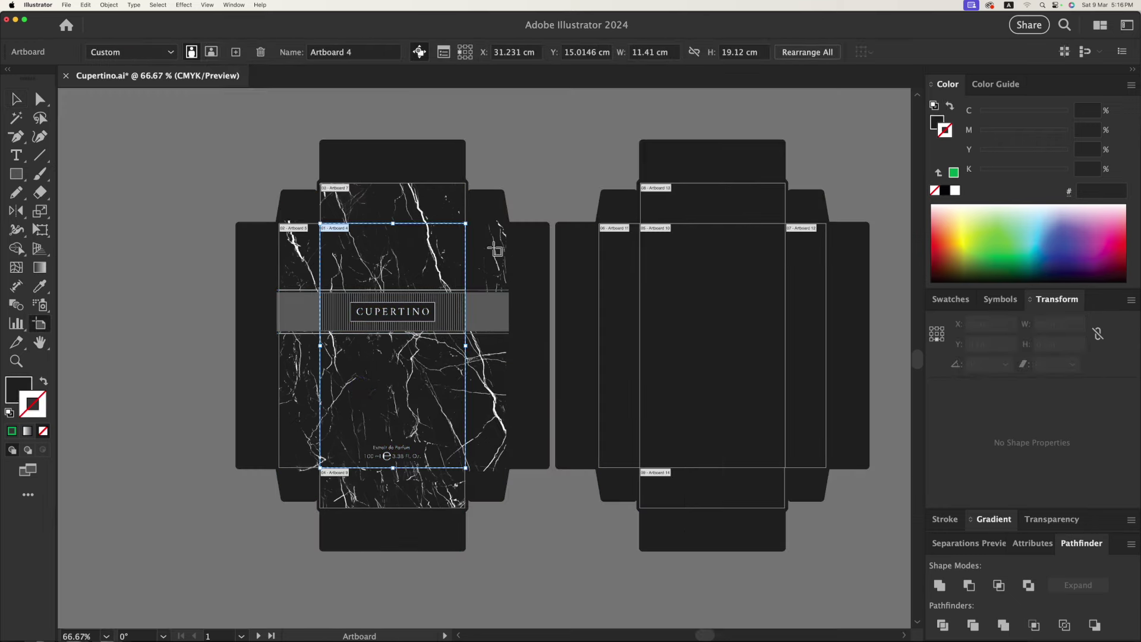
pyautogui.press('Escape')
pyautogui.hscroll(2, 542, 237)
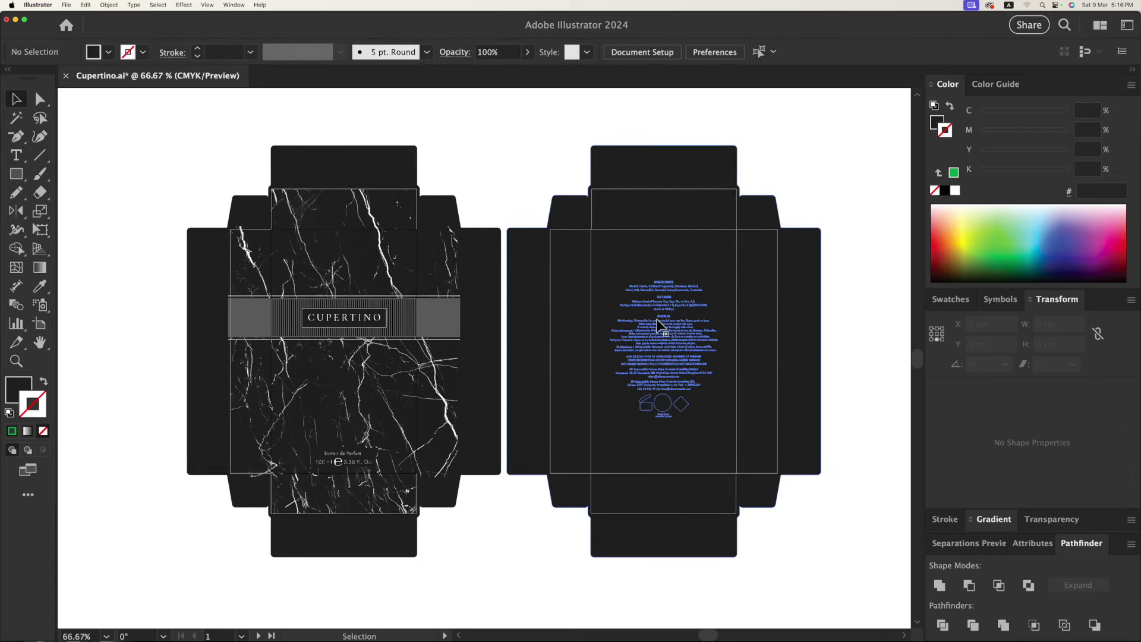
# - Ungroup the back box, make a compound path, and clip its marble to the dieline
pyautogui.click(664, 331)
pyautogui.rightClick(708, 346)
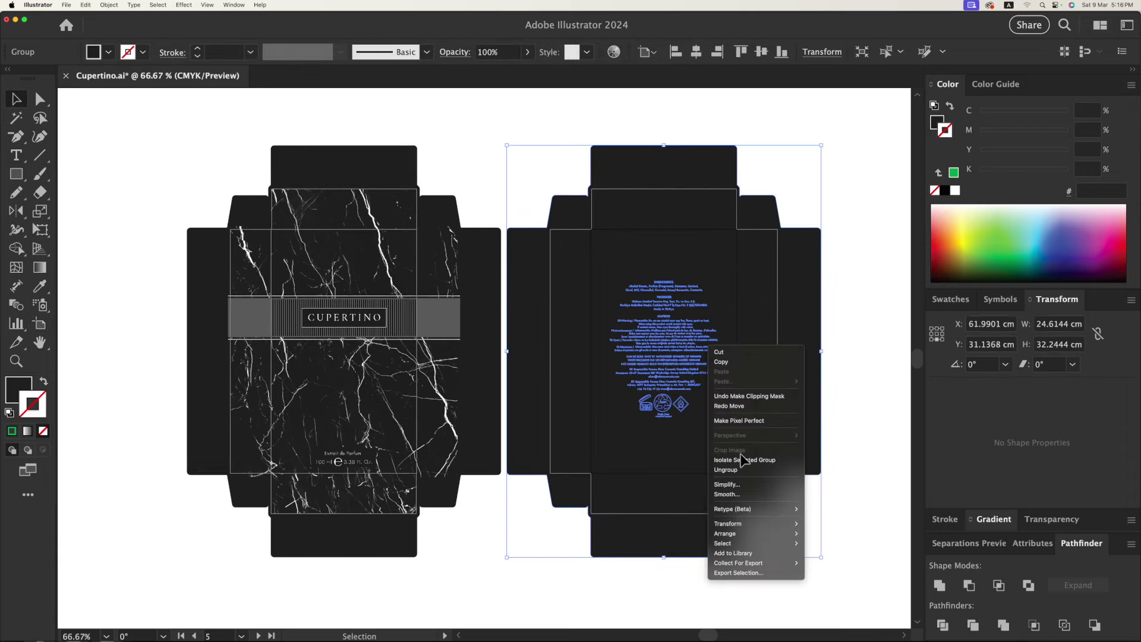
pyautogui.click(725, 469)
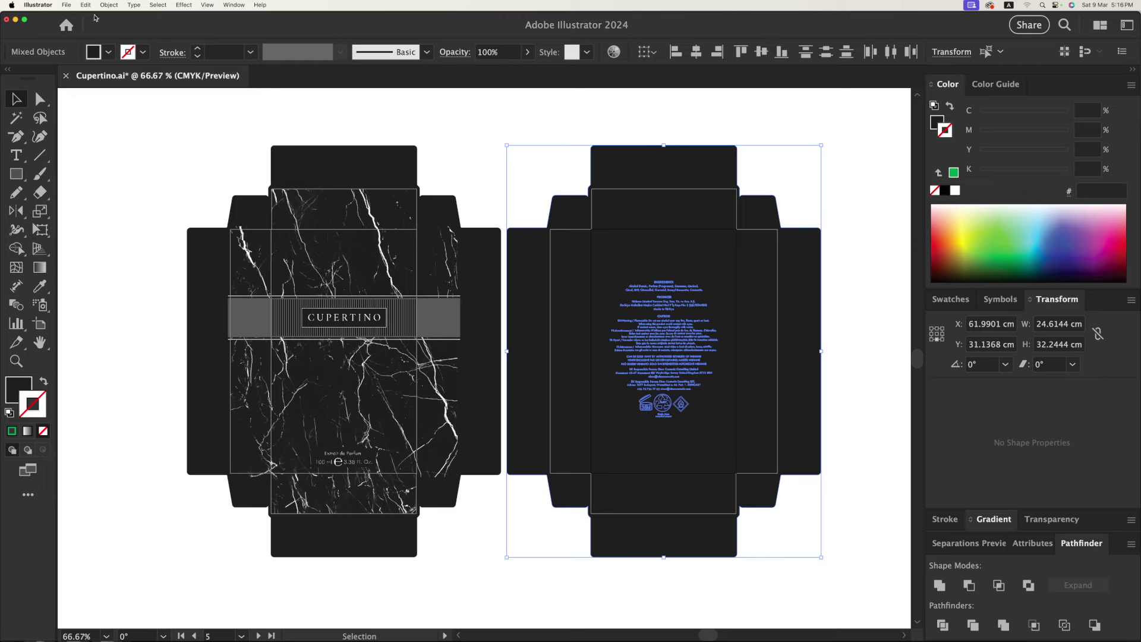
pyautogui.click(109, 4)
pyautogui.click(217, 373)
pyautogui.click(804, 317)
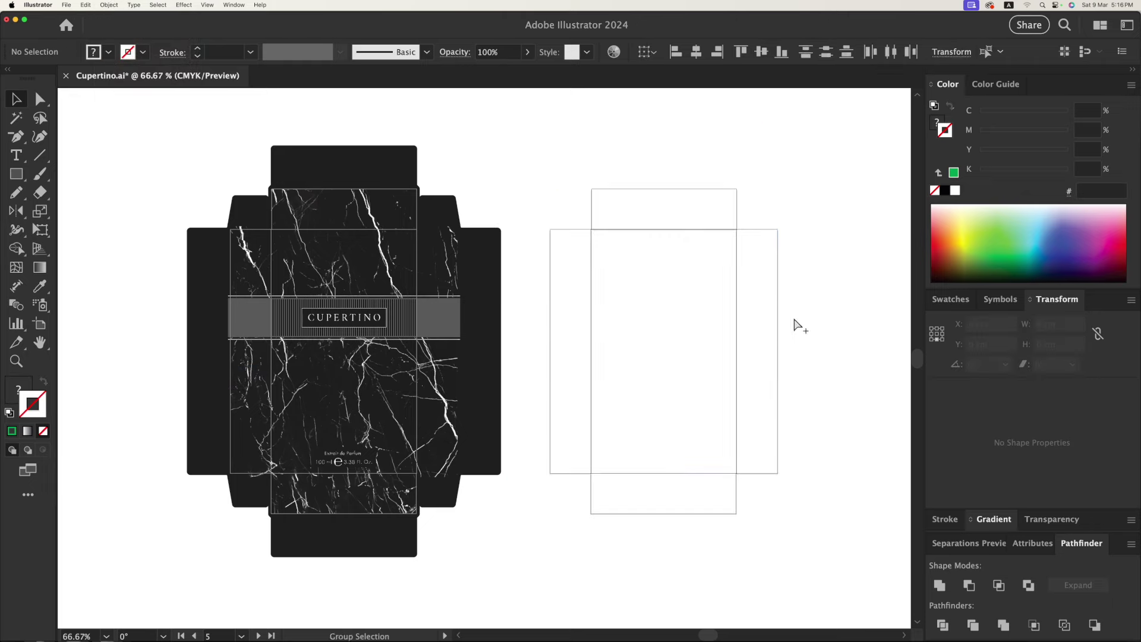
pyautogui.rightClick(784, 308)
pyautogui.click(815, 453)
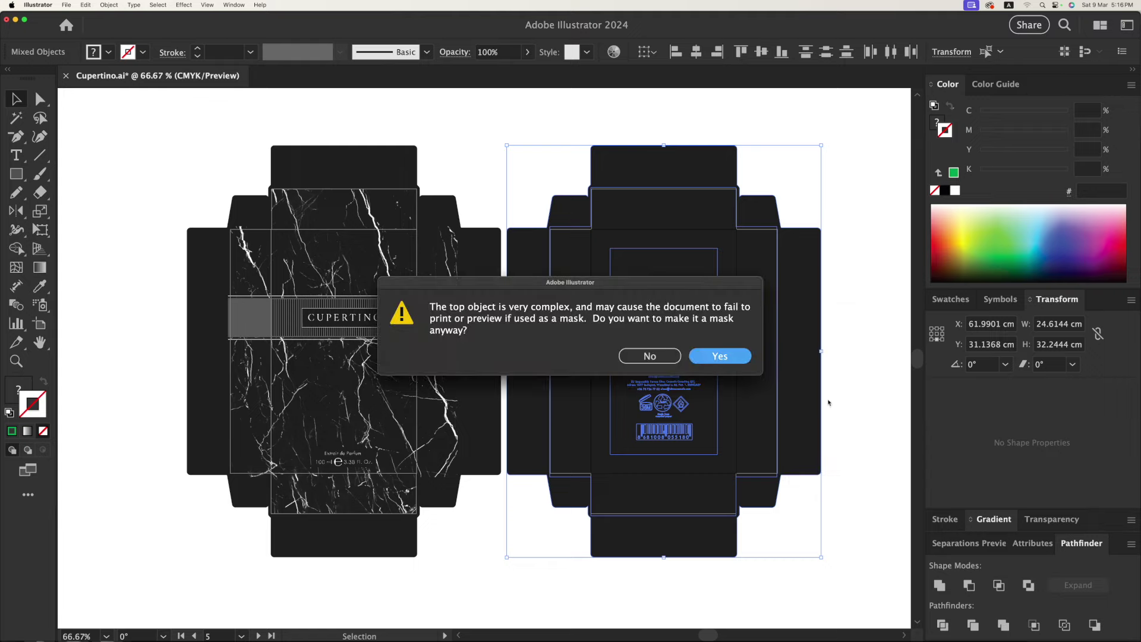
pyautogui.press('Return')
pyautogui.click(848, 380)
# - Zoom in on both box dielines and enter artboard editing
pyautogui.press('z')
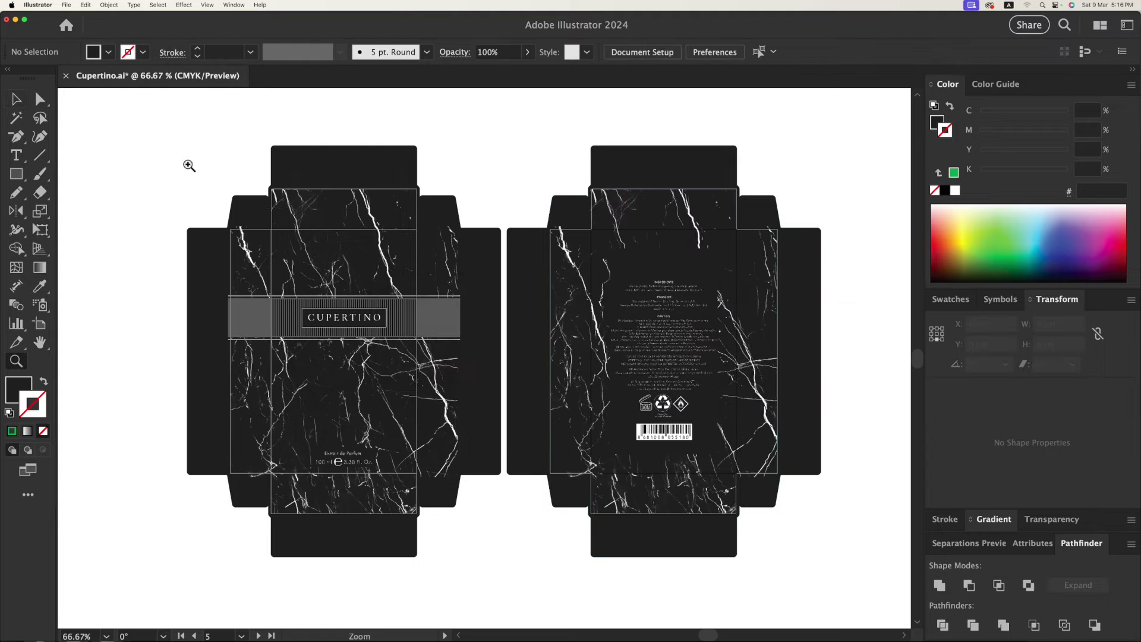
pyautogui.moveTo(466, 377); pyautogui.dragTo(552, 396)
pyautogui.press('v')
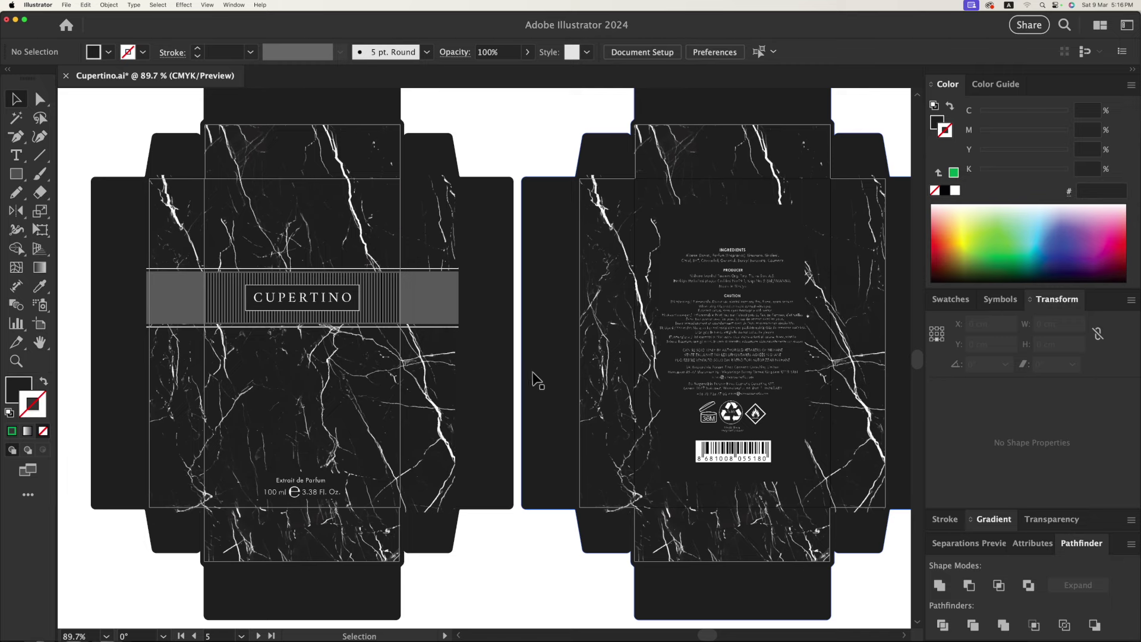
pyautogui.hotkey('shift', 'o')
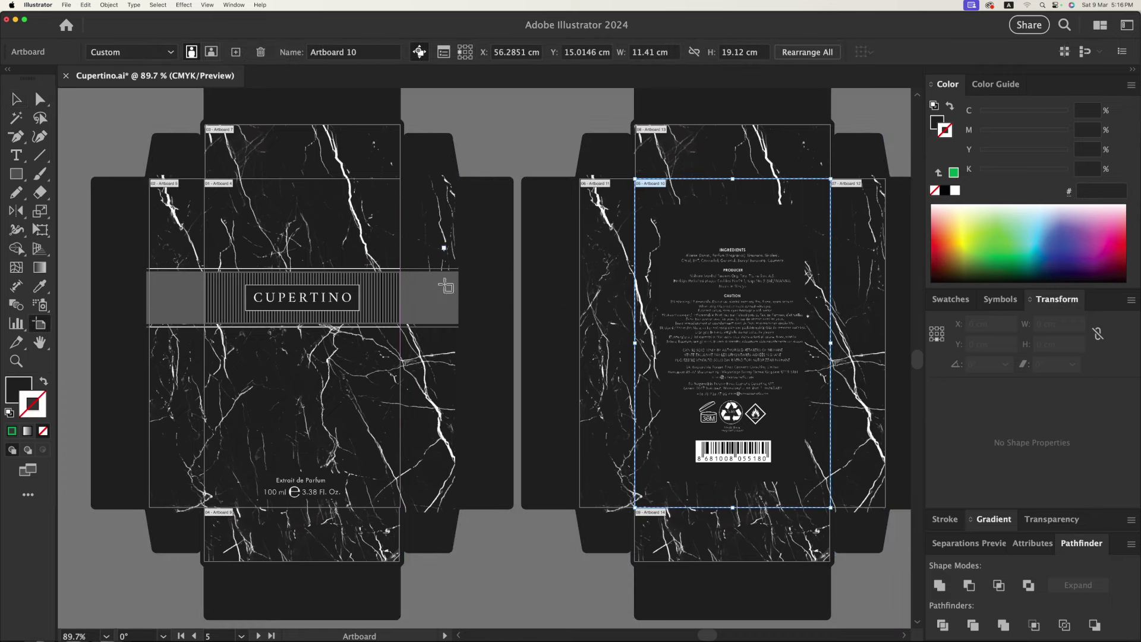
# - Draw artboard 15 over the front dieline's narrow right side panel, then zoom out to both boxes
pyautogui.moveTo(402, 509); pyautogui.dragTo(459, 180)
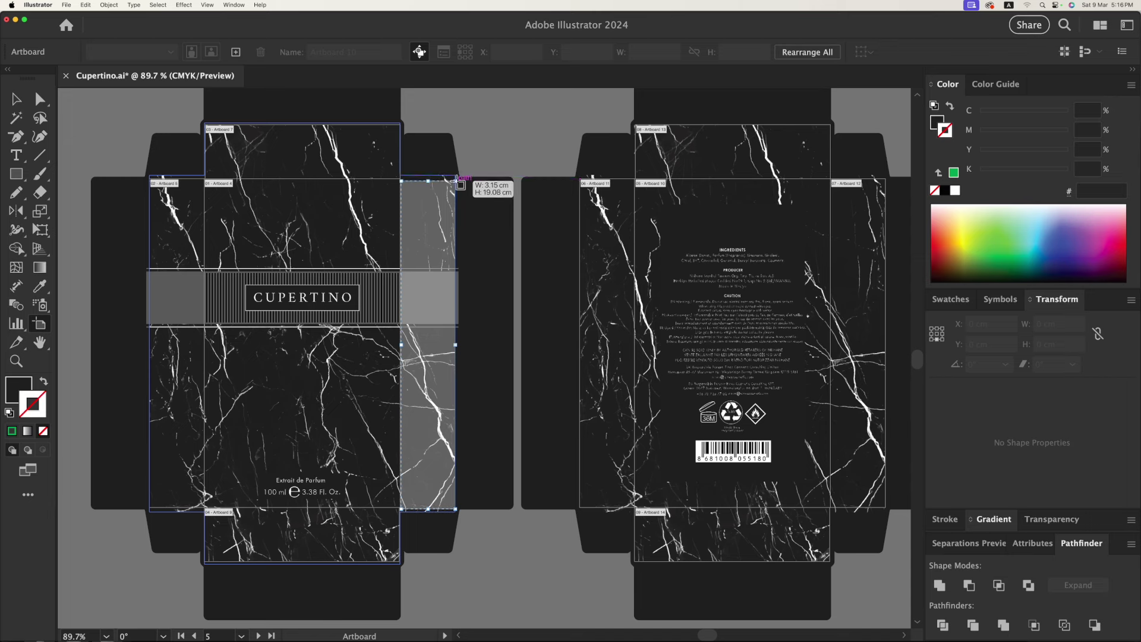
pyautogui.moveTo(458, 180); pyautogui.dragTo(456, 177)
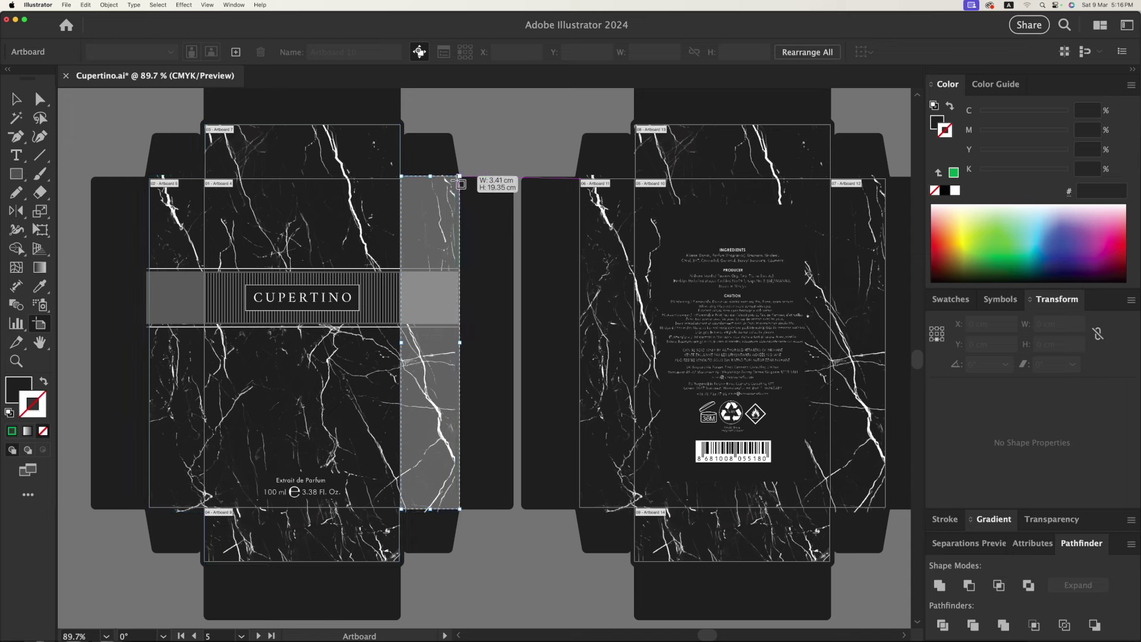
pyautogui.moveTo(456, 177); pyautogui.dragTo(459, 180)
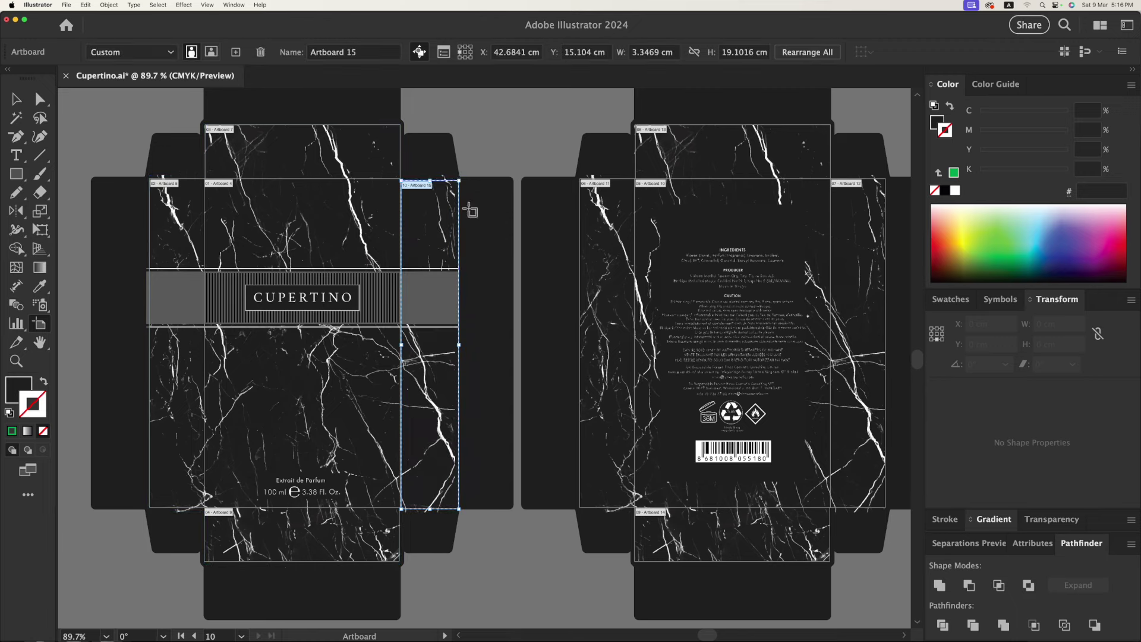
pyautogui.press('Escape')
pyautogui.hotkey('ctrl', '-')
pyautogui.hotkey('ctrl', '-')
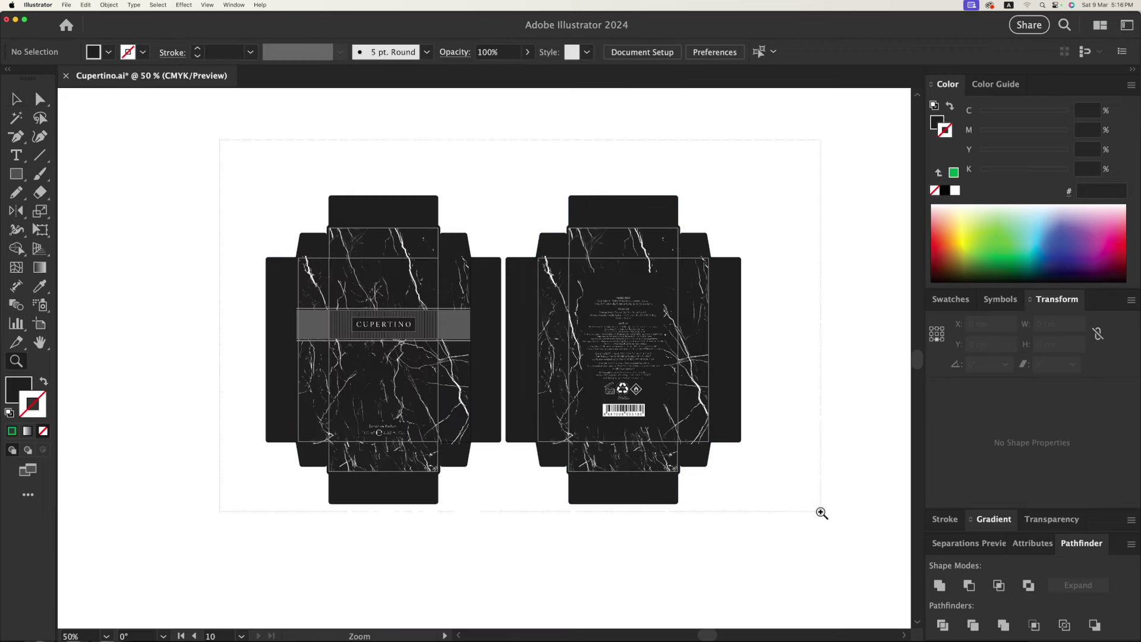
pyautogui.keyDown('ctrl'); pyautogui.moveTo(224, 140); pyautogui.dragTo(820, 512); pyautogui.keyUp('ctrl')
pyautogui.click(66, 4)
pyautogui.moveTo(72, 204)
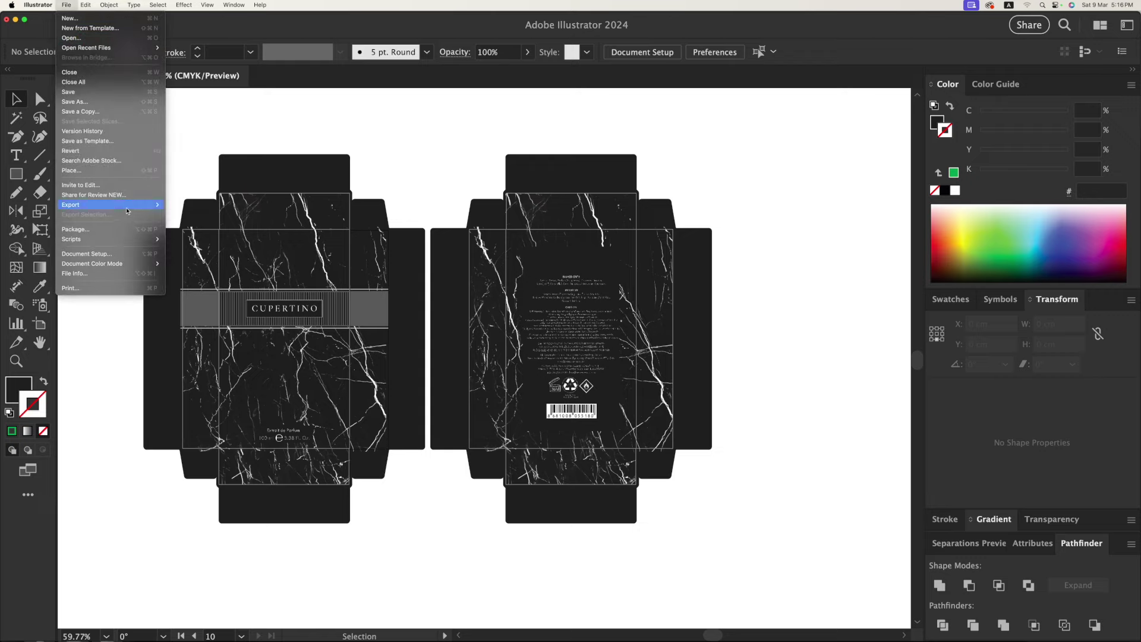
# - Export all artboards as separate transparent 600 ppi PNG files
pyautogui.click(189, 218)
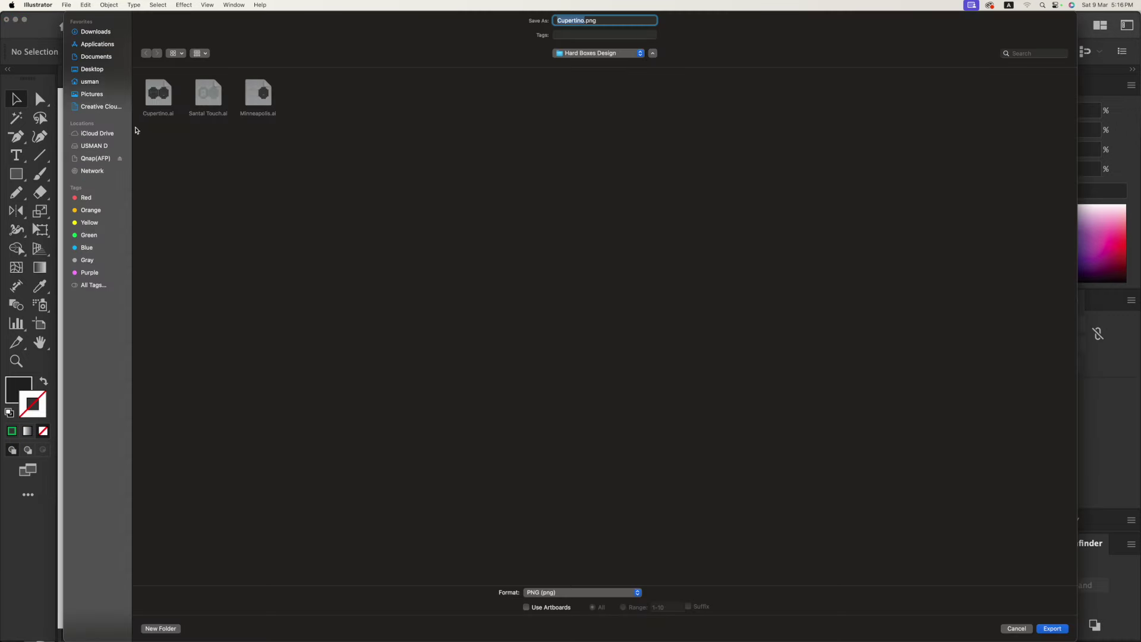
pyautogui.click(554, 612)
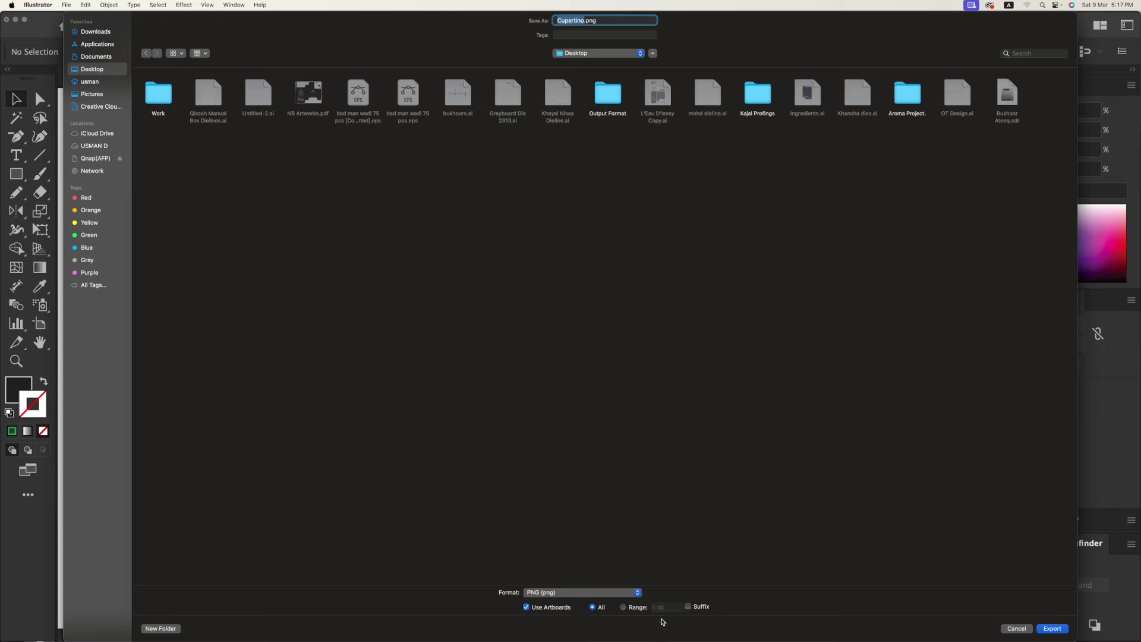
pyautogui.click(544, 595)
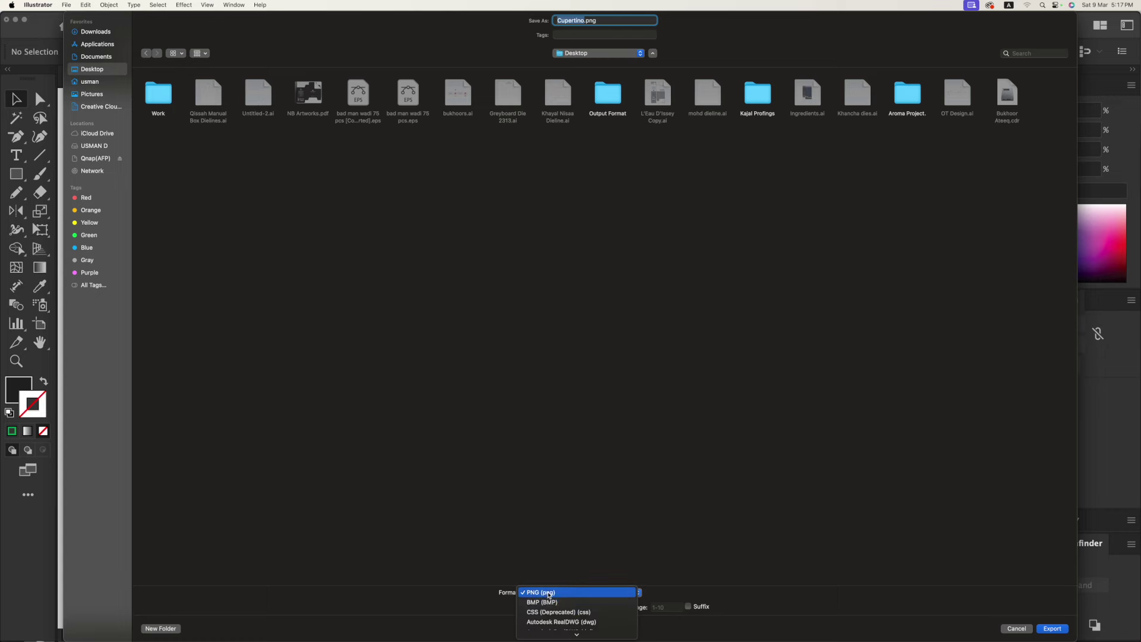
pyautogui.click(544, 593)
pyautogui.click(1051, 629)
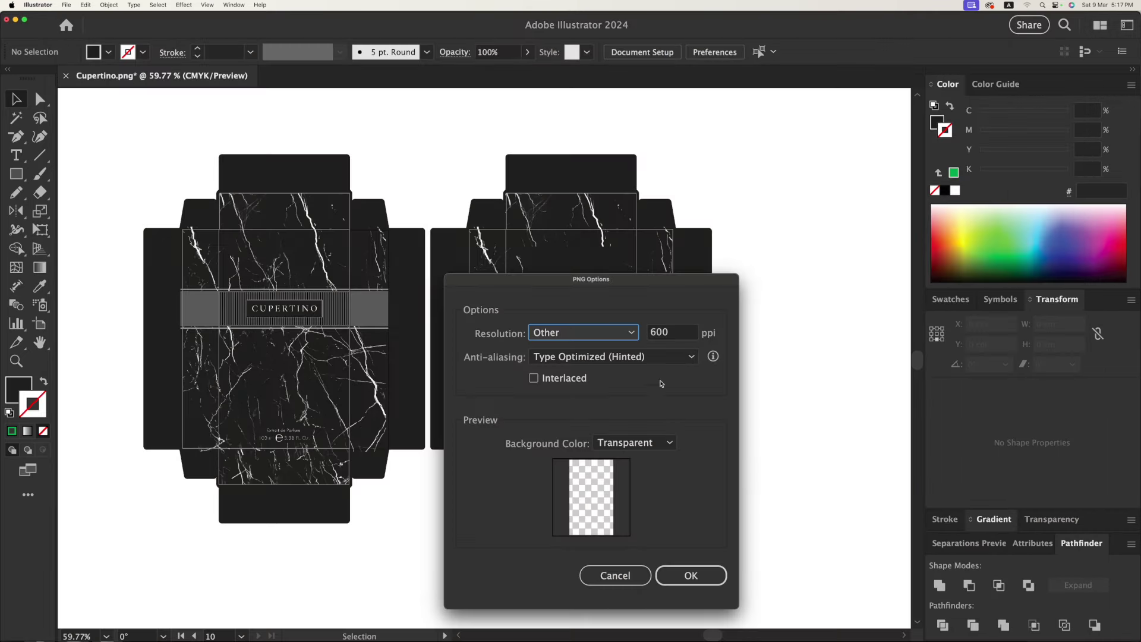
pyautogui.click(706, 575)
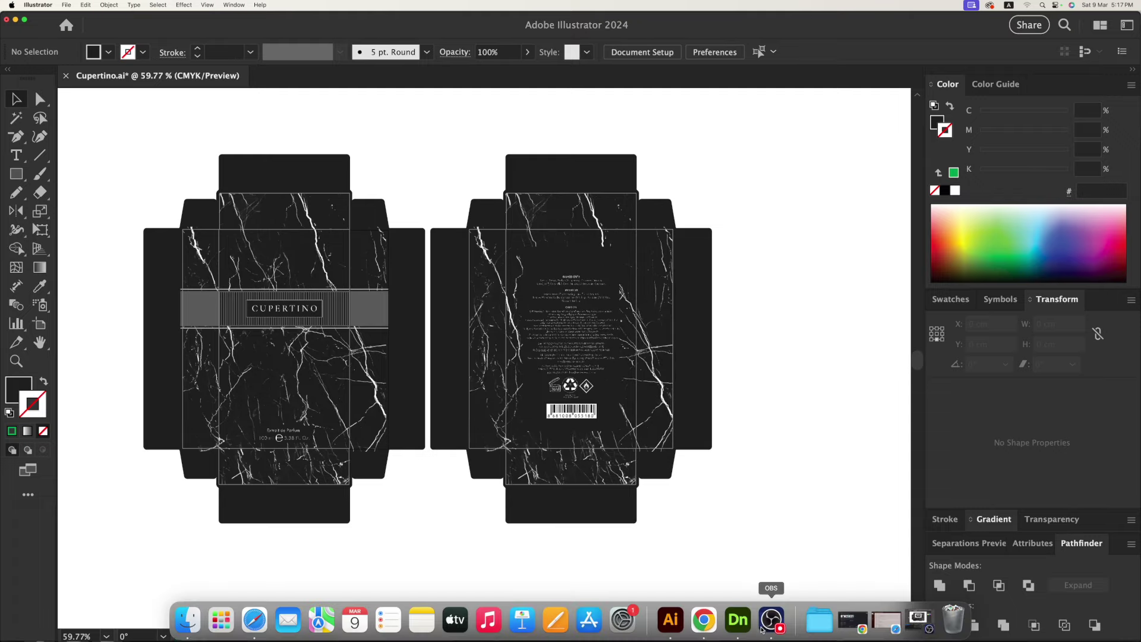
pyautogui.click(738, 620)
# - Select the Hollow Cube and place Desktop/Cupertino-01.png on it as a graphic
pyautogui.click(696, 303)
pyautogui.click(591, 277)
pyautogui.click(678, 259)
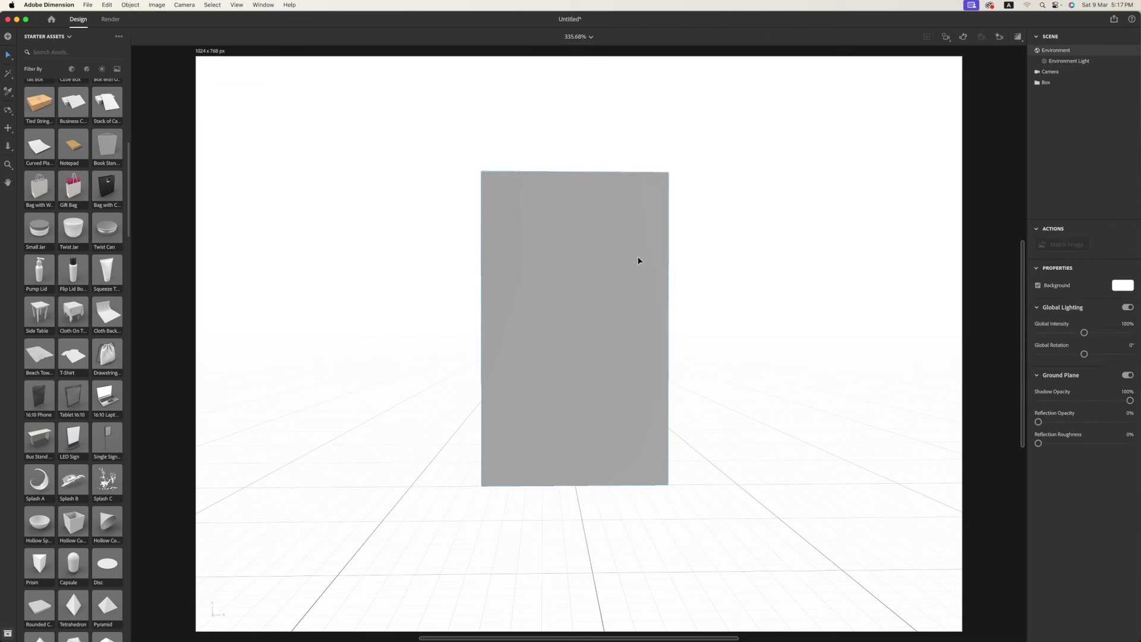
pyautogui.click(638, 259)
pyautogui.press('Escape')
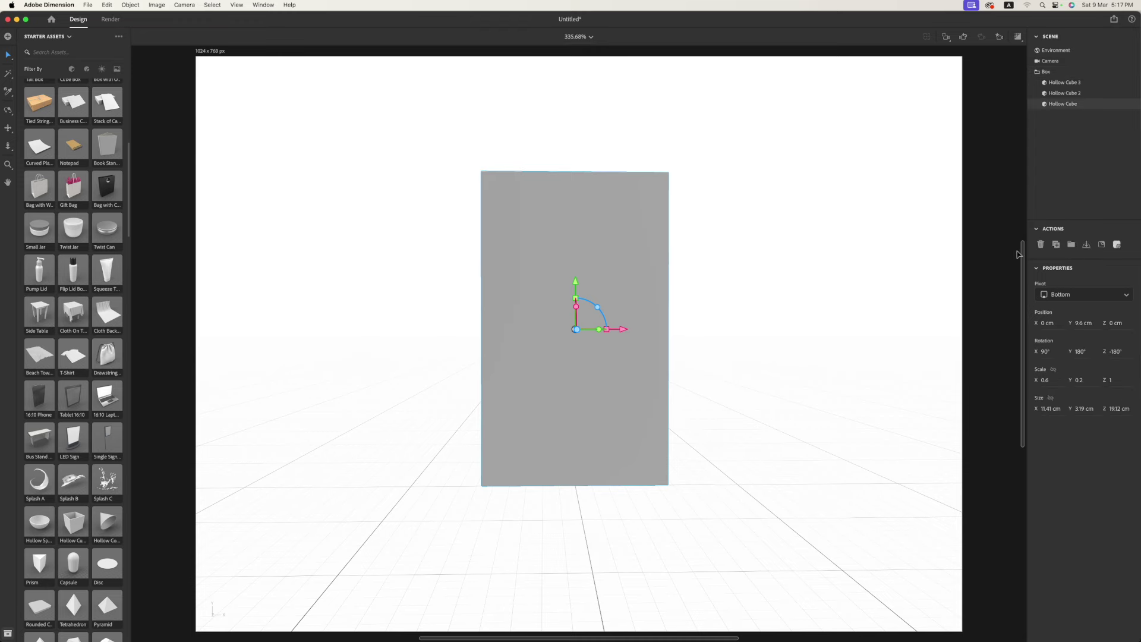
pyautogui.press('super+shift+i')
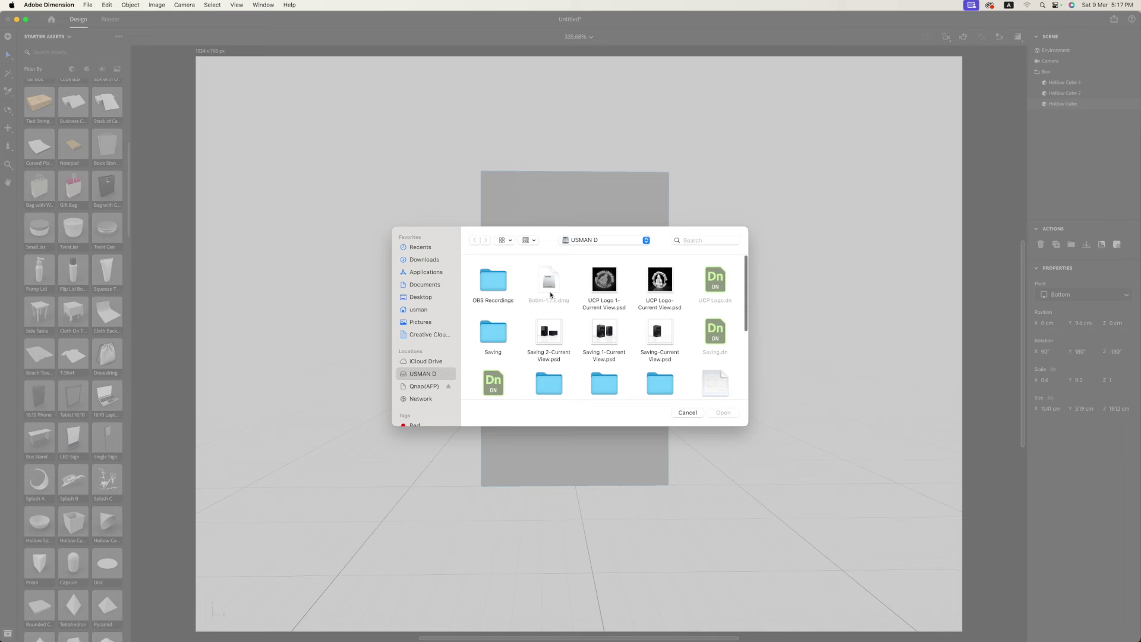
pyautogui.click(425, 297)
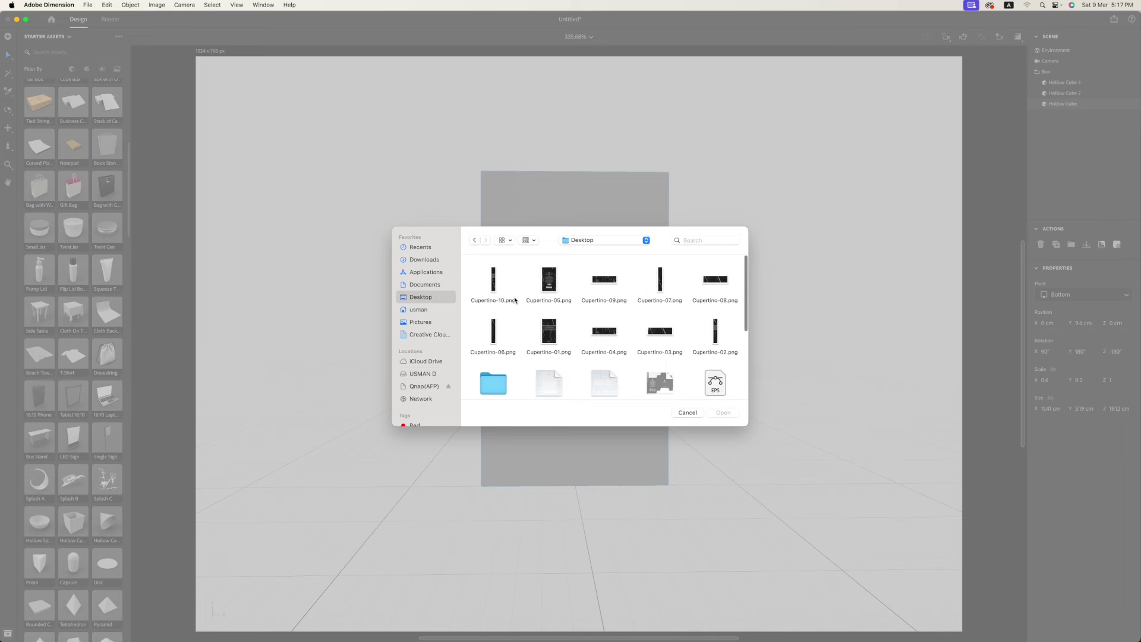
pyautogui.click(551, 336)
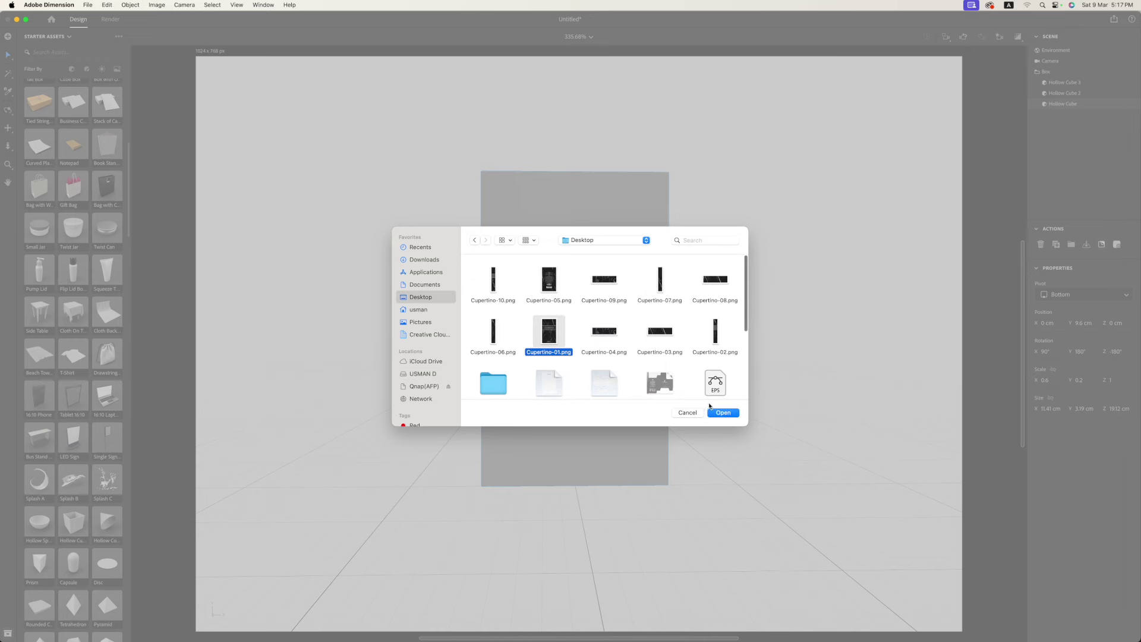
pyautogui.click(720, 412)
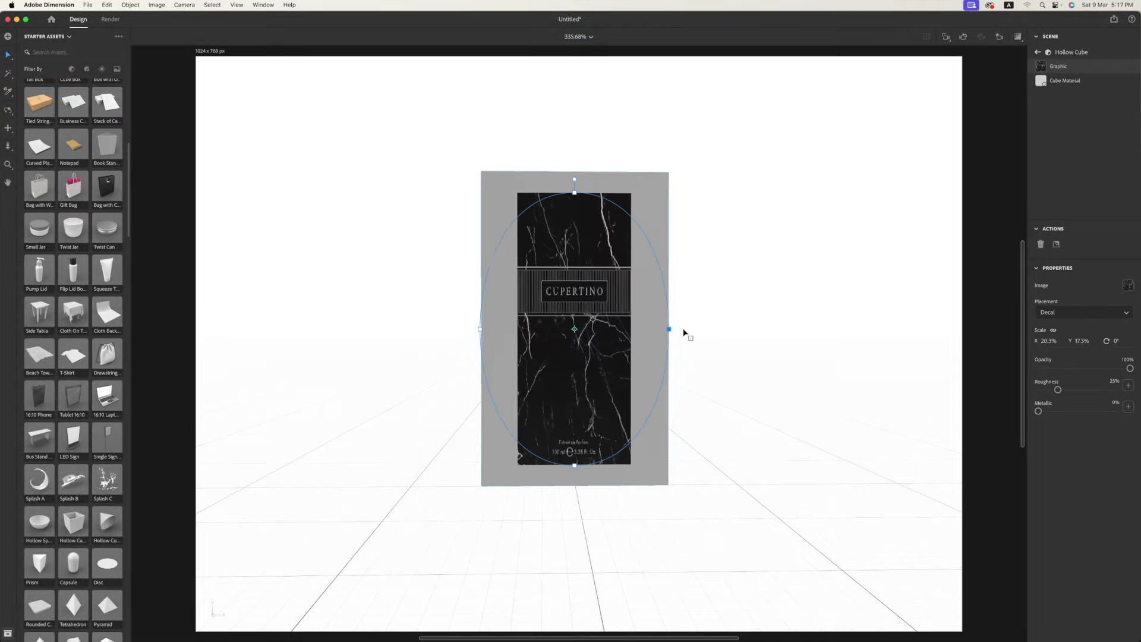
# - Scale the marble decal to fill the front face (Scale Y 20.2%) and orbit to the grey side
pyautogui.moveTo(684, 331); pyautogui.dragTo(727, 329)
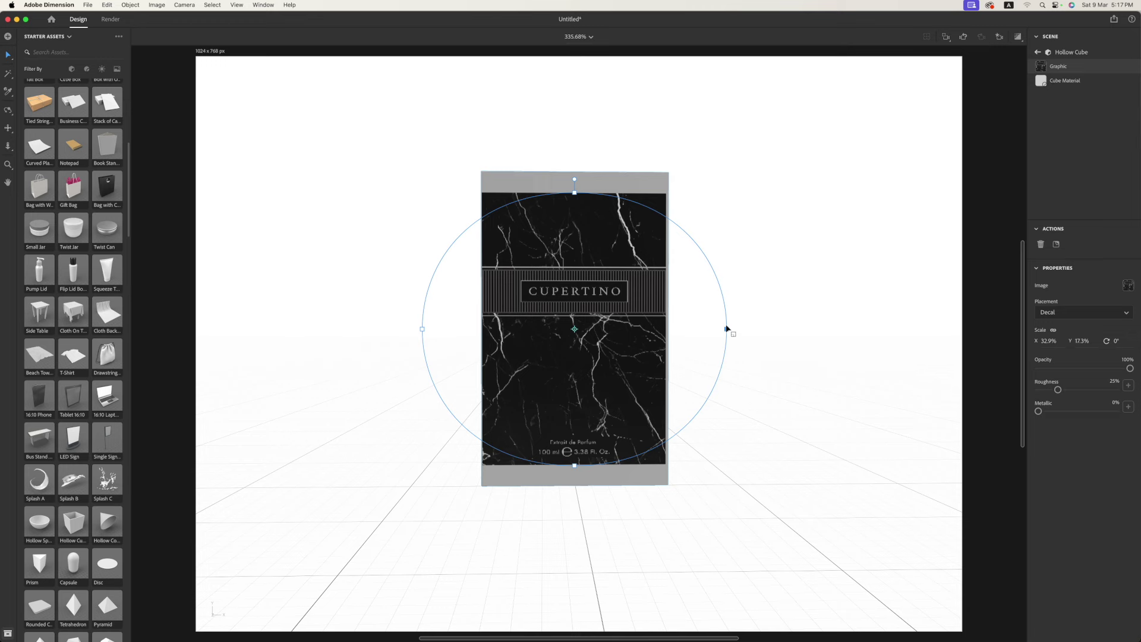
pyautogui.moveTo(725, 330); pyautogui.dragTo(731, 331)
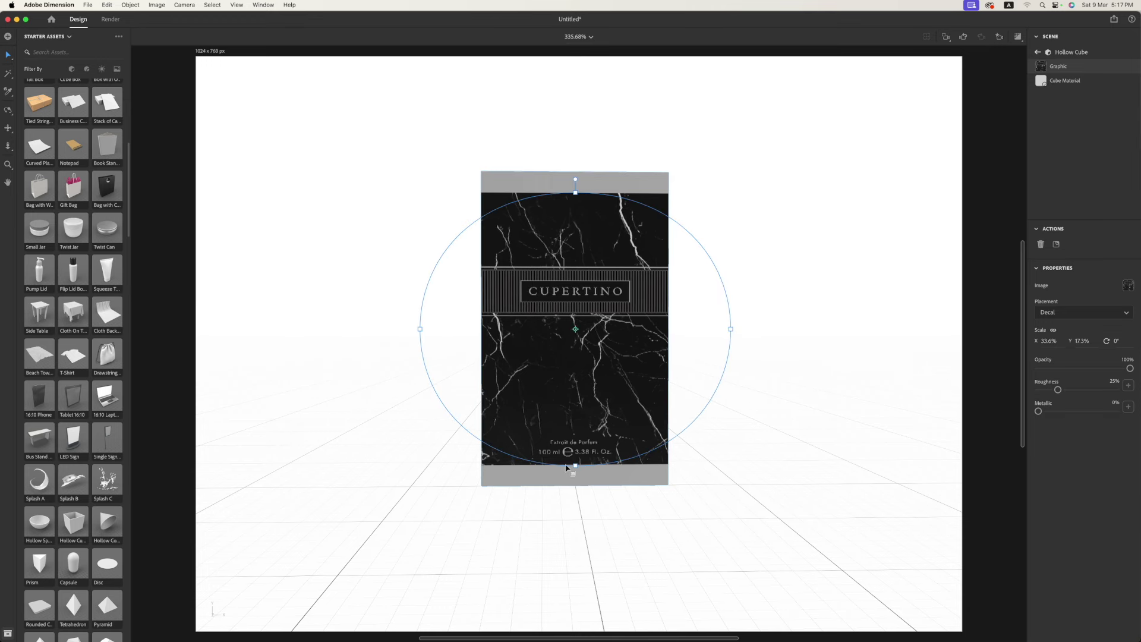
pyautogui.moveTo(575, 467); pyautogui.dragTo(576, 488)
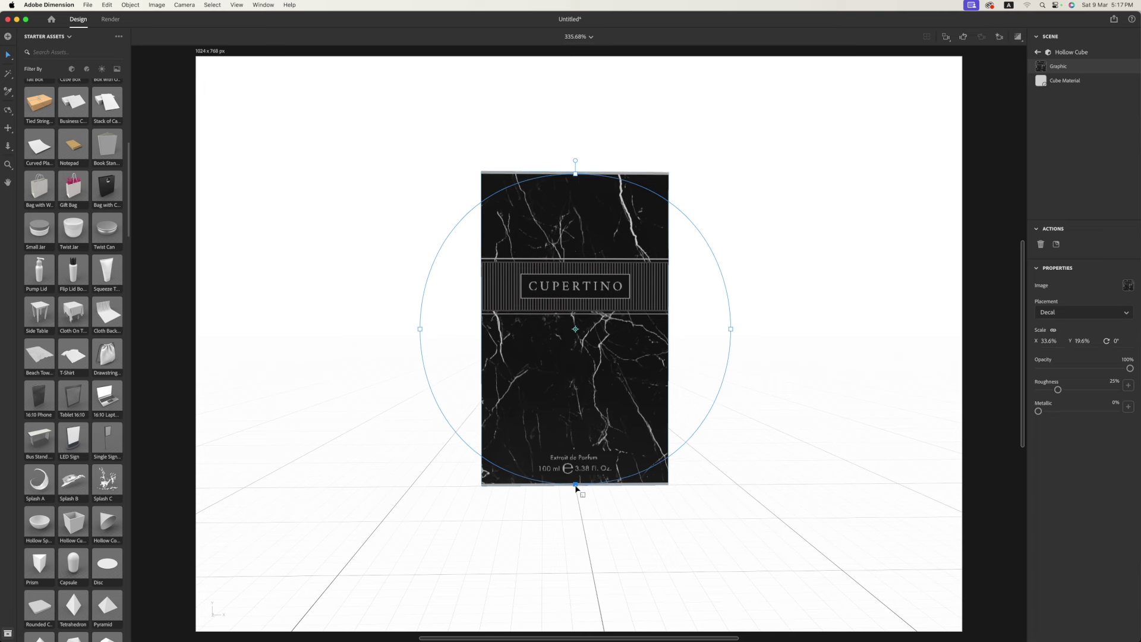
pyautogui.moveTo(575, 489); pyautogui.dragTo(576, 492)
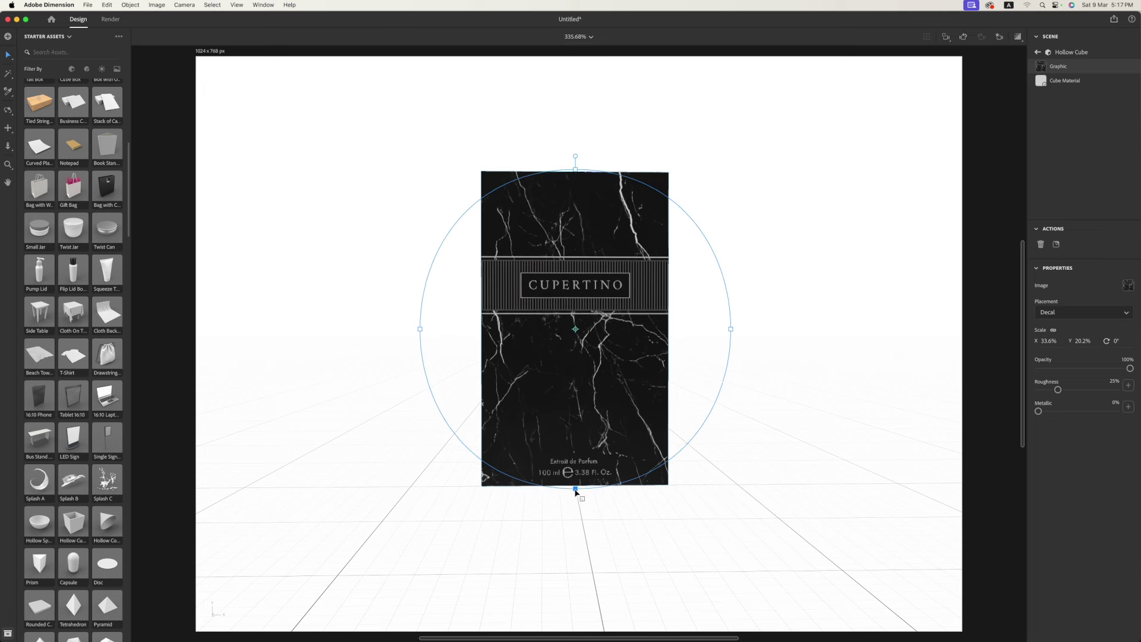
pyautogui.click(769, 414)
pyautogui.press('1')
pyautogui.moveTo(749, 426)
pyautogui.mouseDown()
pyautogui.moveTo(443, 403)
pyautogui.moveTo(605, 414)
pyautogui.moveTo(584, 416)
pyautogui.mouseUp()
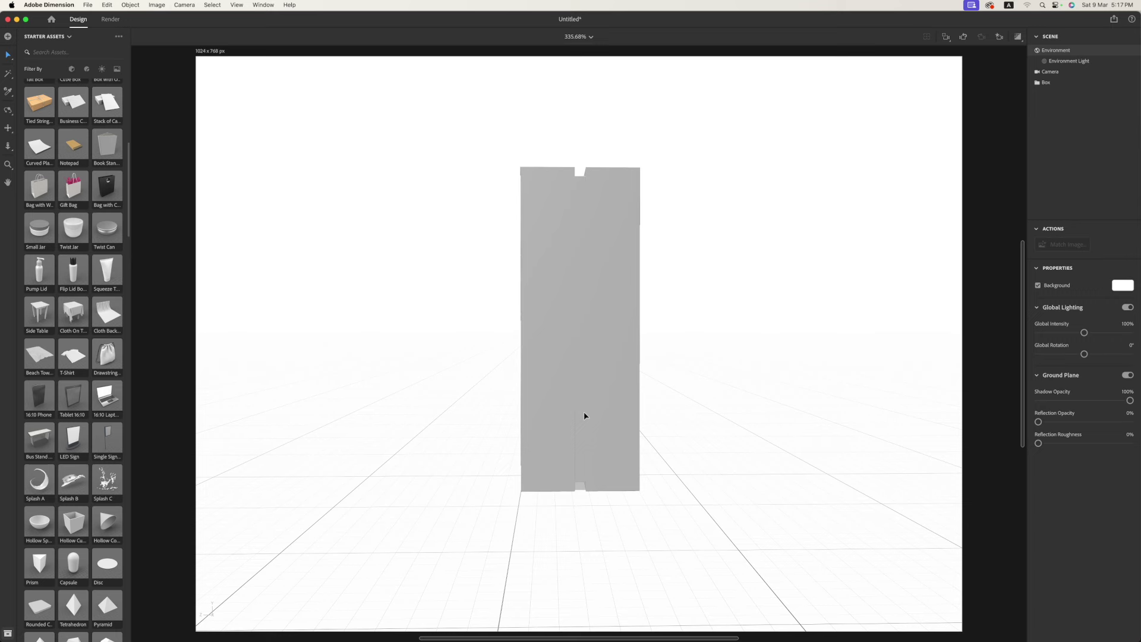
# - Preview the Cupertino images and place Cupertino-02.png on the box's grey side panel
pyautogui.click(553, 281)
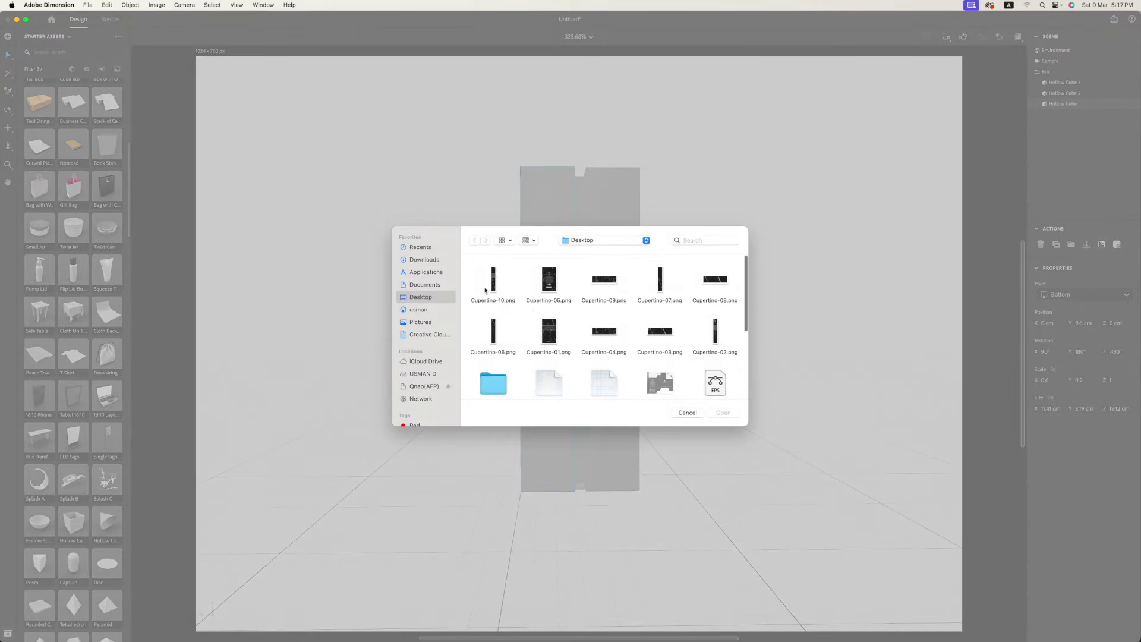
pyautogui.click(493, 286)
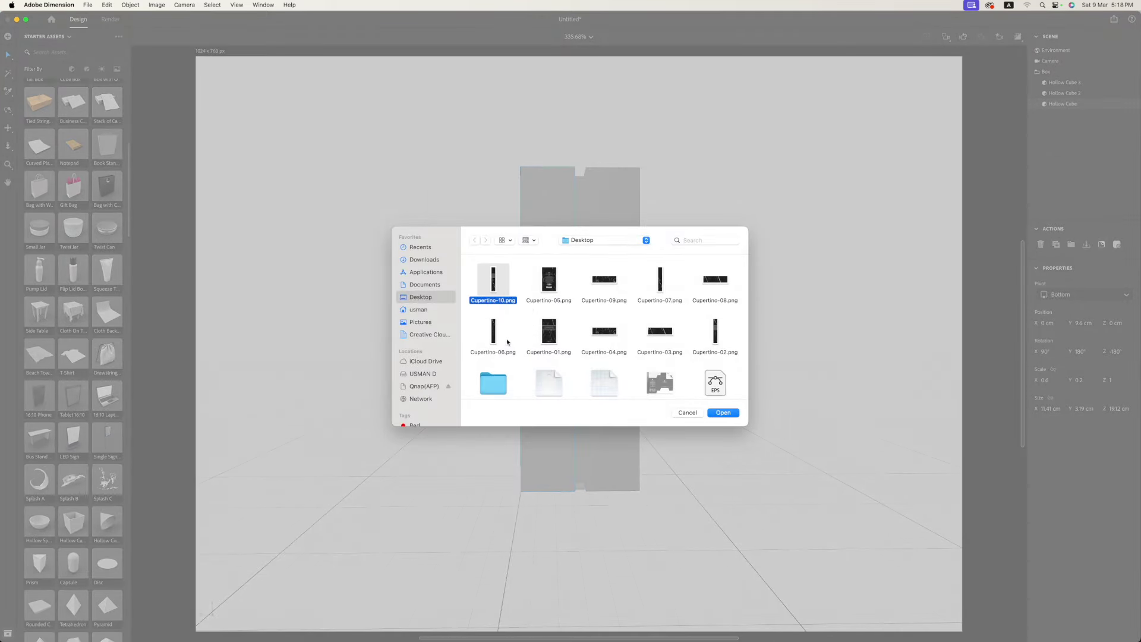
pyautogui.press('space')
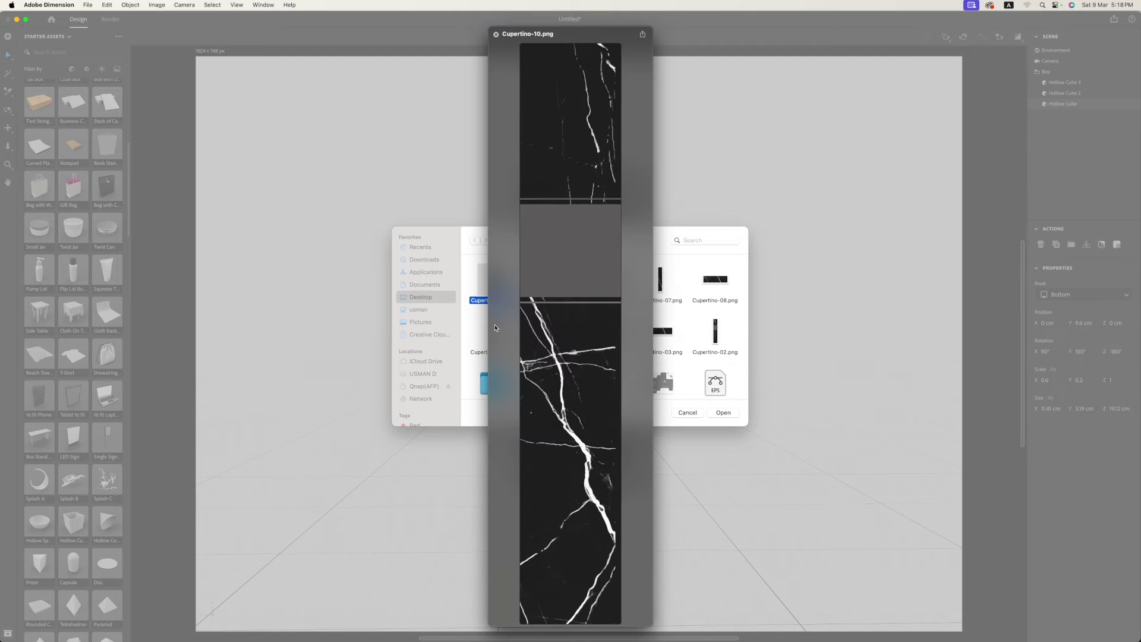
pyautogui.press('space')
pyautogui.click(496, 327)
pyautogui.press('space')
pyautogui.press('space')
pyautogui.click(546, 333)
pyautogui.press('space')
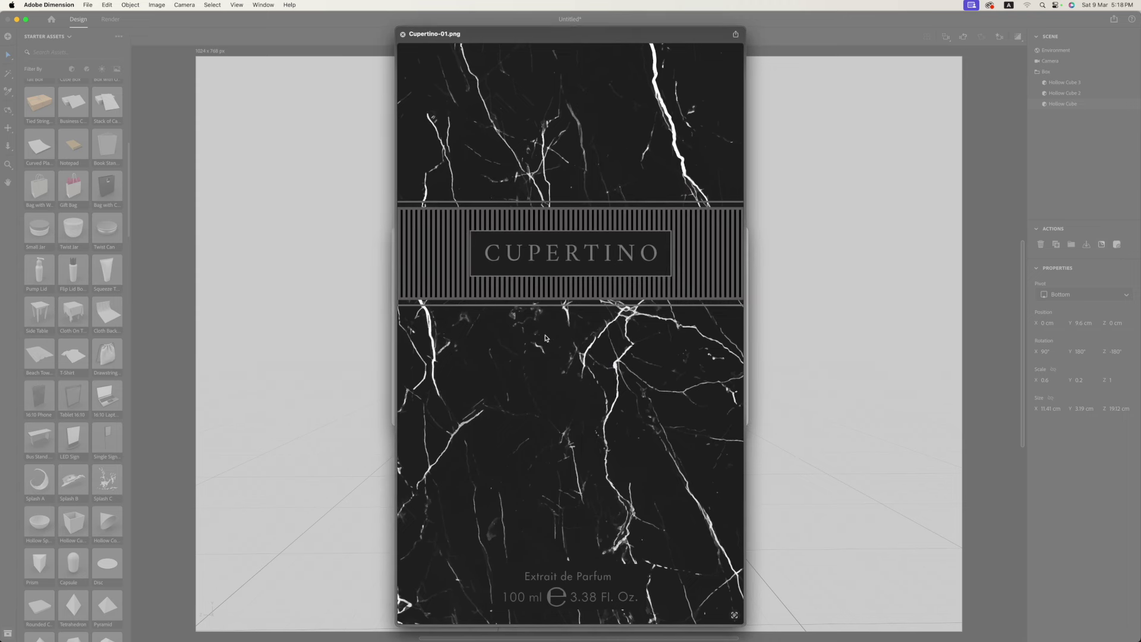
pyautogui.press('space')
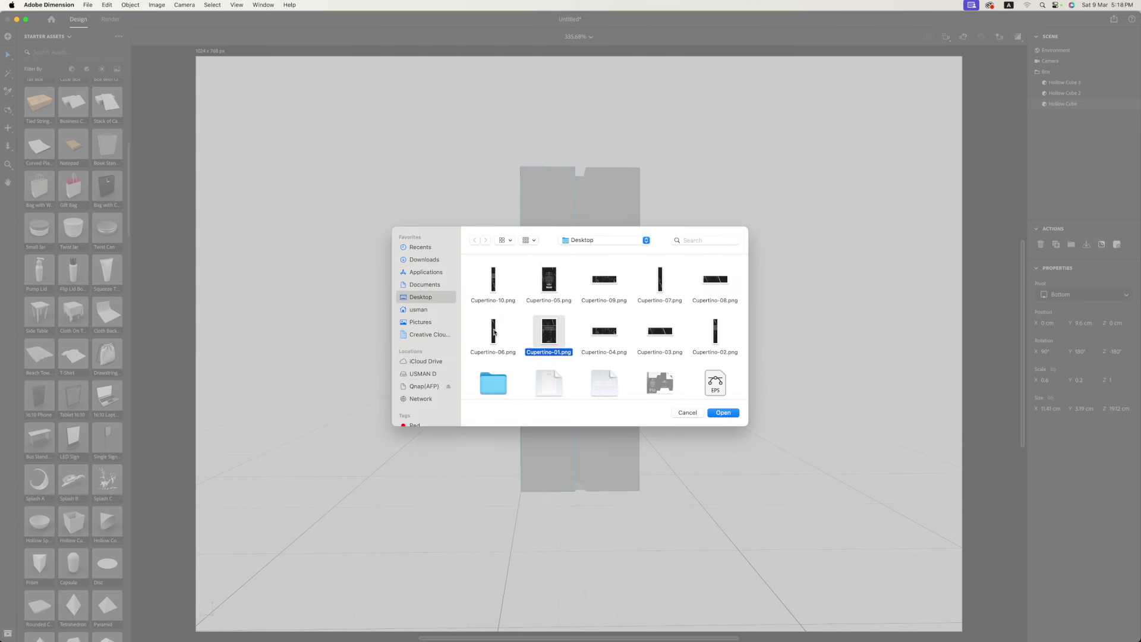
pyautogui.click(720, 340)
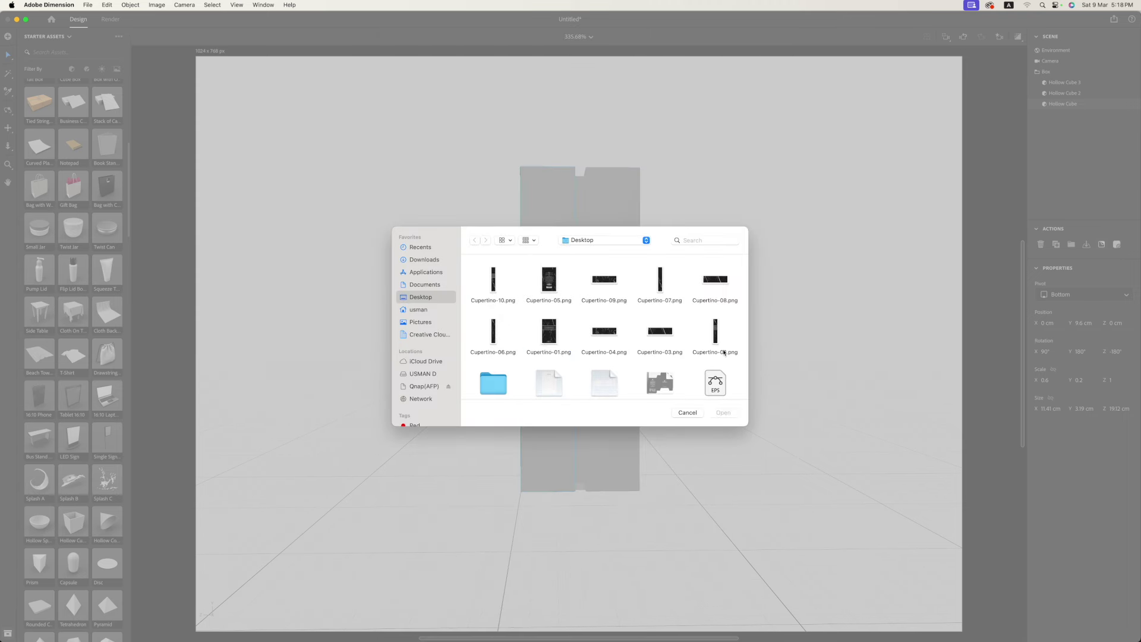
pyautogui.press('Return')
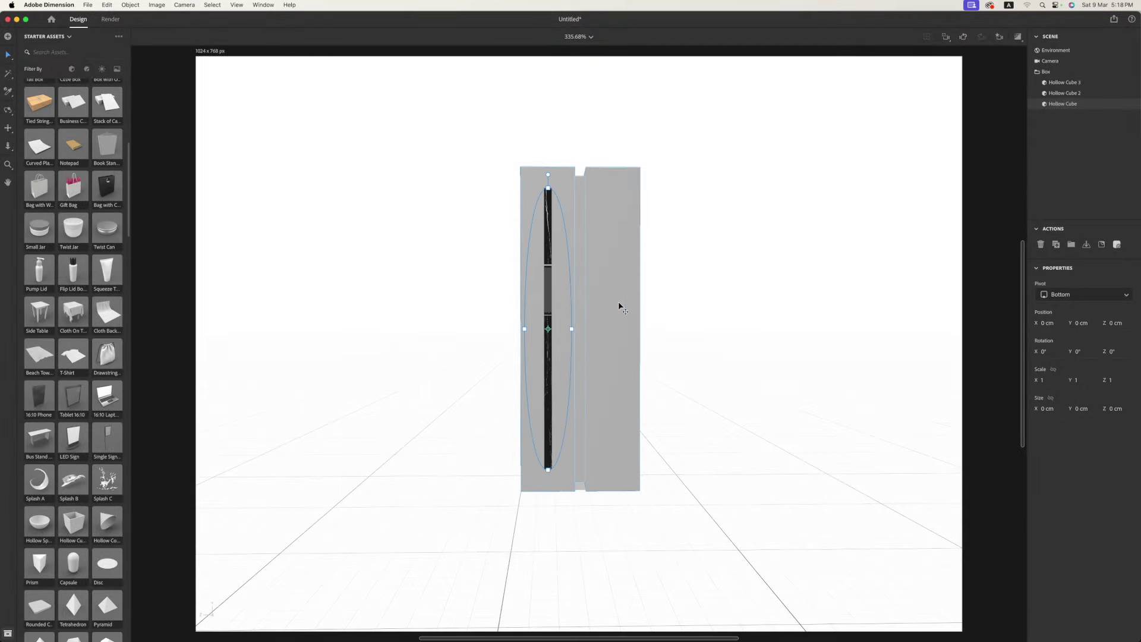
# - Stretch the marble graphic across the side panel's full width and height
pyautogui.moveTo(572, 329); pyautogui.dragTo(714, 329)
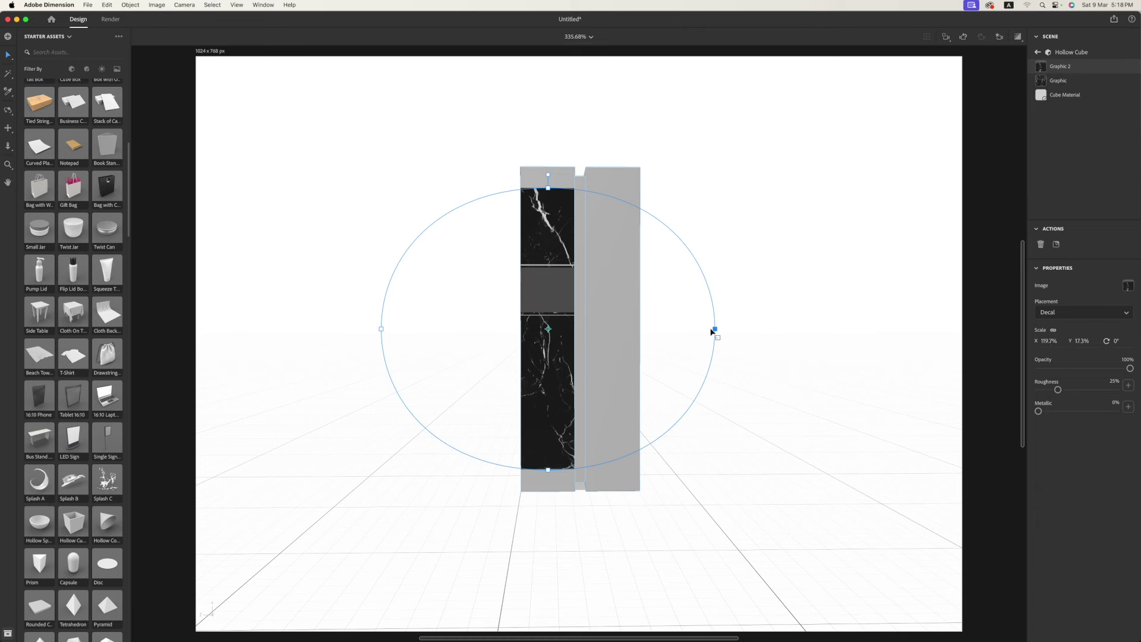
pyautogui.moveTo(549, 471); pyautogui.dragTo(554, 498)
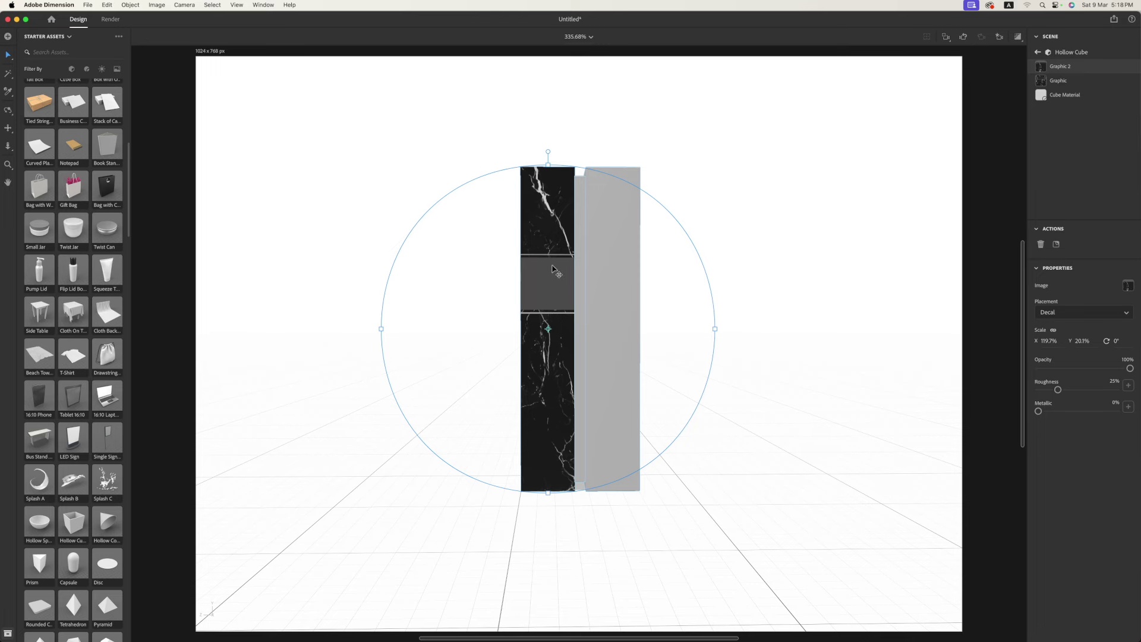
pyautogui.press('1')
pyautogui.moveTo(369, 260); pyautogui.dragTo(467, 288)
# - Reposition and rescale the side decal to fit, then orbit back to a front-on view
pyautogui.press('v')
pyautogui.click(579, 290)
pyautogui.doubleClick(580, 290)
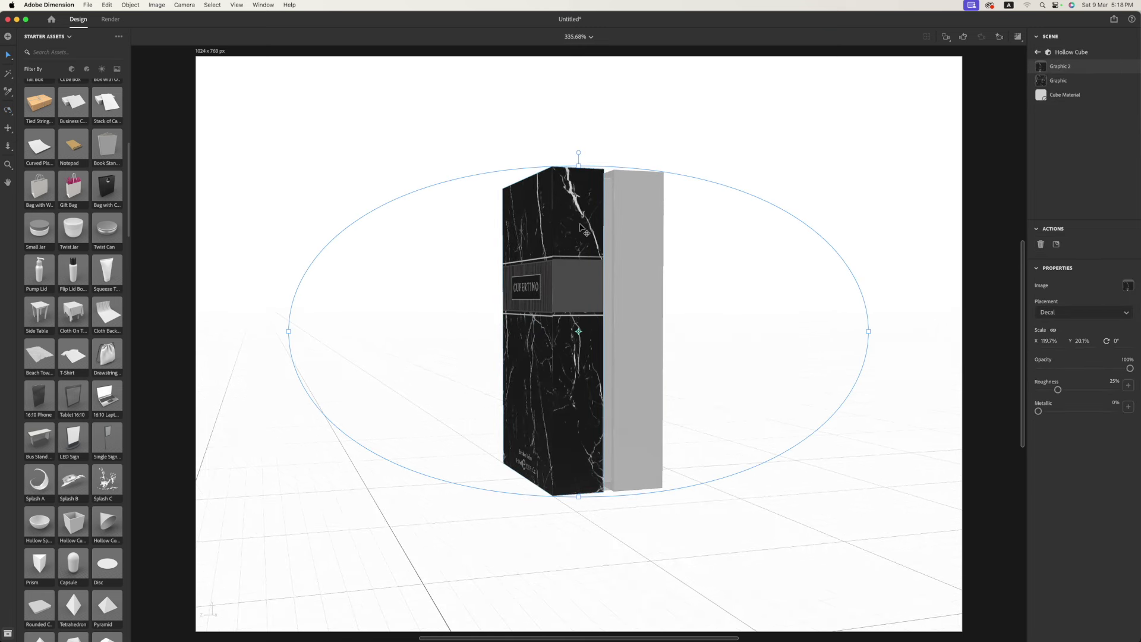
pyautogui.moveTo(577, 268); pyautogui.dragTo(576, 283)
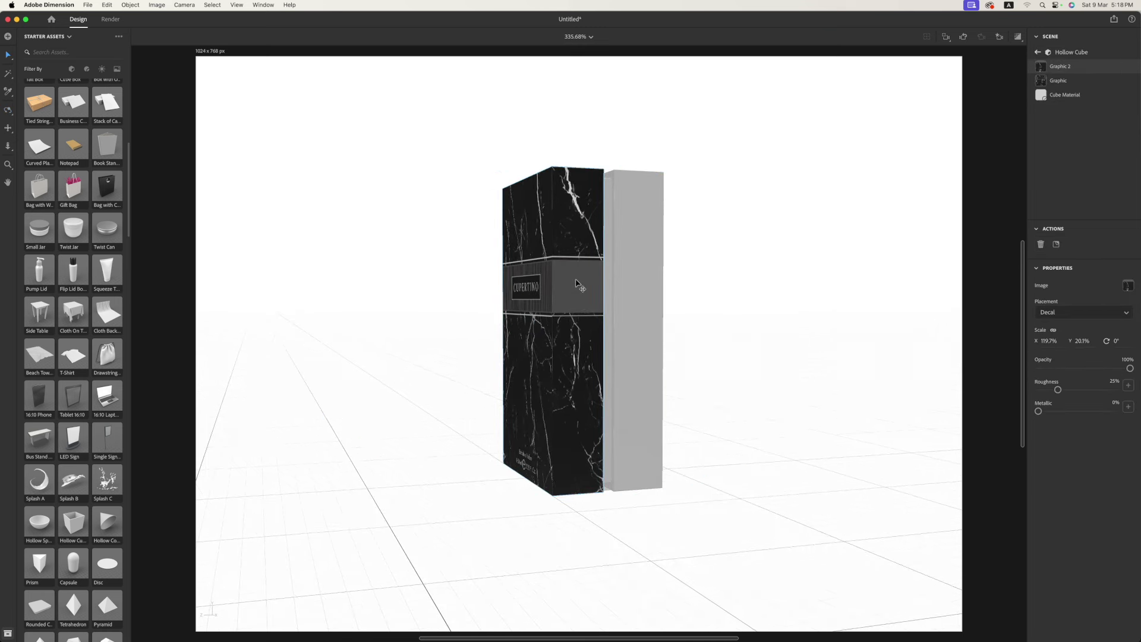
pyautogui.moveTo(581, 502); pyautogui.dragTo(578, 504)
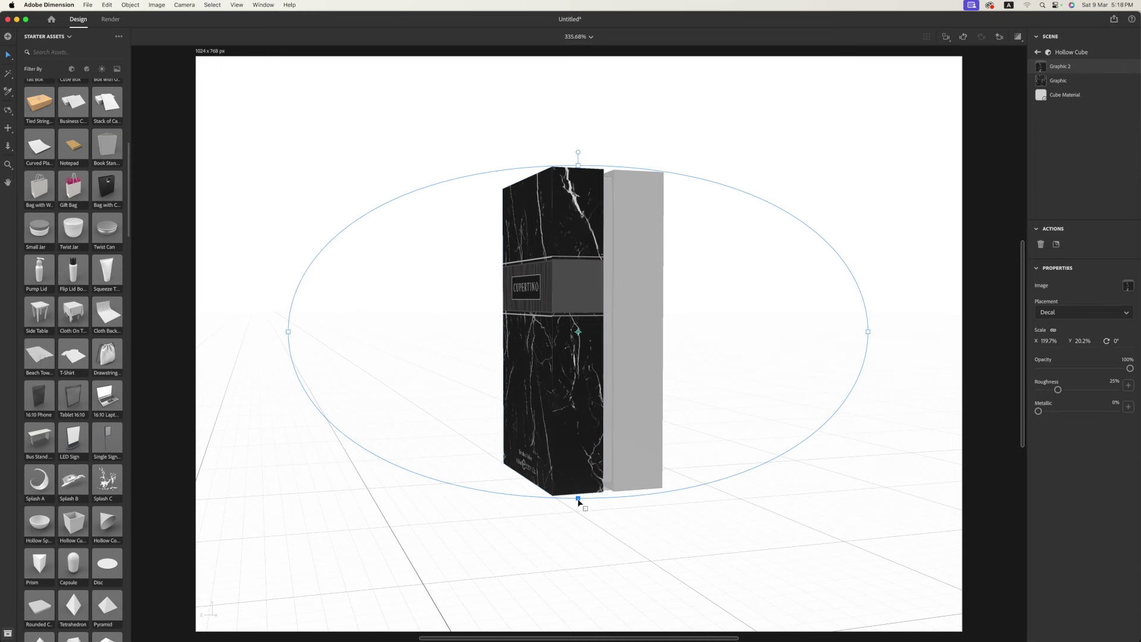
pyautogui.moveTo(583, 355); pyautogui.dragTo(407, 365)
pyautogui.click(315, 506)
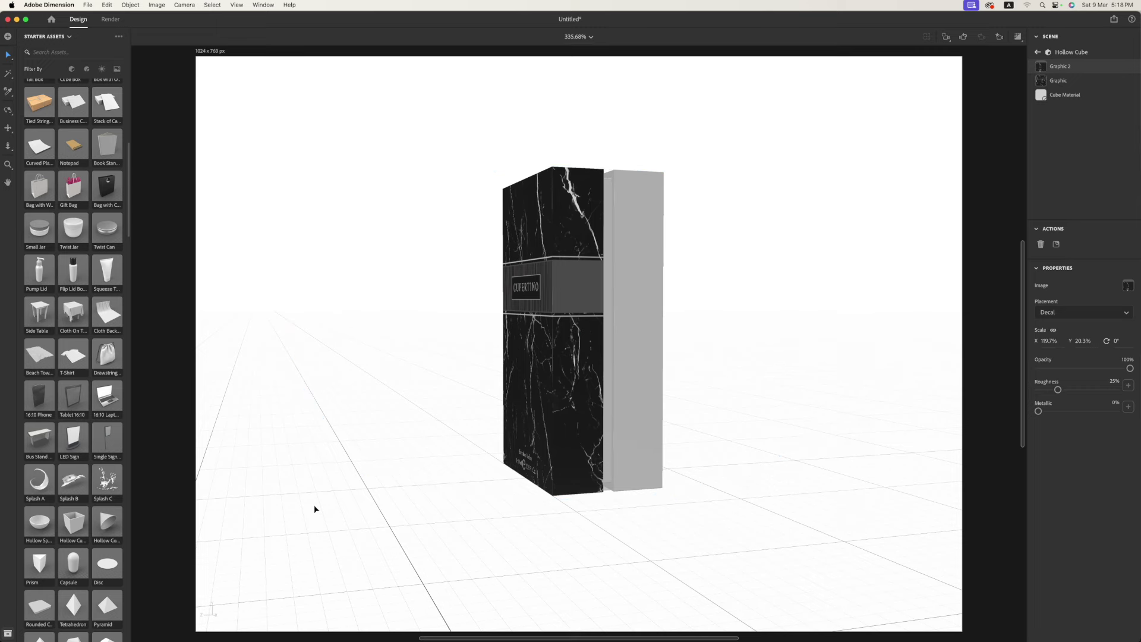
pyautogui.press('1')
pyautogui.moveTo(314, 505)
pyautogui.mouseDown()
pyautogui.moveTo(702, 420)
pyautogui.moveTo(691, 420)
pyautogui.mouseUp()
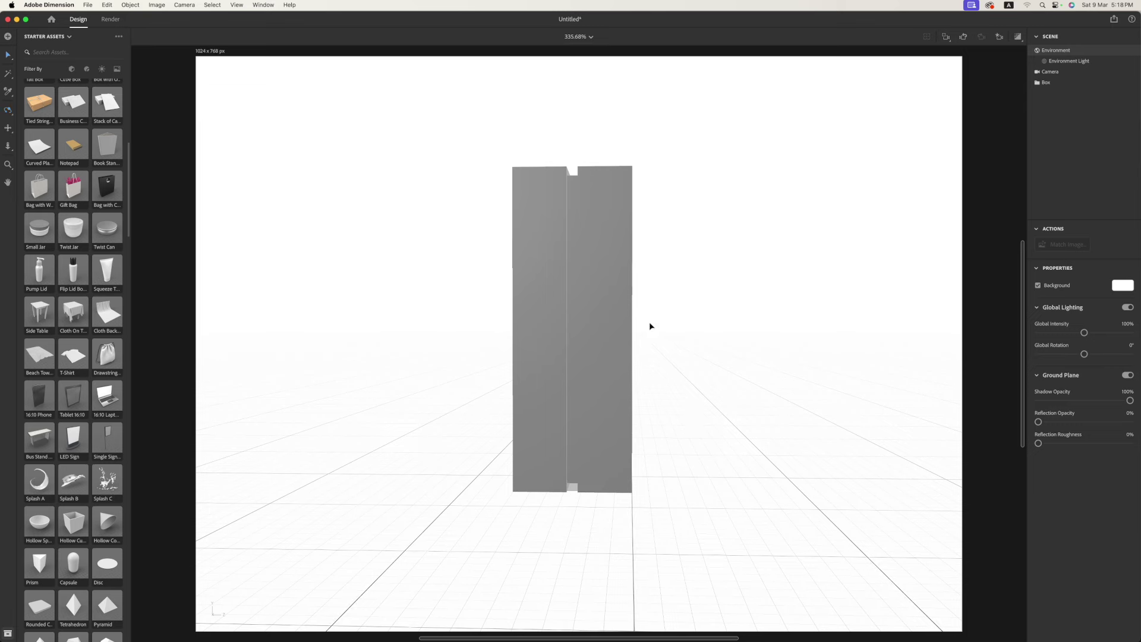
pyautogui.doubleClick(604, 303)
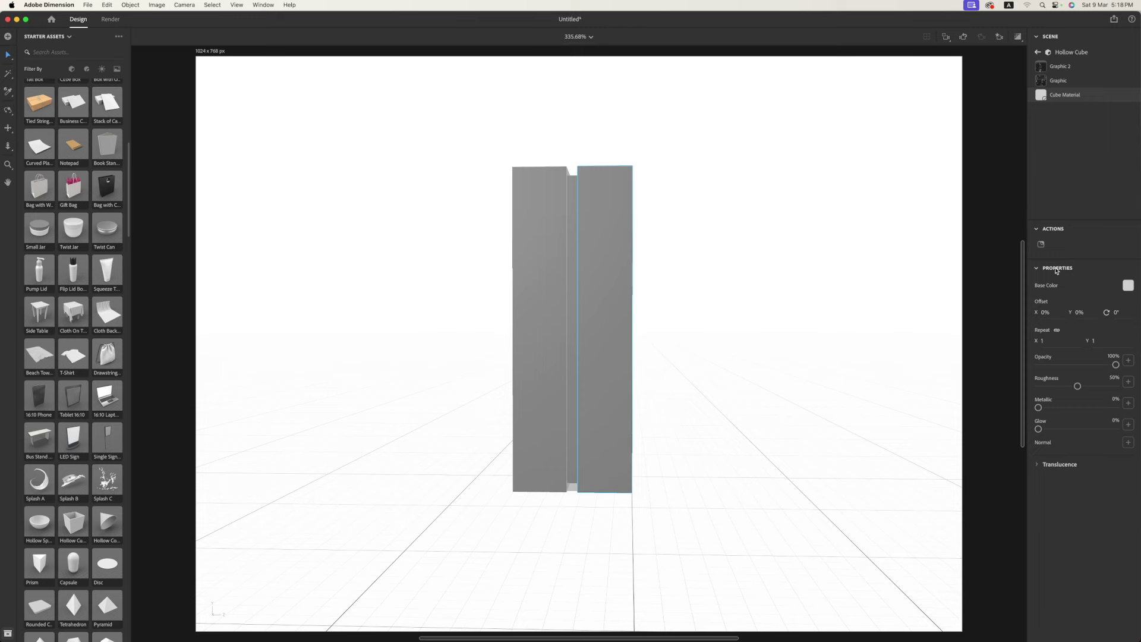
# - Place the Cupertino-10 marble graphic on the panel, deleting a mistakenly placed Cupertino-06 first
pyautogui.click(1041, 245)
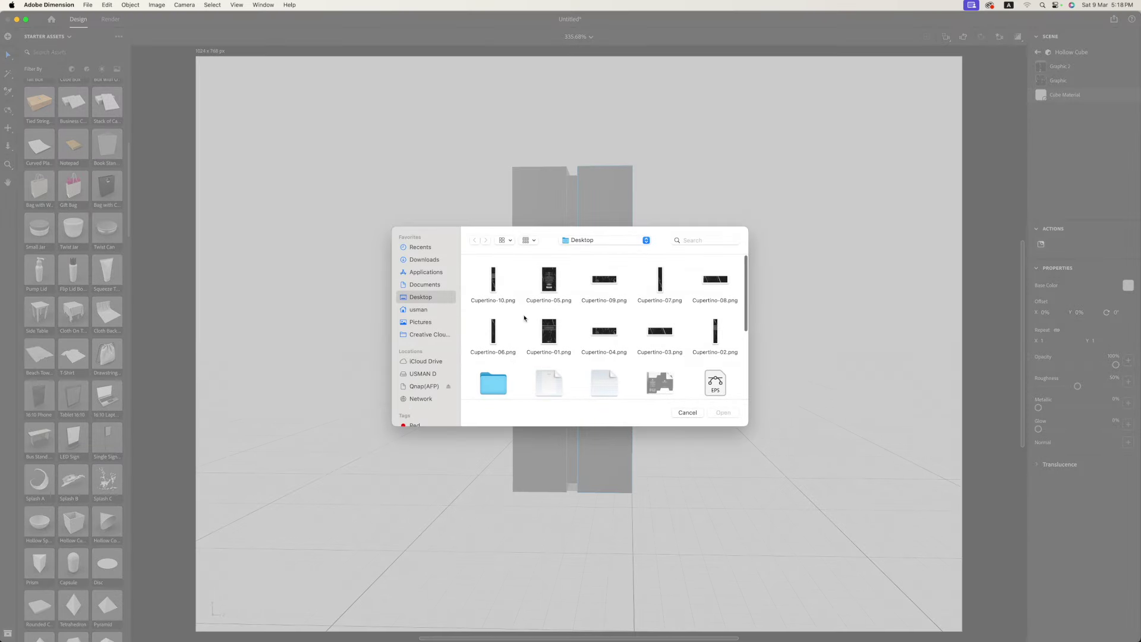
pyautogui.click(493, 340)
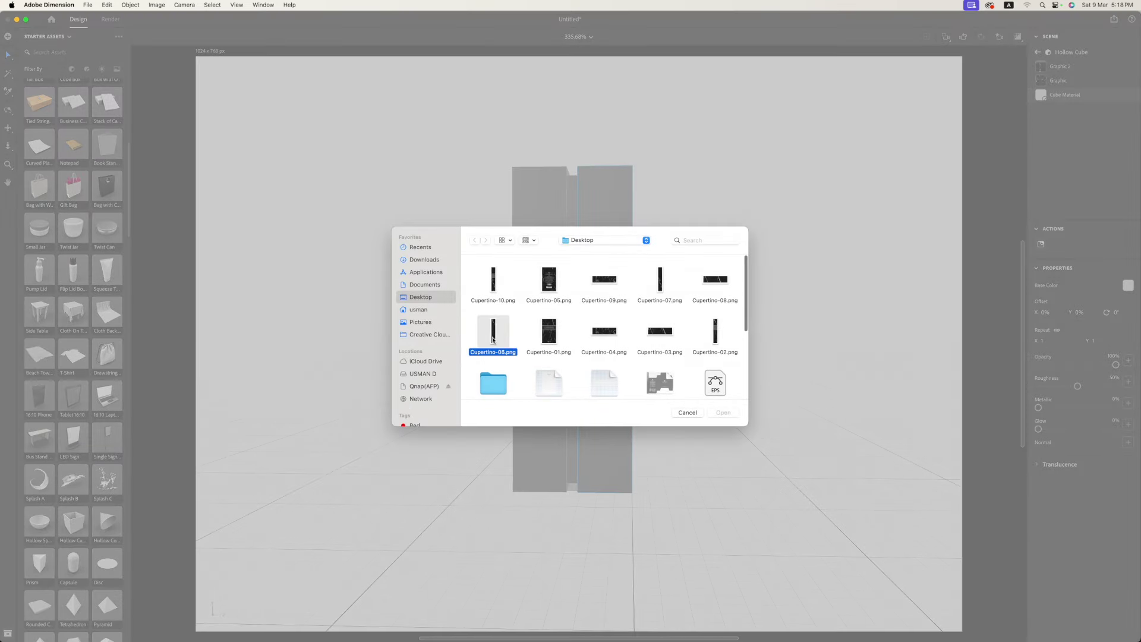
pyautogui.click(722, 413)
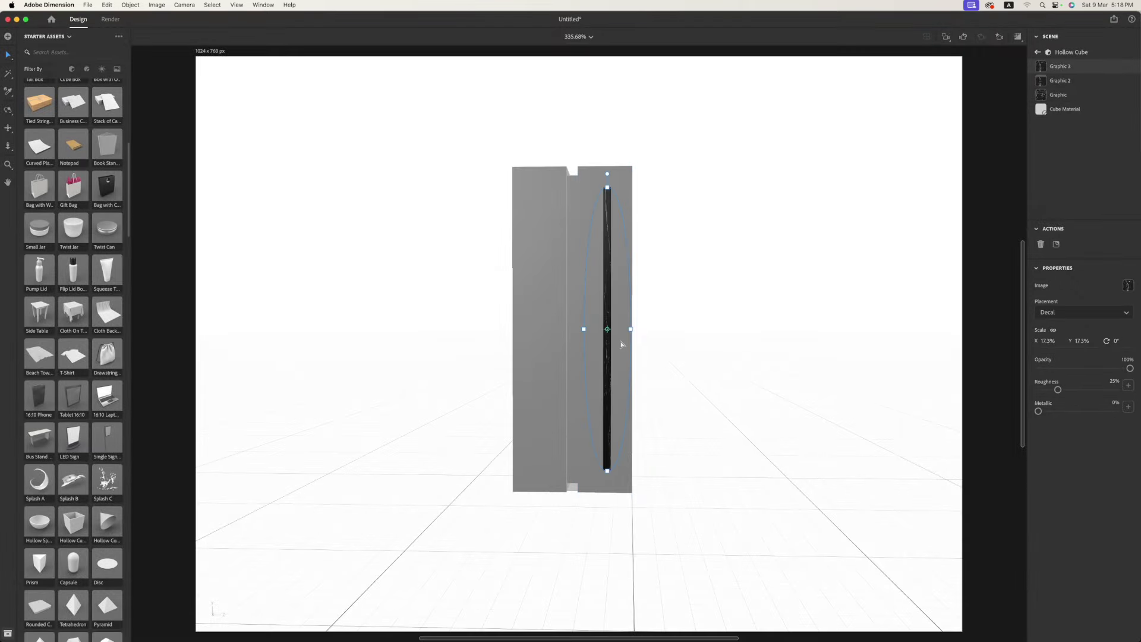
pyautogui.press('Delete')
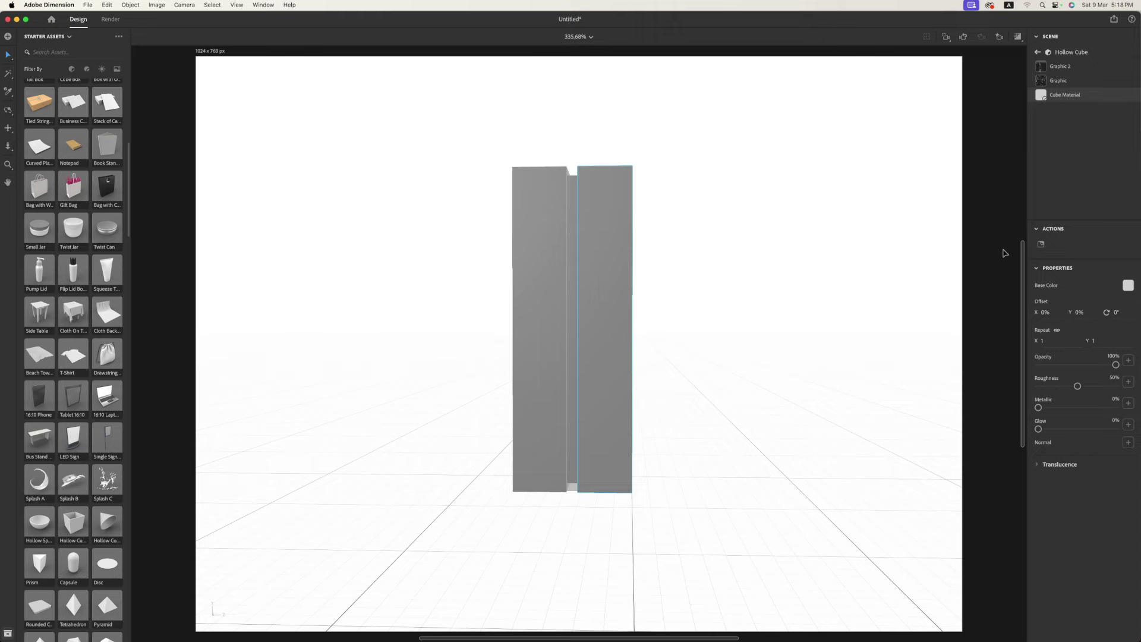
pyautogui.click(1043, 245)
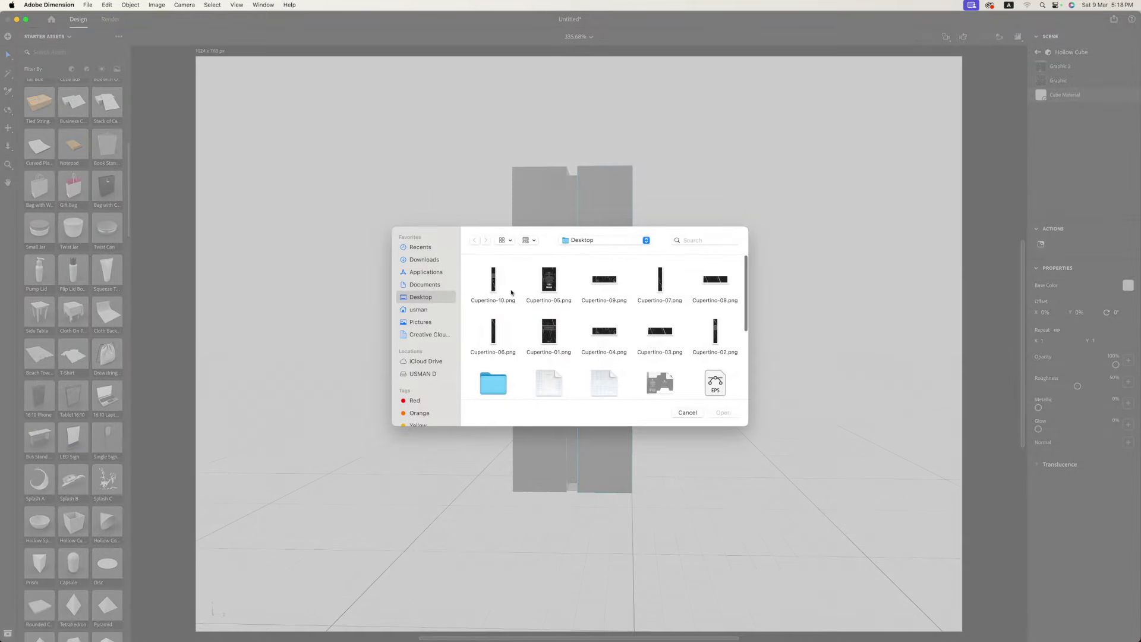
pyautogui.click(491, 289)
pyautogui.click(720, 413)
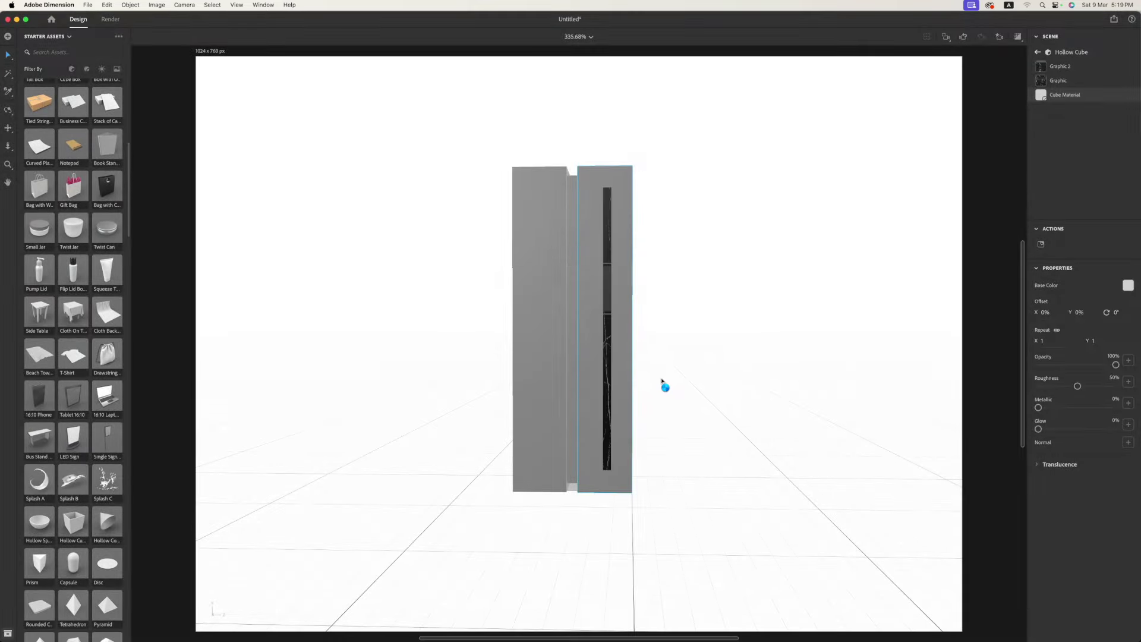
# - Stretch the Cupertino-10 decal to about 115.6% by 20.2% so it fills the face
pyautogui.moveTo(630, 330); pyautogui.dragTo(743, 334)
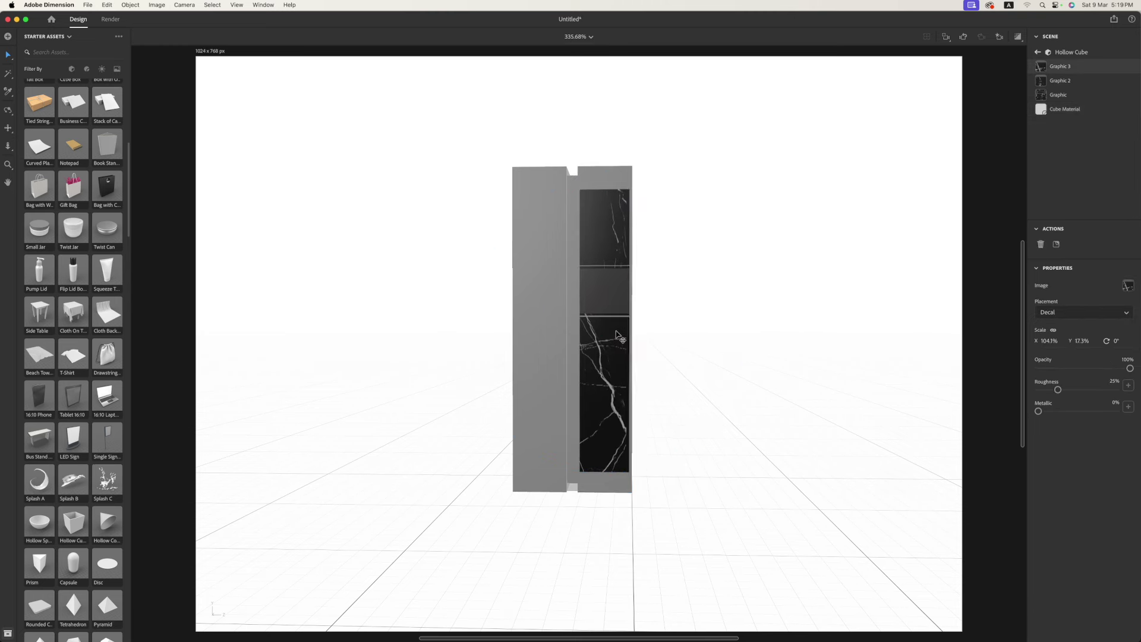
pyautogui.moveTo(739, 337); pyautogui.dragTo(758, 334)
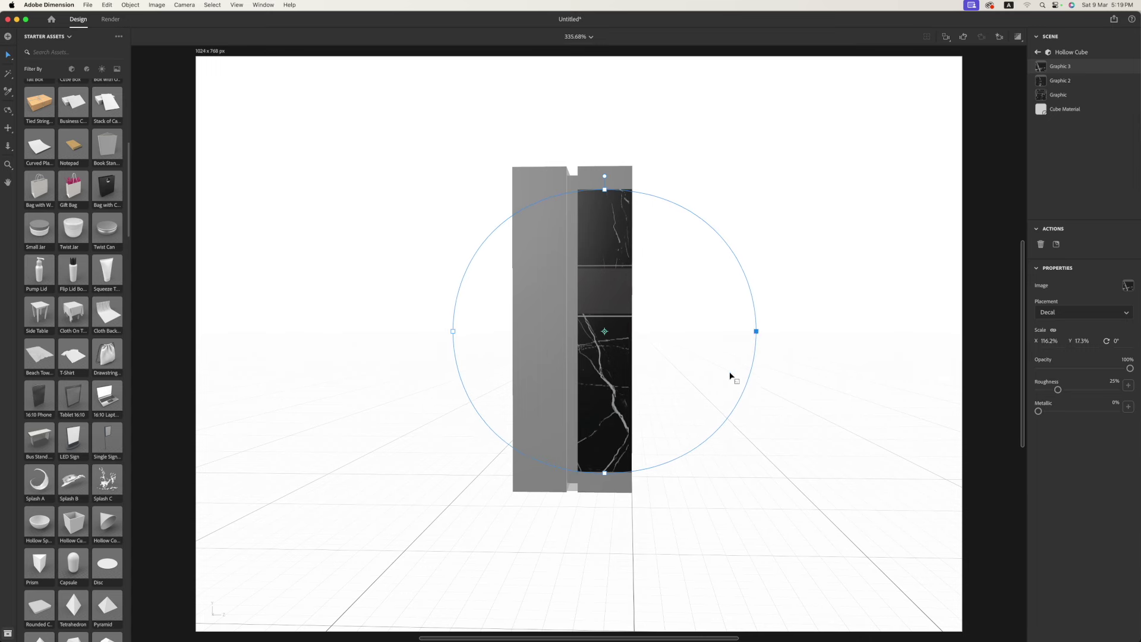
pyautogui.moveTo(606, 487); pyautogui.dragTo(606, 495)
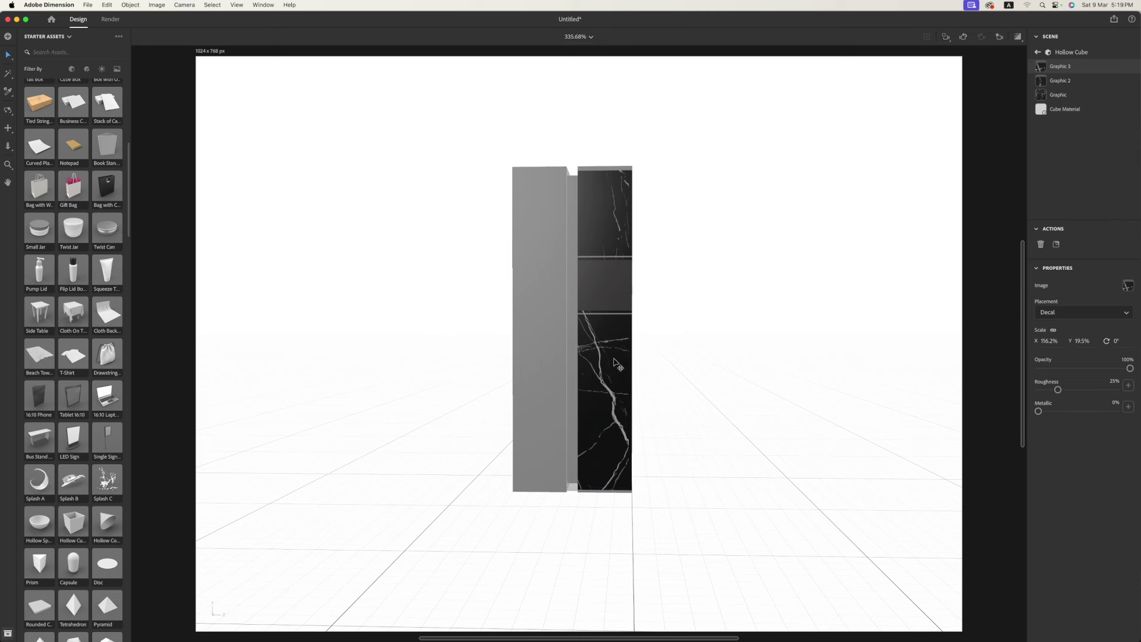
pyautogui.moveTo(605, 491); pyautogui.dragTo(605, 495)
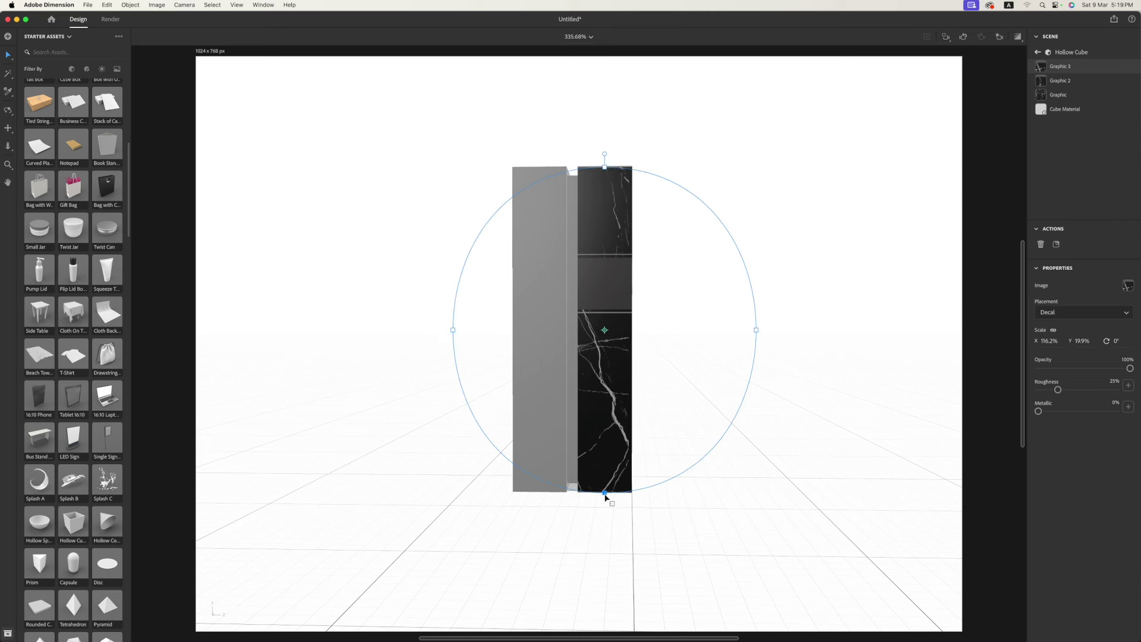
pyautogui.press('1')
pyautogui.moveTo(676, 542)
pyautogui.mouseDown()
pyautogui.moveTo(401, 431)
pyautogui.moveTo(449, 439)
pyautogui.moveTo(514, 371)
pyautogui.mouseUp()
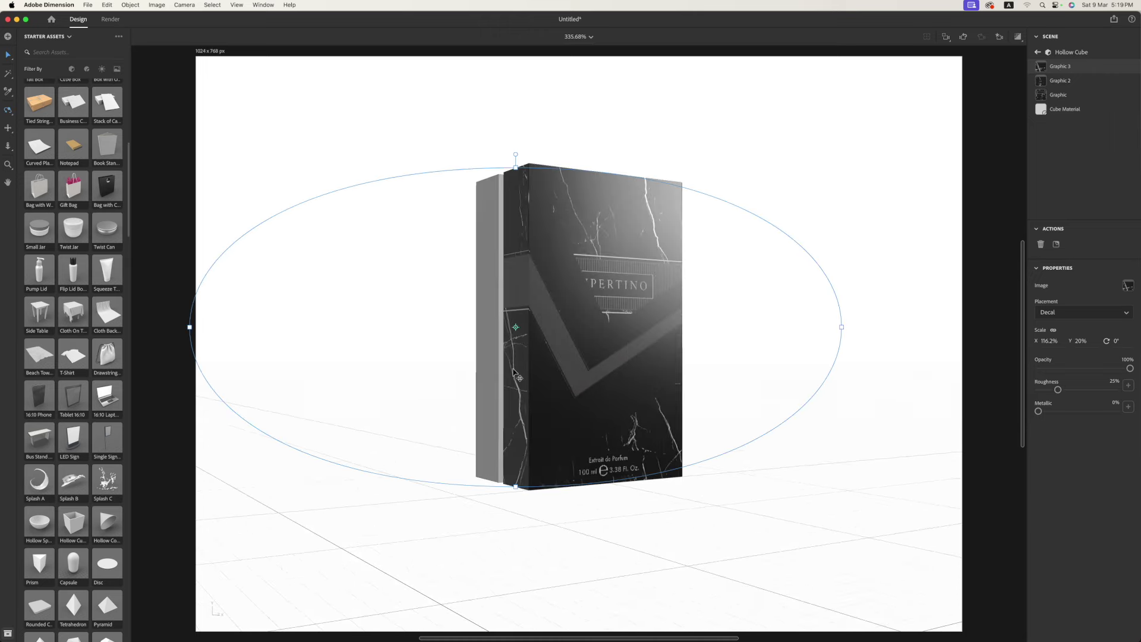
pyautogui.moveTo(842, 331)
pyautogui.mouseDown()
pyautogui.moveTo(782, 327)
pyautogui.moveTo(841, 327)
pyautogui.mouseUp()
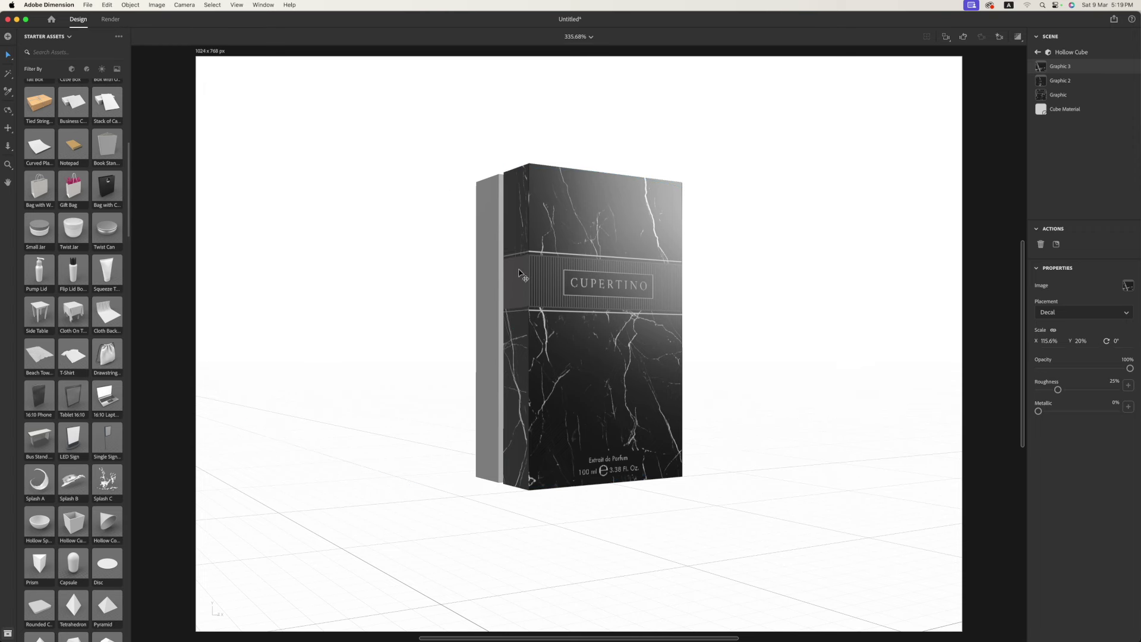
pyautogui.moveTo(517, 174); pyautogui.dragTo(517, 170)
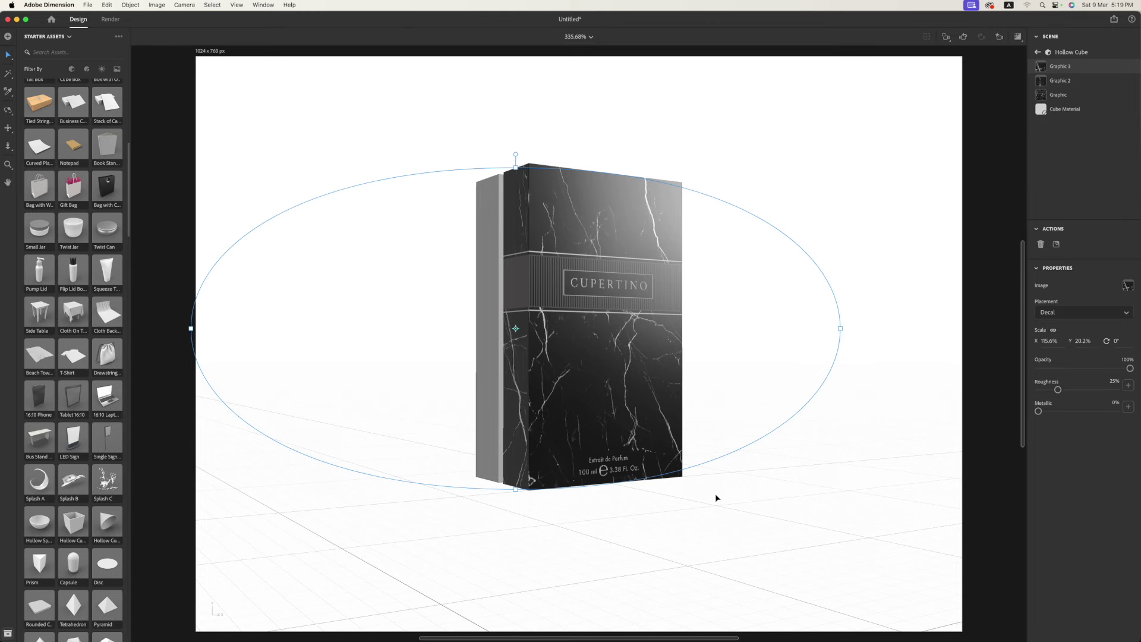
pyautogui.press('1')
pyautogui.moveTo(723, 506)
pyautogui.mouseDown()
pyautogui.moveTo(538, 375)
pyautogui.moveTo(676, 353)
pyautogui.mouseUp()
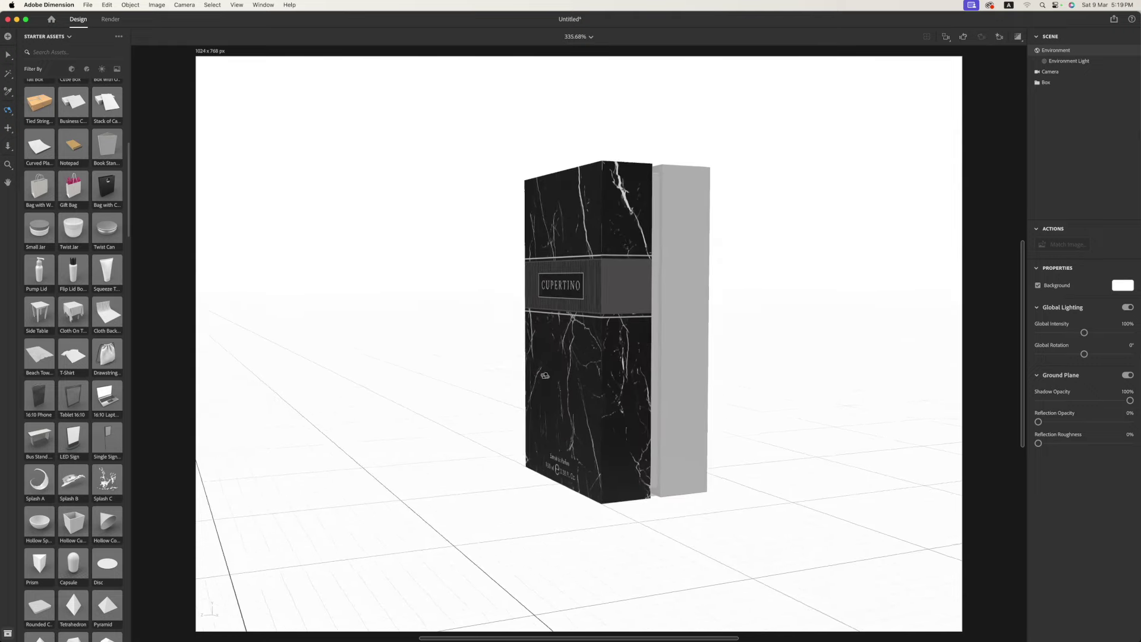
# - Select the box's lower piece and place the Cupertino-03 marble graphic on it
pyautogui.moveTo(542, 349)
pyautogui.mouseDown()
pyautogui.moveTo(728, 359)
pyautogui.moveTo(652, 365)
pyautogui.moveTo(652, 464)
pyautogui.moveTo(640, 356)
pyautogui.moveTo(639, 423)
pyautogui.mouseUp()
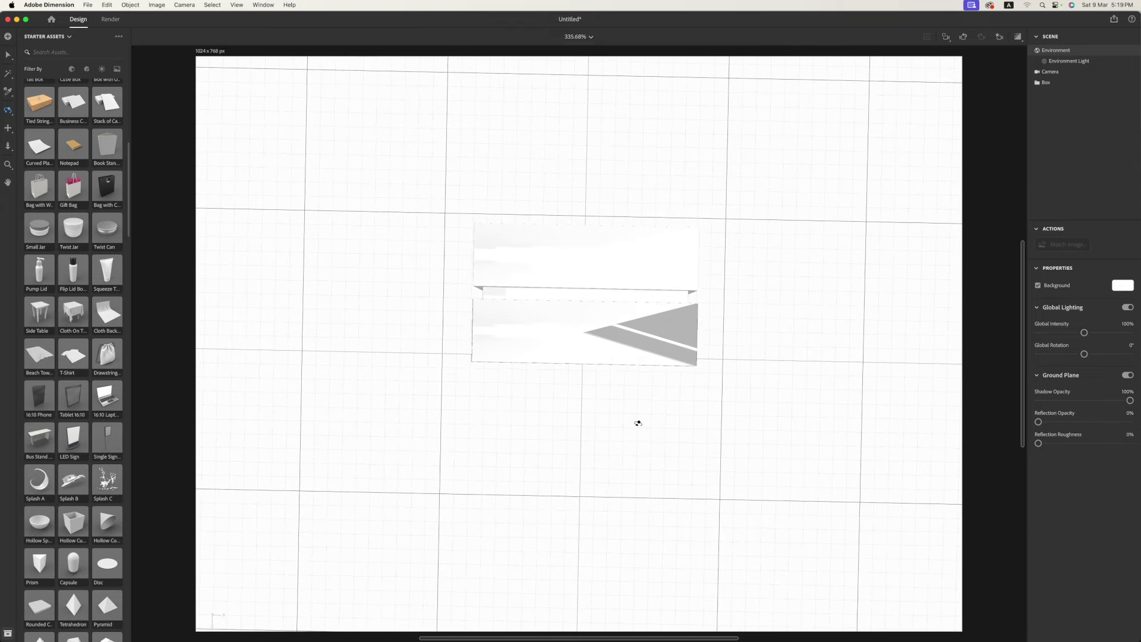
pyautogui.click(565, 339)
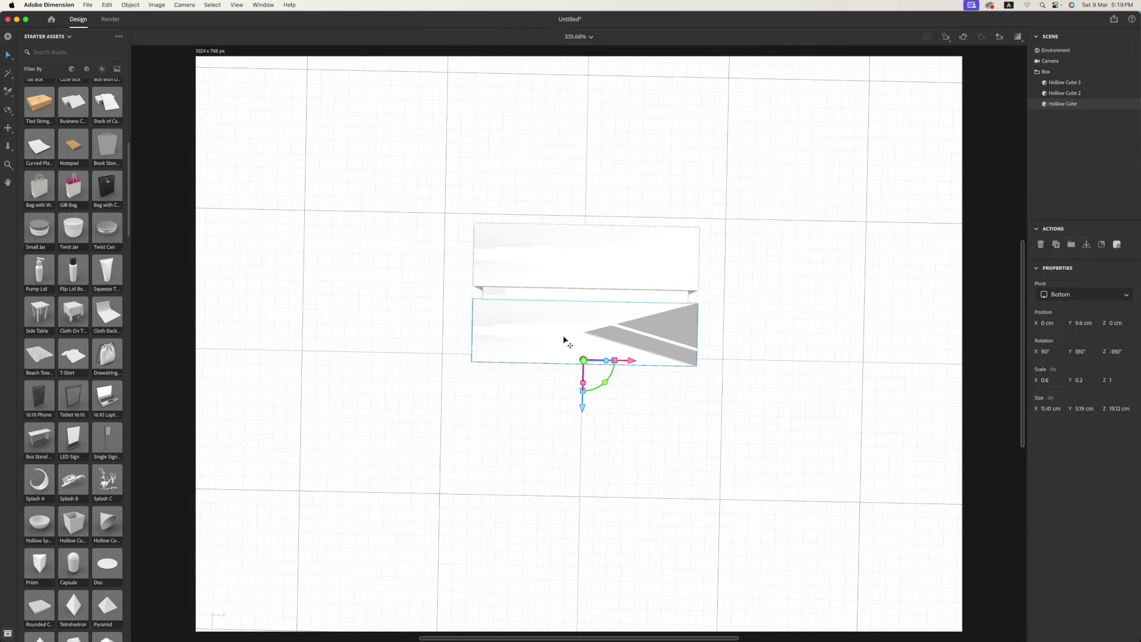
pyautogui.click(1103, 246)
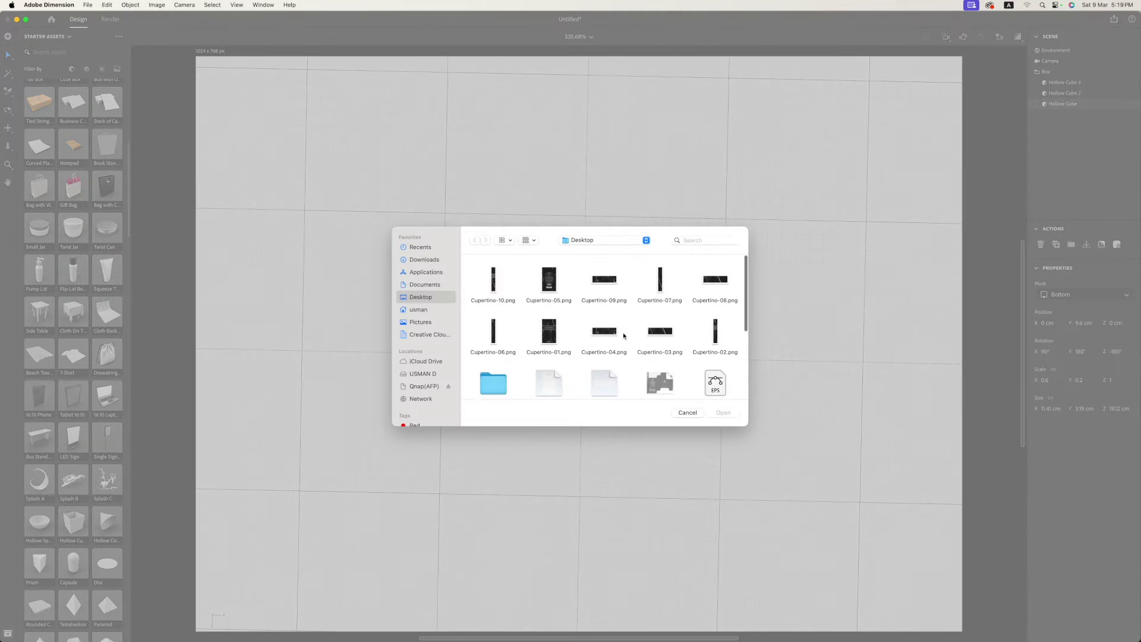
pyautogui.click(661, 333)
pyautogui.click(724, 412)
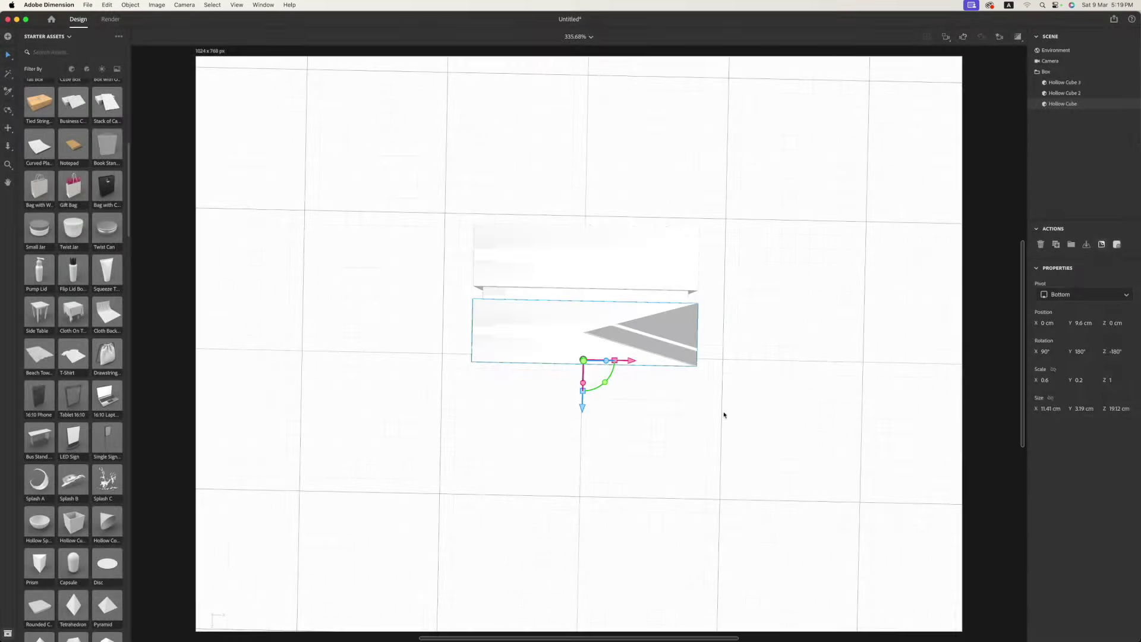
# - Stretch the Cupertino-03 decal to roughly 20% by 71% to cover the face, then view from the front
pyautogui.moveTo(584, 306); pyautogui.dragTo(584, 243)
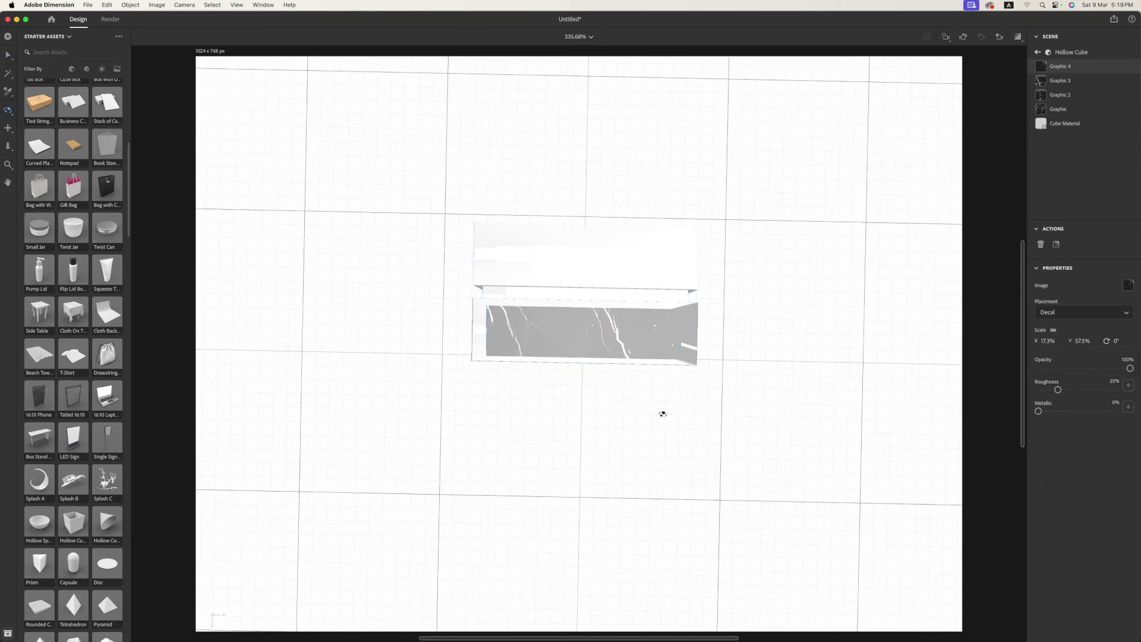
pyautogui.moveTo(680, 260)
pyautogui.mouseDown()
pyautogui.moveTo(695, 260)
pyautogui.moveTo(649, 267)
pyautogui.mouseUp()
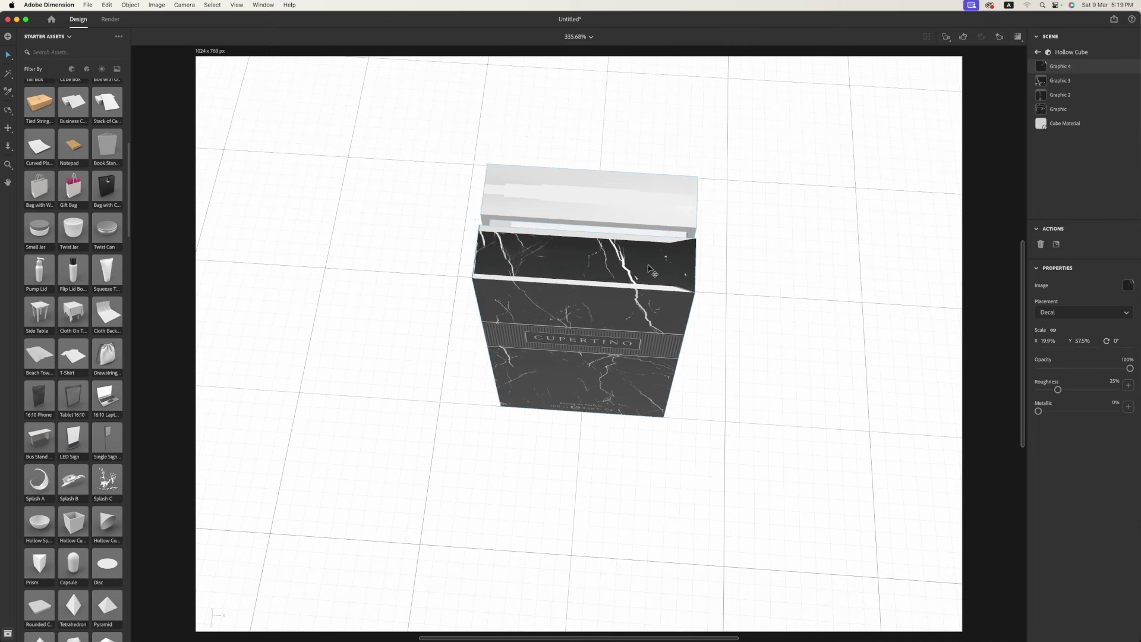
pyautogui.moveTo(586, 533); pyautogui.dragTo(606, 641)
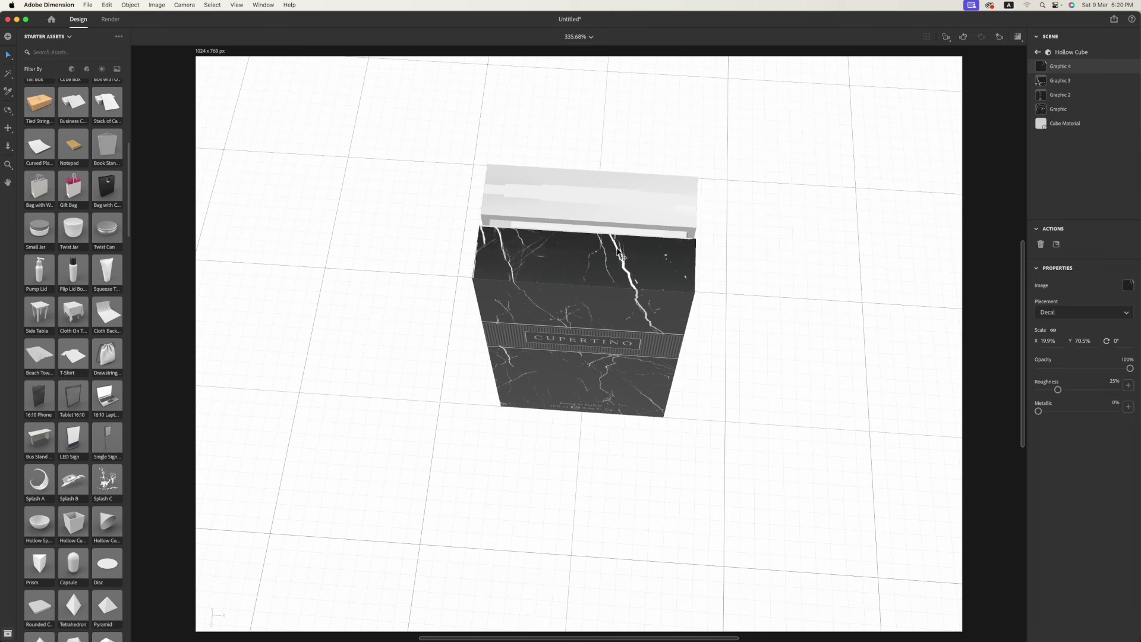
pyautogui.moveTo(583, 294)
pyautogui.moveTo(694, 262); pyautogui.dragTo(697, 262)
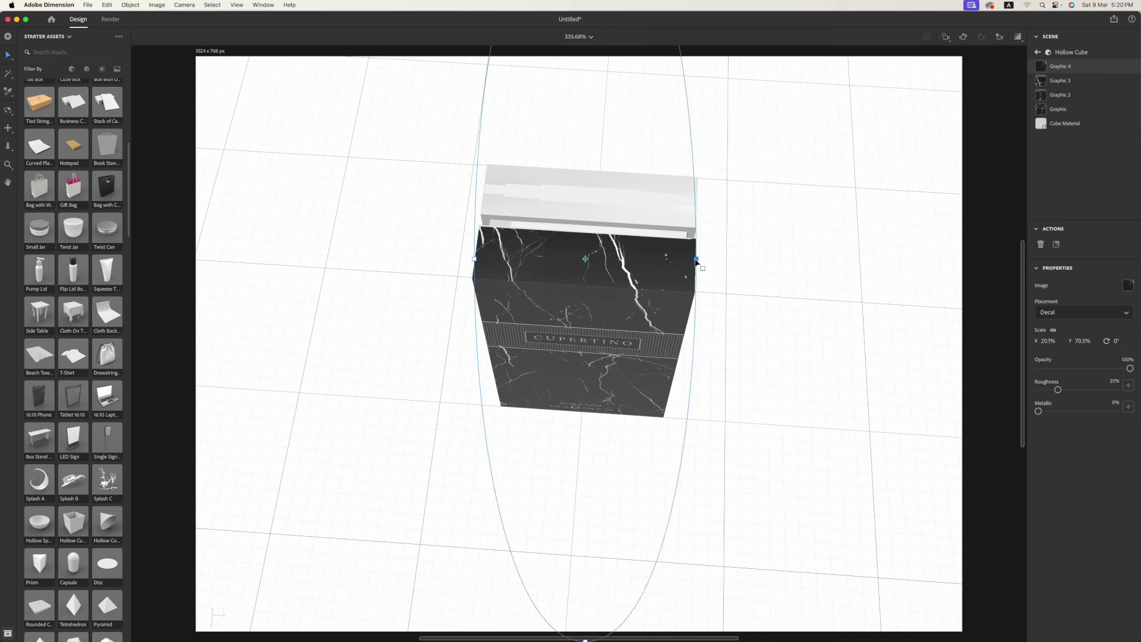
pyautogui.scroll(-2, 612, 419)
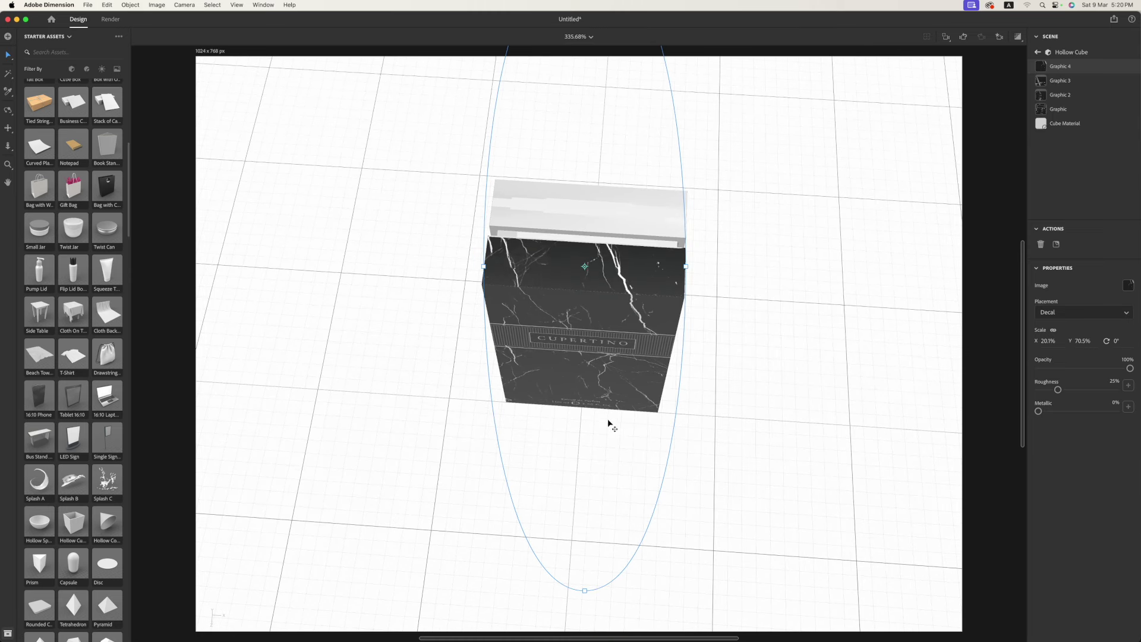
pyautogui.moveTo(585, 594); pyautogui.dragTo(585, 596)
pyautogui.click(769, 394)
pyautogui.press('1')
pyautogui.moveTo(700, 329)
pyautogui.mouseDown()
pyautogui.moveTo(638, 466)
pyautogui.moveTo(614, 362)
pyautogui.moveTo(626, 369)
pyautogui.mouseUp()
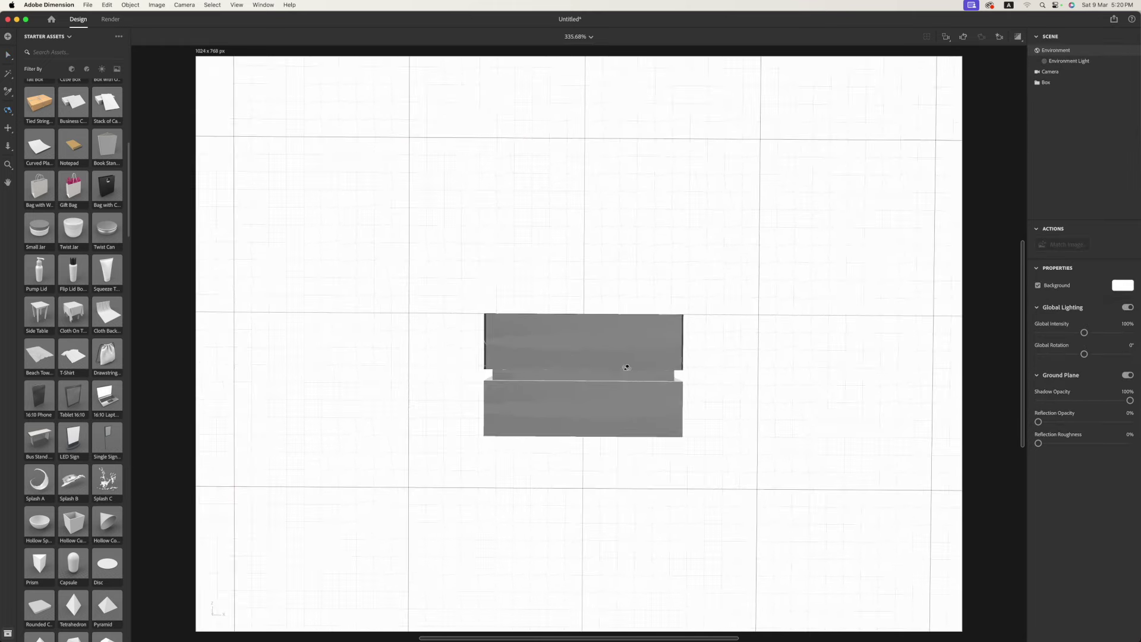
# - Select the top Hollow Cube and place the Cupertino-04 marble graphic on it
pyautogui.press('v')
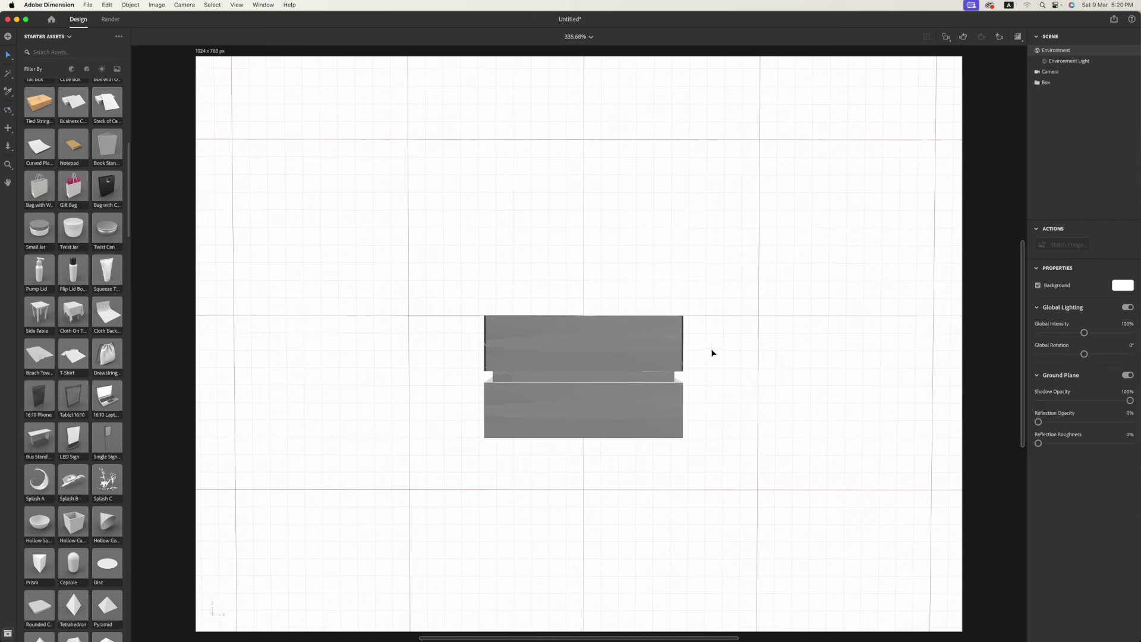
pyautogui.click(644, 337)
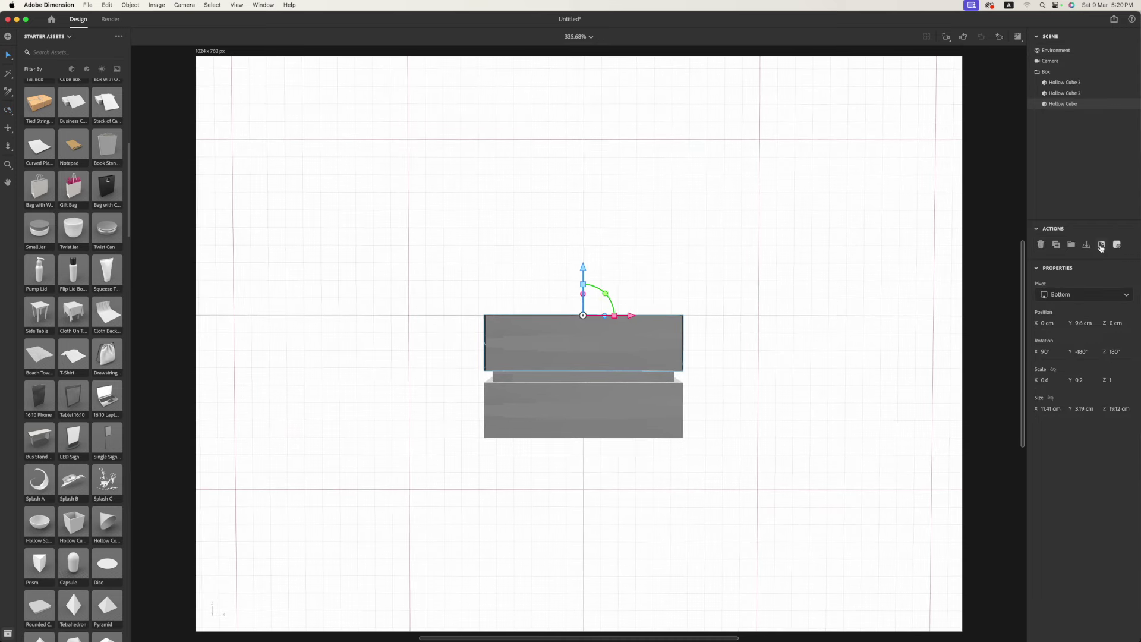
pyautogui.click(1102, 246)
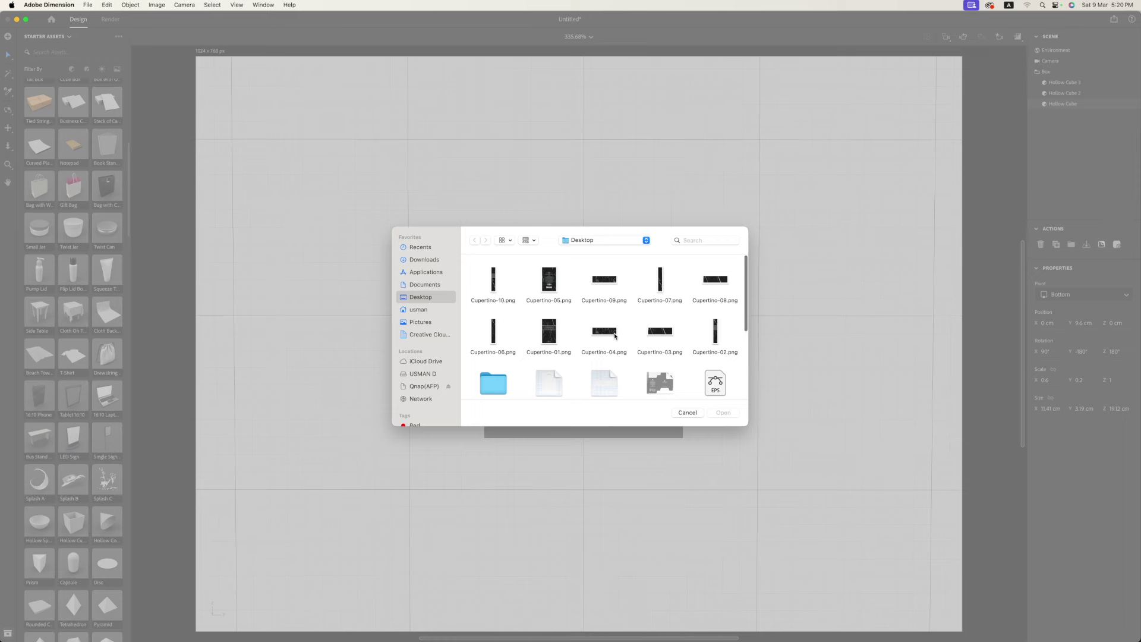
pyautogui.click(612, 334)
pyautogui.click(739, 416)
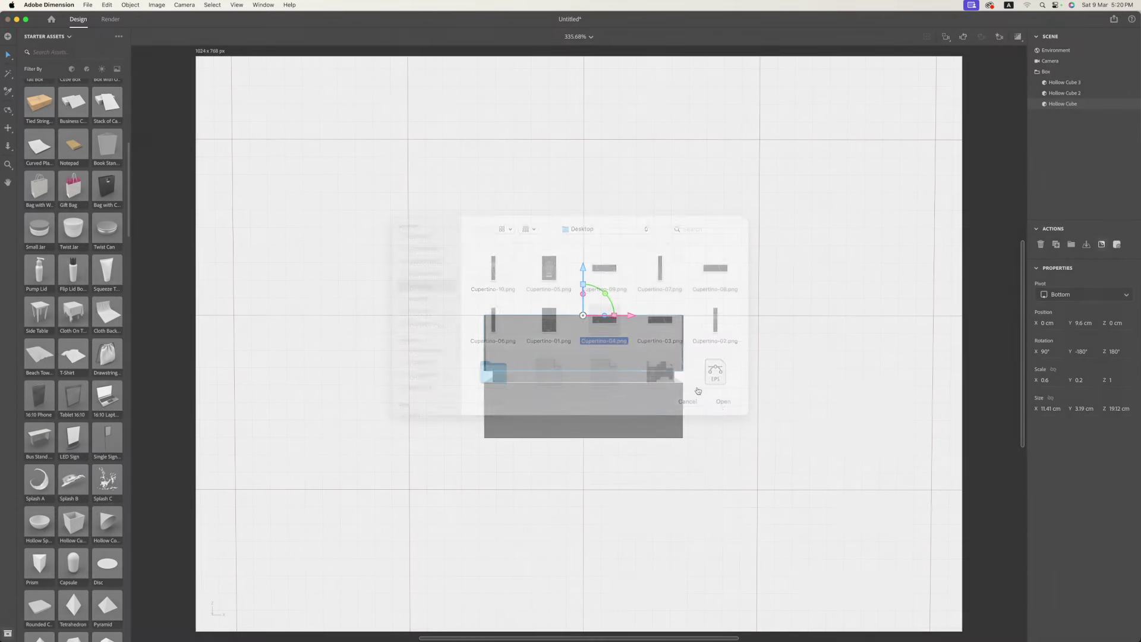
# - Stretch the Cupertino-04 decal to roughly 20% by 75% to fill the face
pyautogui.moveTo(583, 363); pyautogui.dragTo(583, 423)
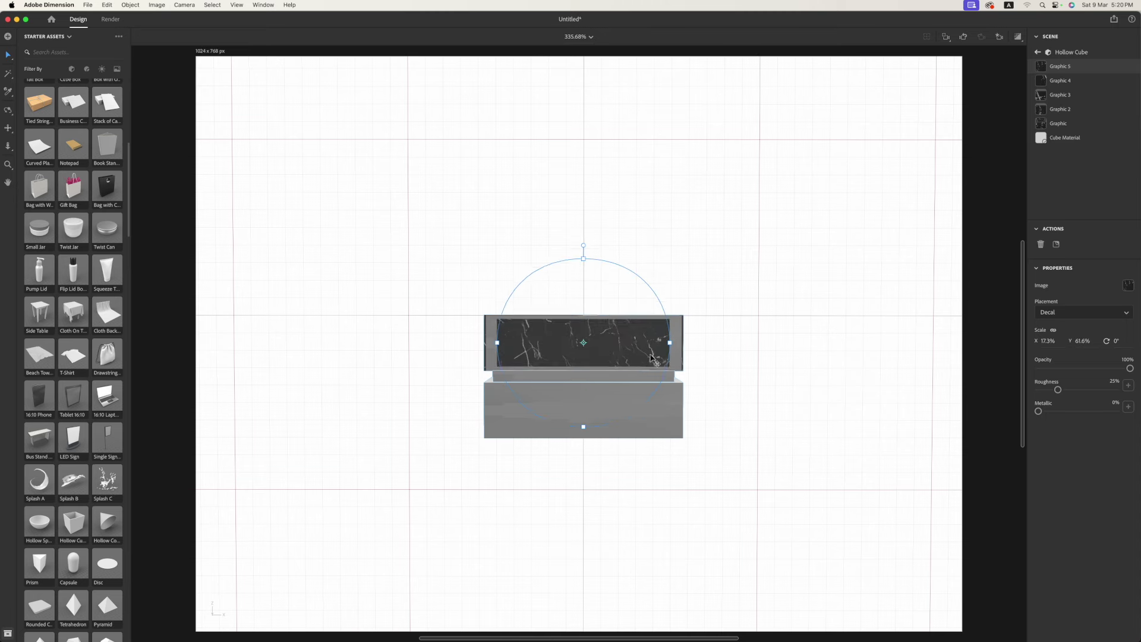
pyautogui.moveTo(672, 345); pyautogui.dragTo(685, 345)
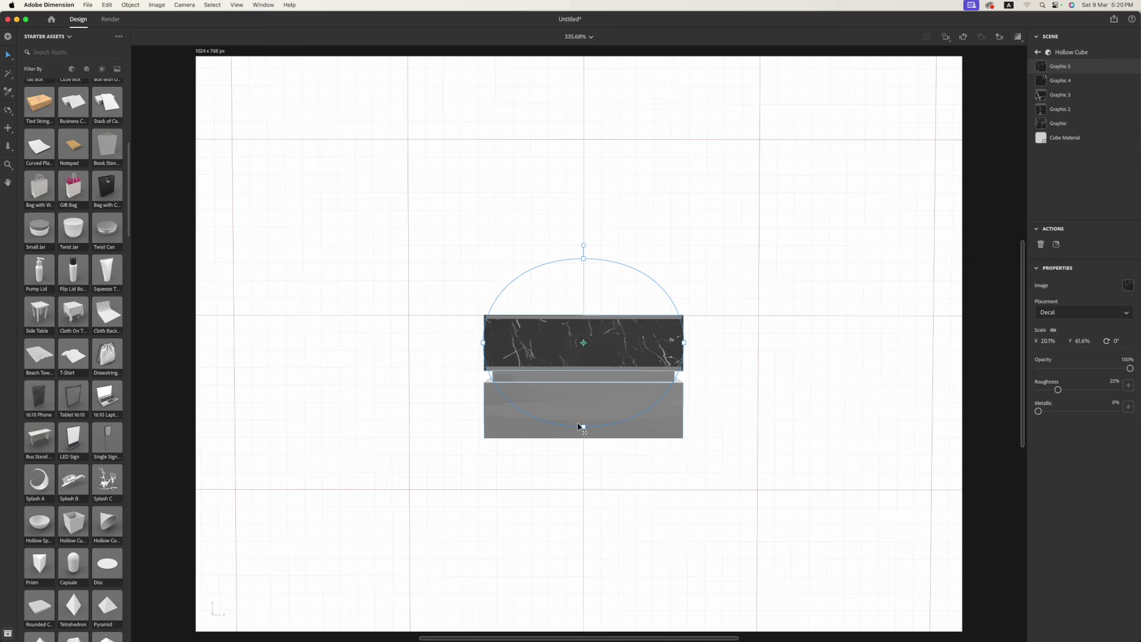
pyautogui.moveTo(583, 433); pyautogui.dragTo(585, 447)
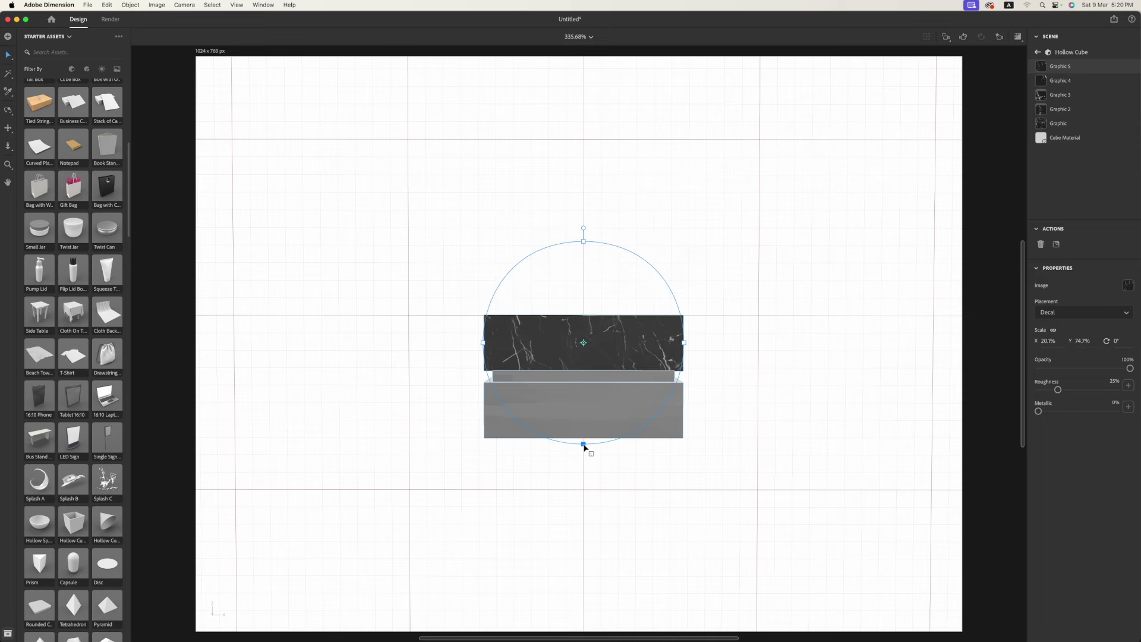
pyautogui.press('1')
pyautogui.moveTo(600, 410)
pyautogui.mouseDown()
pyautogui.moveTo(627, 482)
pyautogui.moveTo(544, 370)
pyautogui.moveTo(724, 365)
pyautogui.moveTo(671, 353)
pyautogui.moveTo(705, 420)
pyautogui.mouseUp()
# - List the hollow cube's graphics and move the Graphic layer to the top of the stack
pyautogui.press('v')
pyautogui.click(534, 279)
pyautogui.keyDown('alt'); pyautogui.moveTo(572, 243); pyautogui.dragTo(579, 228); pyautogui.keyUp('alt')
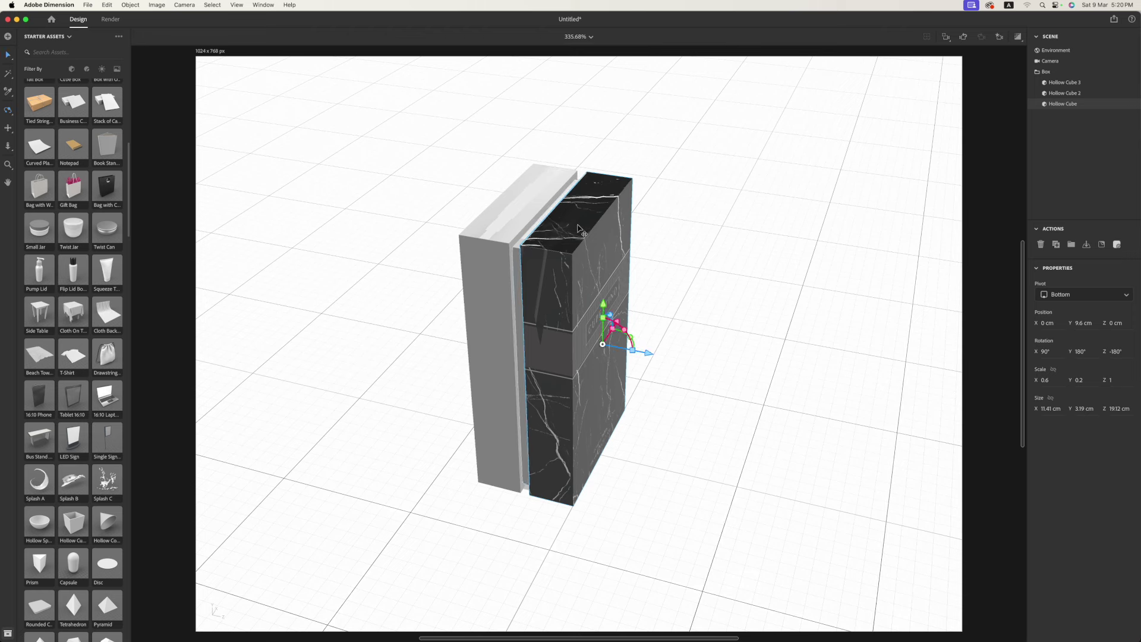
pyautogui.click(1131, 106)
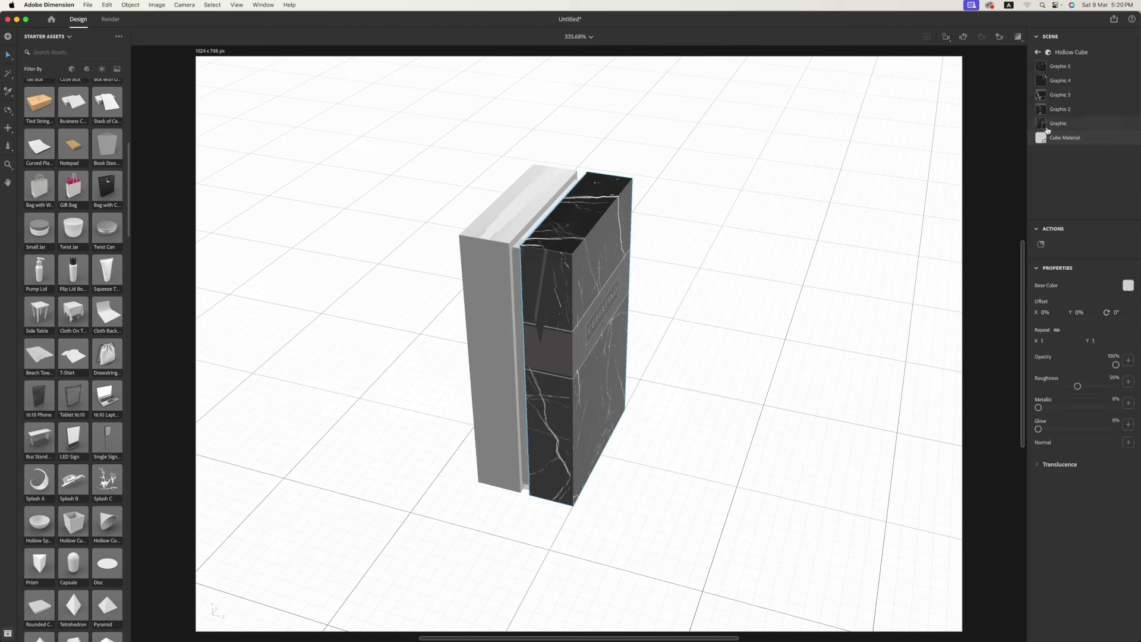
pyautogui.click(1054, 125)
pyautogui.moveTo(1054, 124); pyautogui.dragTo(1058, 79)
# - Try moving Graphic 2 above Graphic 4, undo the reorder, and clear the selection
pyautogui.click(1057, 125)
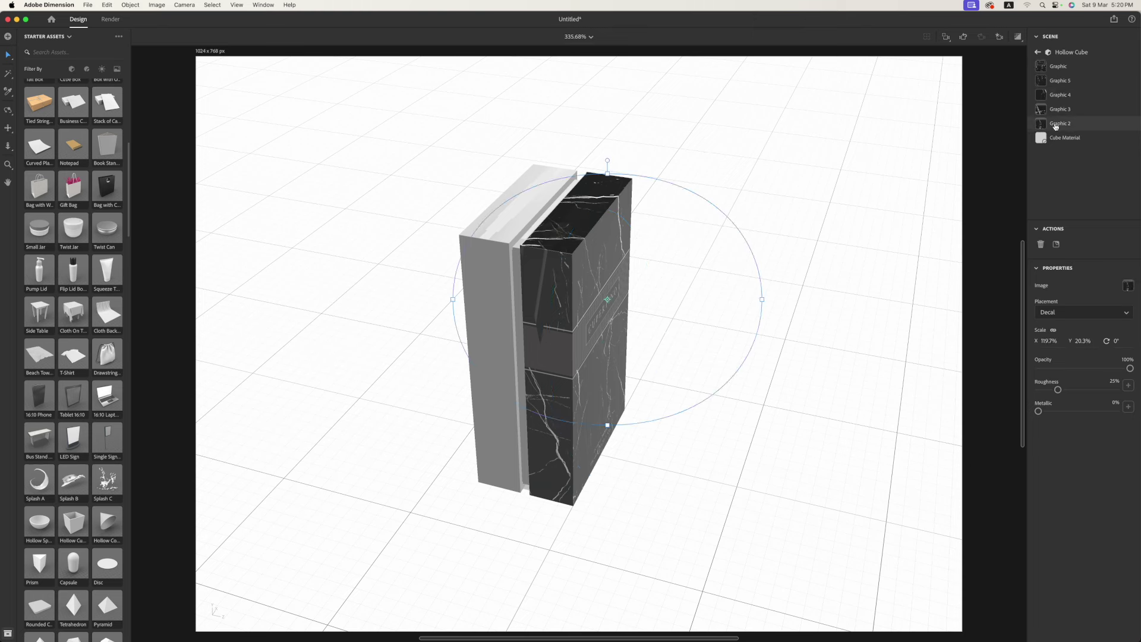
pyautogui.moveTo(1057, 126)
pyautogui.mouseDown()
pyautogui.moveTo(1058, 81)
pyautogui.moveTo(1060, 122)
pyautogui.mouseUp()
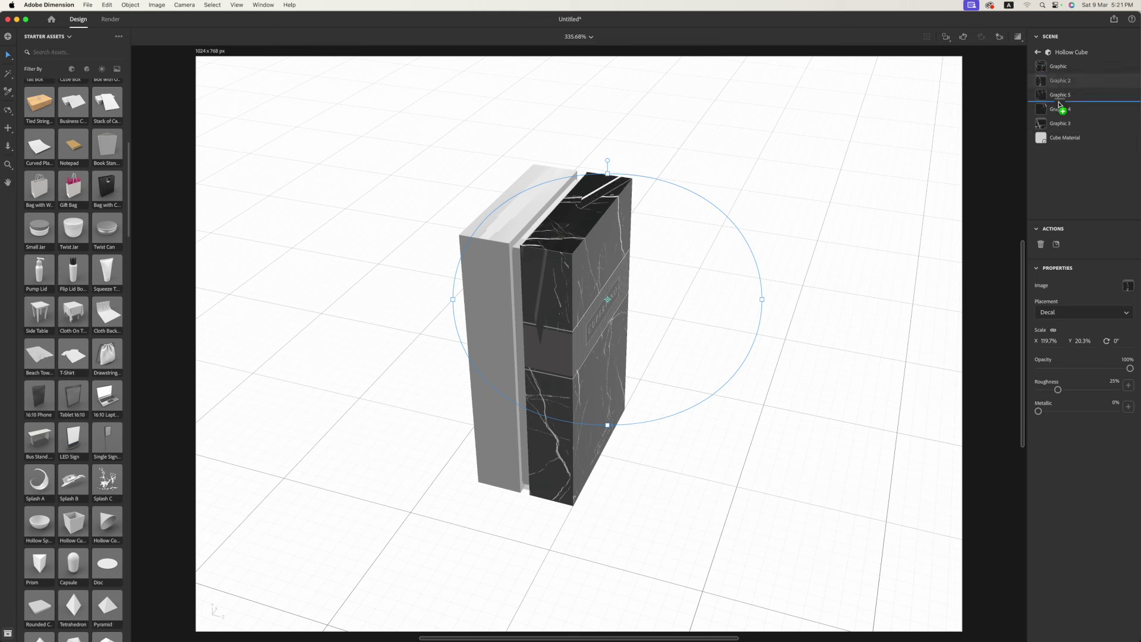
pyautogui.click(1057, 95)
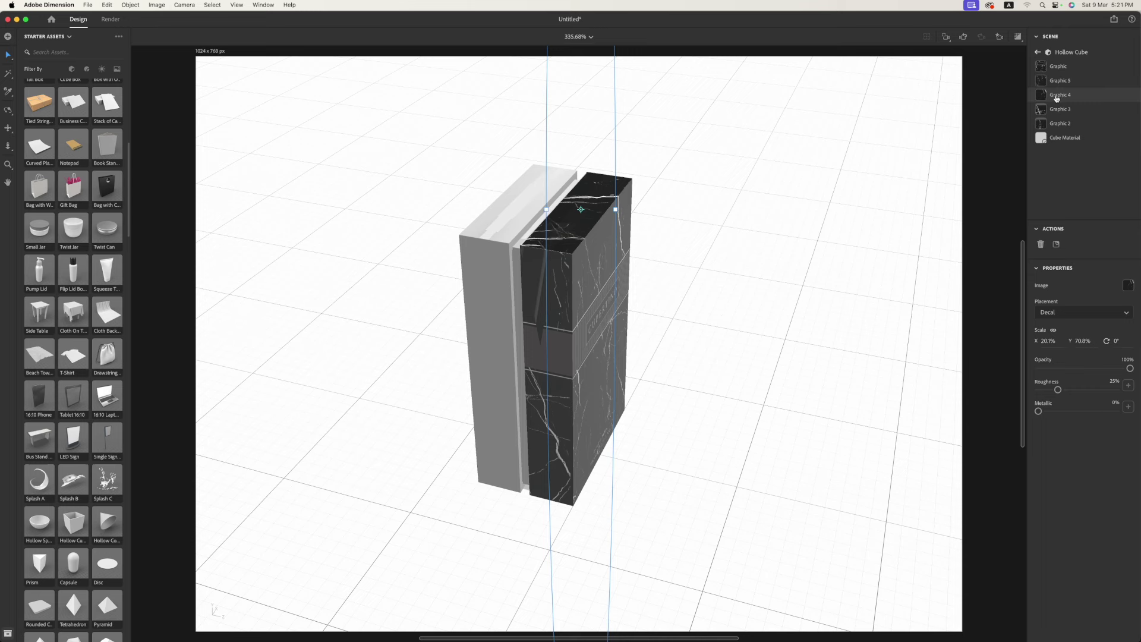
pyautogui.moveTo(1058, 126); pyautogui.dragTo(1058, 96)
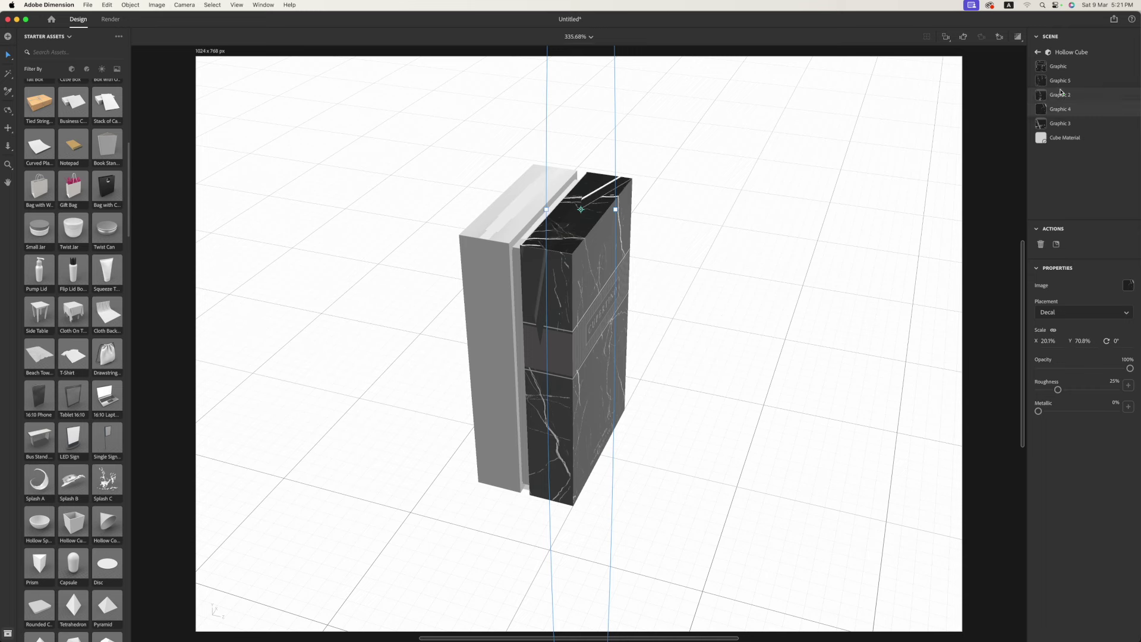
pyautogui.press('super+z')
pyautogui.click(680, 533)
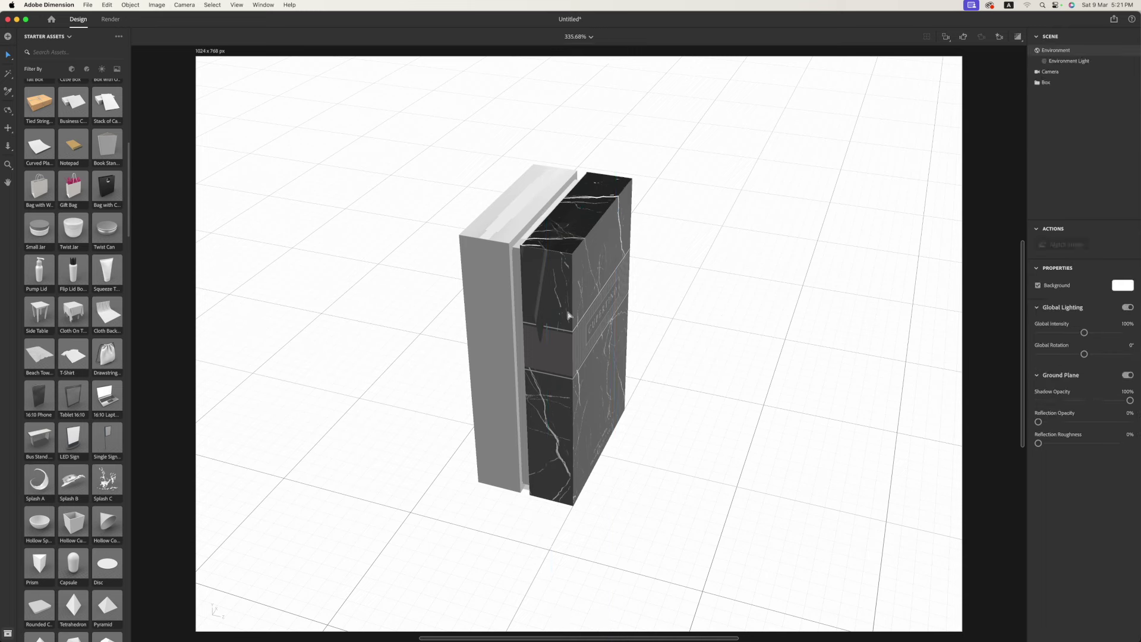
# - Turn to the CUPERTINO front of the box and shrink the front decal vertically
pyautogui.click(572, 232)
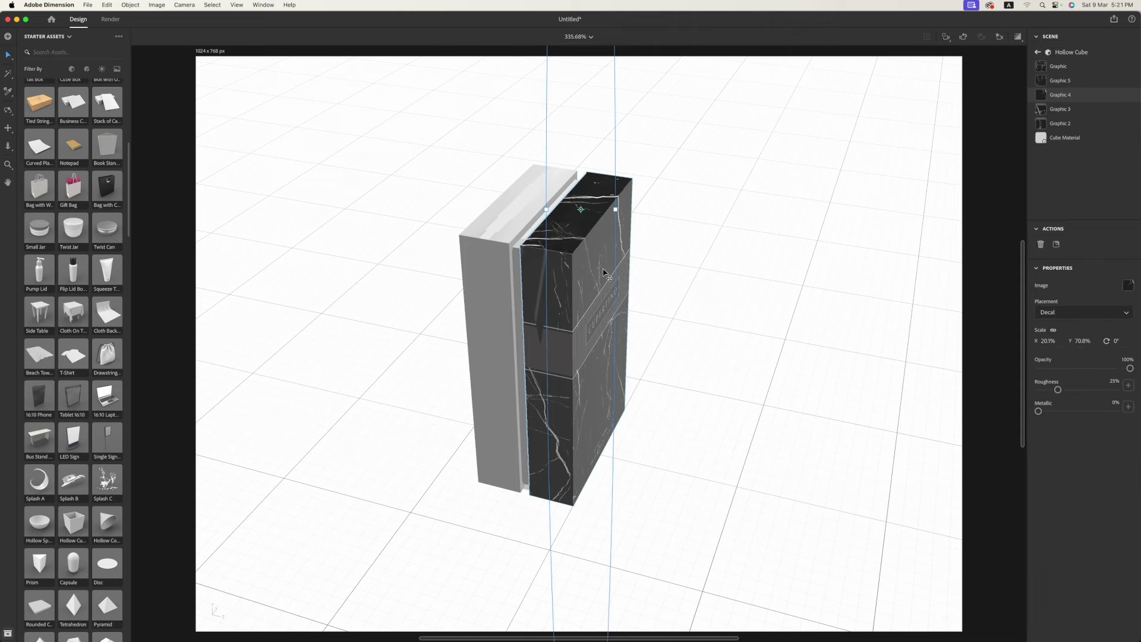
pyautogui.scroll(-3, 604, 315)
pyautogui.scroll(-3, 604, 316)
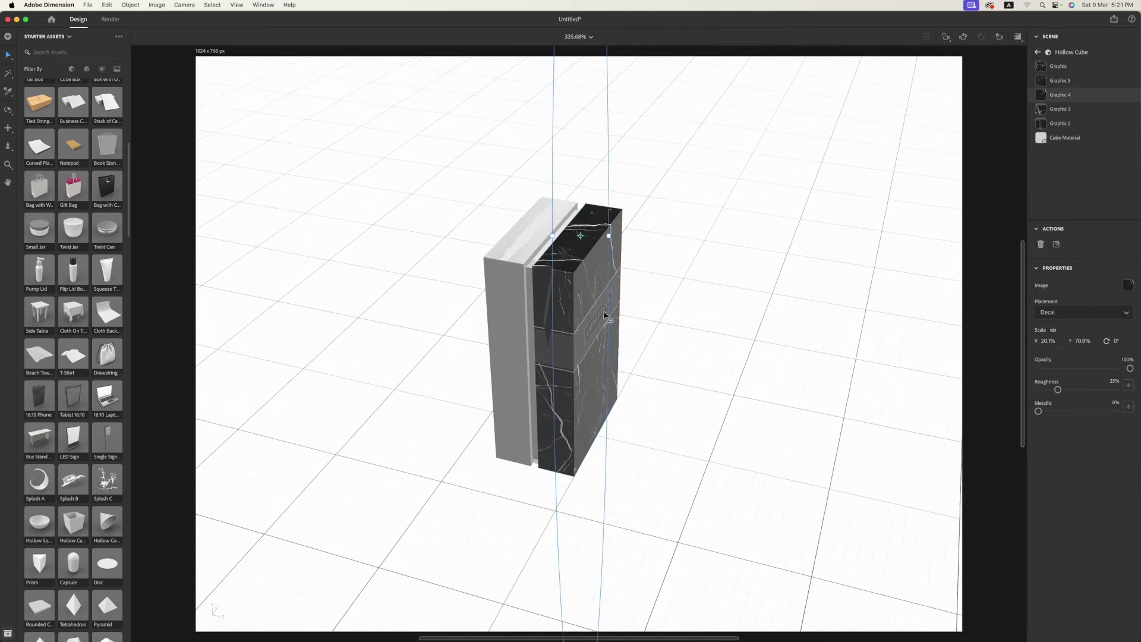
pyautogui.scroll(-3, 672, 339)
pyautogui.click(620, 364)
pyautogui.moveTo(620, 365)
pyautogui.mouseDown()
pyautogui.moveTo(505, 383)
pyautogui.moveTo(483, 237)
pyautogui.moveTo(537, 201)
pyautogui.moveTo(575, 391)
pyautogui.moveTo(497, 369)
pyautogui.moveTo(519, 301)
pyautogui.moveTo(600, 373)
pyautogui.moveTo(618, 375)
pyautogui.mouseUp()
pyautogui.press('v')
pyautogui.click(627, 374)
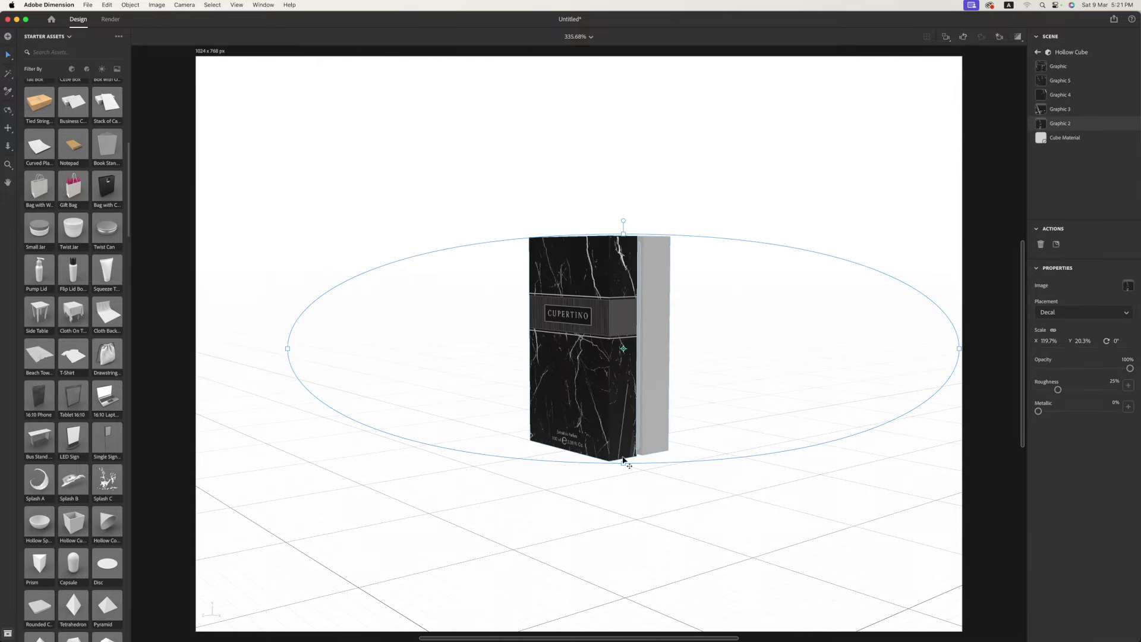
pyautogui.moveTo(626, 468)
pyautogui.mouseDown()
pyautogui.moveTo(630, 447)
pyautogui.moveTo(642, 461)
pyautogui.mouseUp()
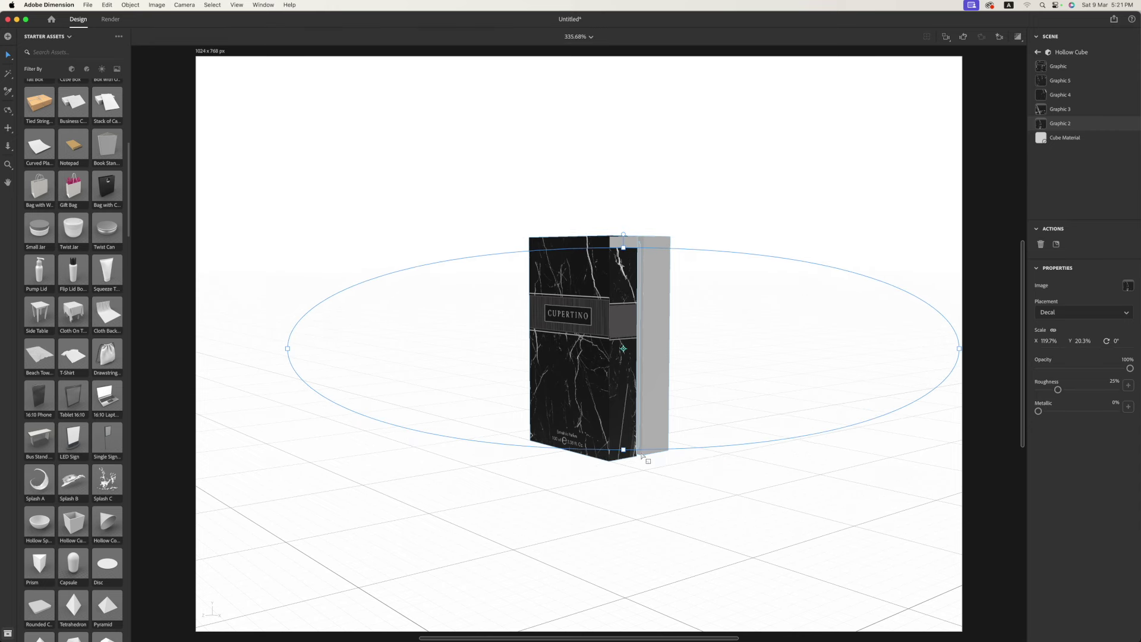
# - Preview Graphic 3's image and move it up to second place in the stack
pyautogui.click(1054, 113)
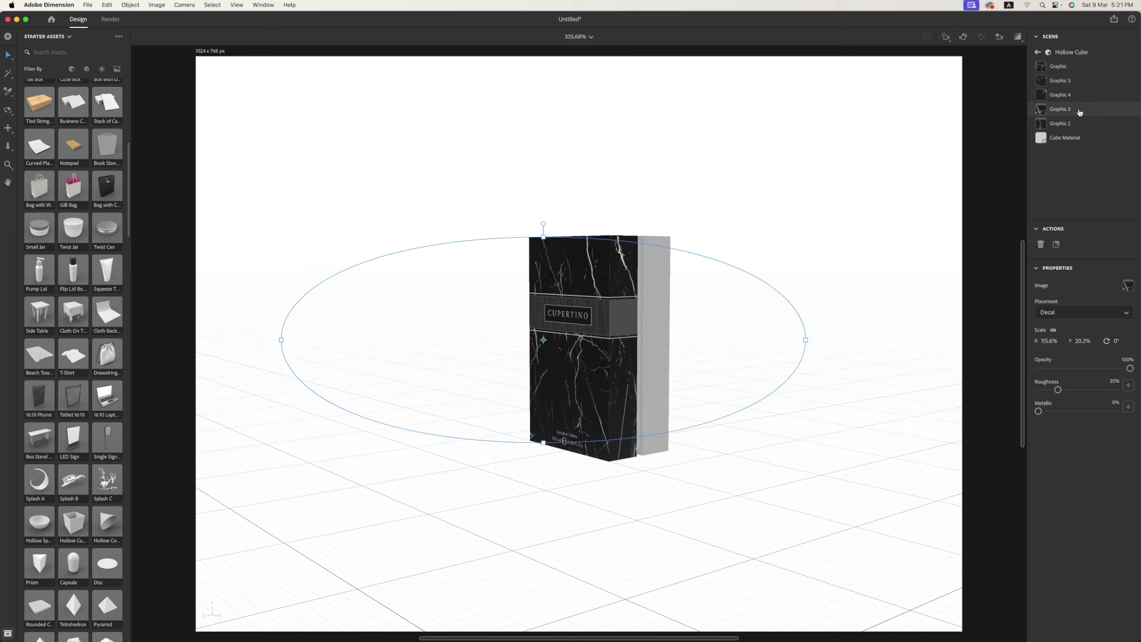
pyautogui.click(1129, 287)
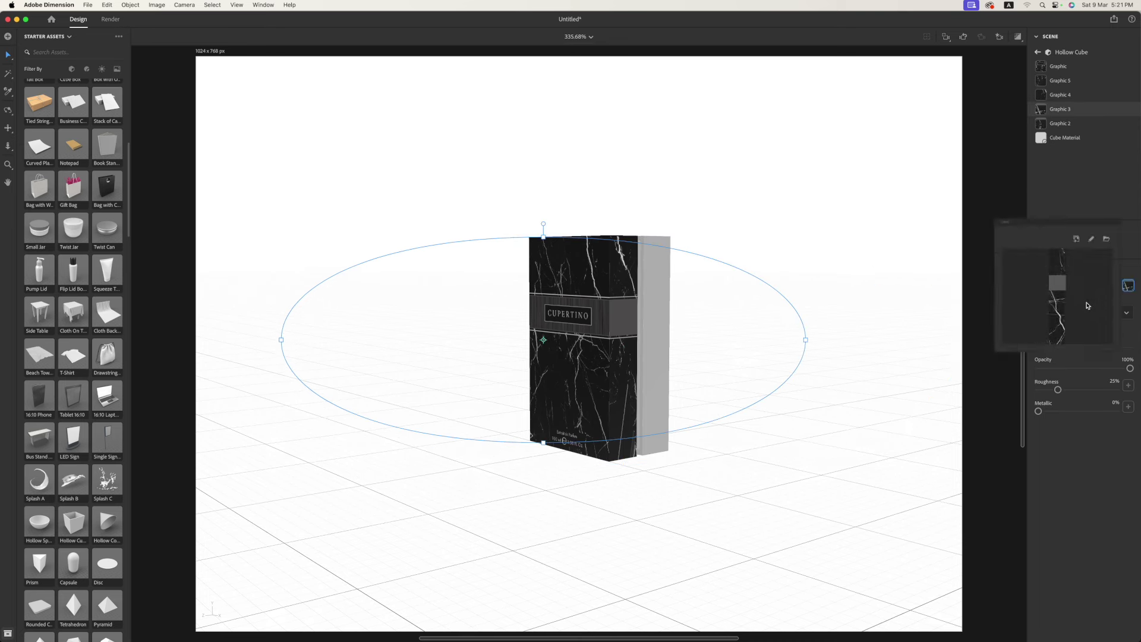
pyautogui.click(1101, 212)
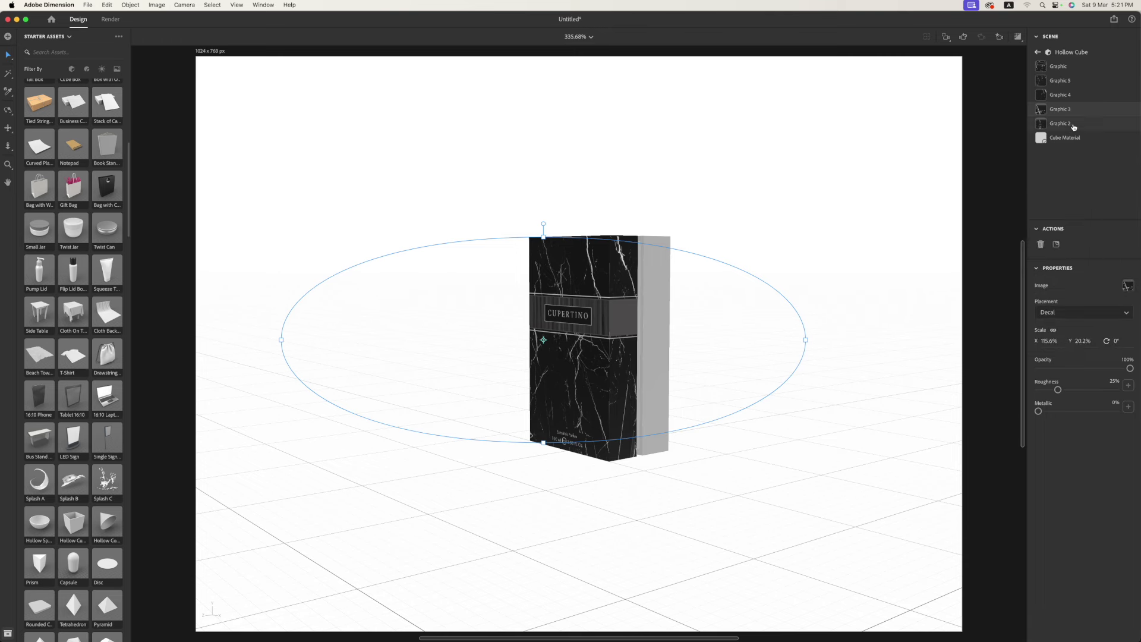
pyautogui.moveTo(1054, 111); pyautogui.dragTo(1055, 83)
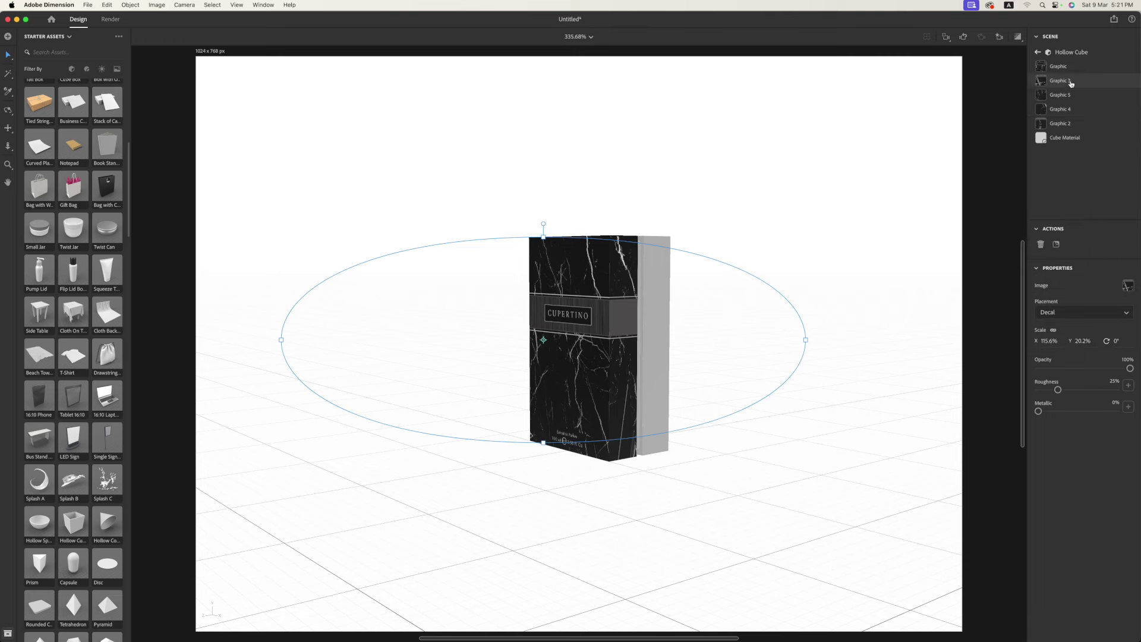
# - Preview Graphic 2's image, move it higher in the decal stack, and deselect
pyautogui.click(1059, 125)
pyautogui.click(1128, 286)
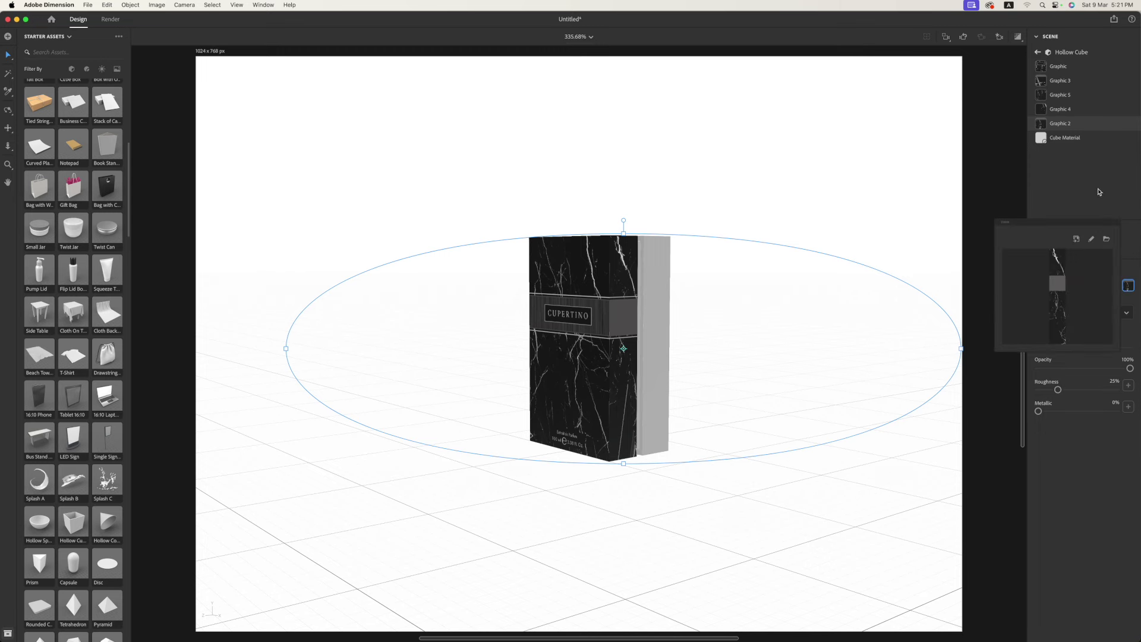
pyautogui.click(1099, 192)
pyautogui.moveTo(1067, 124); pyautogui.dragTo(1071, 99)
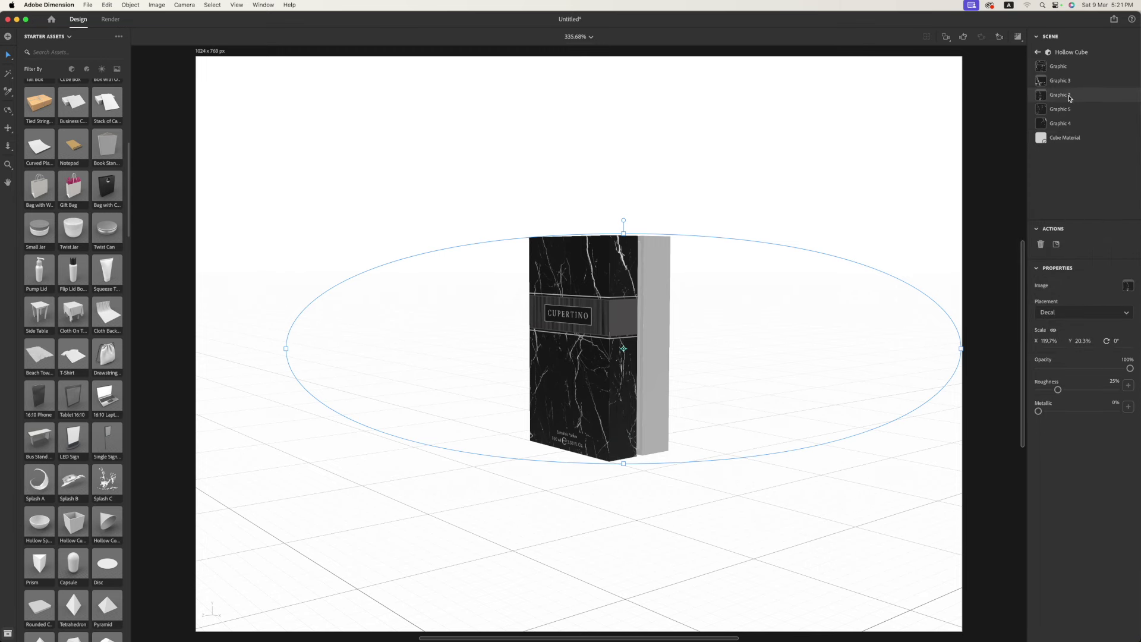
pyautogui.click(755, 524)
# - Orbit to a near-frontal view and narrow the front marble decal slightly
pyautogui.press('1')
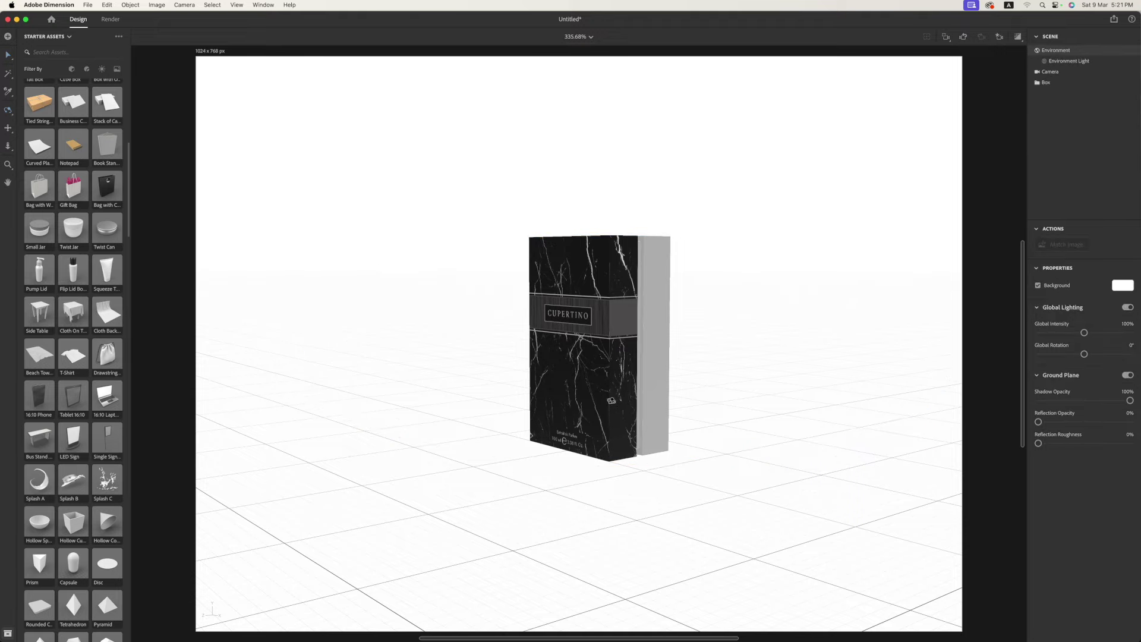
pyautogui.moveTo(761, 529); pyautogui.dragTo(769, 404)
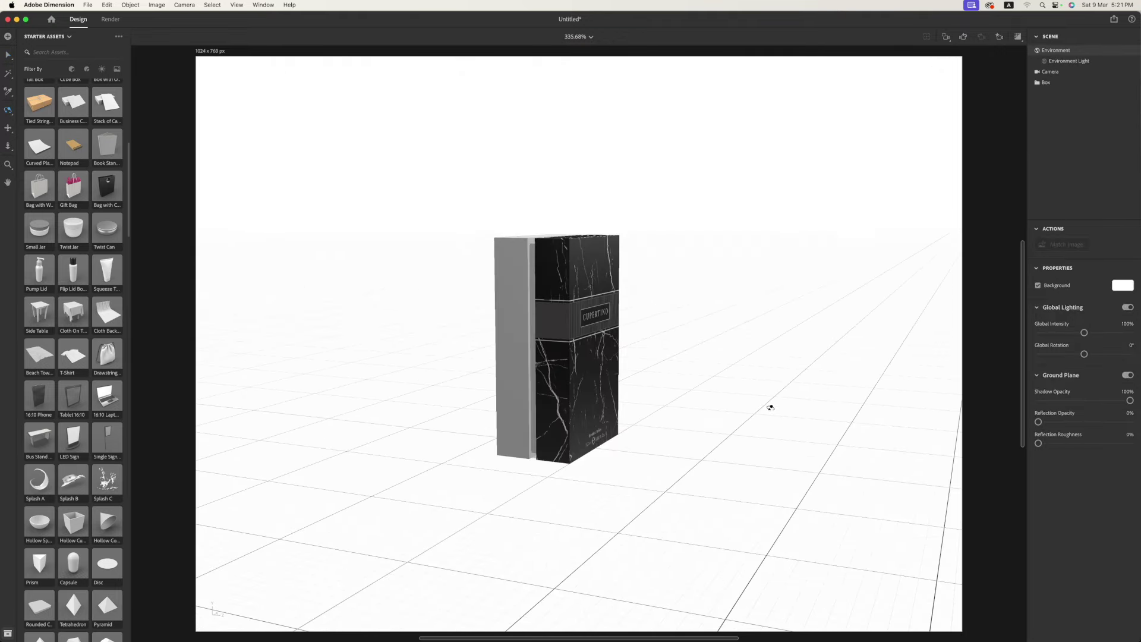
pyautogui.moveTo(580, 411)
pyautogui.mouseDown()
pyautogui.moveTo(602, 436)
pyautogui.moveTo(630, 377)
pyautogui.moveTo(586, 398)
pyautogui.mouseUp()
pyautogui.moveTo(630, 327); pyautogui.dragTo(596, 322)
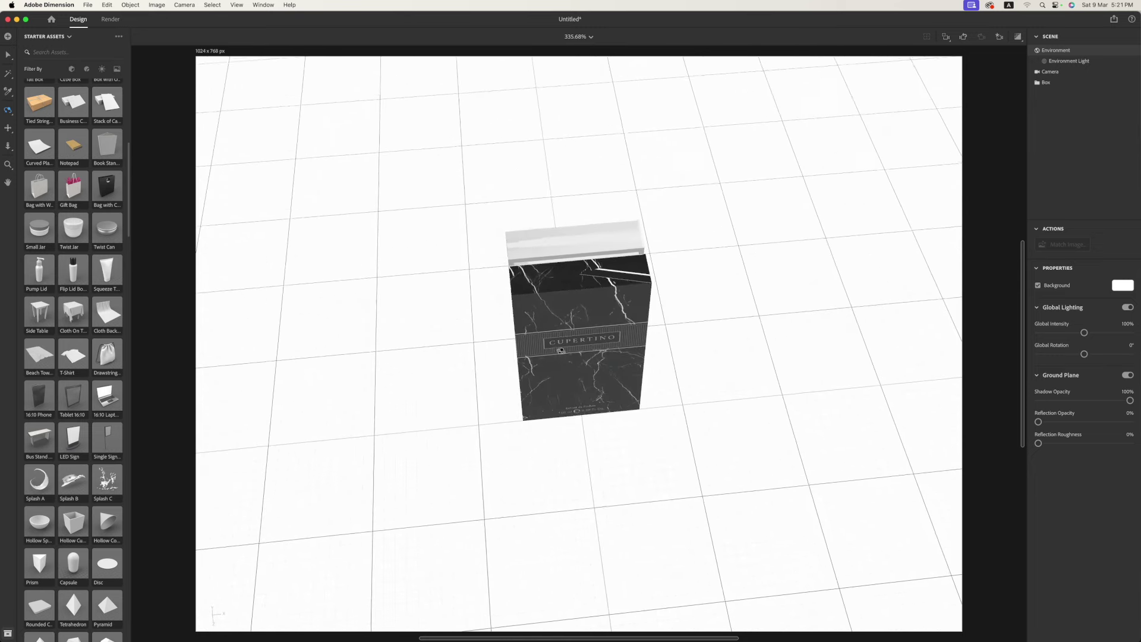
pyautogui.press('v')
pyautogui.doubleClick(565, 284)
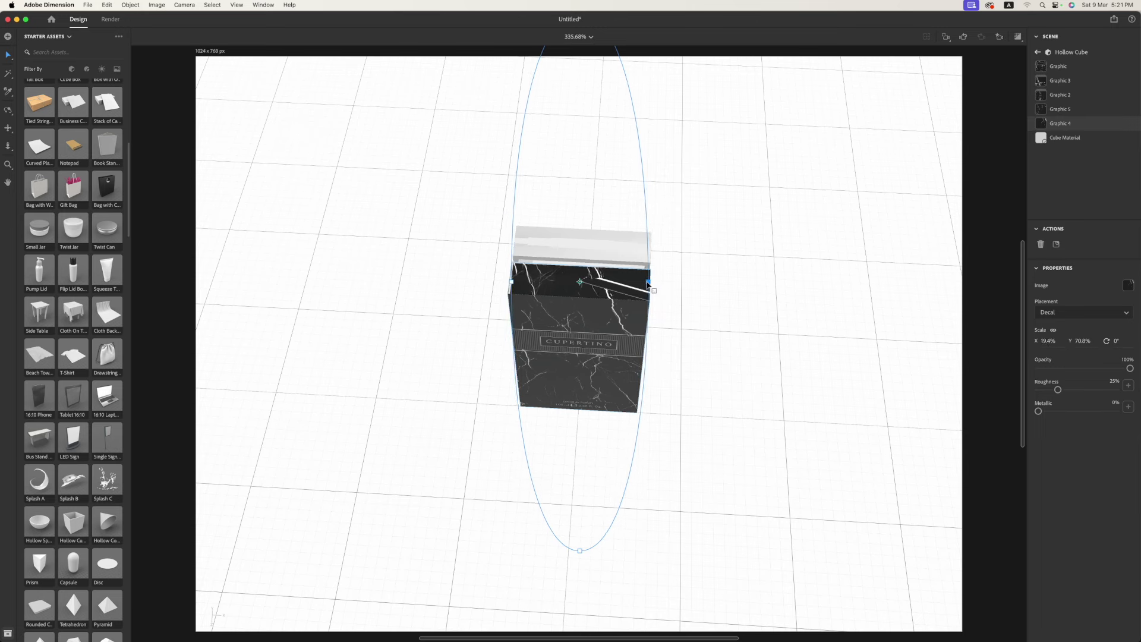
pyautogui.moveTo(648, 285); pyautogui.dragTo(639, 287)
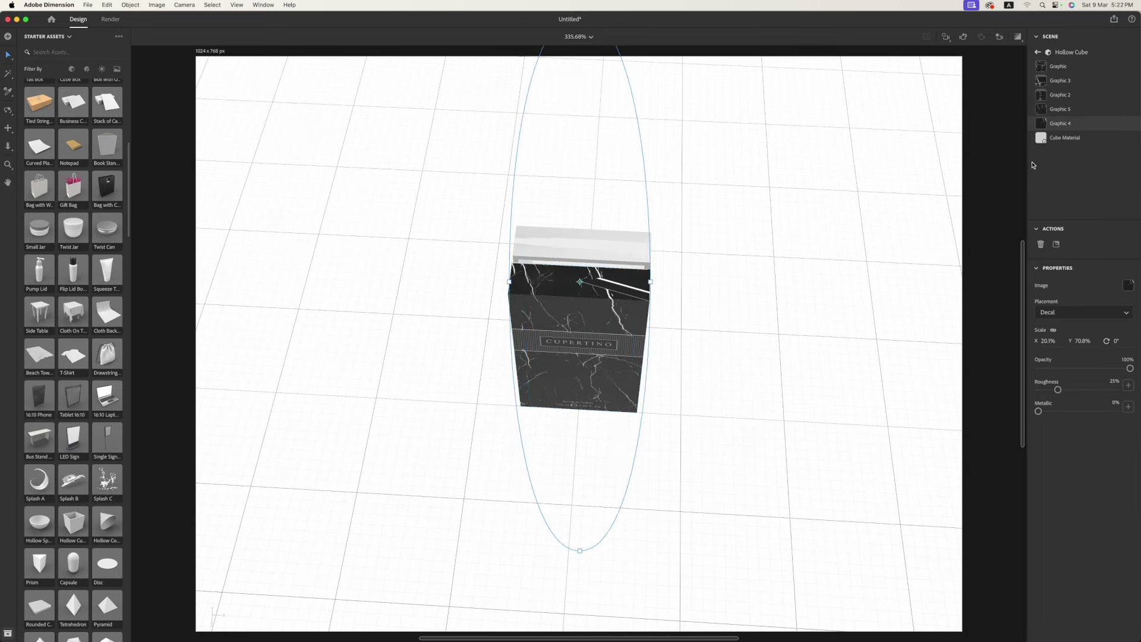
# - Reorder Graphic 4 so it sits just below Graphic in the decal stack
pyautogui.moveTo(1062, 125); pyautogui.dragTo(1064, 61)
pyautogui.press('1')
pyautogui.moveTo(782, 322)
pyautogui.mouseDown()
pyautogui.moveTo(688, 260)
pyautogui.moveTo(635, 458)
pyautogui.moveTo(662, 252)
pyautogui.moveTo(652, 324)
pyautogui.moveTo(752, 385)
pyautogui.moveTo(851, 385)
pyautogui.moveTo(801, 432)
pyautogui.mouseUp()
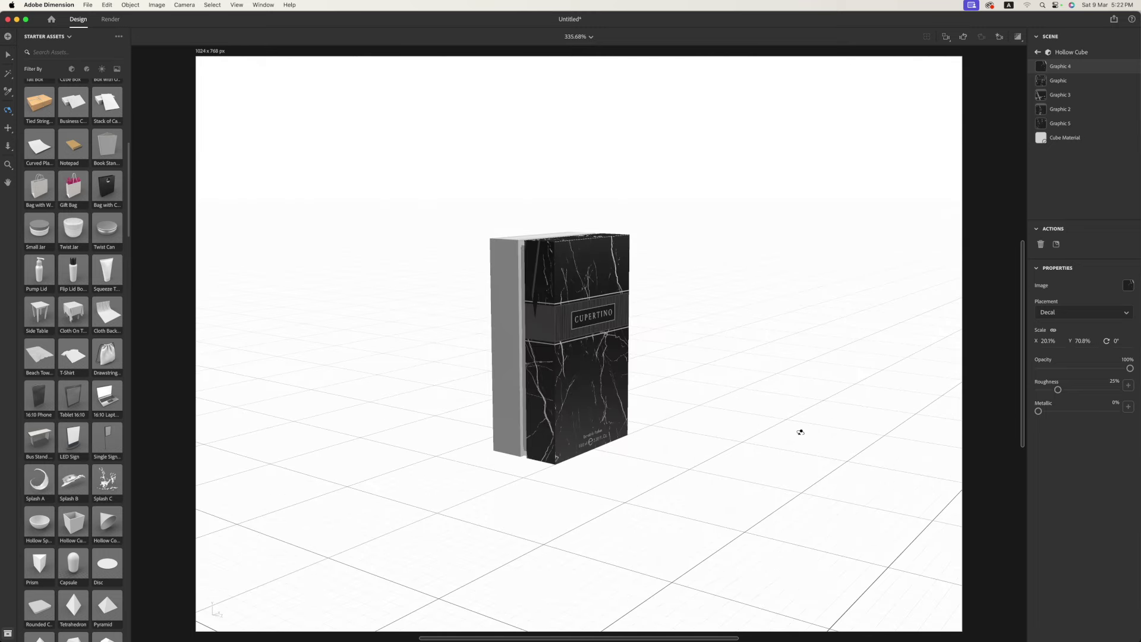
pyautogui.press('v')
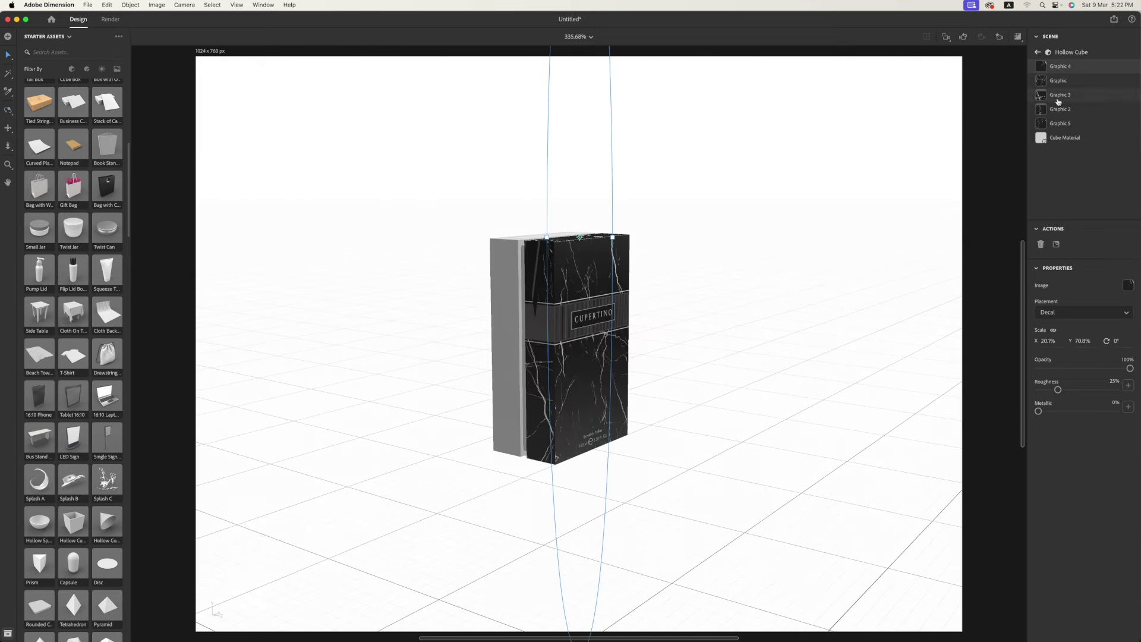
pyautogui.moveTo(1055, 67); pyautogui.dragTo(1058, 88)
pyautogui.scroll(-3, 644, 509)
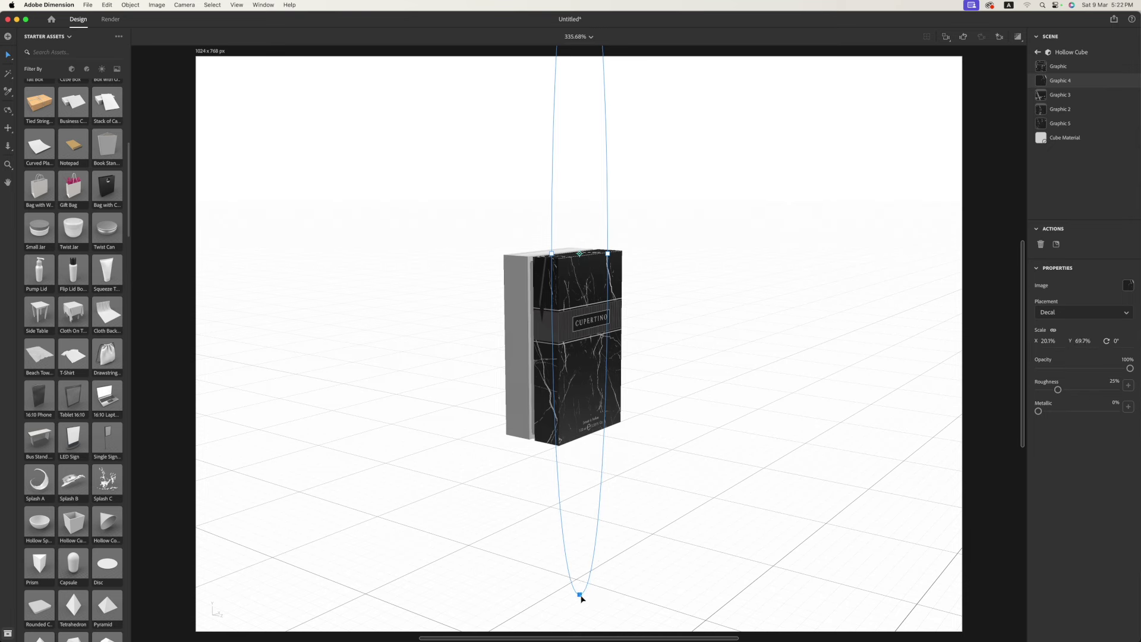
# - Adjust the decal's edges to roughly 20% by 70% so it fits the box front
pyautogui.moveTo(581, 596); pyautogui.dragTo(580, 584)
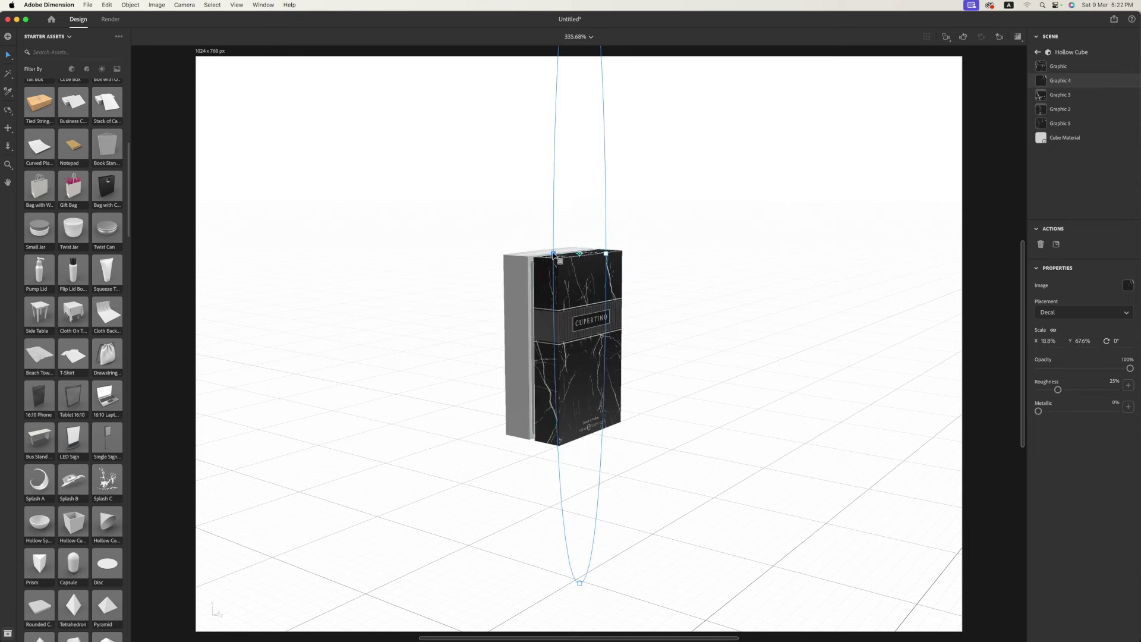
pyautogui.moveTo(554, 255); pyautogui.dragTo(552, 254)
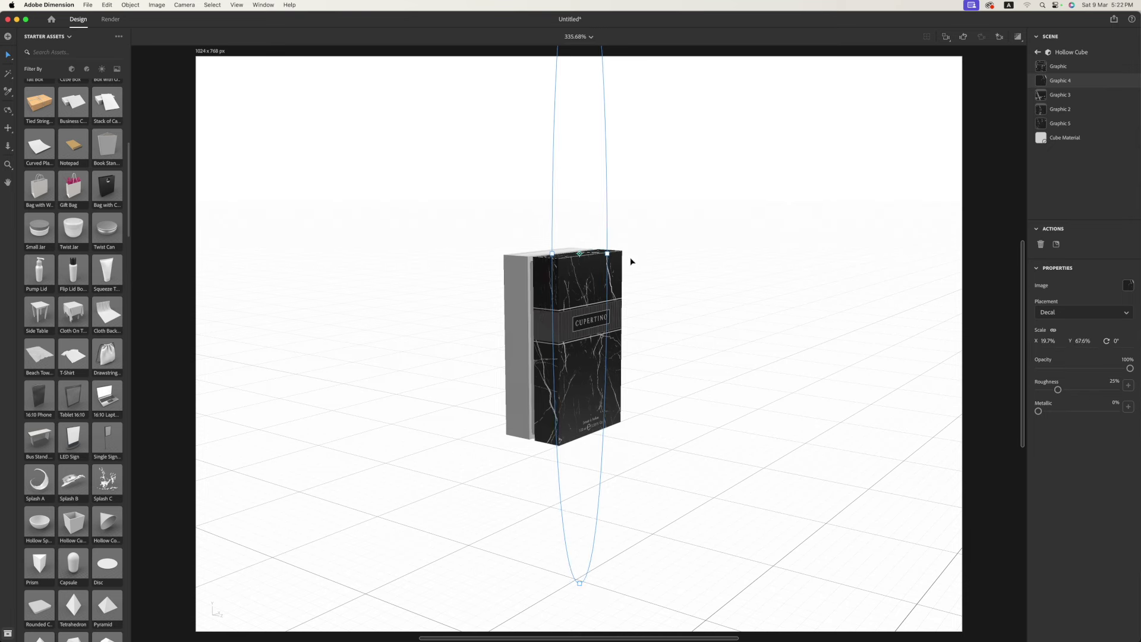
pyautogui.moveTo(631, 258); pyautogui.dragTo(588, 321, button='right')
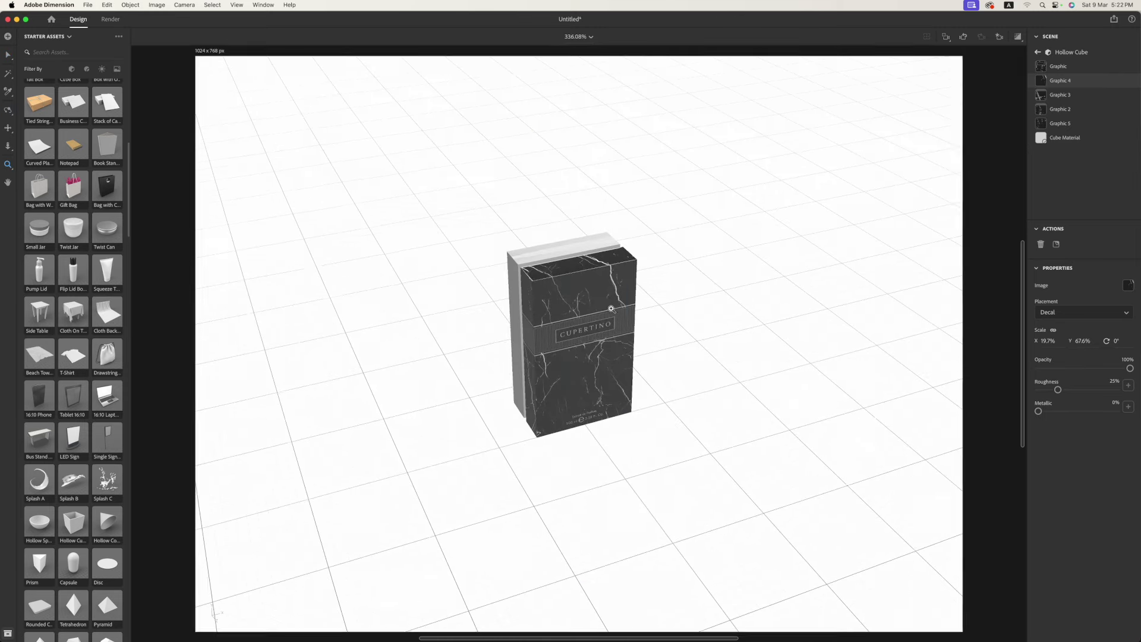
pyautogui.keyDown('ctrl'); pyautogui.scroll(3, 656, 344); pyautogui.keyUp('ctrl')
pyautogui.moveTo(498, 257); pyautogui.dragTo(497, 255)
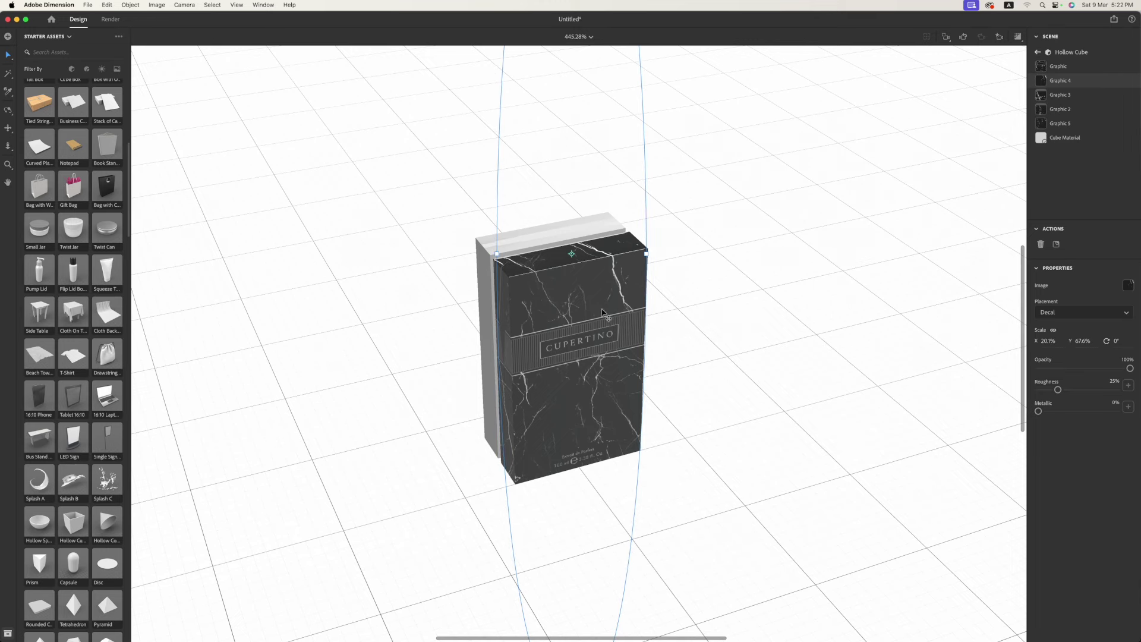
pyautogui.moveTo(641, 485); pyautogui.dragTo(635, 486, button='right')
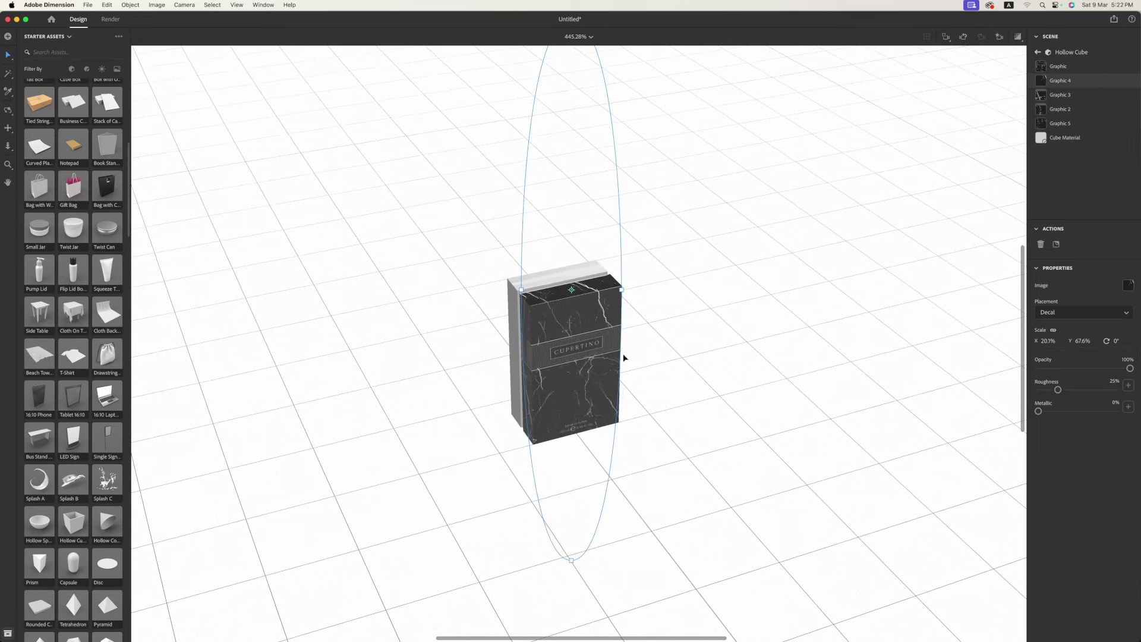
pyautogui.moveTo(572, 562); pyautogui.dragTo(572, 568)
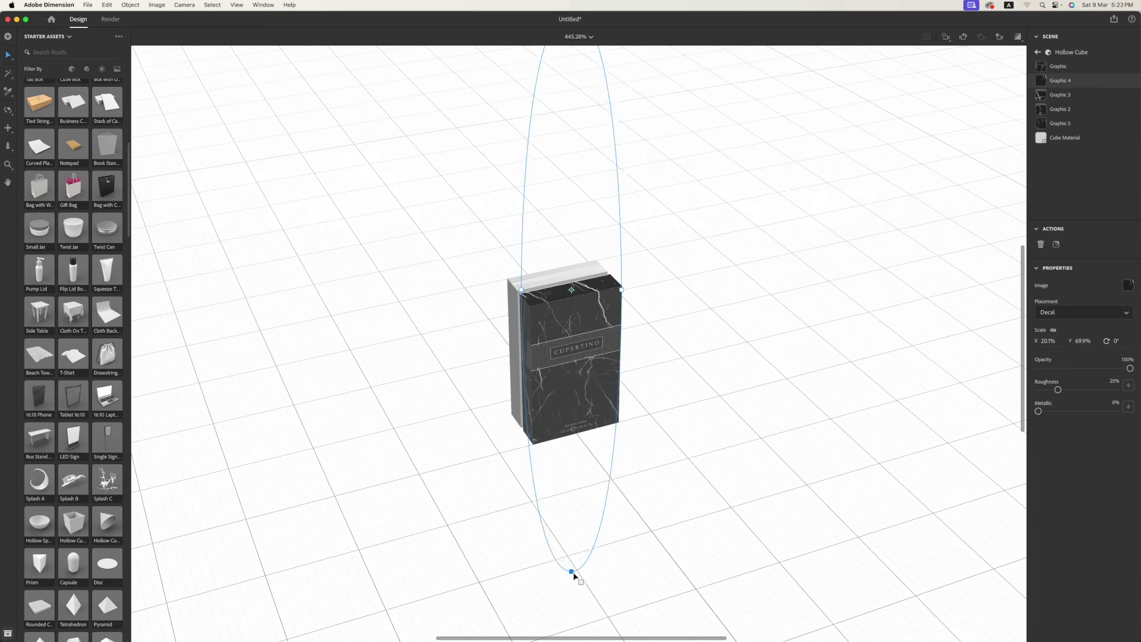
pyautogui.moveTo(574, 575); pyautogui.dragTo(573, 549)
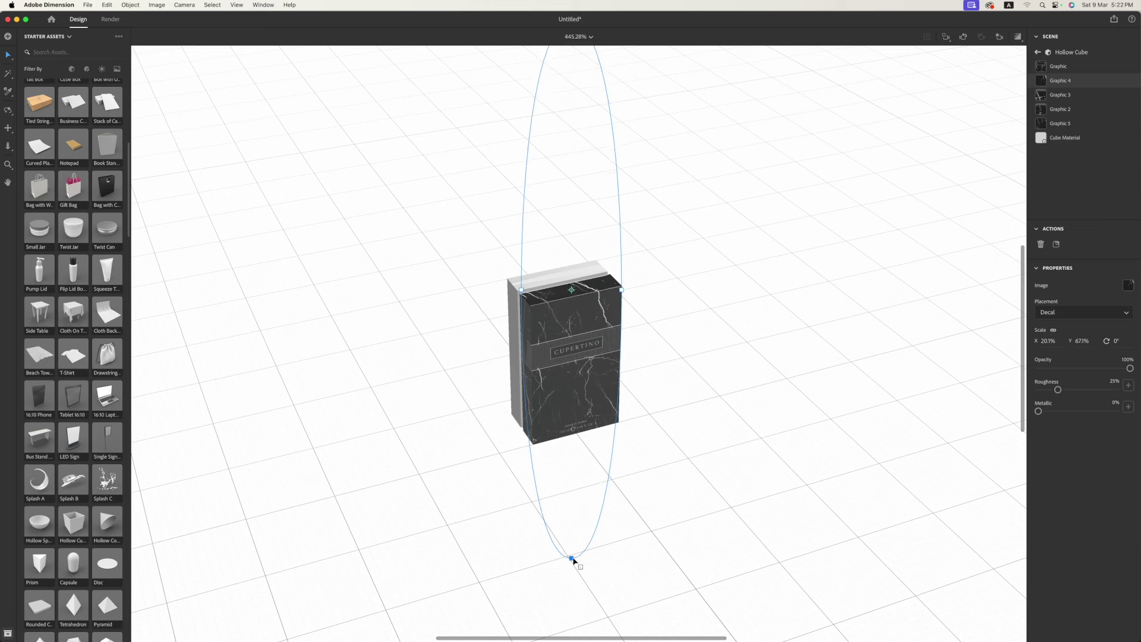
pyautogui.moveTo(574, 550); pyautogui.dragTo(573, 575)
pyautogui.moveTo(522, 290); pyautogui.dragTo(523, 290)
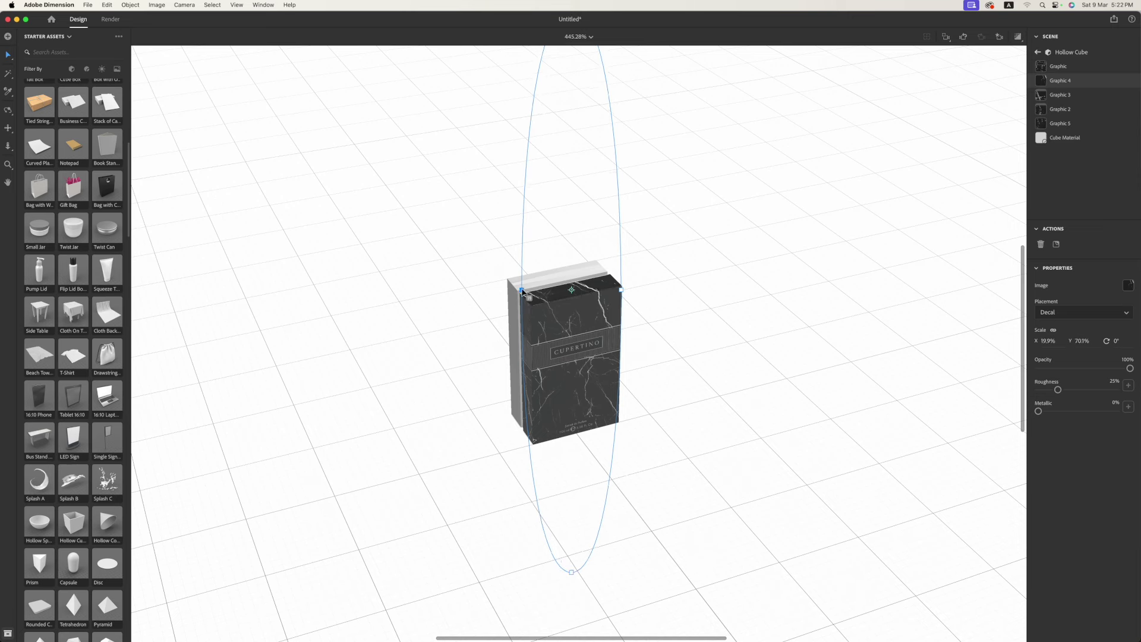
pyautogui.click(729, 355)
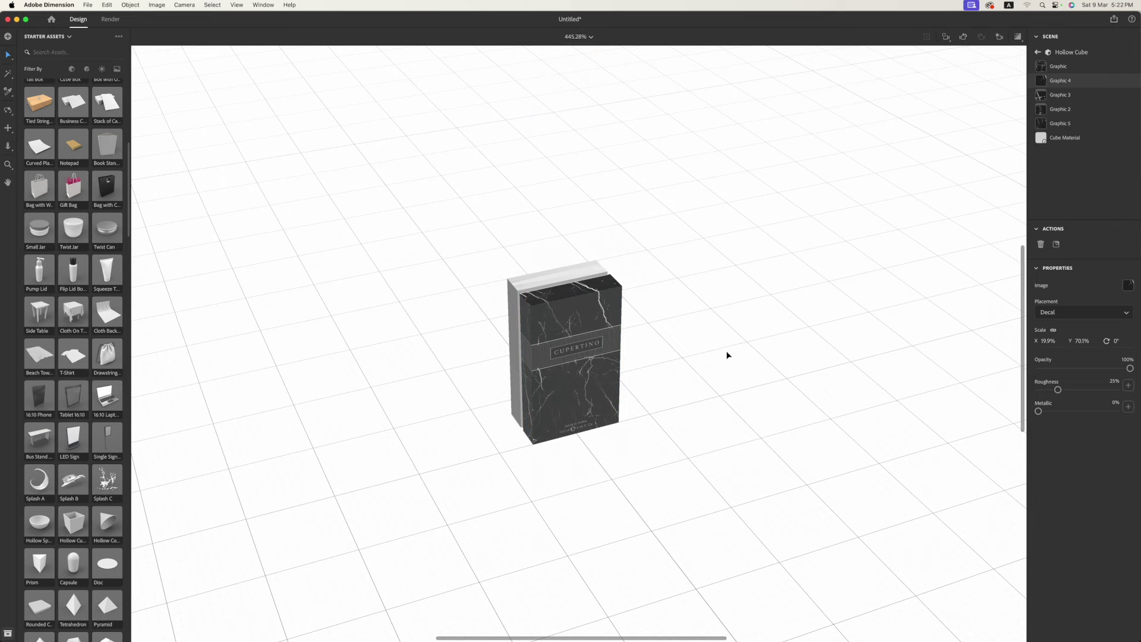
# - Jump to the View 1 camera bookmark and orbit to a straight-on front view
pyautogui.click(999, 37)
pyautogui.click(976, 70)
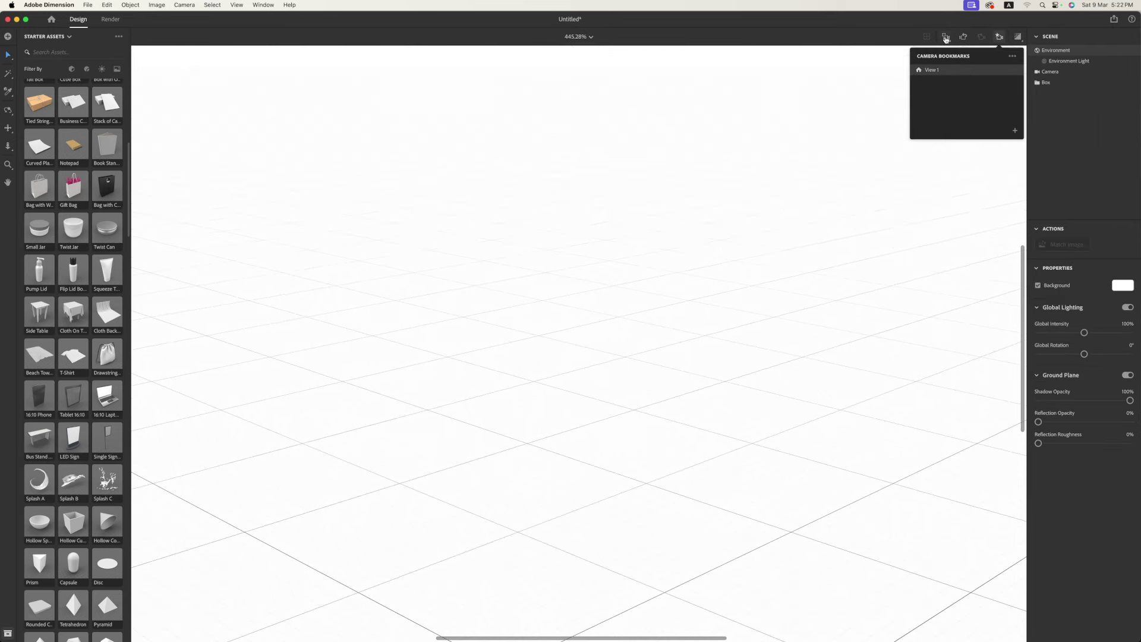
pyautogui.click(946, 39)
pyautogui.press('1')
pyautogui.moveTo(662, 321)
pyautogui.mouseDown()
pyautogui.moveTo(728, 345)
pyautogui.moveTo(557, 359)
pyautogui.moveTo(647, 358)
pyautogui.mouseUp()
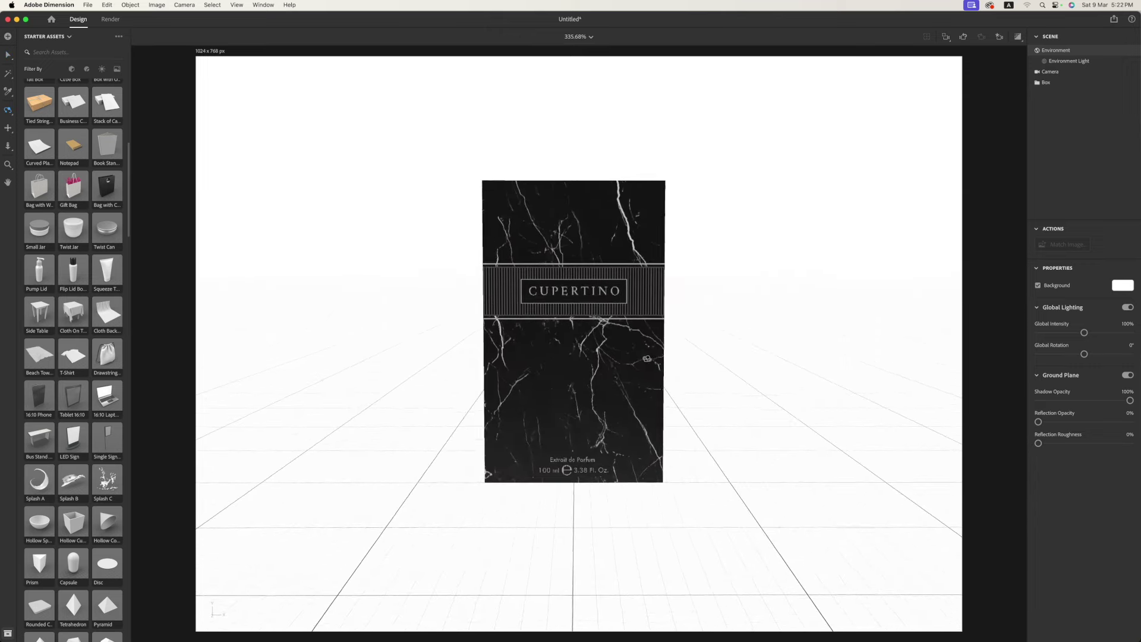
pyautogui.press('v')
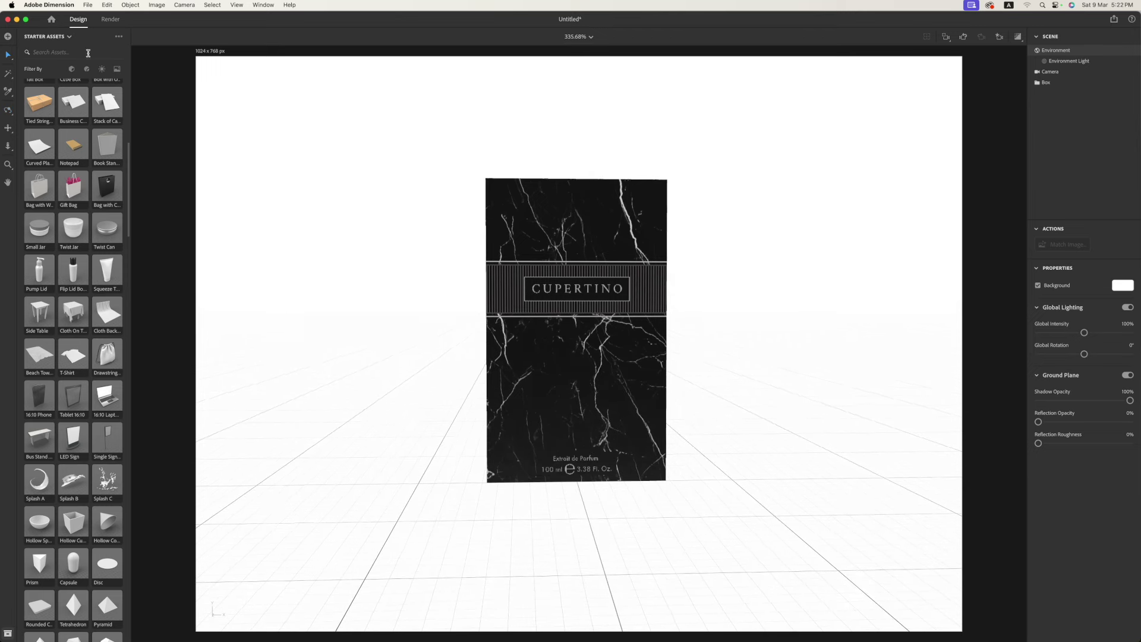
# - Drag the Clean Gold material from Starter Assets onto the box
pyautogui.scroll(-10, 70, 118)
pyautogui.scroll(-5, 43, 345)
pyautogui.scroll(-5, 53, 358)
pyautogui.moveTo(39, 283); pyautogui.dragTo(598, 349)
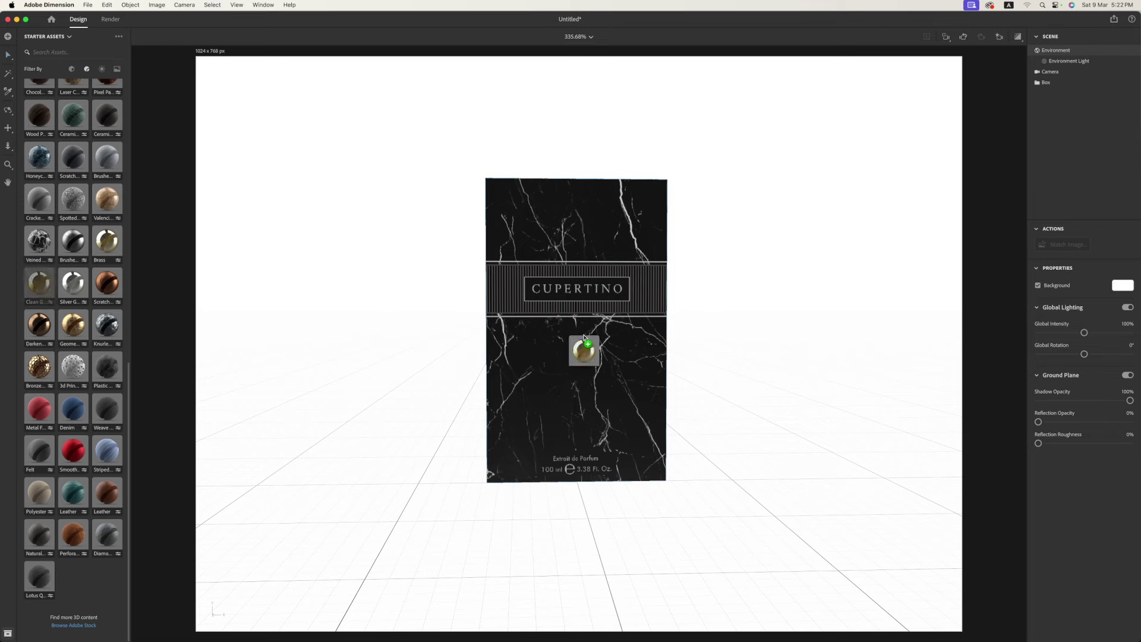
pyautogui.press('1')
pyautogui.moveTo(597, 350); pyautogui.dragTo(680, 372)
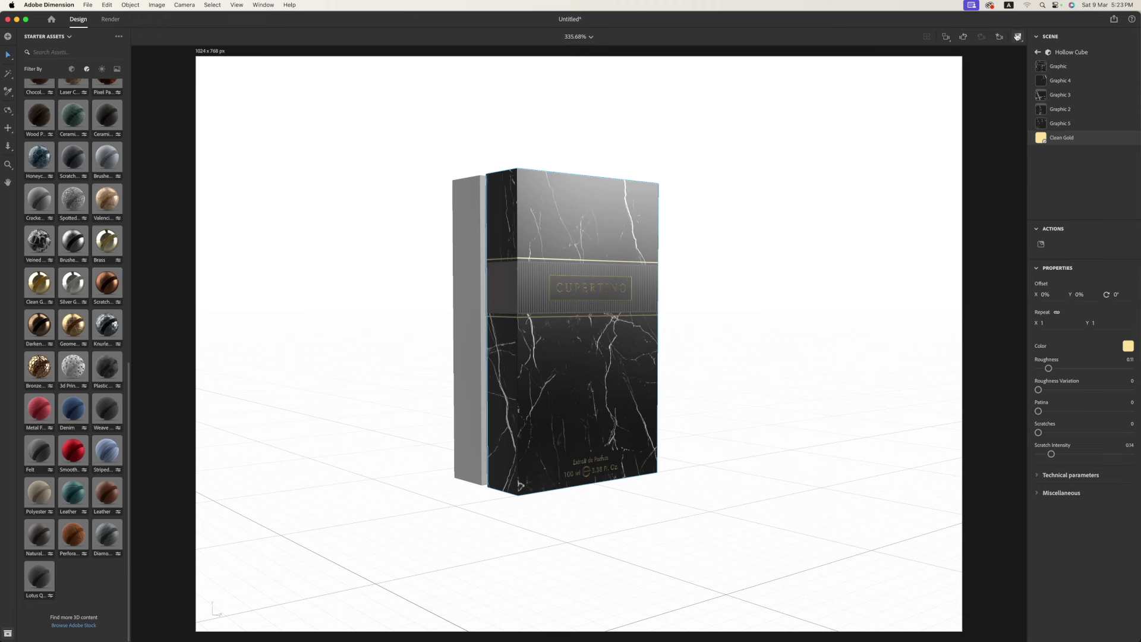
# - Check the gold CUPERTINO lettering in Render Preview, then select the front marble decal
pyautogui.click(1018, 37)
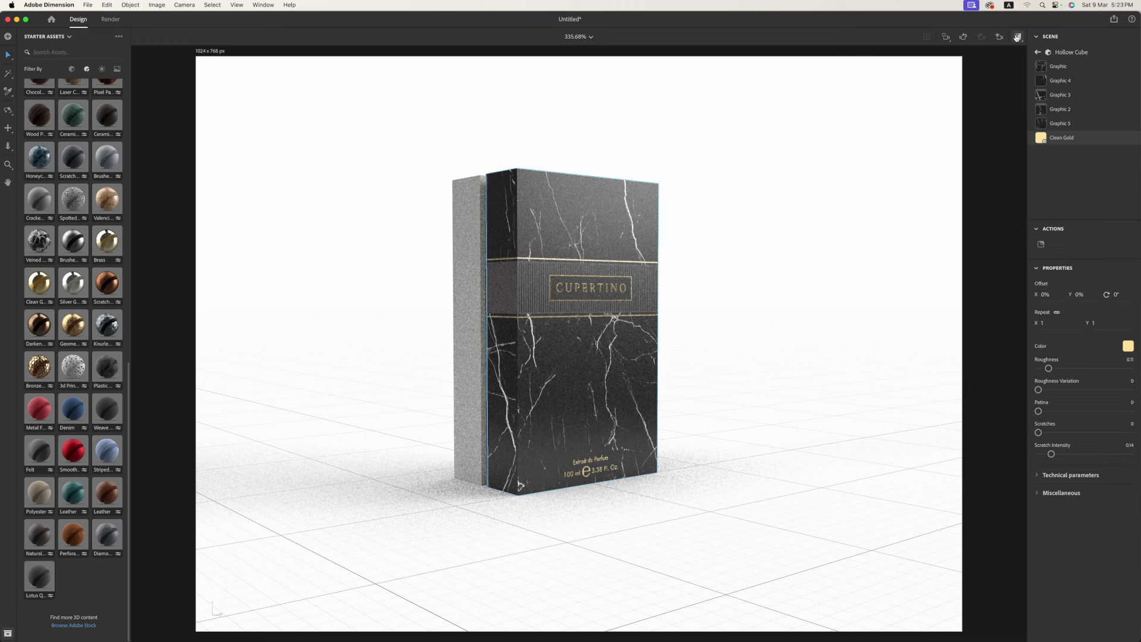
pyautogui.click(1017, 37)
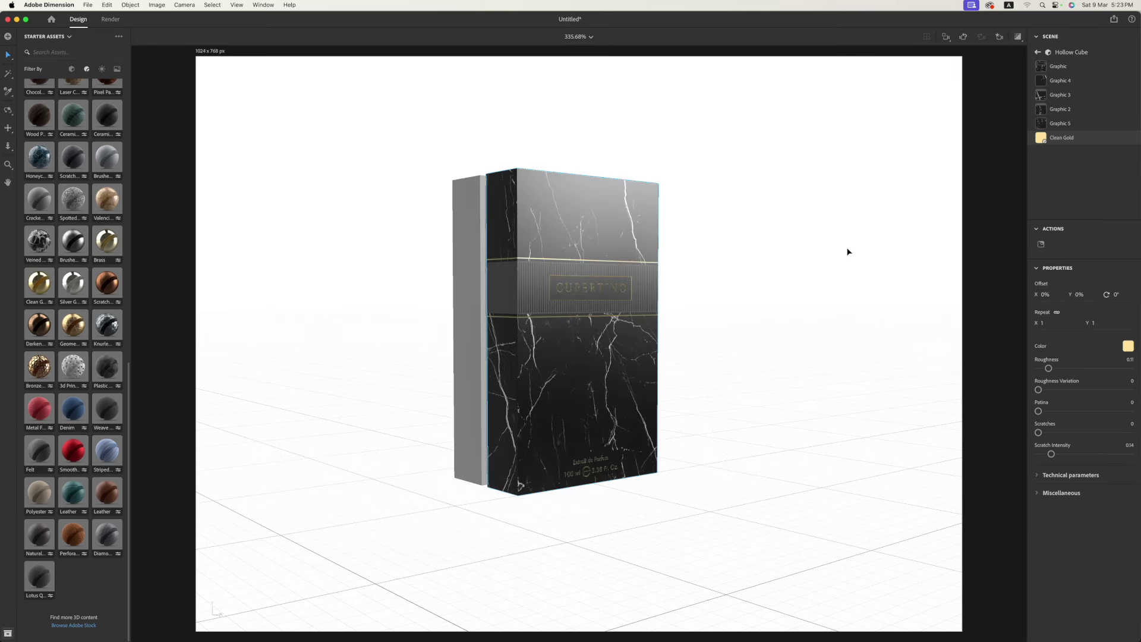
pyautogui.click(841, 252)
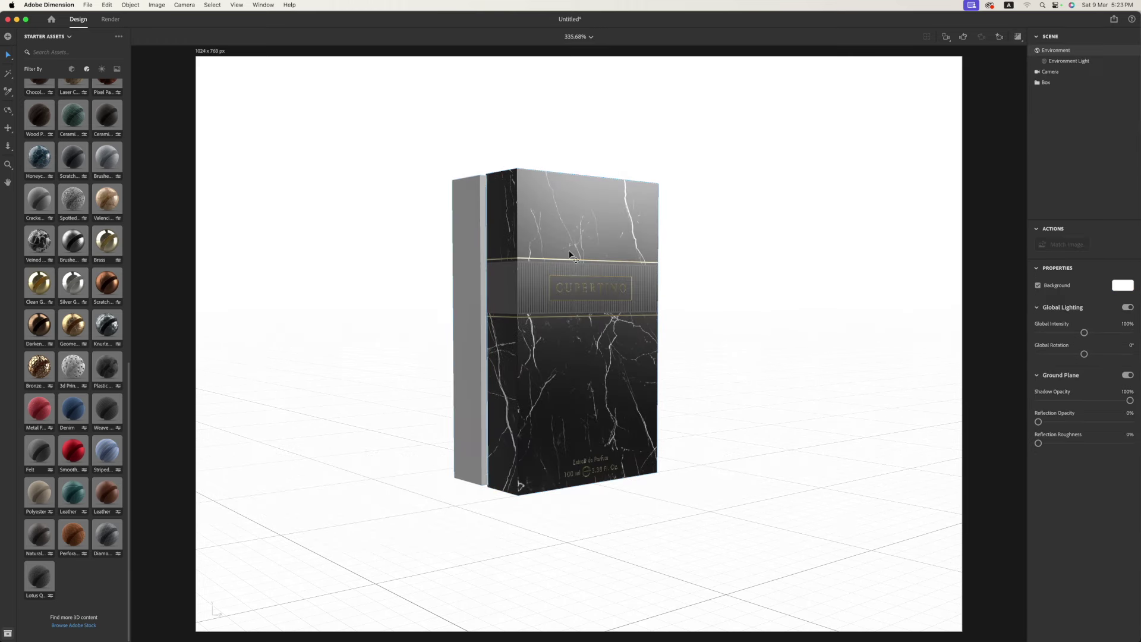
pyautogui.doubleClick(602, 232)
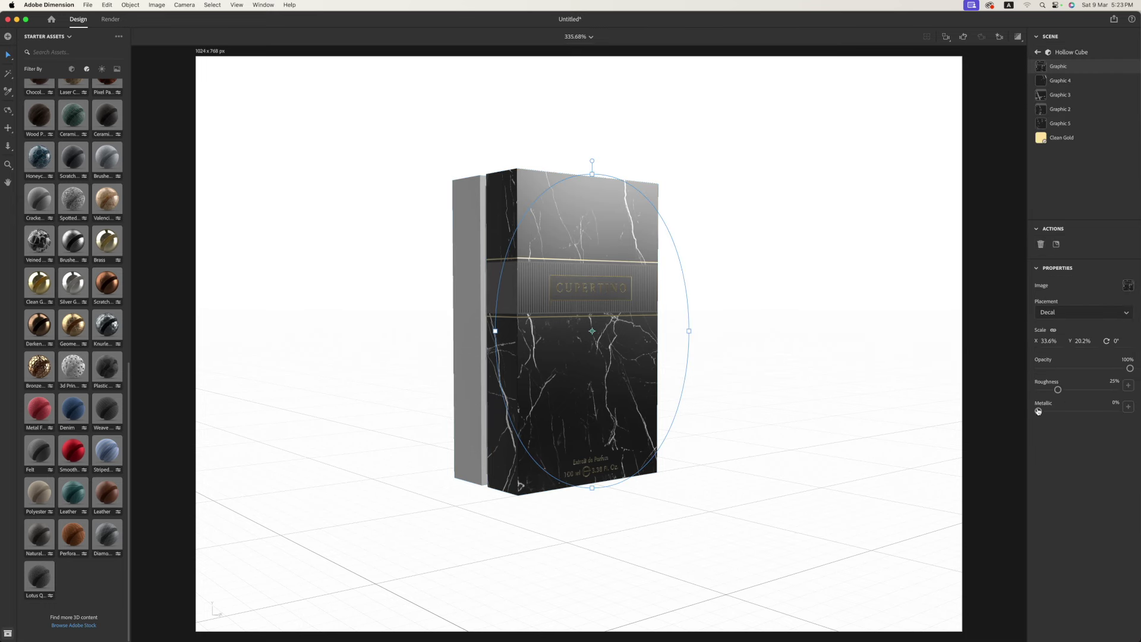
# - Set the decal's Metallic to about 86% and verify it in a render preview
pyautogui.moveTo(1038, 411); pyautogui.dragTo(1106, 412)
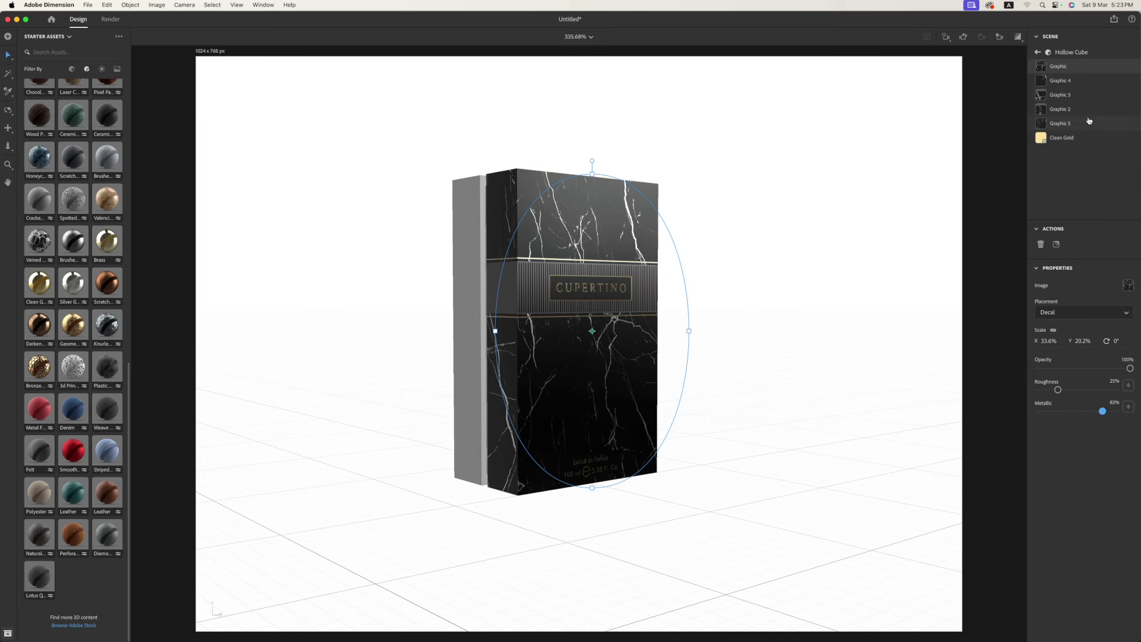
pyautogui.click(1071, 123)
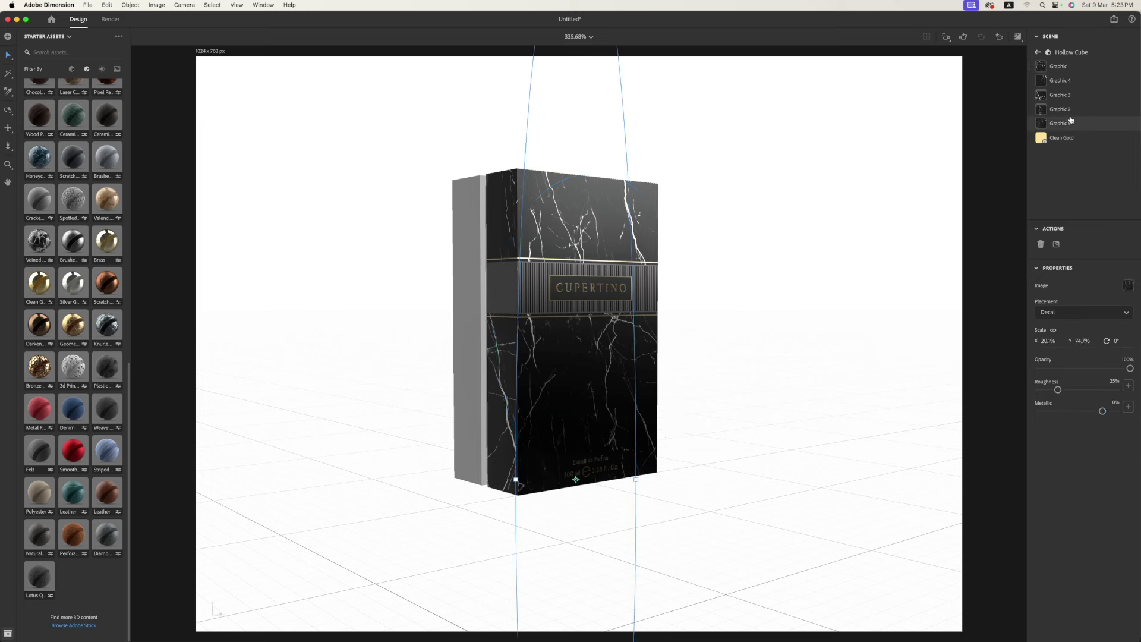
pyautogui.click(1073, 94)
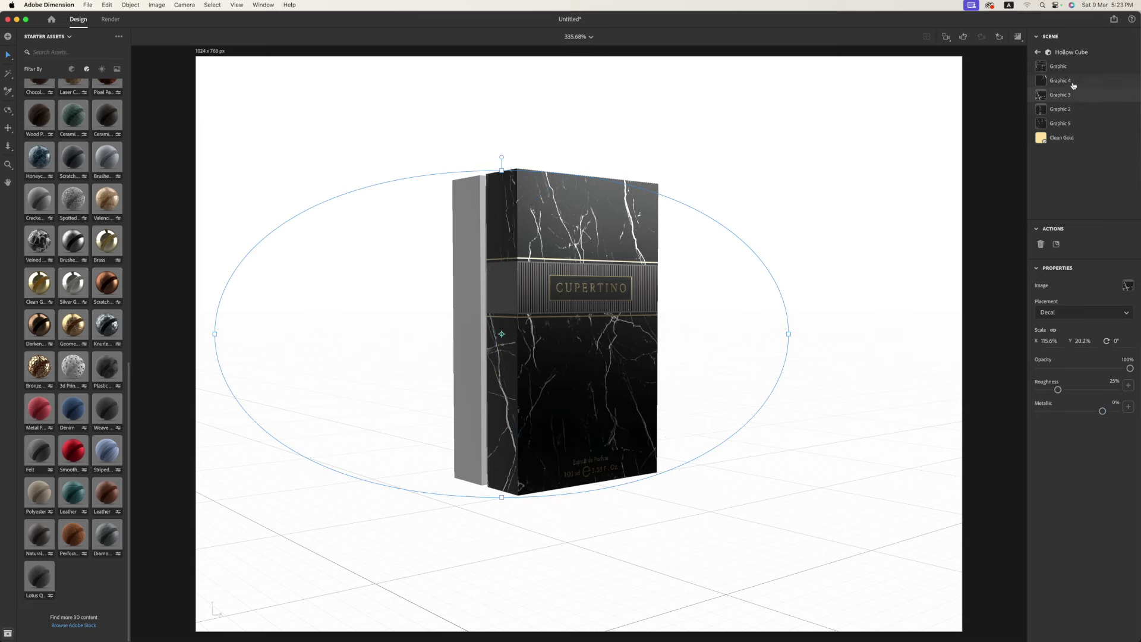
pyautogui.click(856, 214)
pyautogui.click(1018, 36)
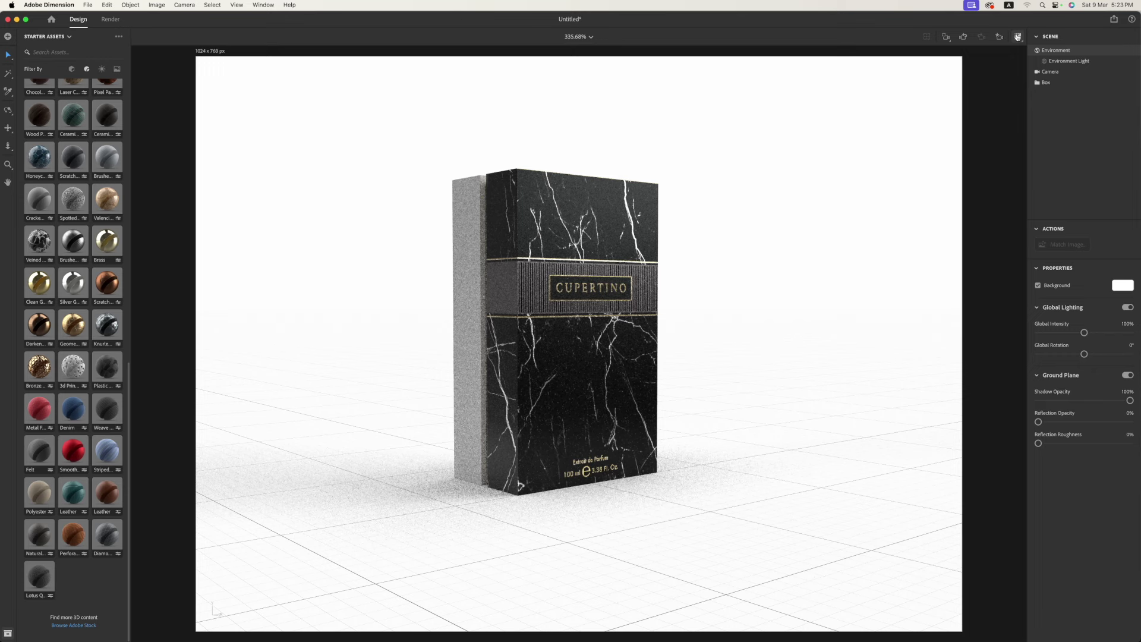
pyautogui.click(1018, 37)
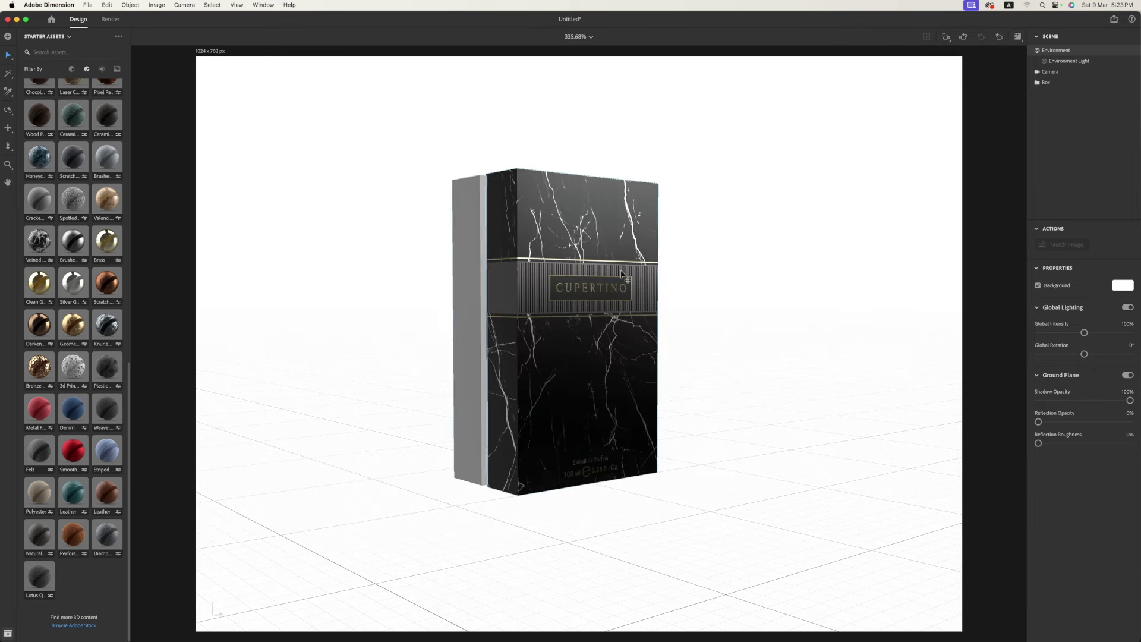
pyautogui.click(628, 242)
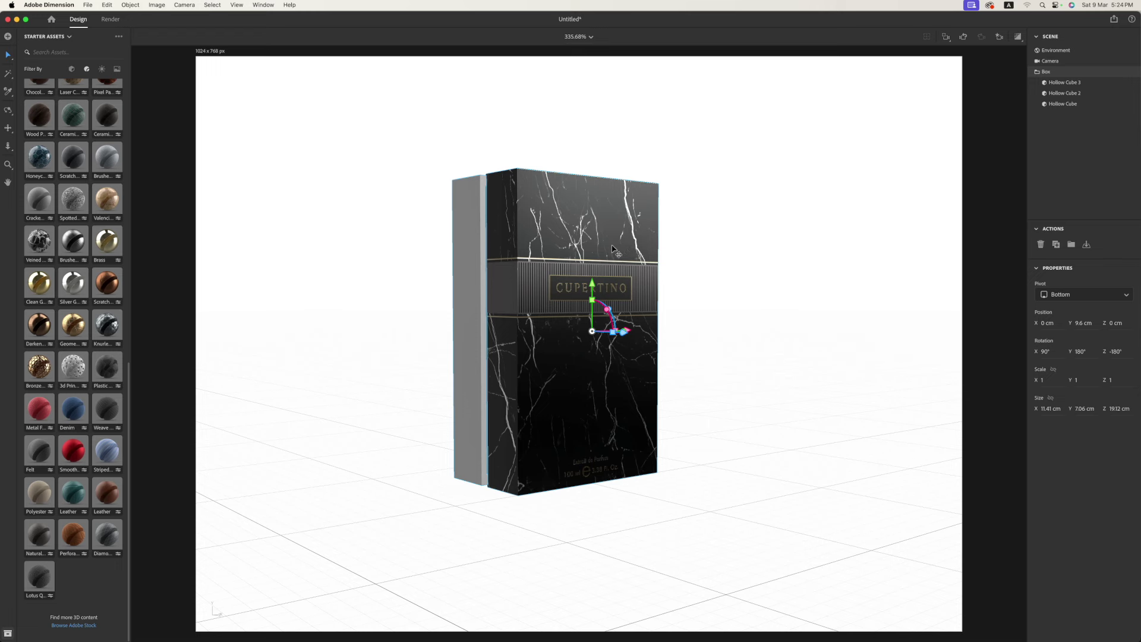
# - Delete the extra grey inner box, Hollow Cube 3, from the Box group
pyautogui.click(709, 267)
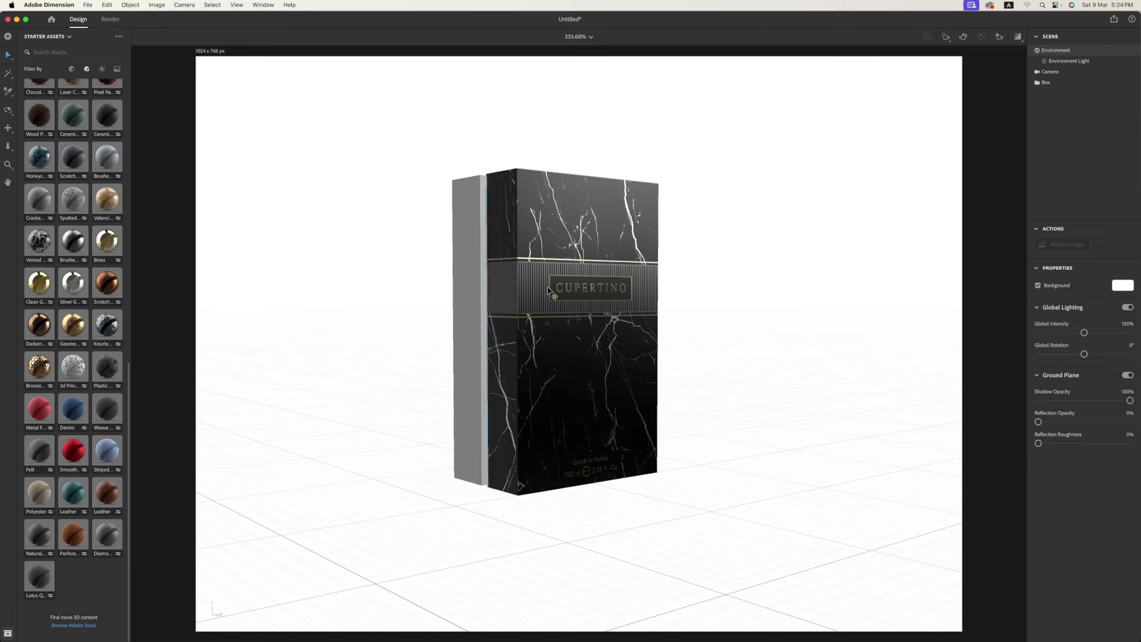
pyautogui.click(471, 282)
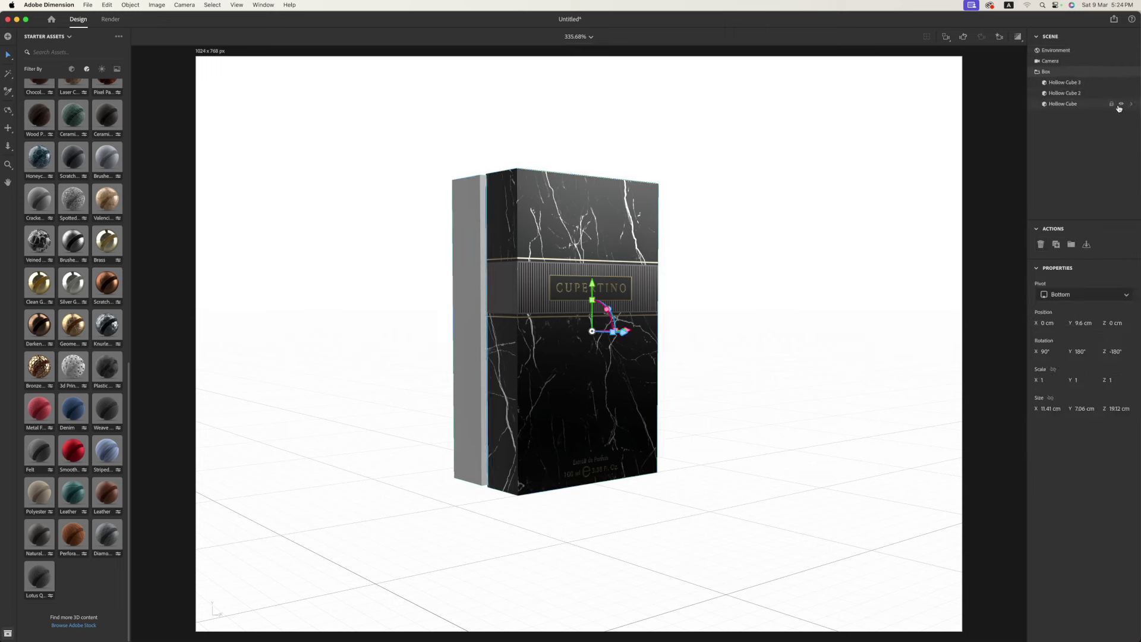
pyautogui.click(1121, 104)
pyautogui.click(1122, 104)
pyautogui.click(1121, 83)
pyautogui.click(1068, 83)
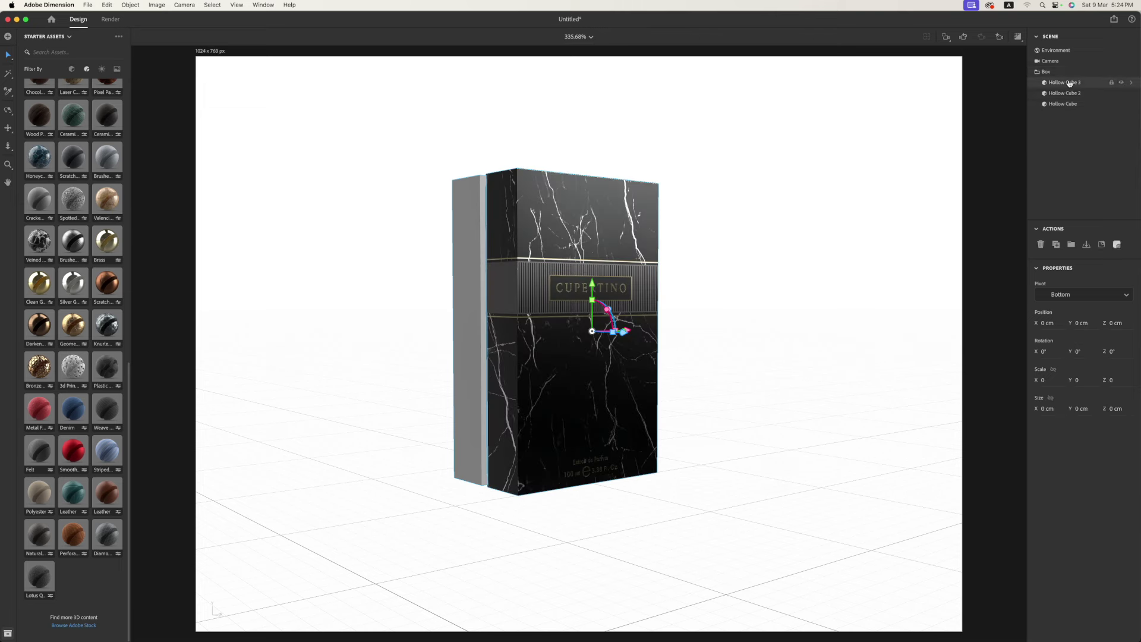
pyautogui.press('Delete')
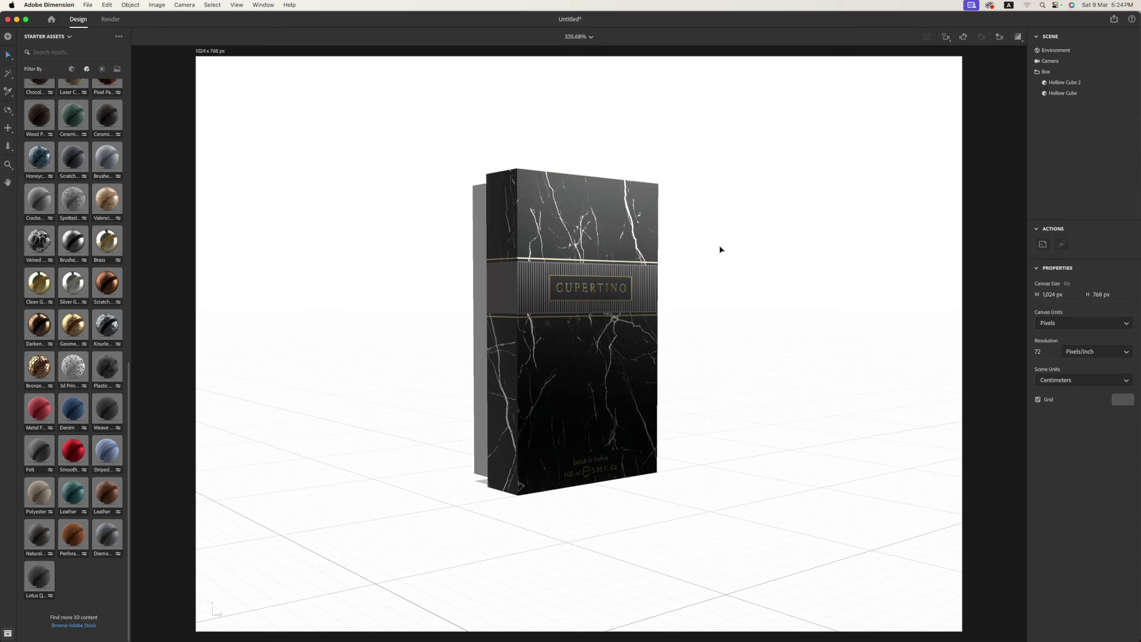
# - Reselect the Box group, check its parts, and select the marble sleeve Hollow Cube
pyautogui.click(490, 188)
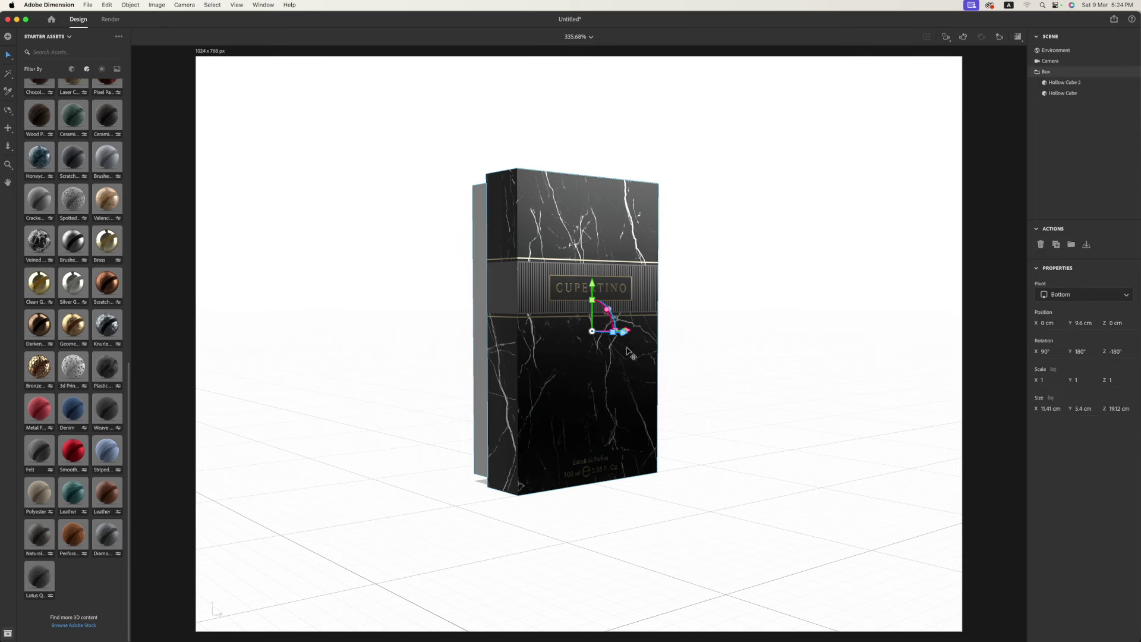
pyautogui.click(701, 477)
pyautogui.click(654, 472)
pyautogui.click(1072, 297)
pyautogui.click(866, 321)
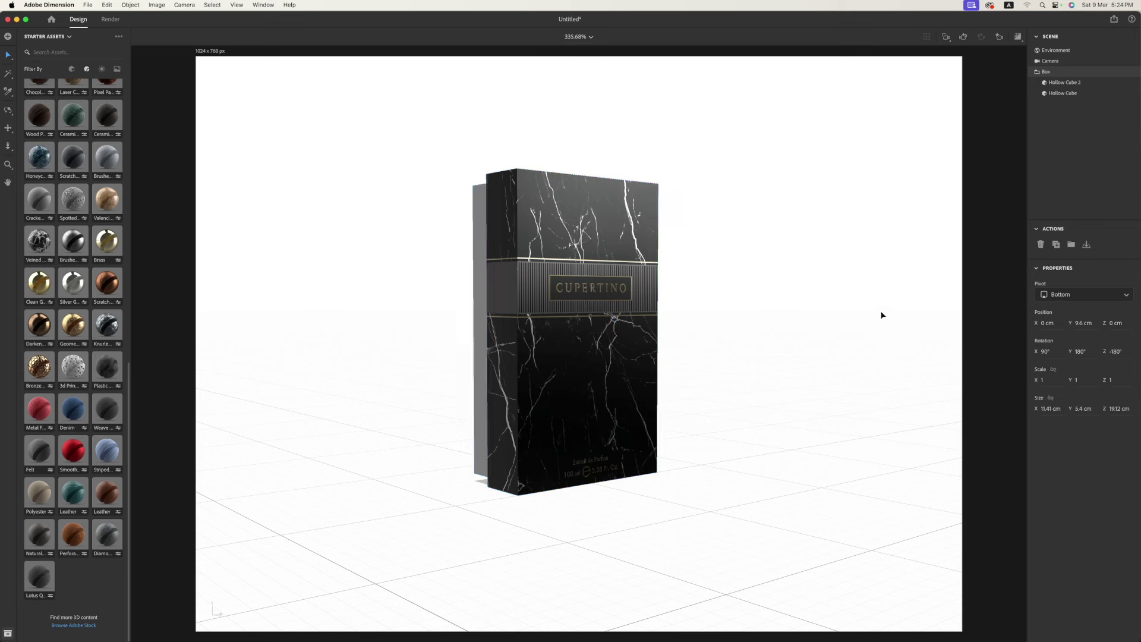
pyautogui.click(617, 327)
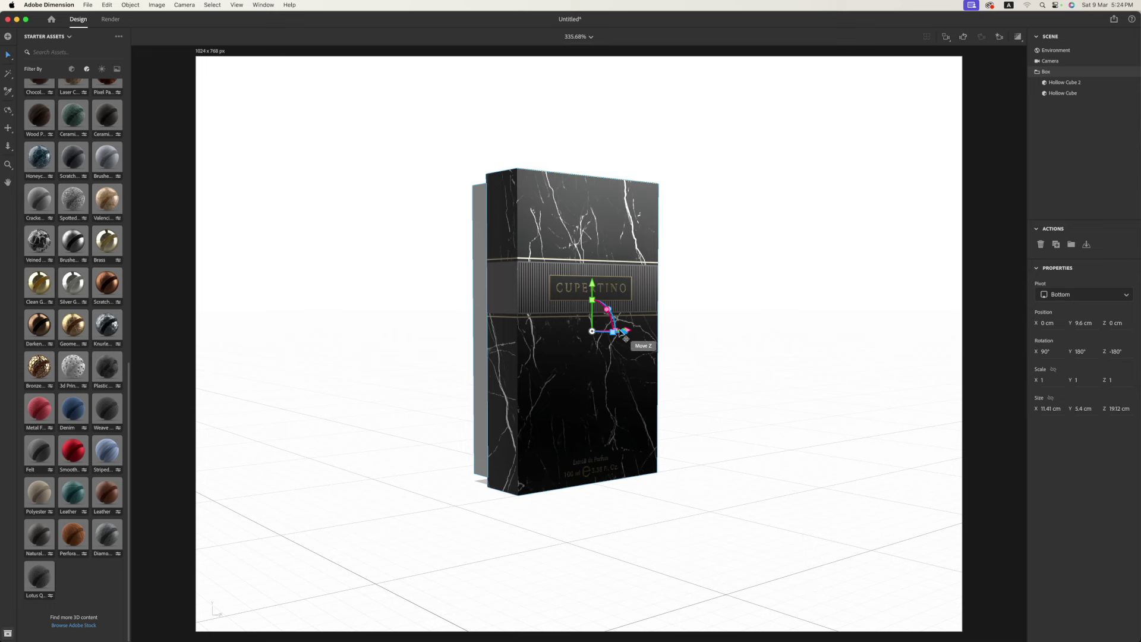
pyautogui.click(736, 426)
pyautogui.click(1120, 71)
pyautogui.click(1123, 95)
pyautogui.click(1079, 94)
# - Duplicate the marble sleeve, move the copy left beside the box, and turn its inside to the front
pyautogui.press('super+d')
pyautogui.moveTo(624, 337); pyautogui.dragTo(468, 327)
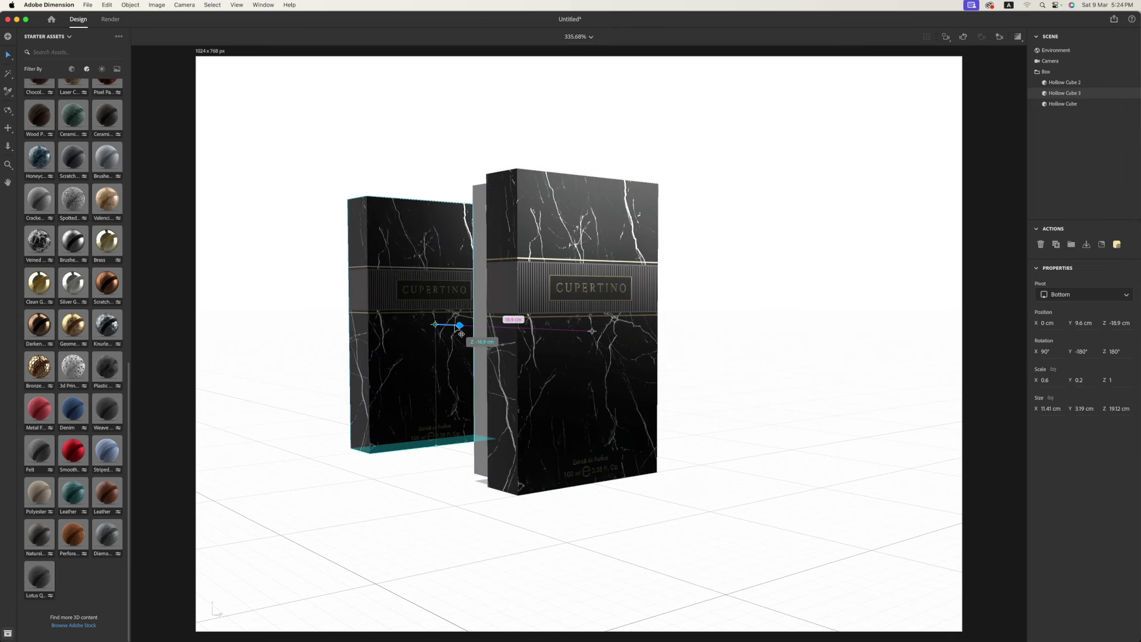
pyautogui.moveTo(467, 327)
pyautogui.mouseDown()
pyautogui.moveTo(402, 336)
pyautogui.moveTo(418, 334)
pyautogui.mouseUp()
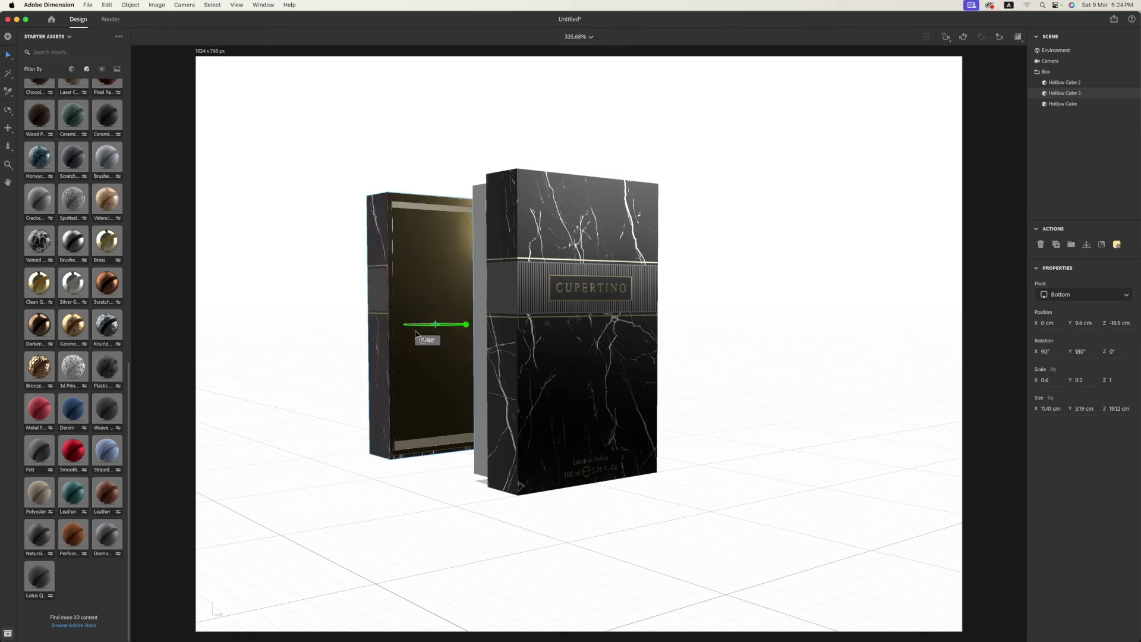
pyautogui.moveTo(418, 334); pyautogui.dragTo(559, 369)
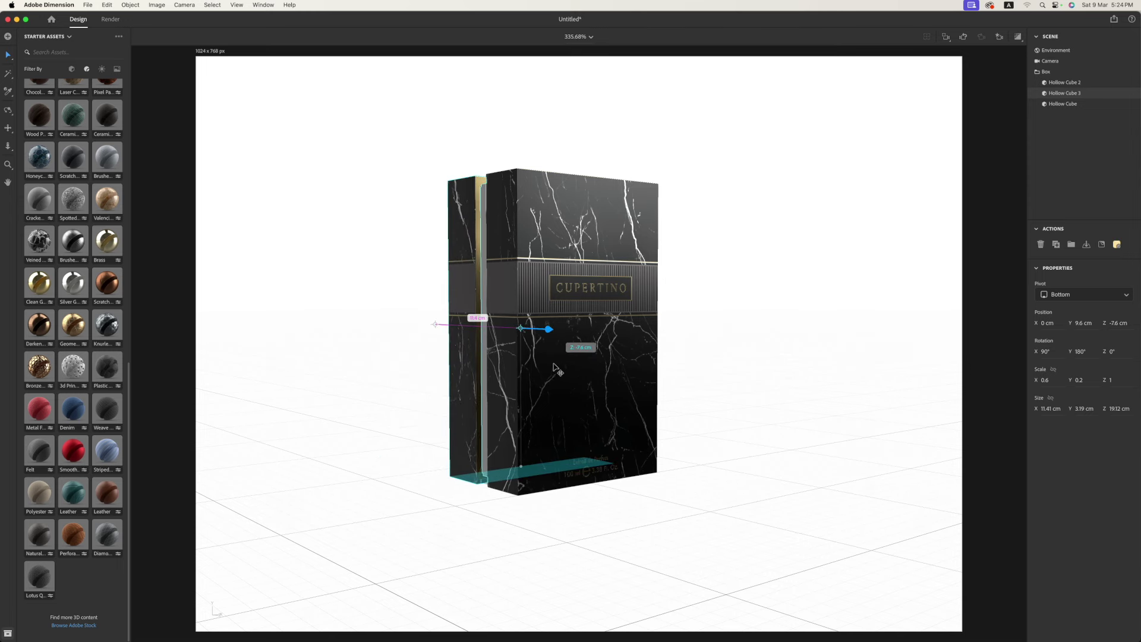
pyautogui.moveTo(559, 369)
pyautogui.mouseDown()
pyautogui.moveTo(511, 361)
pyautogui.moveTo(557, 368)
pyautogui.mouseUp()
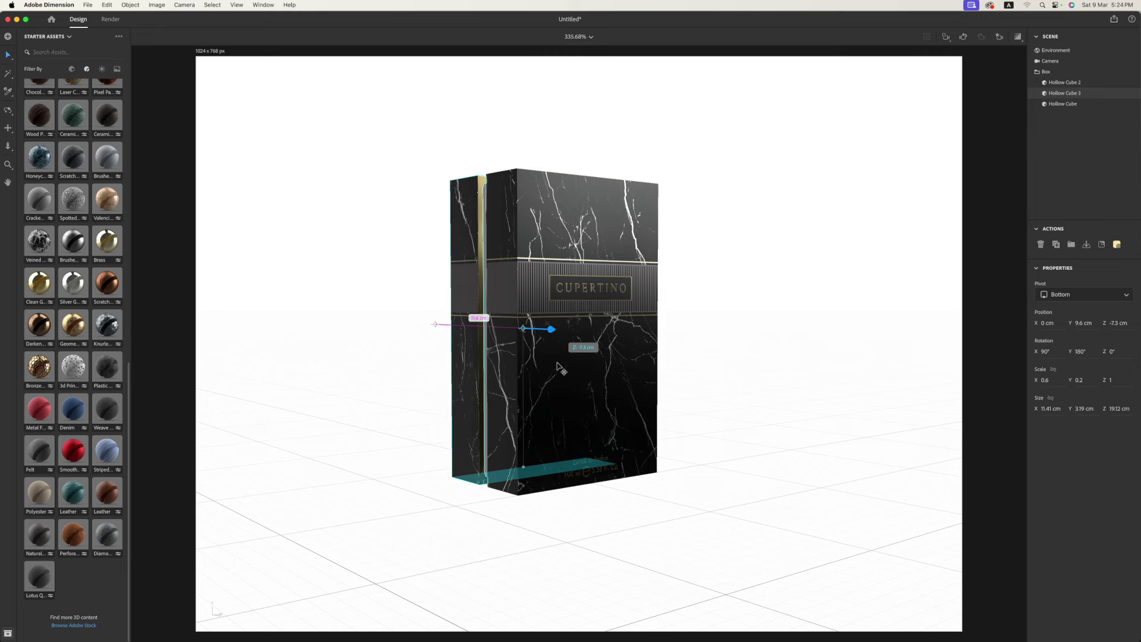
pyautogui.click(354, 321)
pyautogui.press('1')
pyautogui.moveTo(406, 344)
pyautogui.mouseDown()
pyautogui.moveTo(492, 393)
pyautogui.moveTo(453, 301)
pyautogui.moveTo(359, 316)
pyautogui.moveTo(739, 337)
pyautogui.moveTo(711, 331)
pyautogui.mouseUp()
# - Replace the copied box's label Graphic image with Cupertino-05.png
pyautogui.press('v')
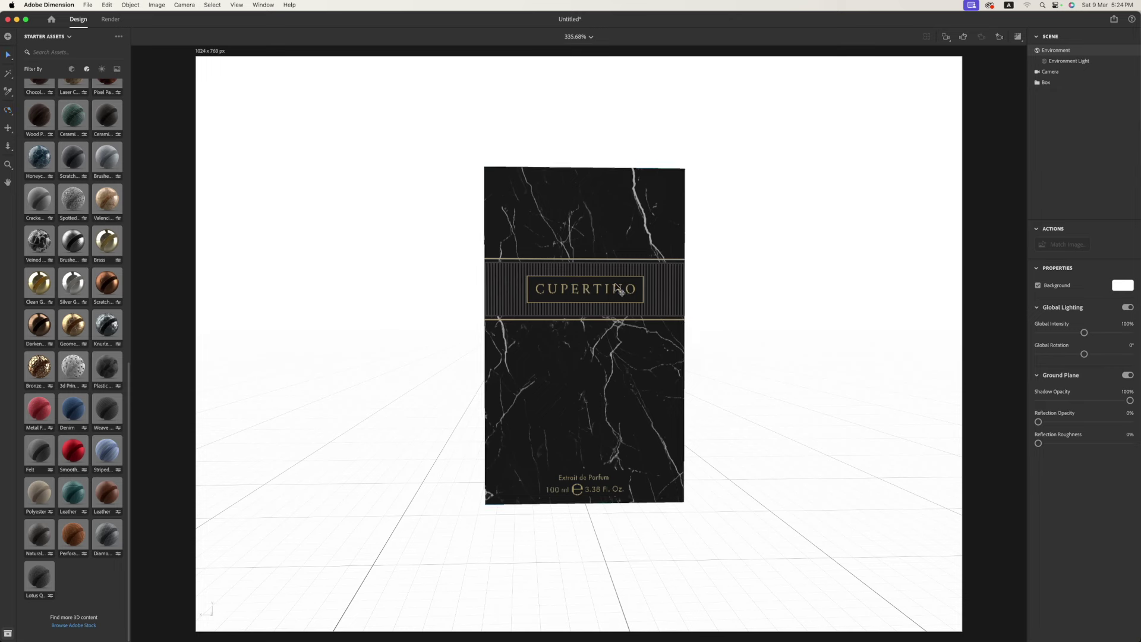
pyautogui.click(618, 291)
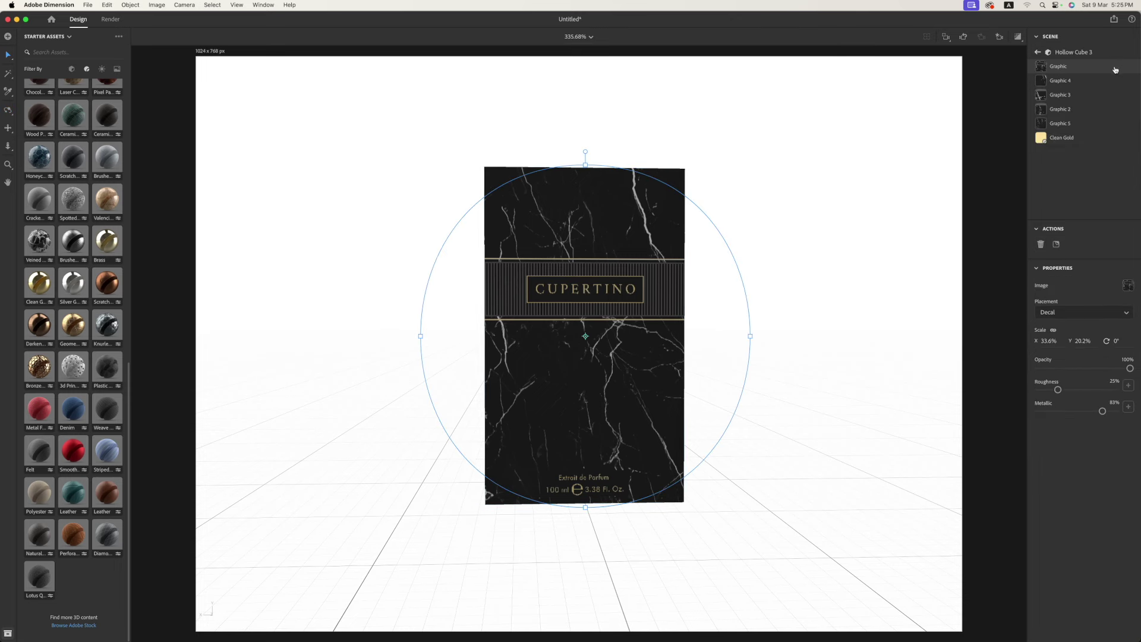
pyautogui.click(1128, 286)
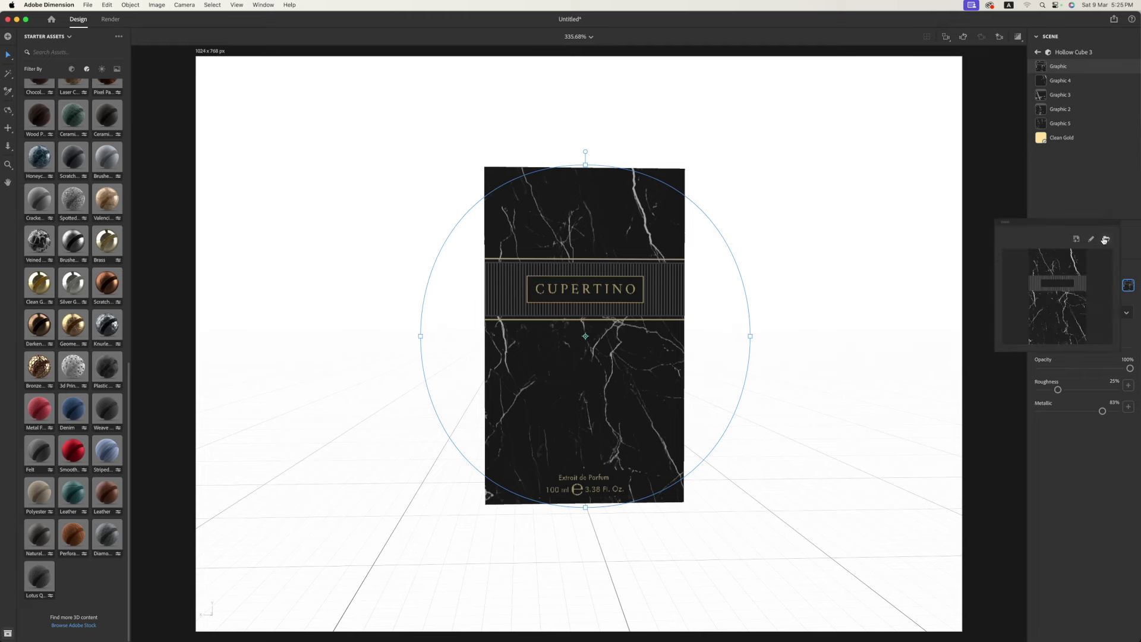
pyautogui.click(1106, 239)
pyautogui.click(560, 289)
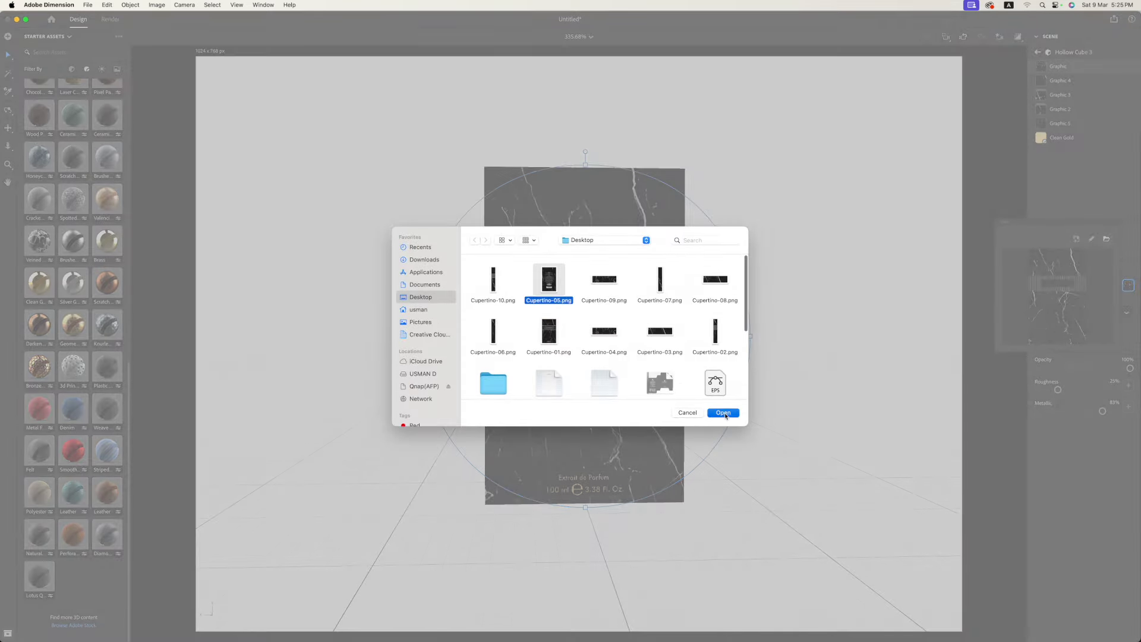
pyautogui.click(723, 413)
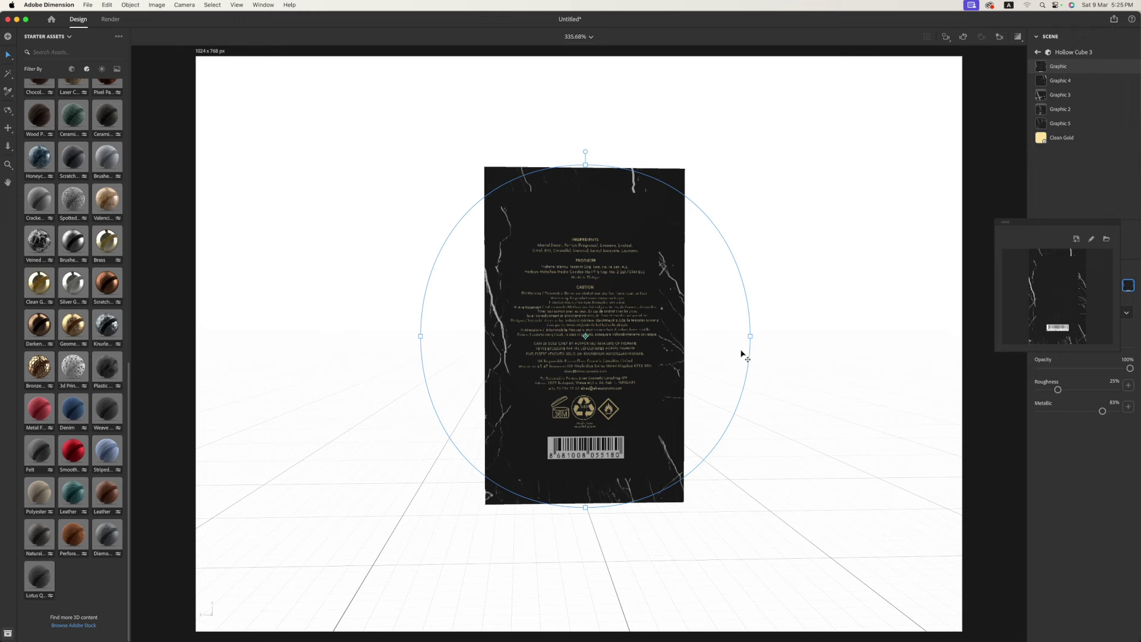
# - Replace the Graphic 2 decal's image with Cupertino-06.png
pyautogui.press('1')
pyautogui.moveTo(720, 371)
pyautogui.mouseDown()
pyautogui.moveTo(499, 367)
pyautogui.moveTo(648, 286)
pyautogui.mouseUp()
pyautogui.click(642, 237)
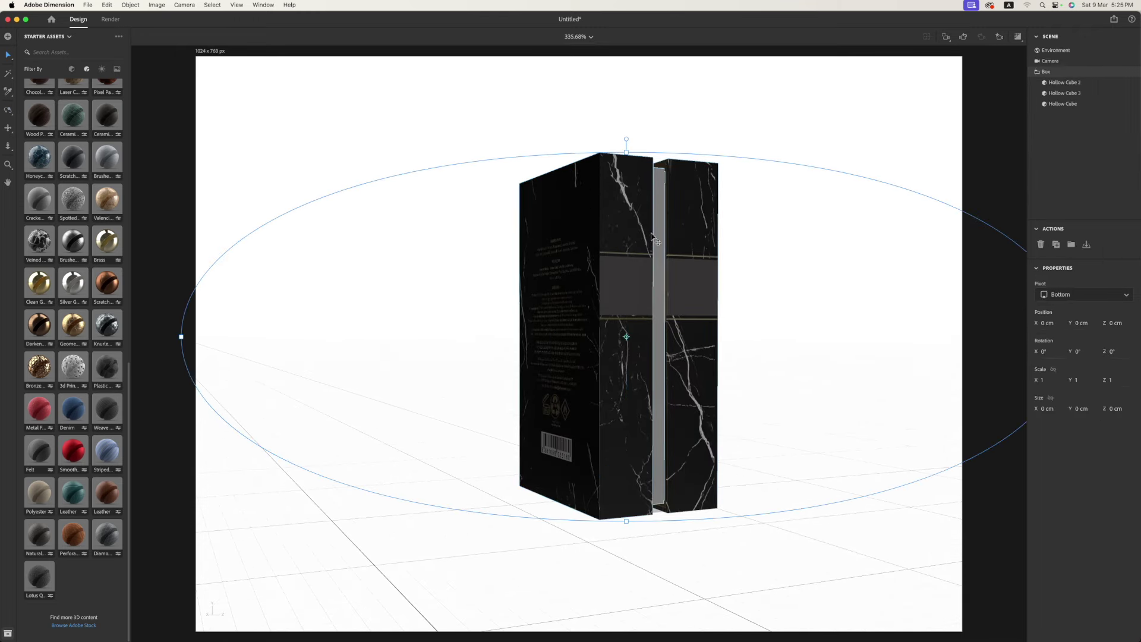
pyautogui.click(1129, 287)
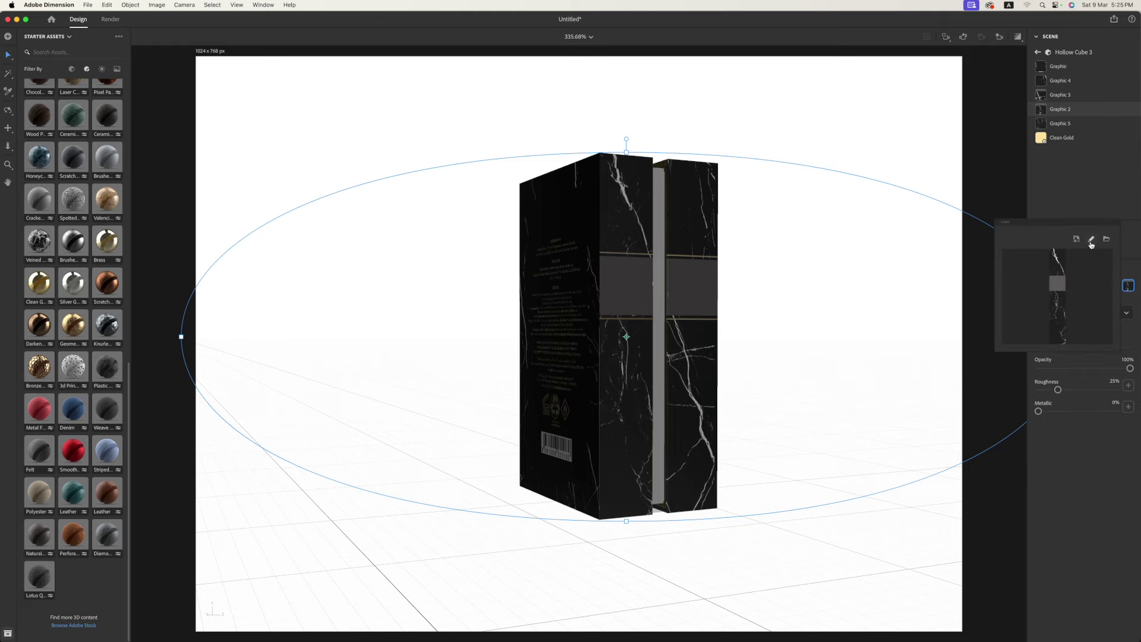
pyautogui.click(1107, 238)
pyautogui.click(494, 330)
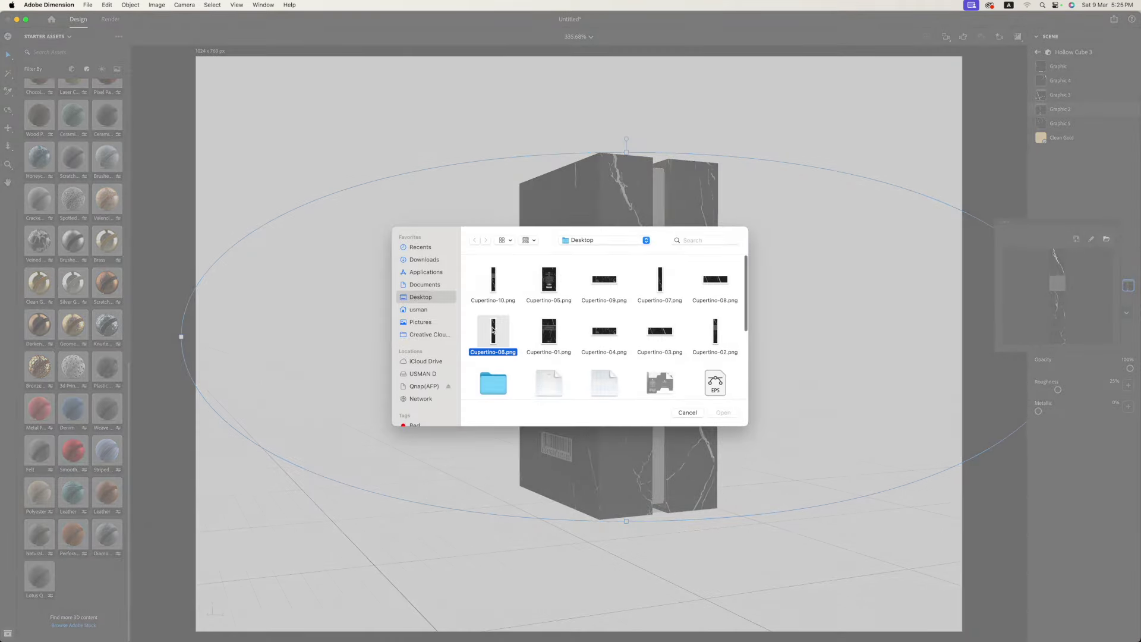
pyautogui.click(724, 413)
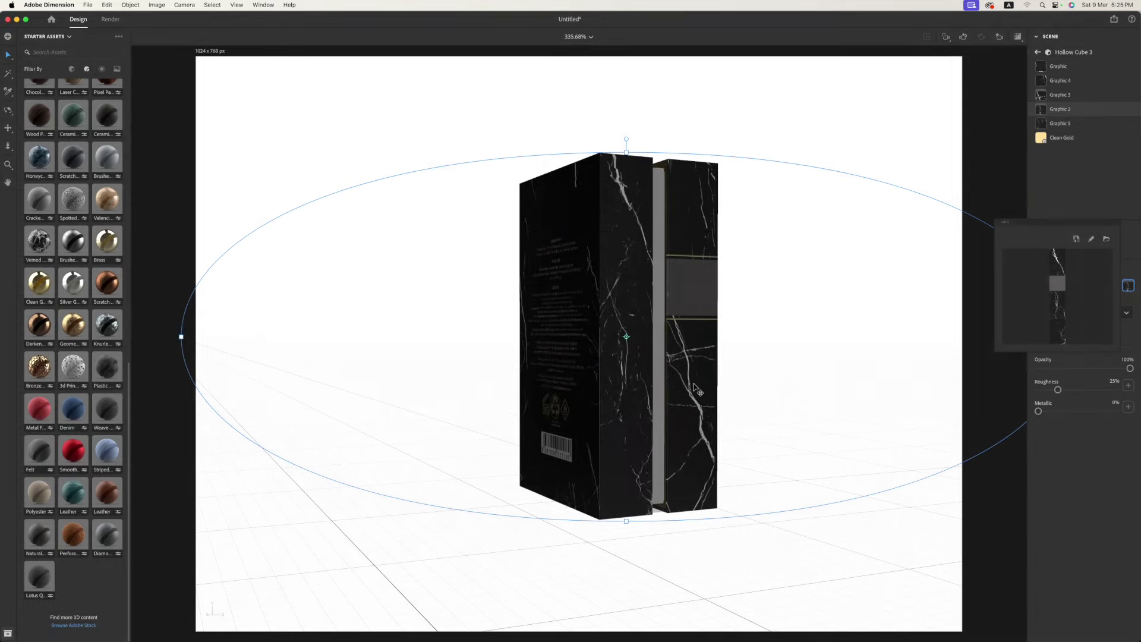
# - Replace the Graphic 3 decal's image with the Cupertino-07.png marble artwork
pyautogui.press('1')
pyautogui.moveTo(466, 443); pyautogui.dragTo(669, 441)
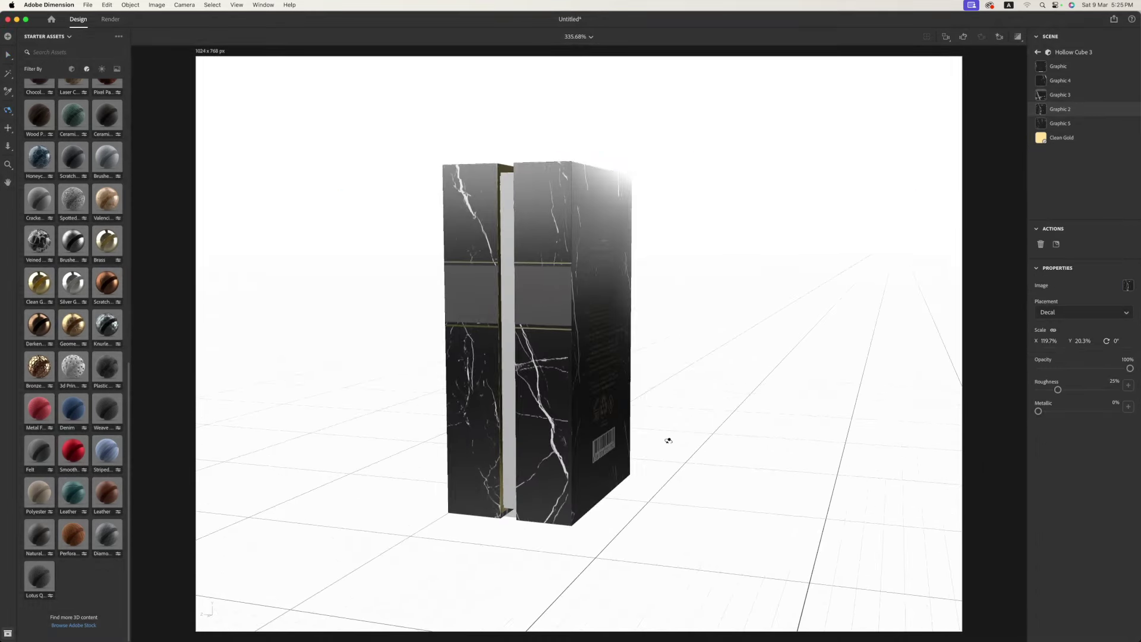
pyautogui.press('v')
pyautogui.click(545, 321)
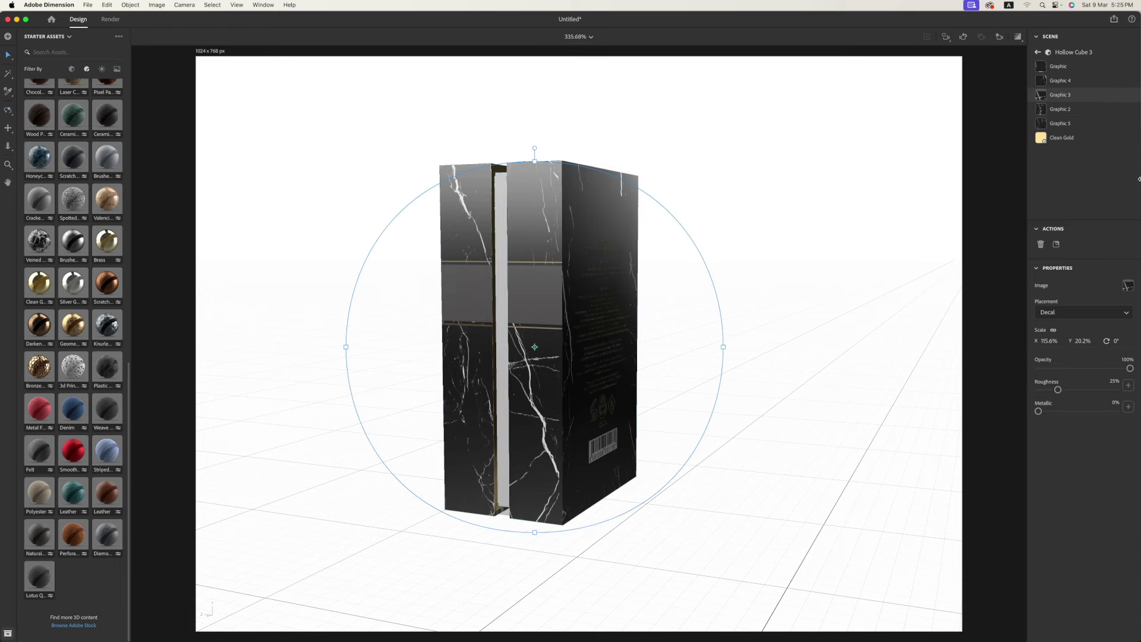
pyautogui.click(1130, 291)
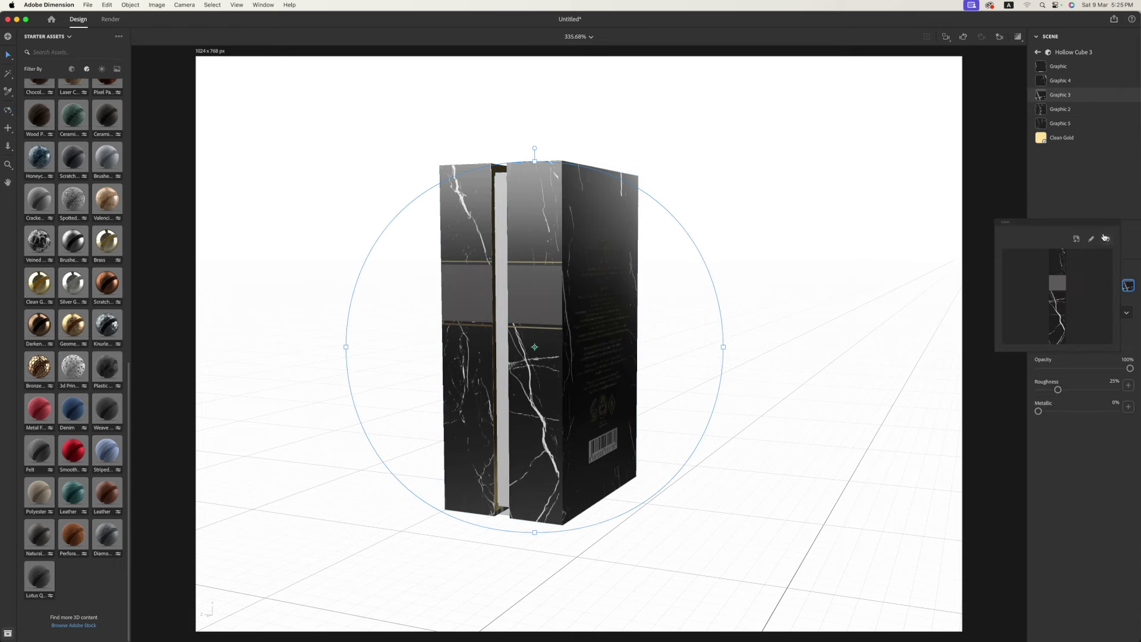
pyautogui.click(1107, 239)
pyautogui.click(665, 286)
pyautogui.click(723, 413)
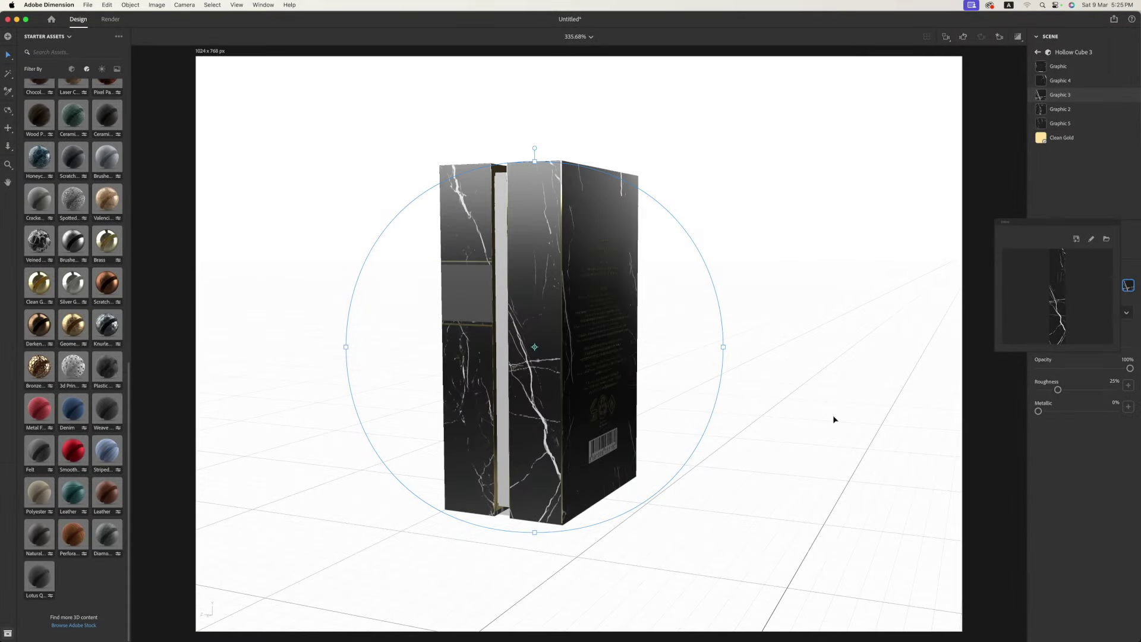
pyautogui.click(851, 426)
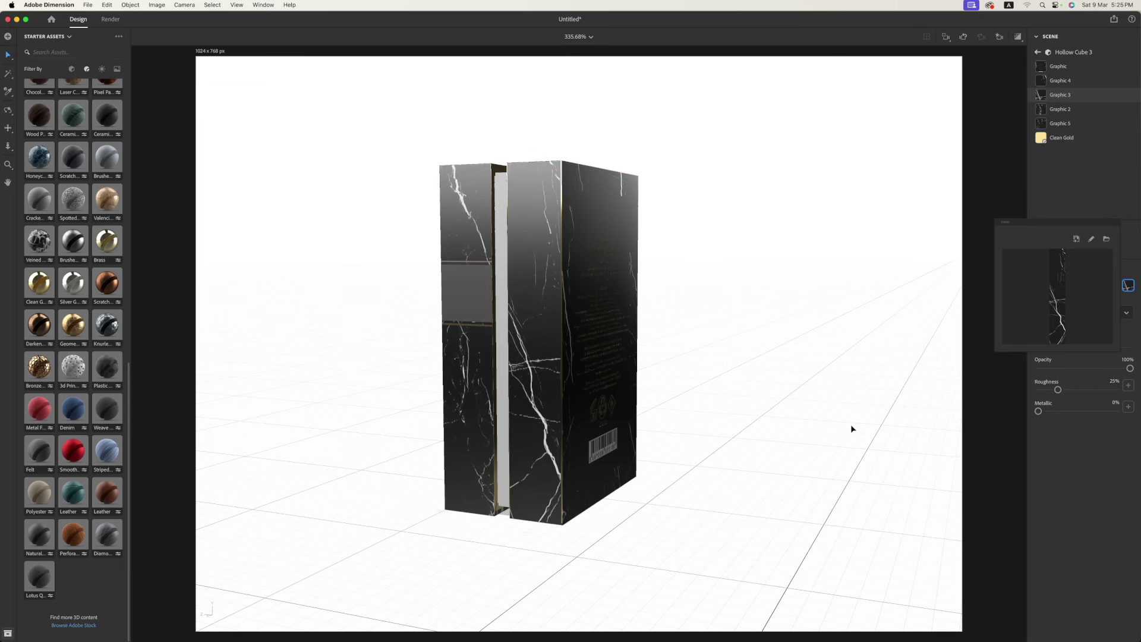
# - Enlarge the Graphic 3 decal to cover the side and apply Clean Gold to the middle strip
pyautogui.doubleClick(538, 283)
pyautogui.moveTo(723, 355); pyautogui.dragTo(730, 350)
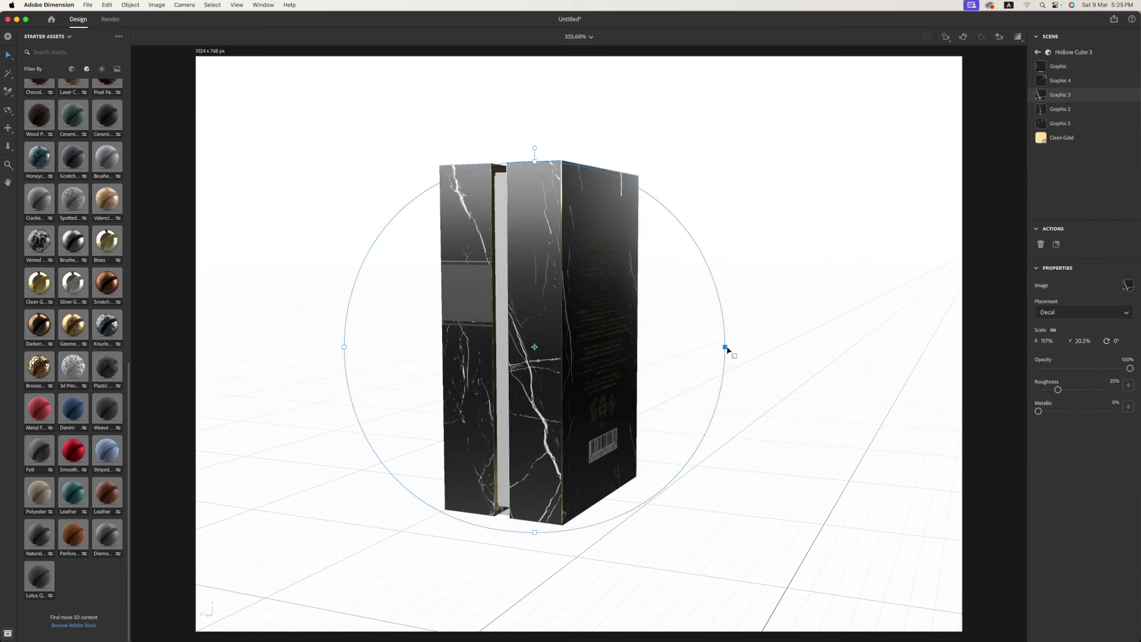
pyautogui.click(780, 484)
pyautogui.moveTo(541, 410)
pyautogui.mouseDown()
pyautogui.moveTo(684, 433)
pyautogui.moveTo(721, 408)
pyautogui.moveTo(719, 425)
pyautogui.moveTo(800, 428)
pyautogui.moveTo(759, 451)
pyautogui.moveTo(777, 428)
pyautogui.moveTo(777, 438)
pyautogui.mouseUp()
pyautogui.press('v')
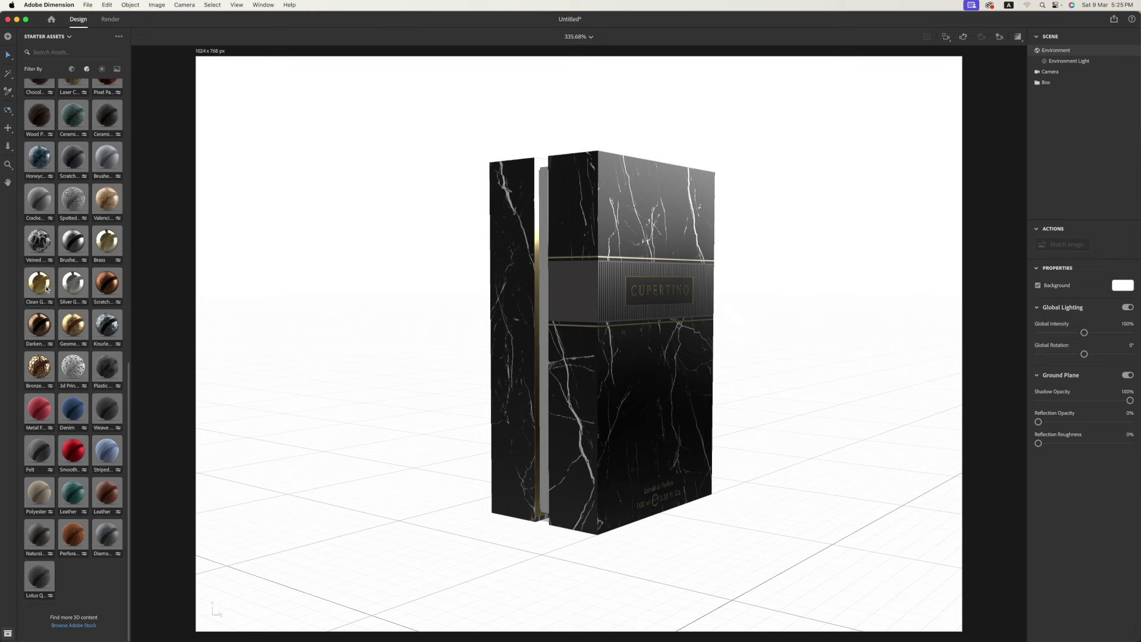
pyautogui.moveTo(44, 290)
pyautogui.mouseDown()
pyautogui.moveTo(436, 297)
pyautogui.moveTo(545, 287)
pyautogui.mouseUp()
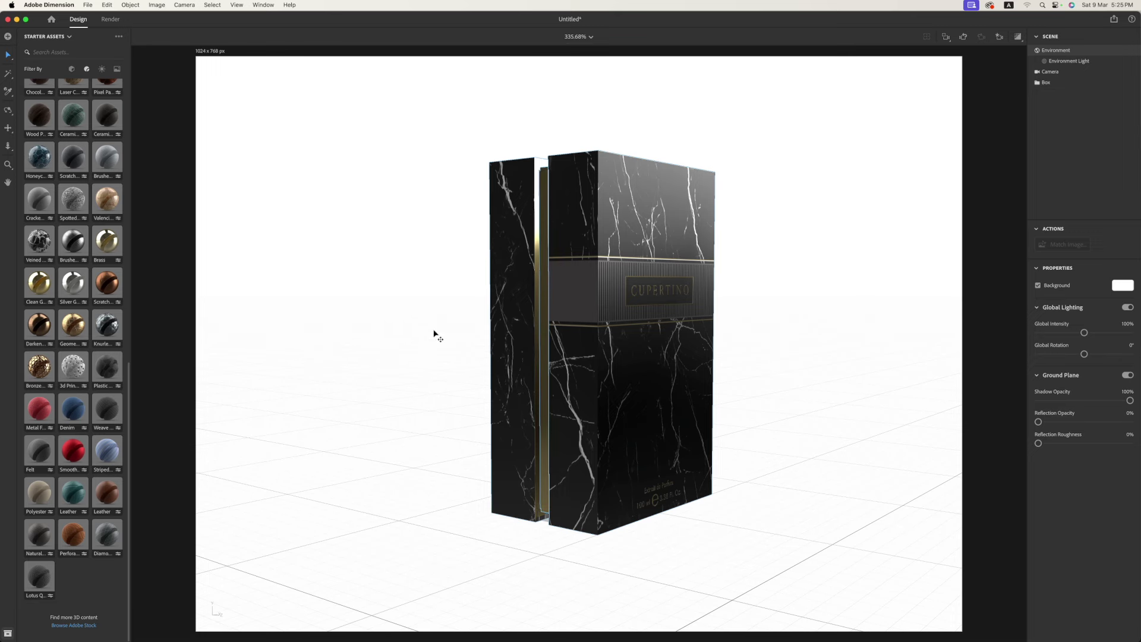
# - Jump to the saved View 1 camera and roll the whole box onto its side
pyautogui.click(1000, 36)
pyautogui.click(964, 70)
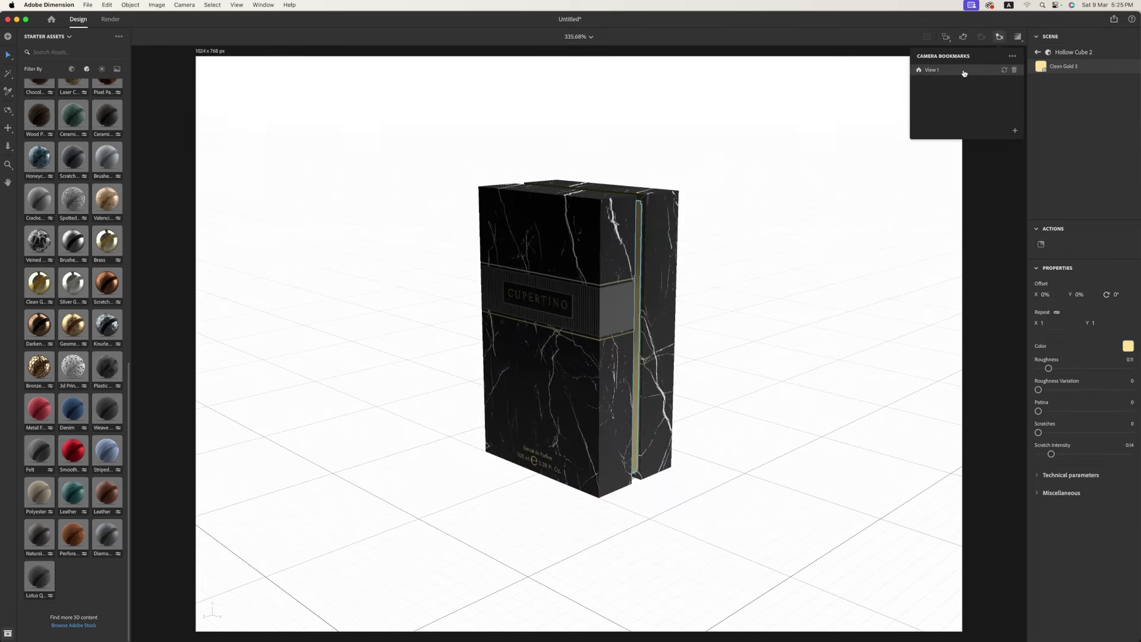
pyautogui.press('super+0')
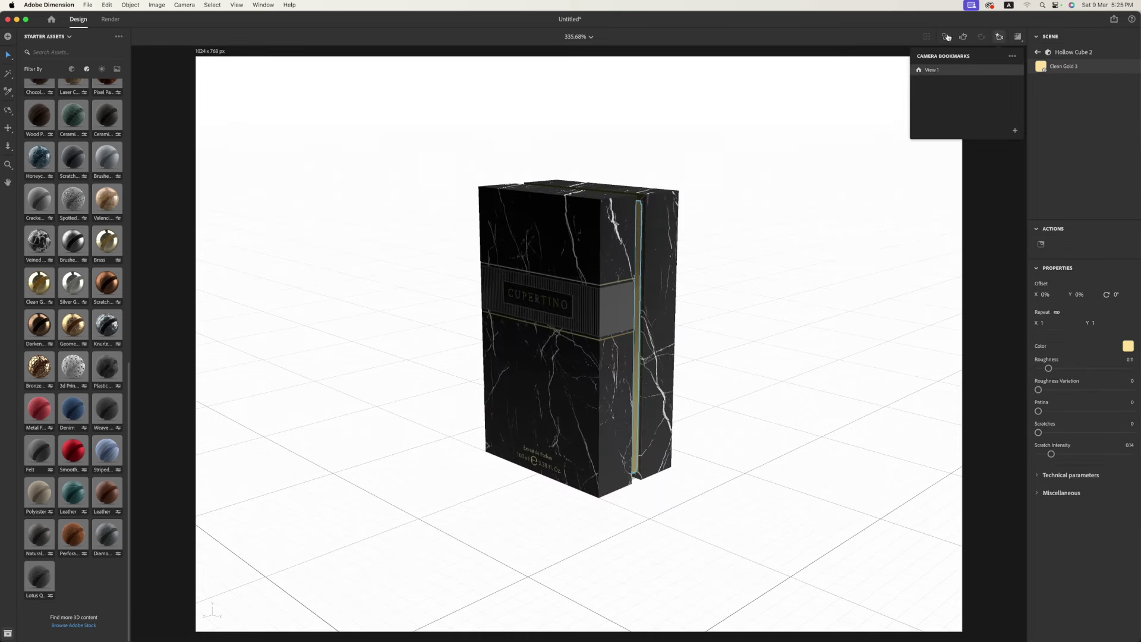
pyautogui.click(947, 37)
pyautogui.moveTo(833, 148); pyautogui.dragTo(807, 264, button='right')
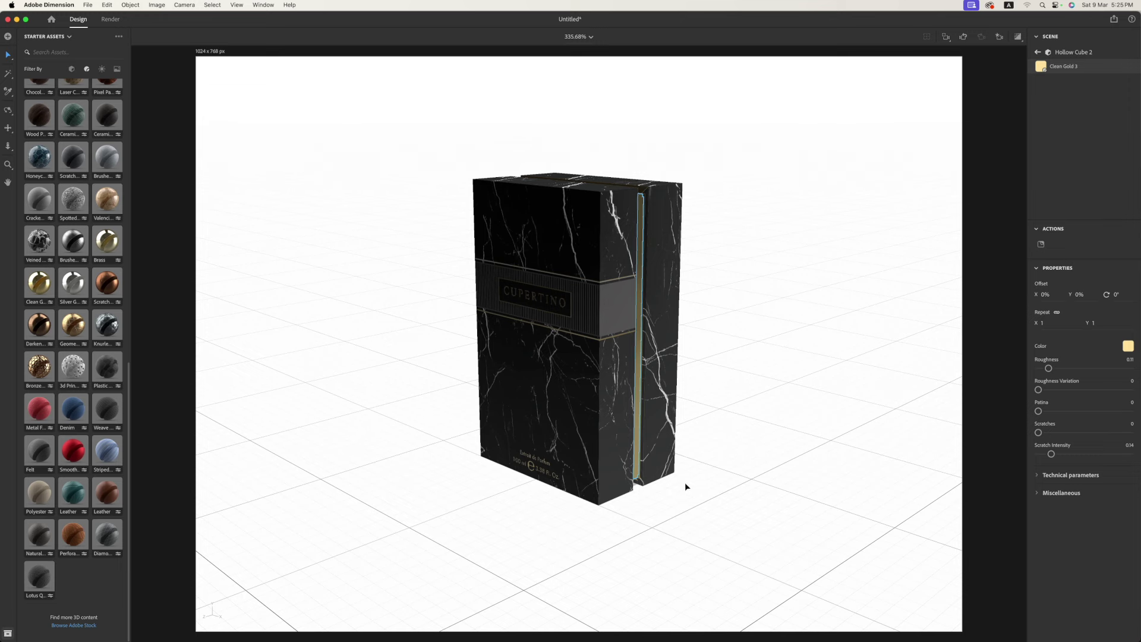
pyautogui.click(520, 324)
pyautogui.moveTo(520, 324); pyautogui.dragTo(552, 316)
# - Drop the tipped box onto the ground and reframe the view around it
pyautogui.click(1083, 244)
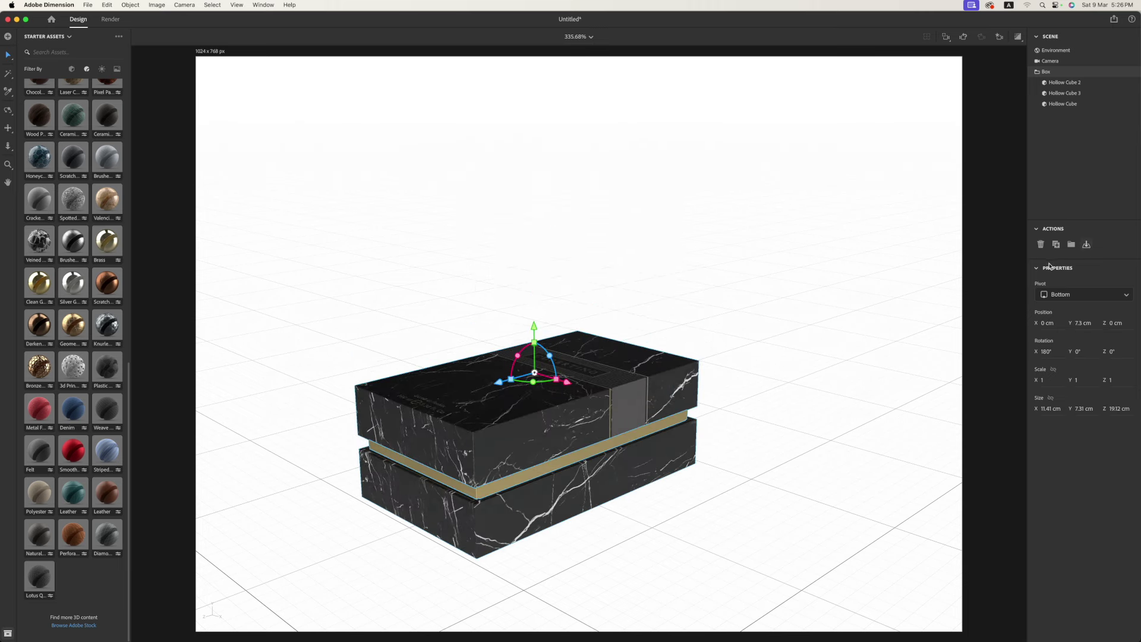
pyautogui.click(946, 38)
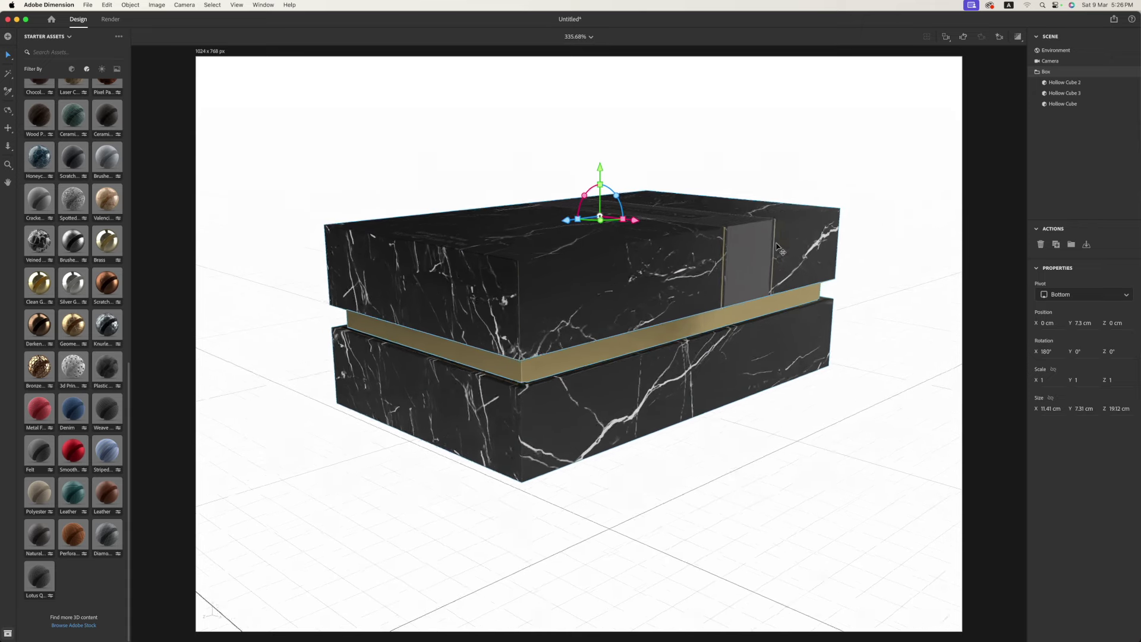
pyautogui.click(998, 37)
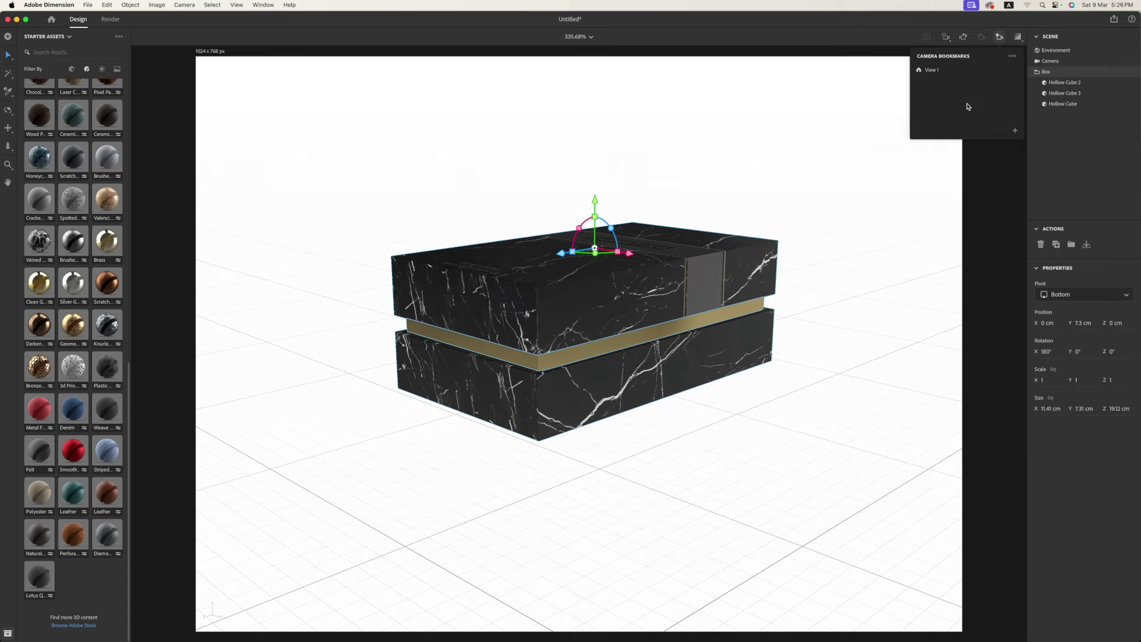
pyautogui.moveTo(751, 236); pyautogui.dragTo(650, 272, button='middle')
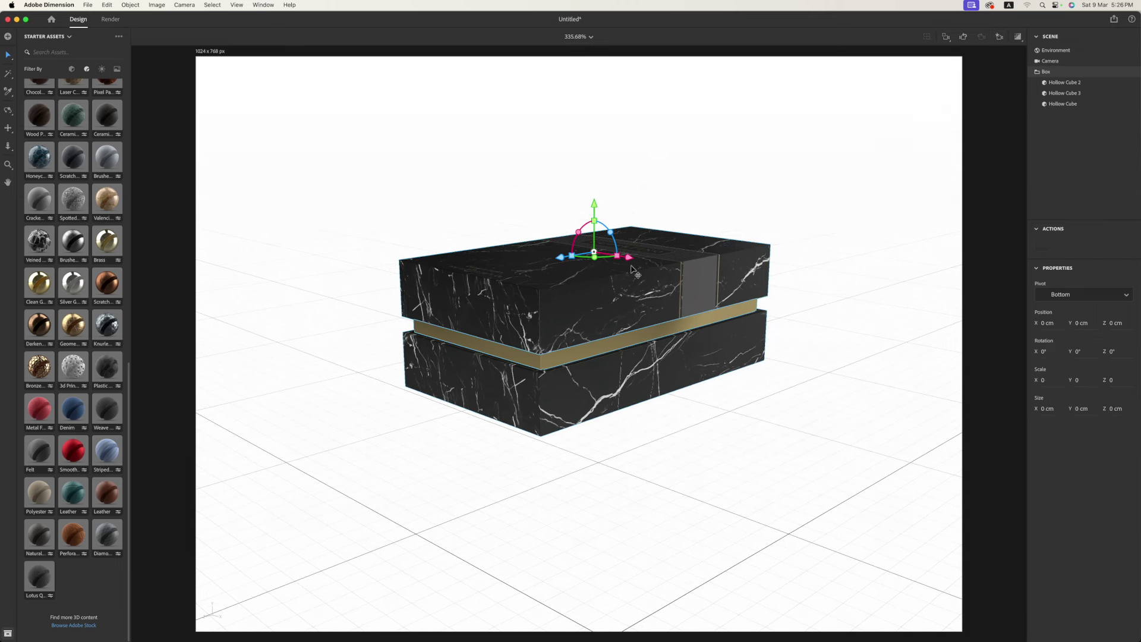
# - Lower the Hollow Cube lid past 6.8 cm so only a thin gold band shows, then preview the render
pyautogui.click(1120, 105)
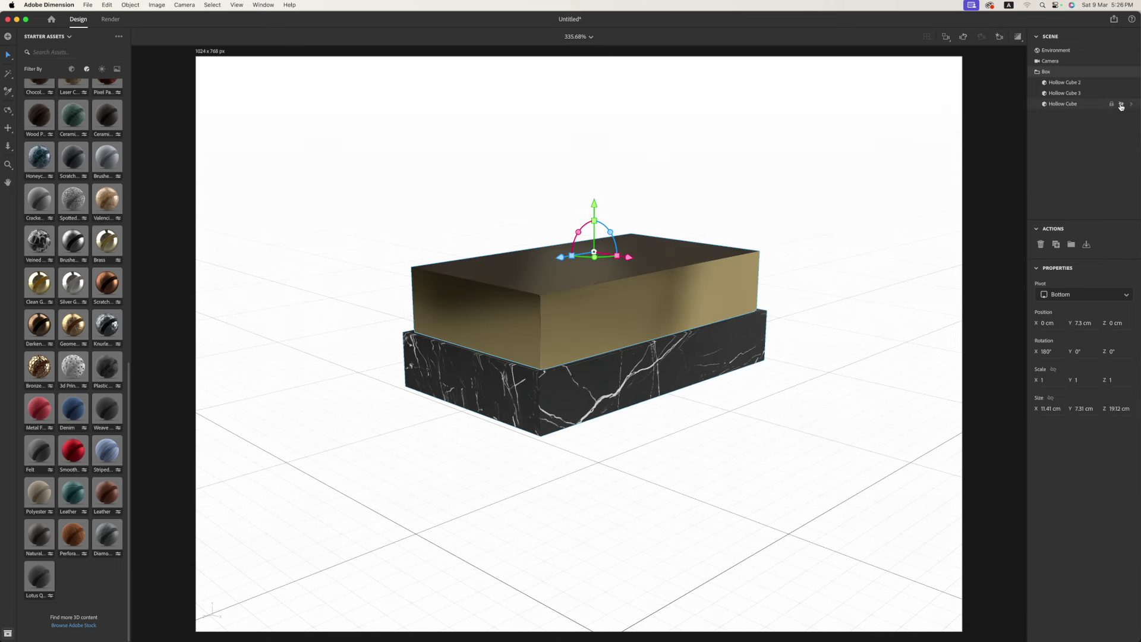
pyautogui.moveTo(596, 208); pyautogui.dragTo(606, 214)
pyautogui.click(1088, 105)
pyautogui.moveTo(599, 210); pyautogui.dragTo(596, 221)
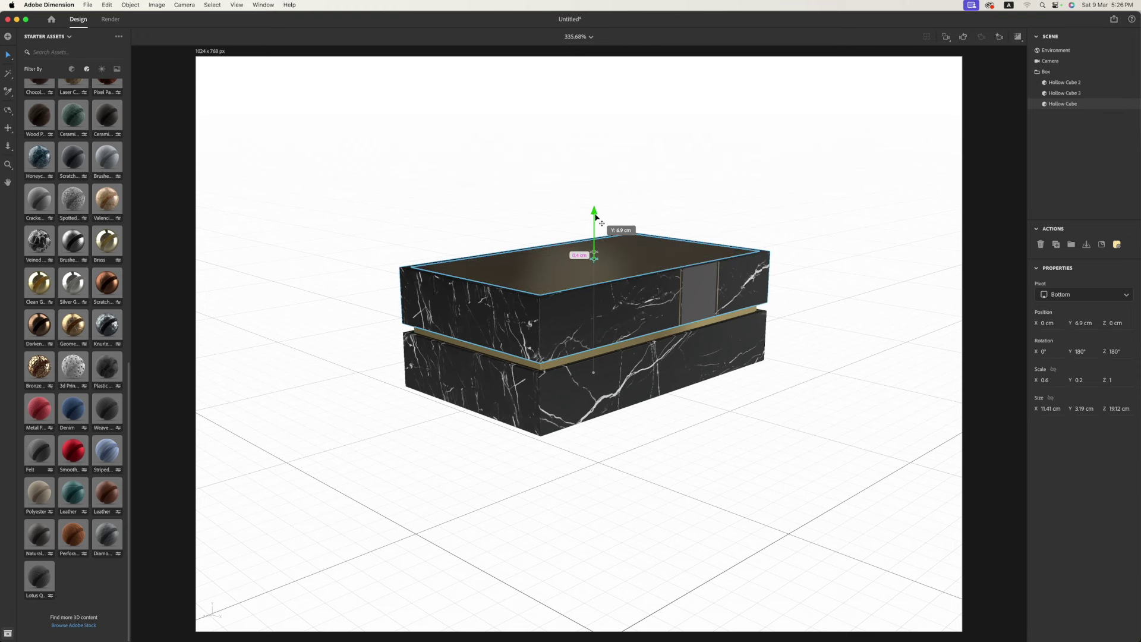
pyautogui.moveTo(596, 221); pyautogui.dragTo(596, 229)
pyautogui.click(665, 205)
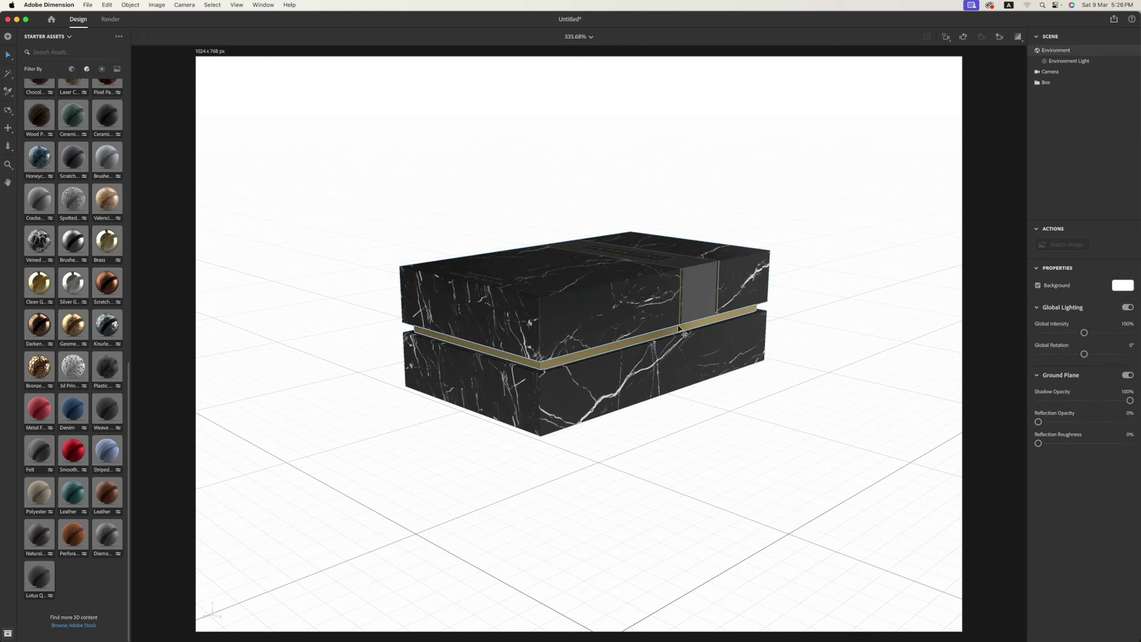
pyautogui.keyDown('alt'); pyautogui.moveTo(684, 330); pyautogui.dragTo(673, 334); pyautogui.keyUp('alt')
pyautogui.moveTo(573, 328)
pyautogui.mouseDown()
pyautogui.moveTo(642, 484)
pyautogui.moveTo(716, 491)
pyautogui.moveTo(805, 395)
pyautogui.moveTo(749, 454)
pyautogui.moveTo(759, 454)
pyautogui.moveTo(744, 334)
pyautogui.moveTo(598, 427)
pyautogui.moveTo(711, 441)
pyautogui.moveTo(915, 193)
pyautogui.mouseUp()
pyautogui.click(1018, 38)
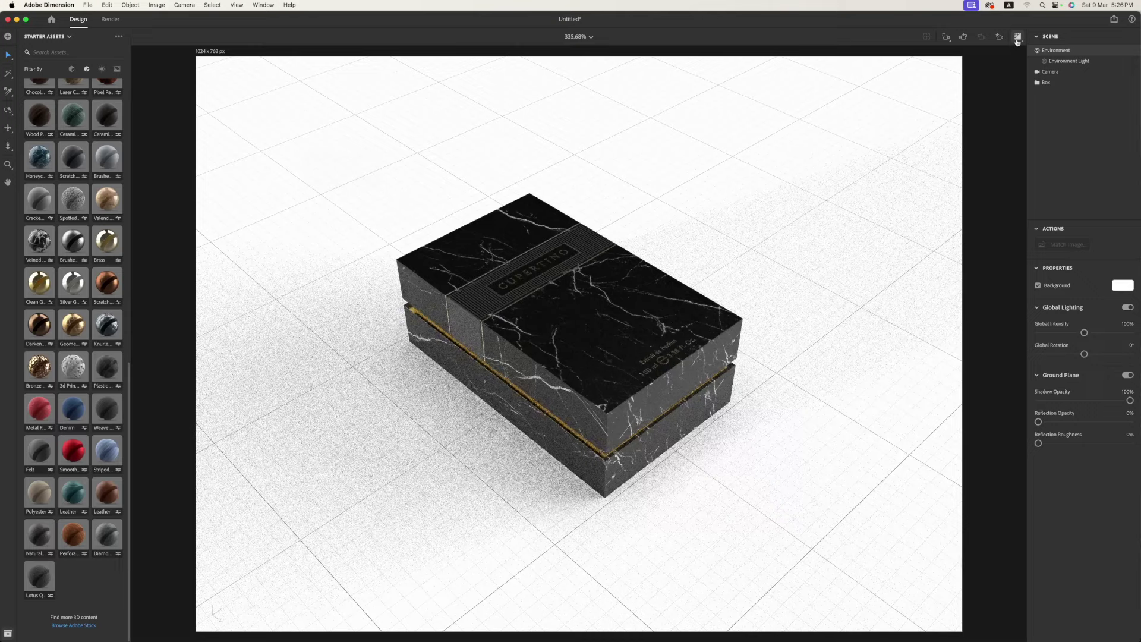
# - Orbit so the label faces right, frame the box to fill the canvas, and show canvas settings
pyautogui.moveTo(833, 285)
pyautogui.mouseDown()
pyautogui.moveTo(754, 365)
pyautogui.moveTo(666, 314)
pyautogui.moveTo(701, 395)
pyautogui.moveTo(785, 404)
pyautogui.moveTo(474, 408)
pyautogui.moveTo(460, 448)
pyautogui.moveTo(604, 497)
pyautogui.moveTo(723, 433)
pyautogui.moveTo(721, 474)
pyautogui.moveTo(681, 441)
pyautogui.moveTo(544, 410)
pyautogui.moveTo(412, 235)
pyautogui.moveTo(683, 364)
pyautogui.moveTo(729, 470)
pyautogui.moveTo(735, 523)
pyautogui.mouseUp()
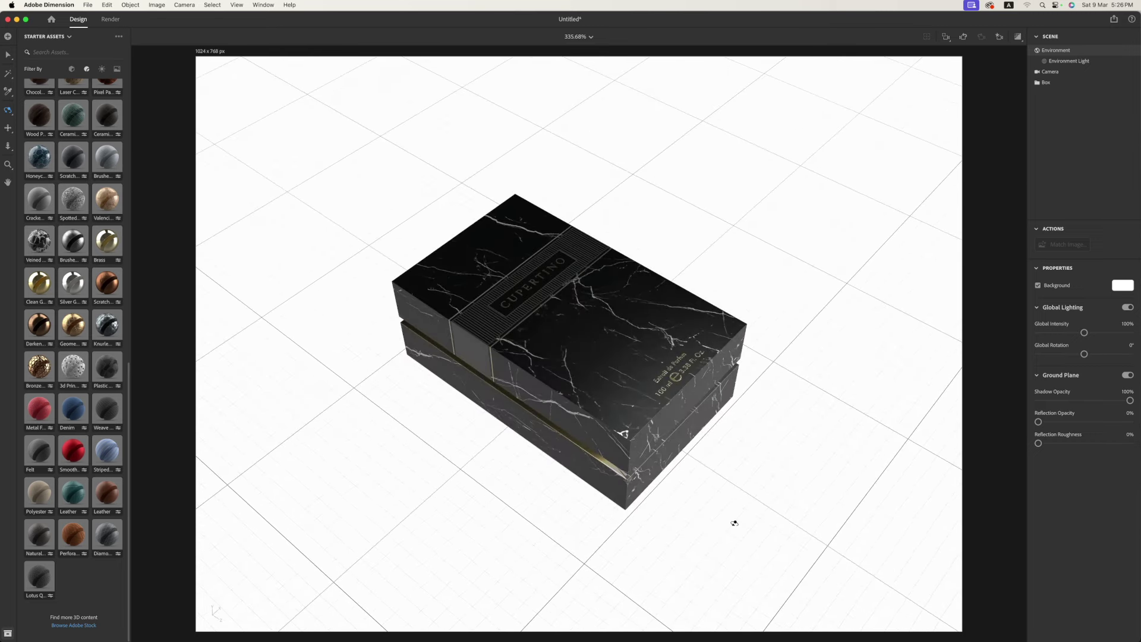
pyautogui.click(950, 42)
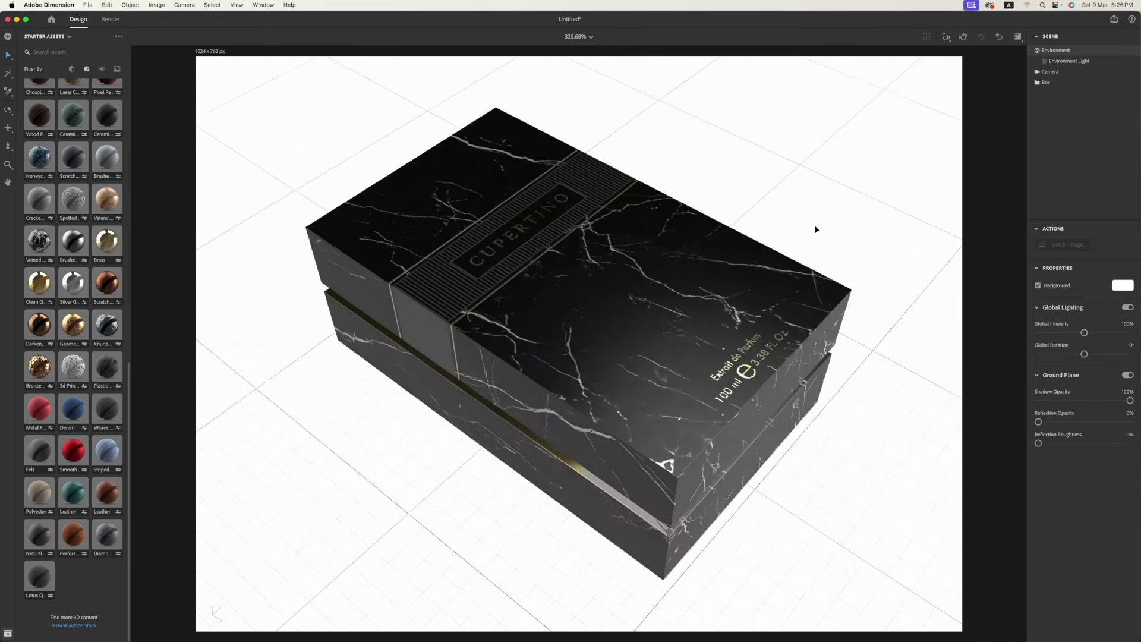
pyautogui.click(1006, 323)
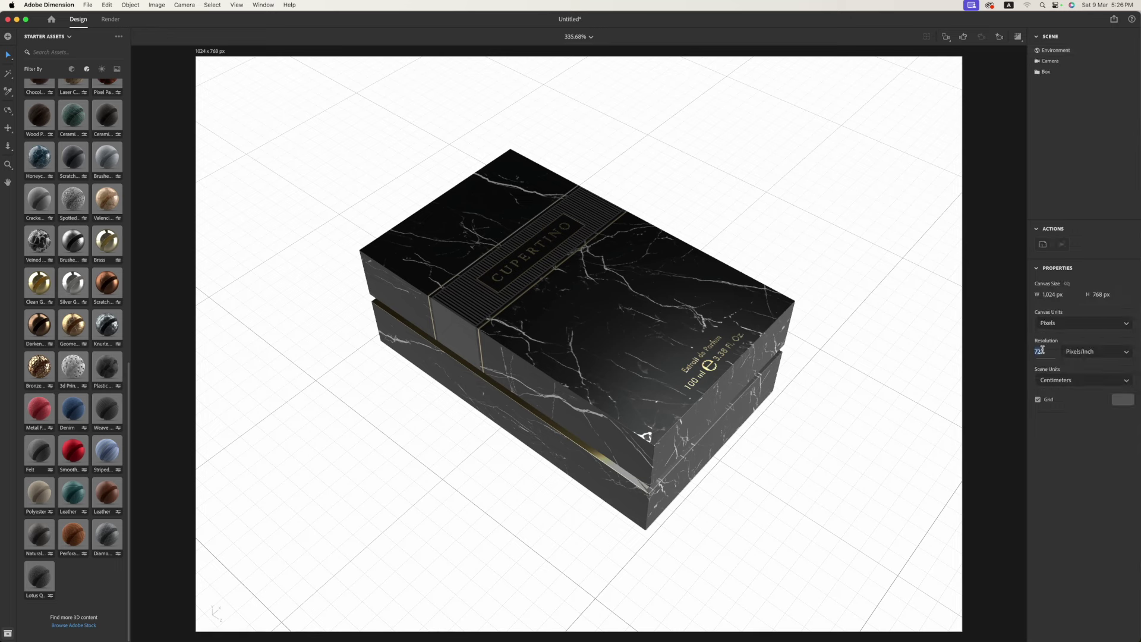
# - Set the canvas size to 2400 × 1500 px and fit it in the view
pyautogui.click(1056, 294)
pyautogui.press('Return')
pyautogui.press('super+0')
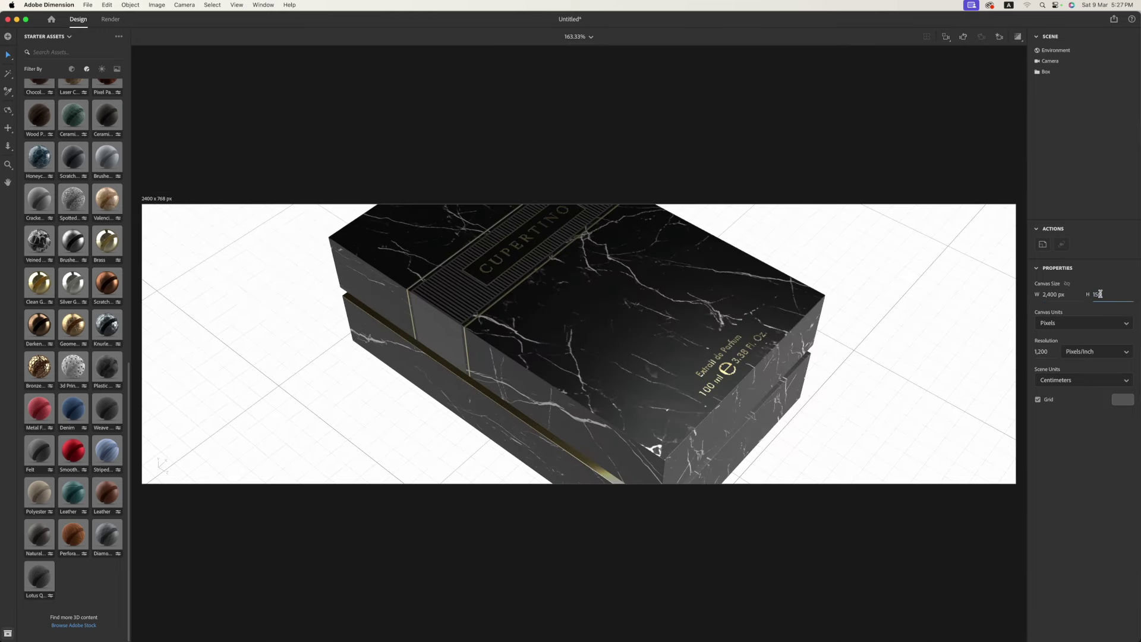
pyautogui.write('0')
pyautogui.press('Return')
pyautogui.press('super+0')
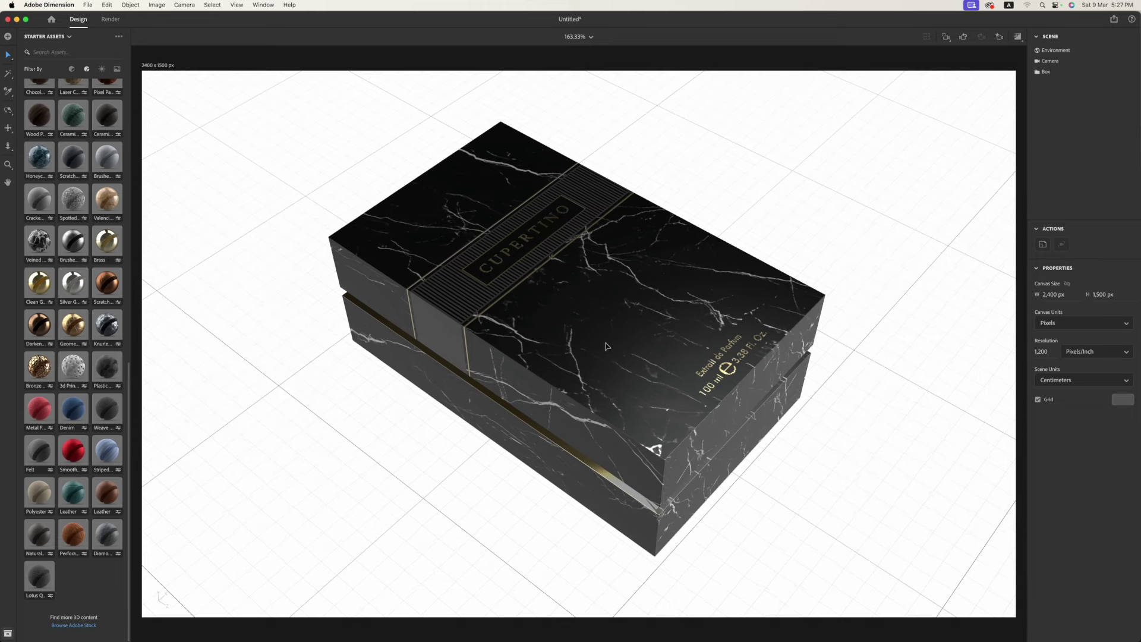
# - Move the perfume box across the ground to the right side of the scene
pyautogui.scroll(-3, 603, 342)
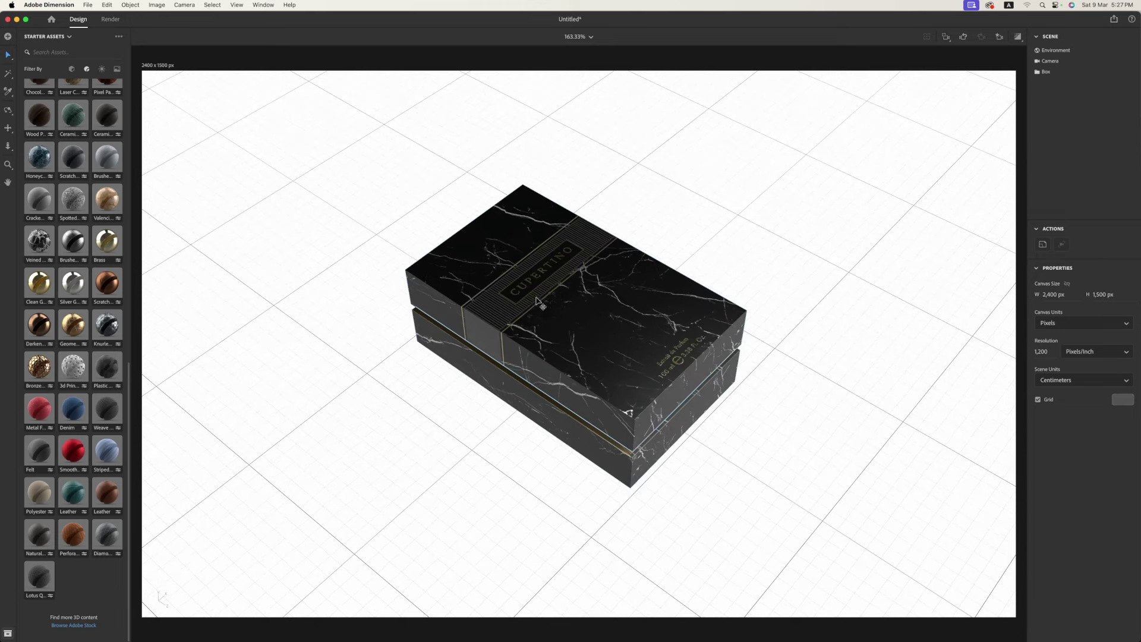
pyautogui.moveTo(531, 299); pyautogui.dragTo(764, 326)
pyautogui.moveTo(657, 355)
pyautogui.mouseDown()
pyautogui.moveTo(591, 344)
pyautogui.moveTo(609, 387)
pyautogui.moveTo(657, 390)
pyautogui.moveTo(622, 387)
pyautogui.mouseUp()
pyautogui.press('v')
pyautogui.click(1061, 52)
# - Add the 3-Point Light preset to the scene and check it in render preview
pyautogui.click(979, 102)
pyautogui.click(103, 69)
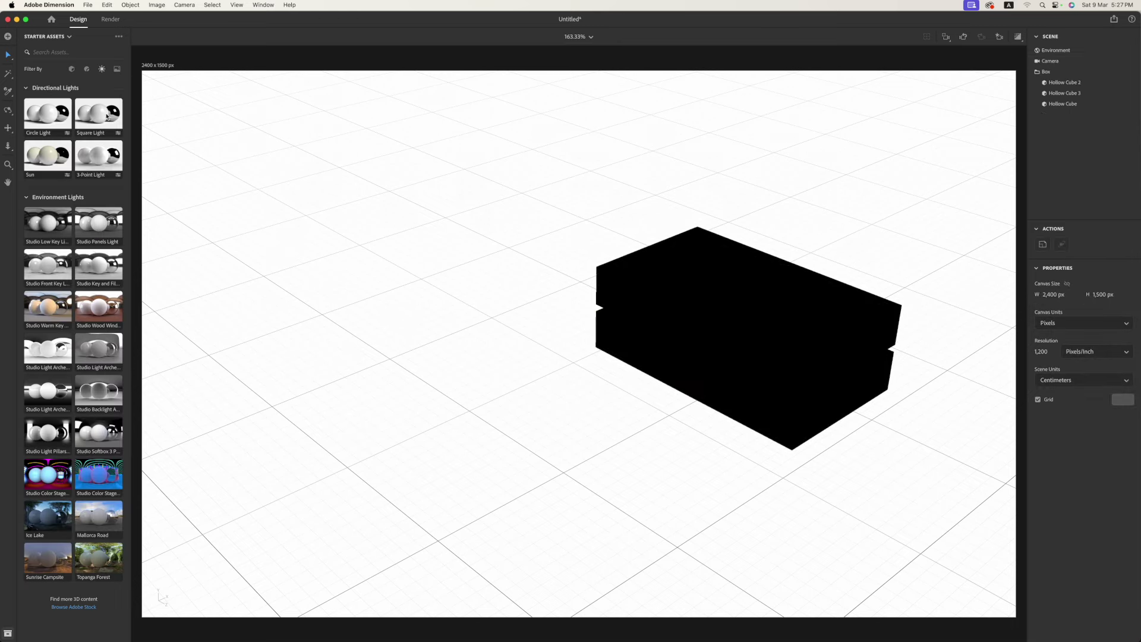
pyautogui.click(104, 158)
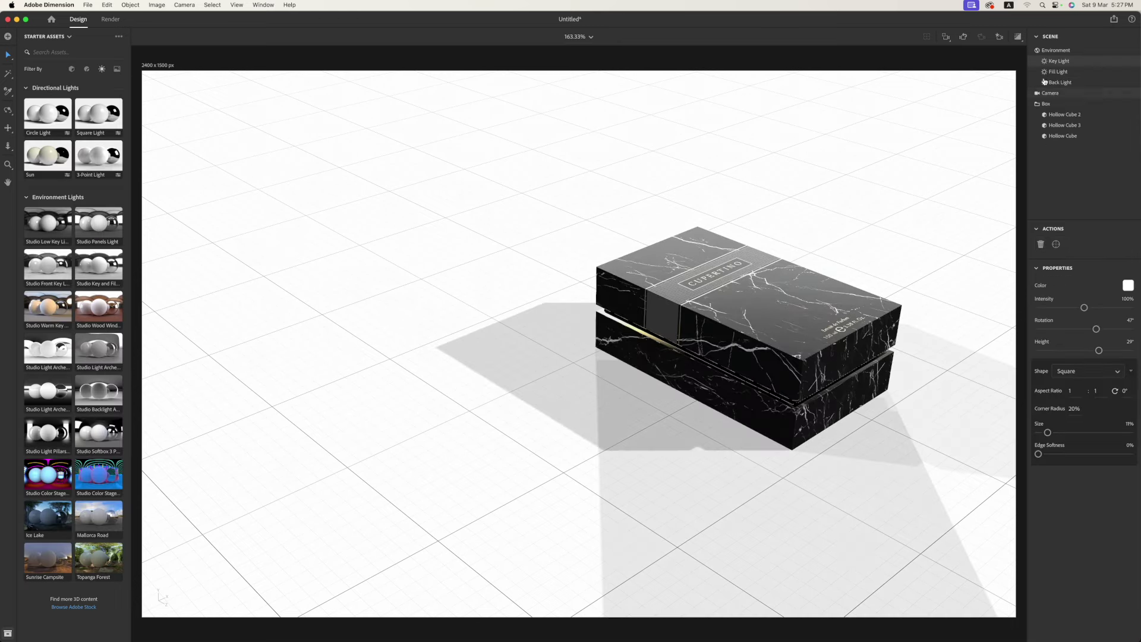
pyautogui.click(1019, 37)
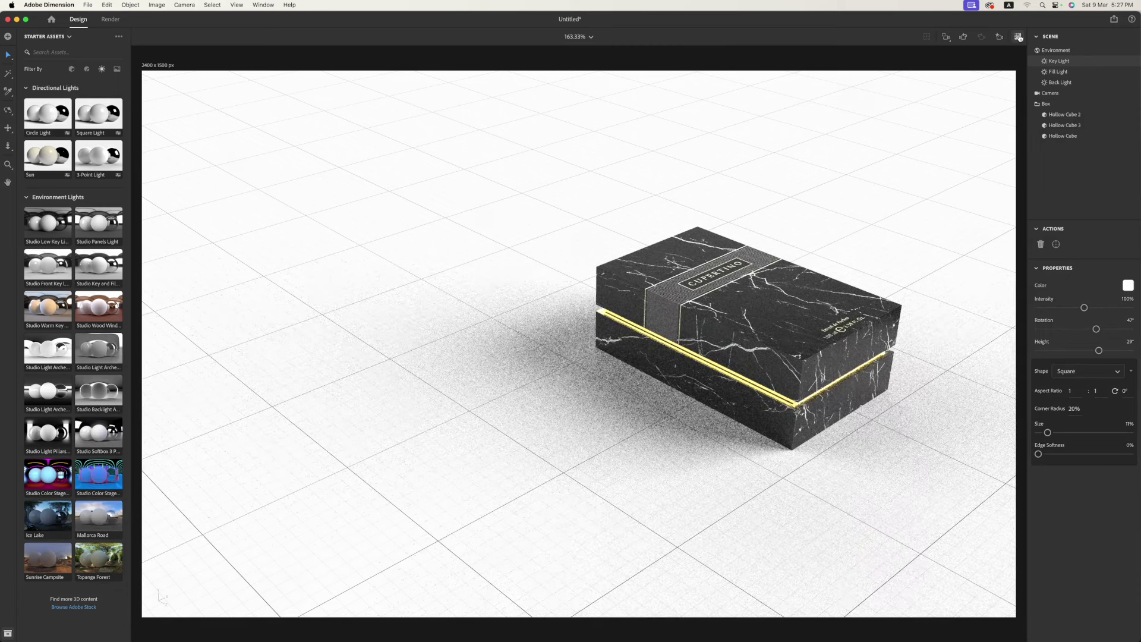
pyautogui.click(1019, 37)
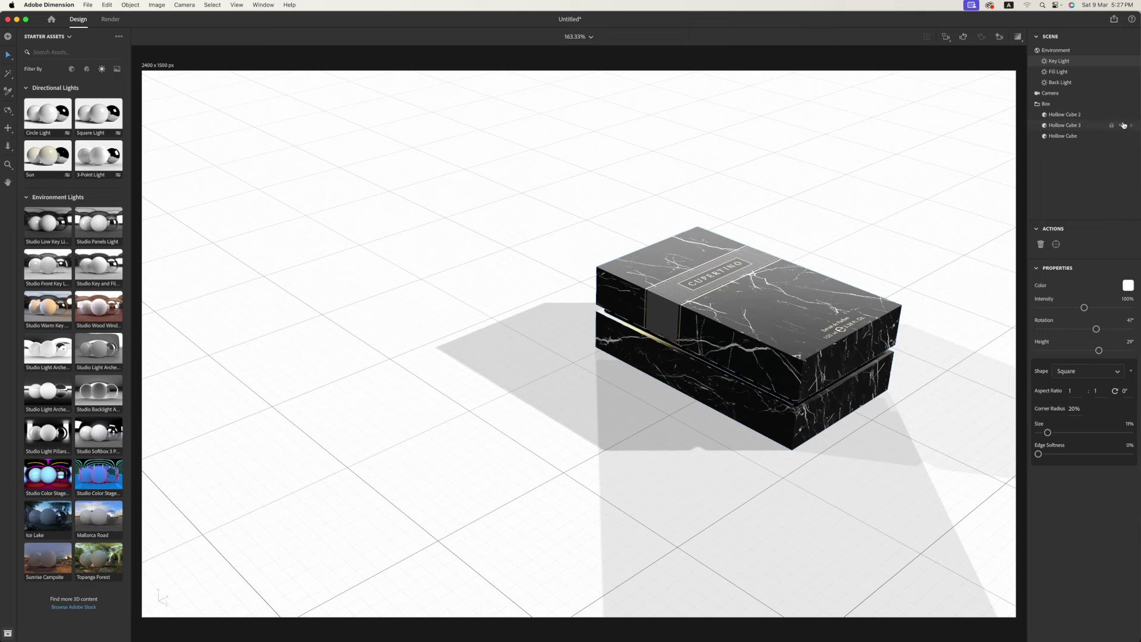
# - Hide the marble lid to expose the inner gold piece and its material
pyautogui.click(1122, 126)
pyautogui.click(1122, 137)
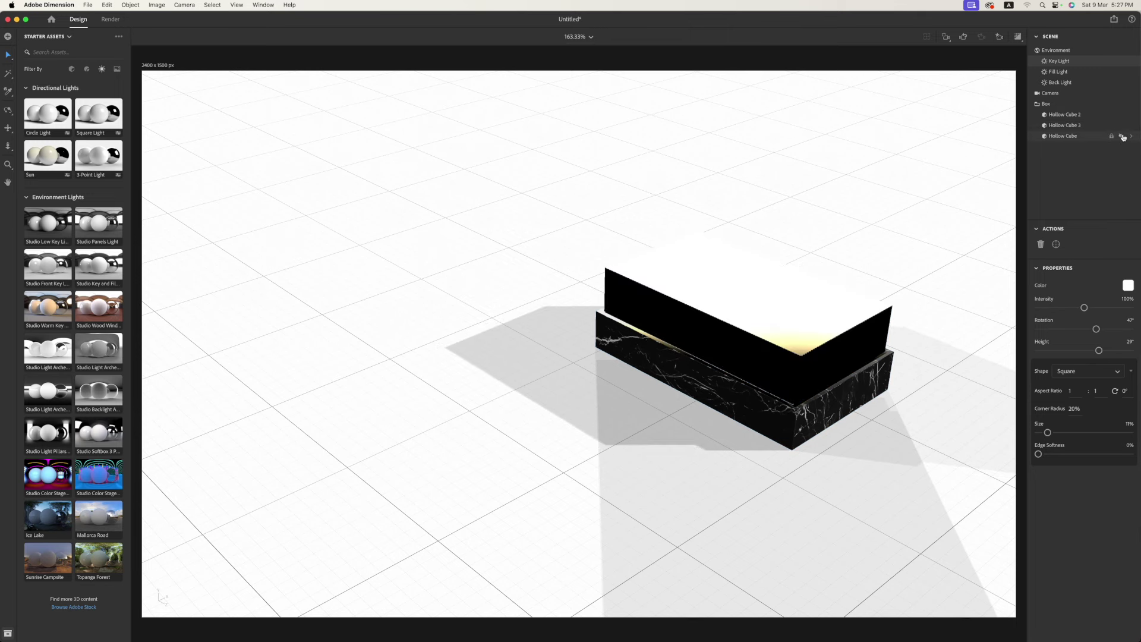
pyautogui.doubleClick(871, 328)
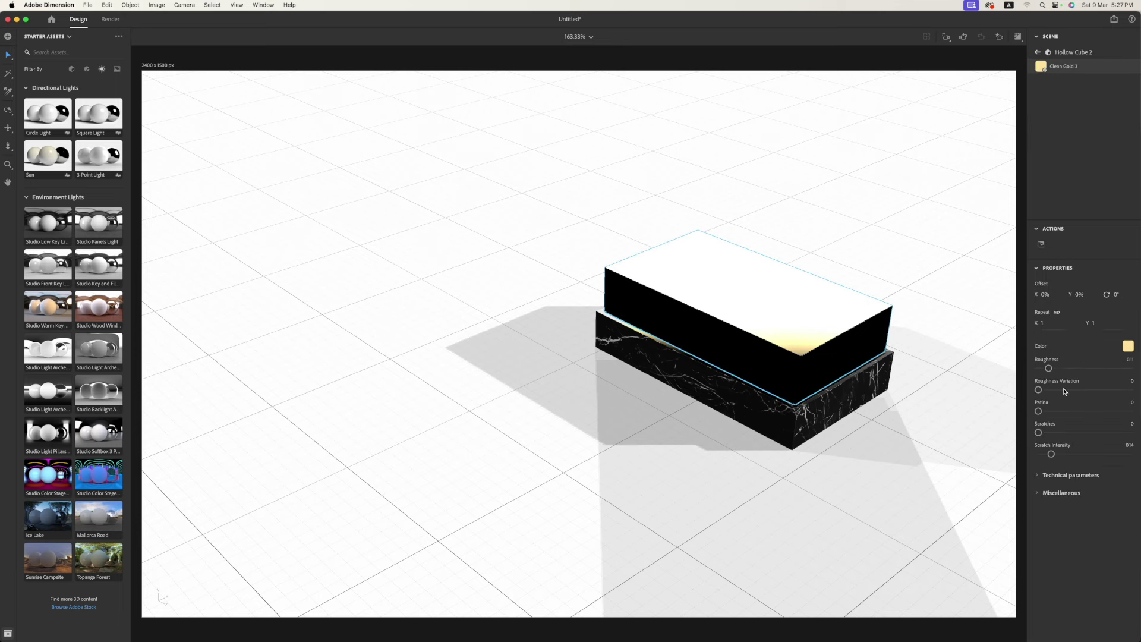
# - Set Hollow Cube 2's Clean Gold roughness to 0.4, unhide Hollow Cube, and preview from above
pyautogui.moveTo(1061, 369); pyautogui.dragTo(1070, 368)
pyautogui.click(950, 150)
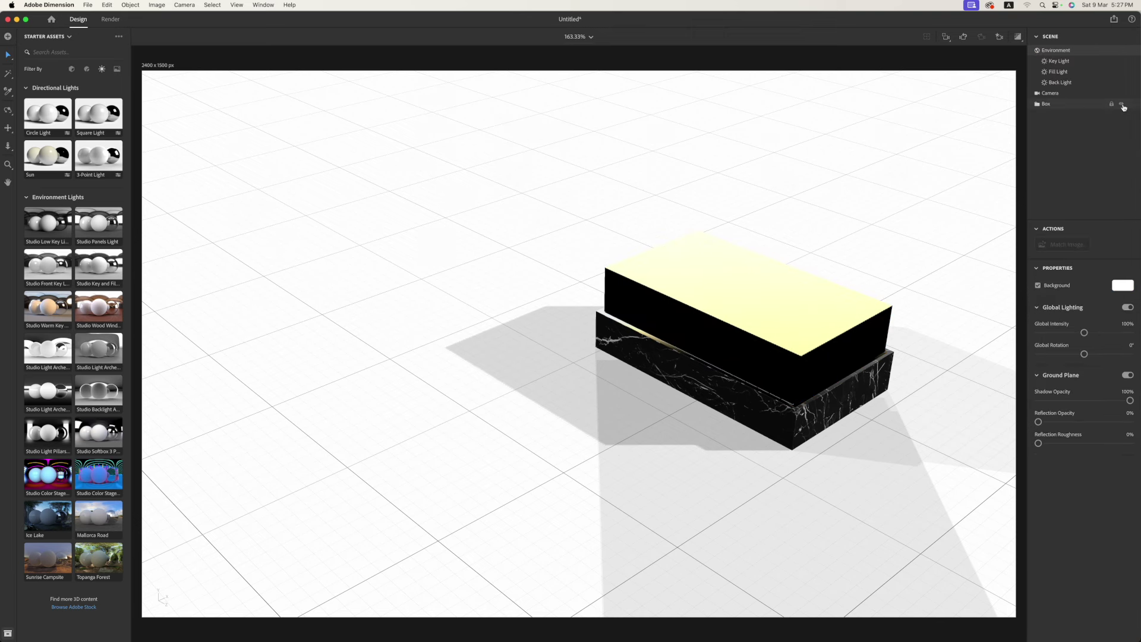
pyautogui.click(1036, 105)
pyautogui.click(1121, 138)
pyautogui.click(1018, 37)
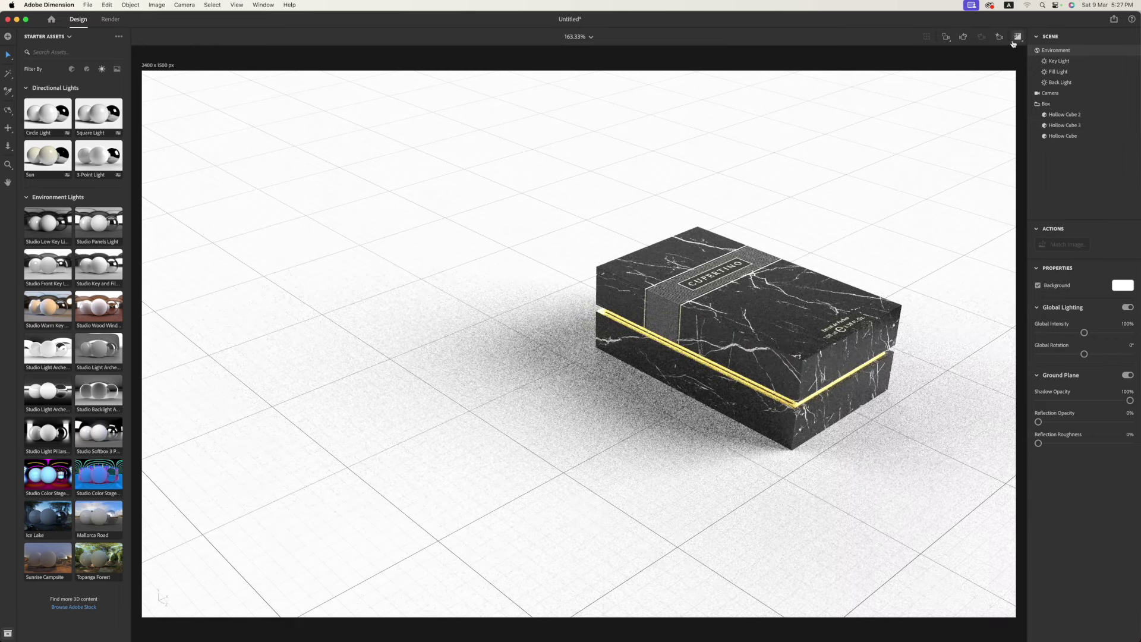
pyautogui.press('1')
pyautogui.moveTo(902, 188); pyautogui.dragTo(845, 244)
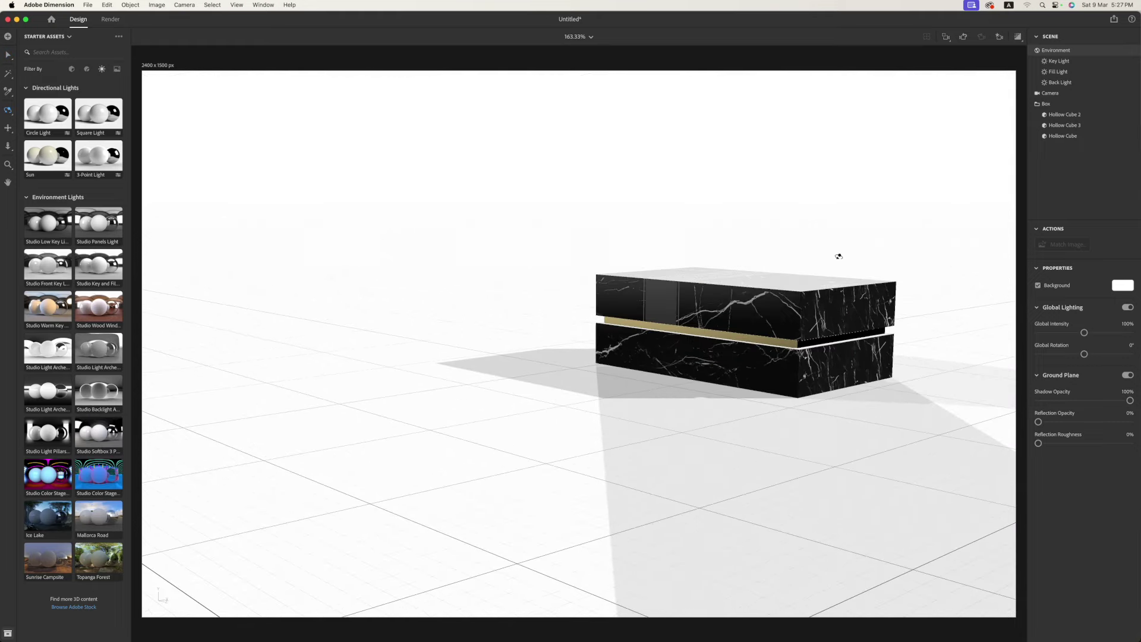
pyautogui.moveTo(874, 242)
pyautogui.mouseDown()
pyautogui.moveTo(743, 365)
pyautogui.moveTo(751, 374)
pyautogui.moveTo(850, 343)
pyautogui.mouseUp()
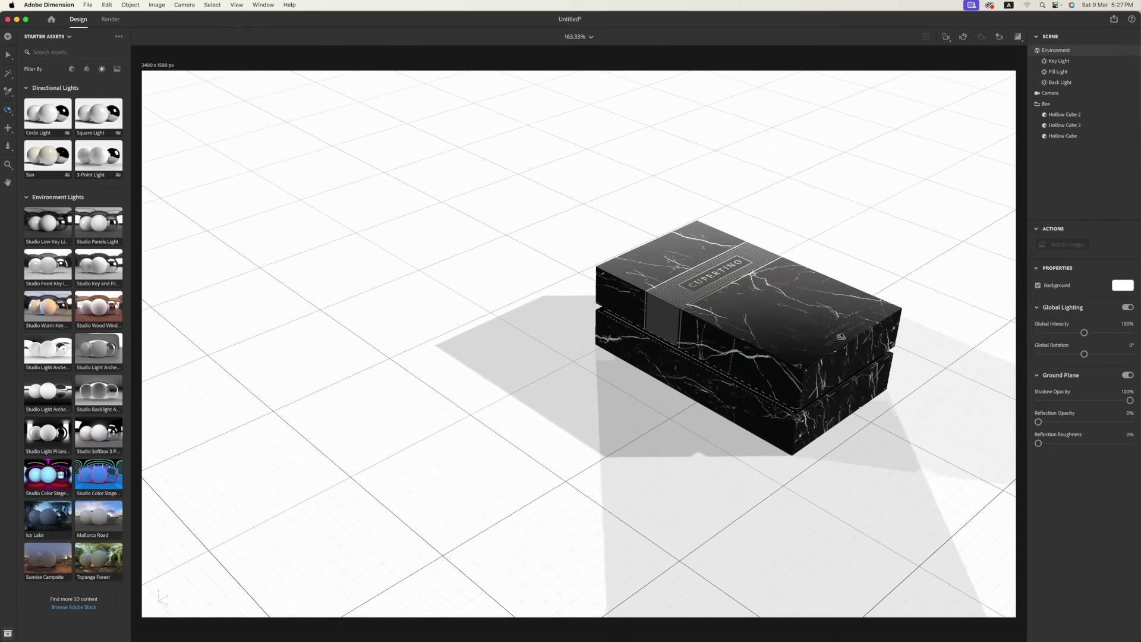
# - Select the lying marble box and switch between saved camera views
pyautogui.press('v')
pyautogui.click(790, 353)
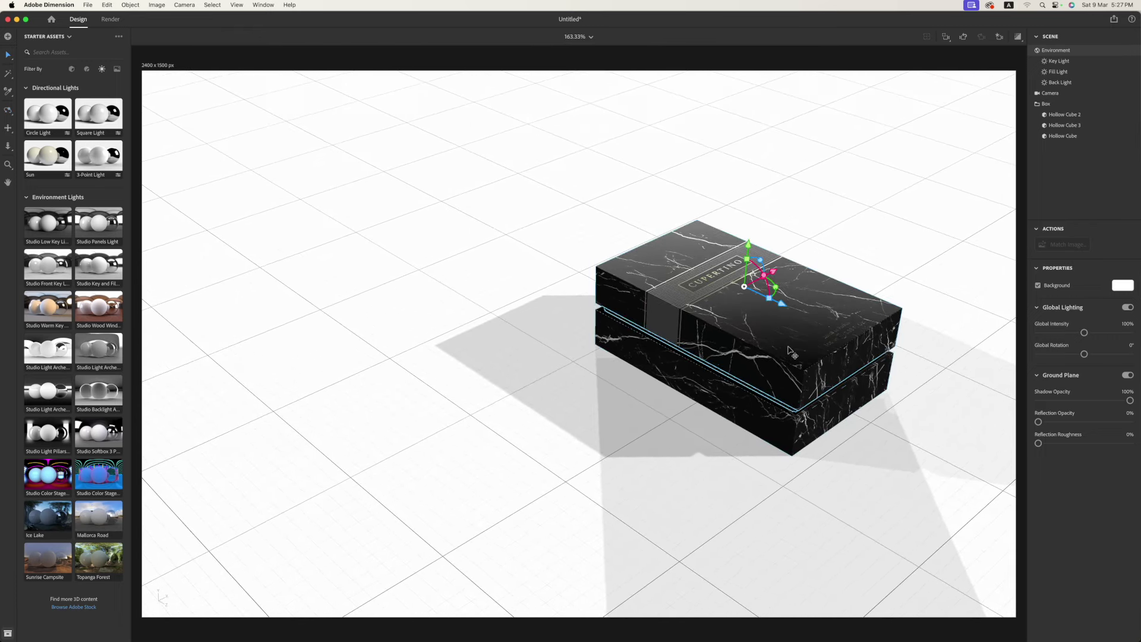
pyautogui.click(1002, 36)
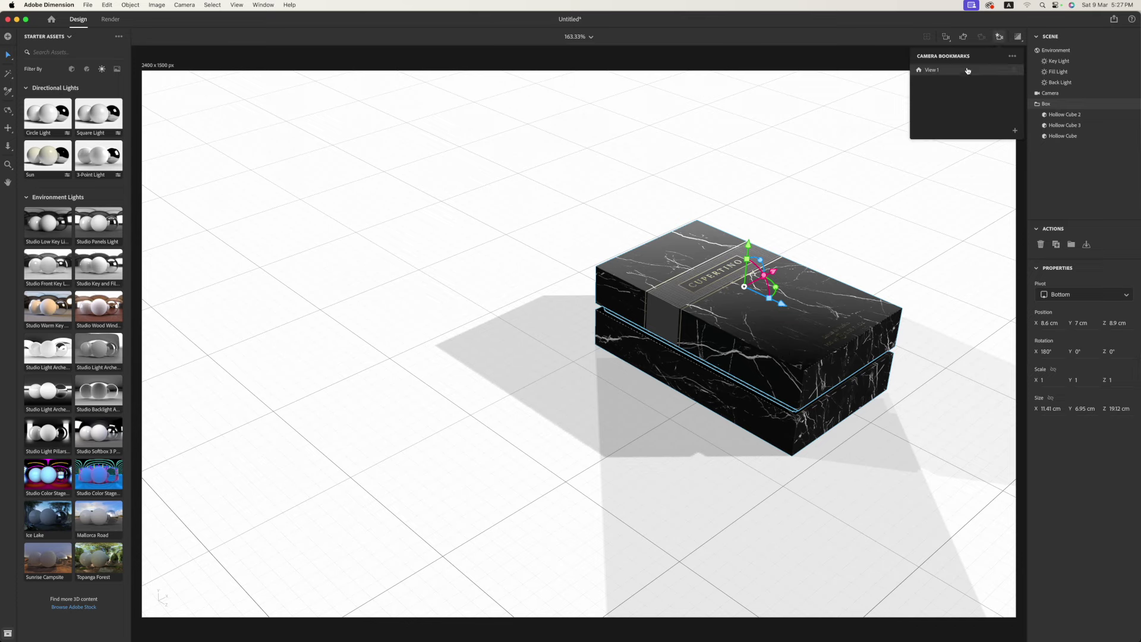
pyautogui.click(963, 70)
pyautogui.click(946, 37)
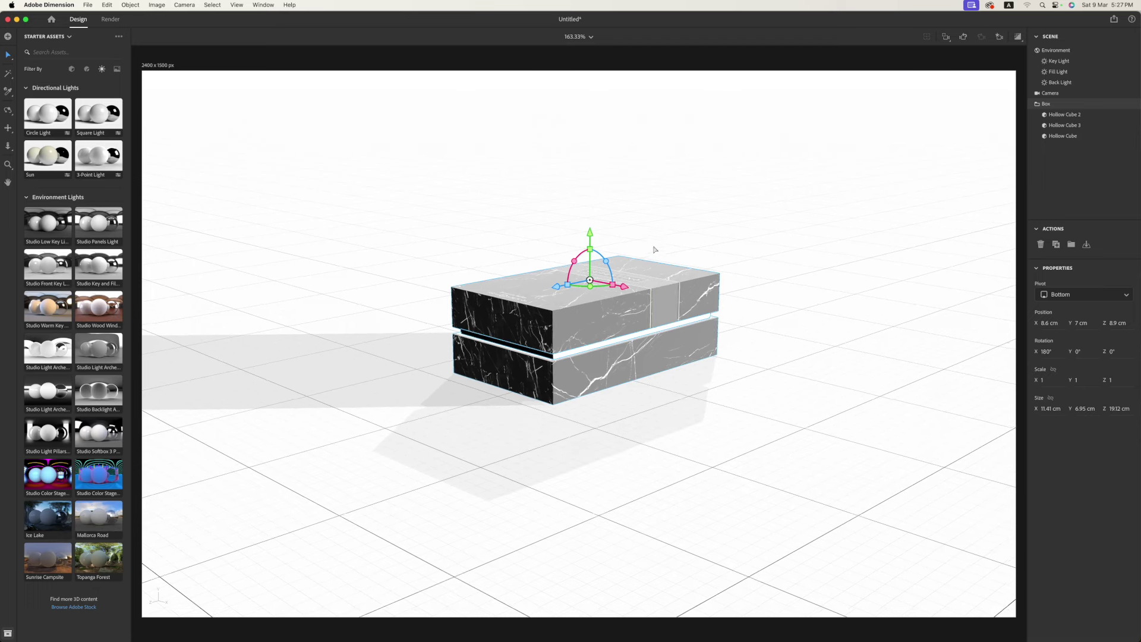
# - Duplicate the box, stand the copy upright on the floor behind-right, and copy the lying box left
pyautogui.keyDown('alt'); pyautogui.moveTo(625, 288); pyautogui.dragTo(819, 340); pyautogui.keyUp('alt')
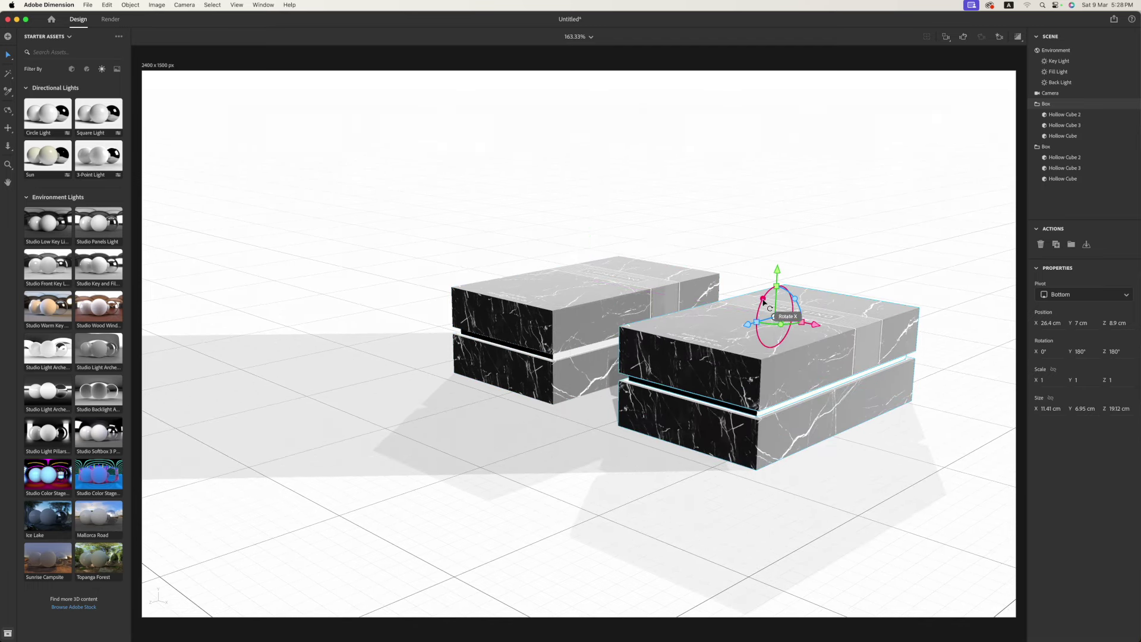
pyautogui.moveTo(763, 299); pyautogui.dragTo(752, 380)
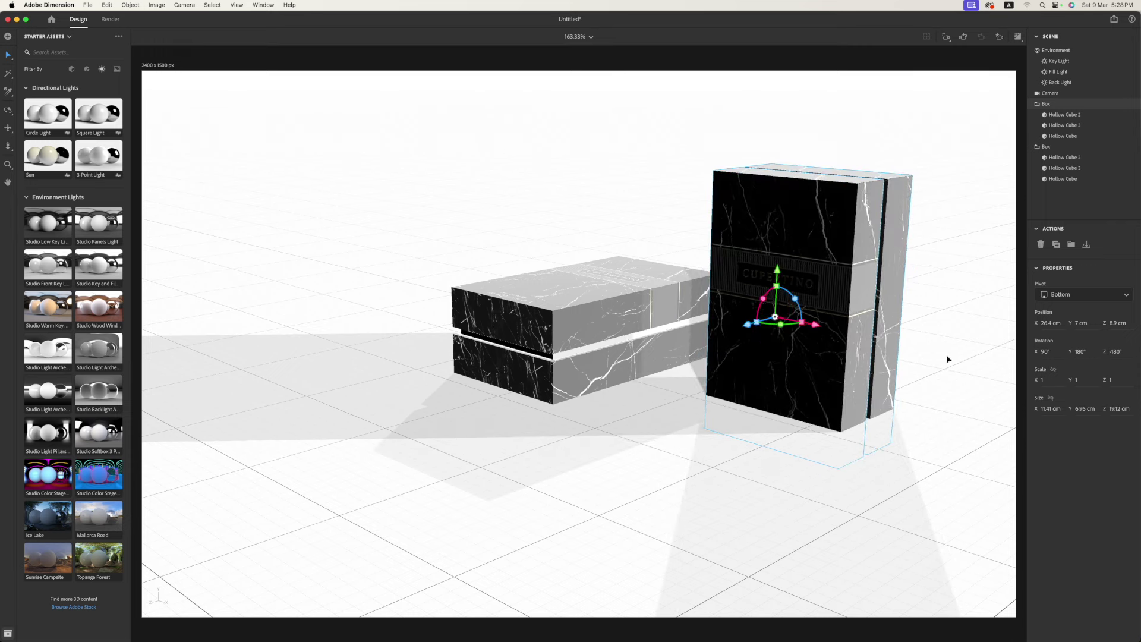
pyautogui.click(1083, 247)
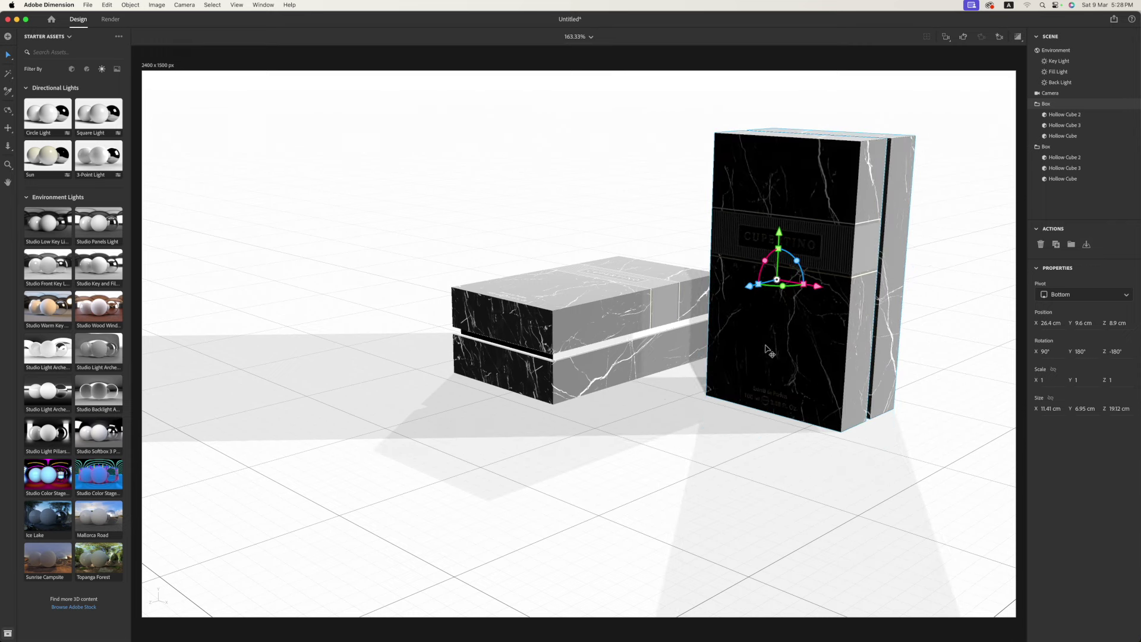
pyautogui.moveTo(757, 290); pyautogui.dragTo(823, 271)
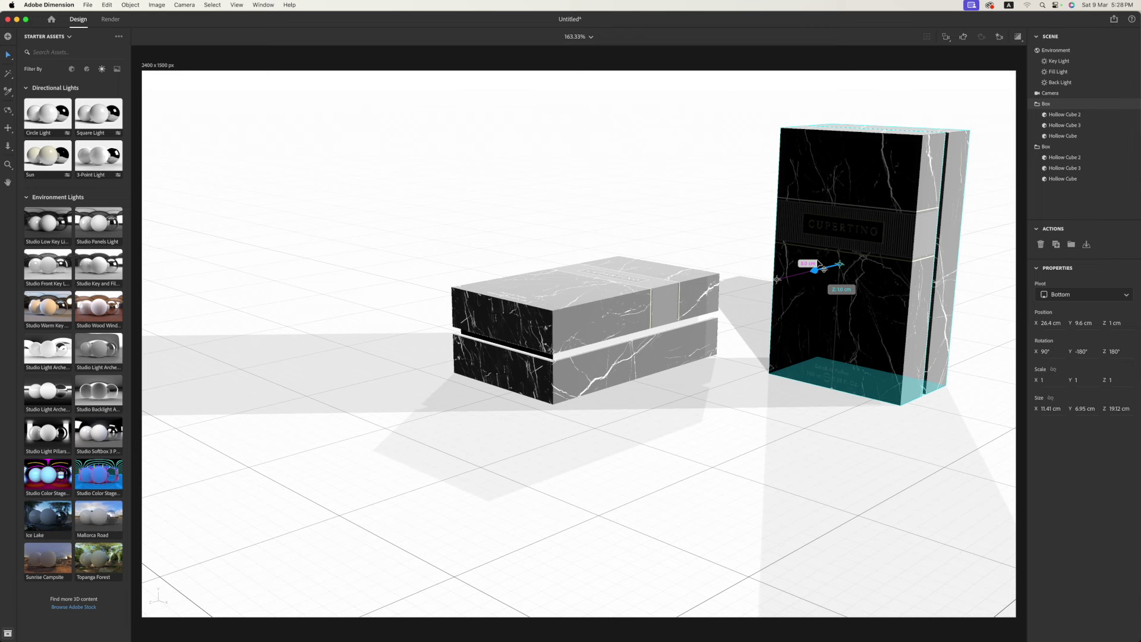
pyautogui.click(648, 347)
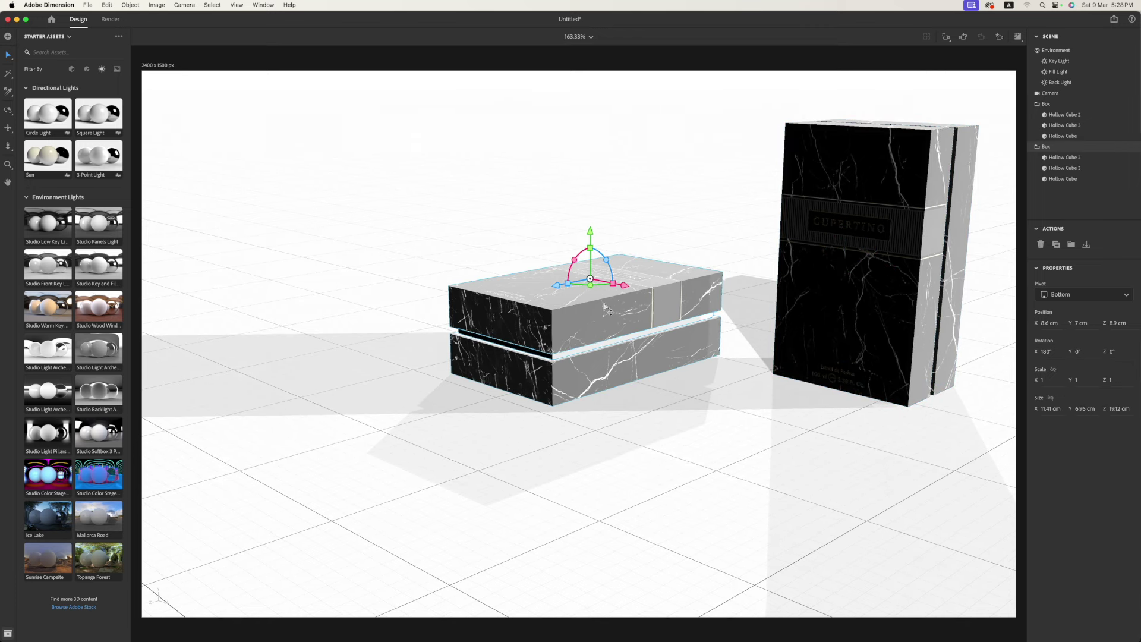
pyautogui.keyDown('alt'); pyautogui.moveTo(466, 324); pyautogui.dragTo(412, 404); pyautogui.keyUp('alt')
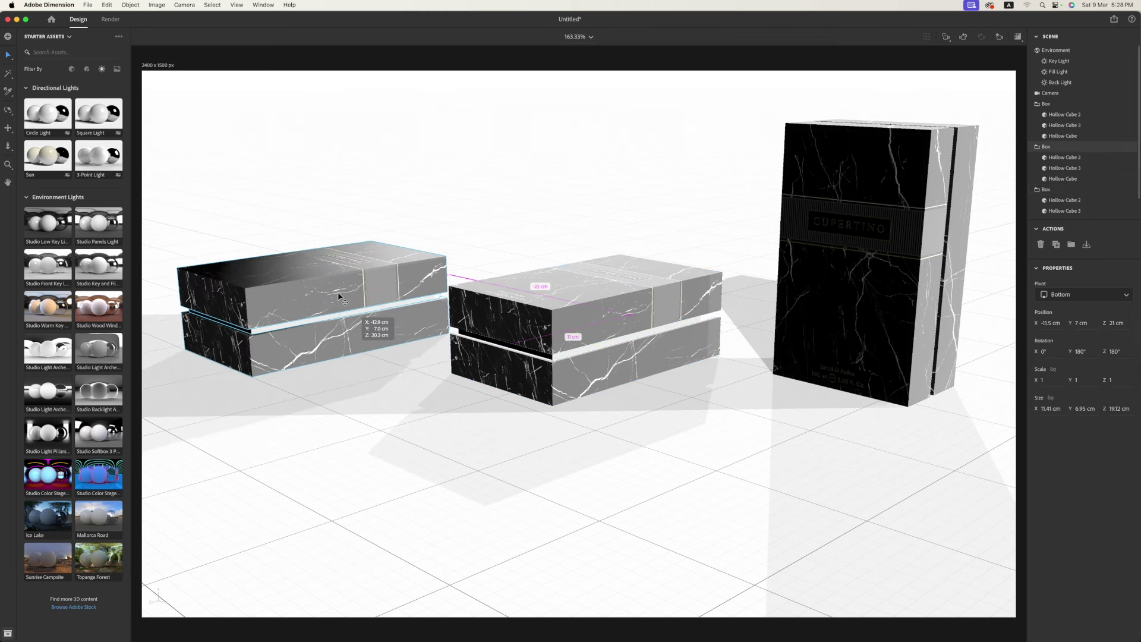
# - Duplicate the lying box to the left and hide its parts one by one to find the Hollow Cube lid
pyautogui.click(416, 409)
pyautogui.click(331, 262)
pyautogui.scroll(-1, 1076, 178)
pyautogui.click(1122, 179)
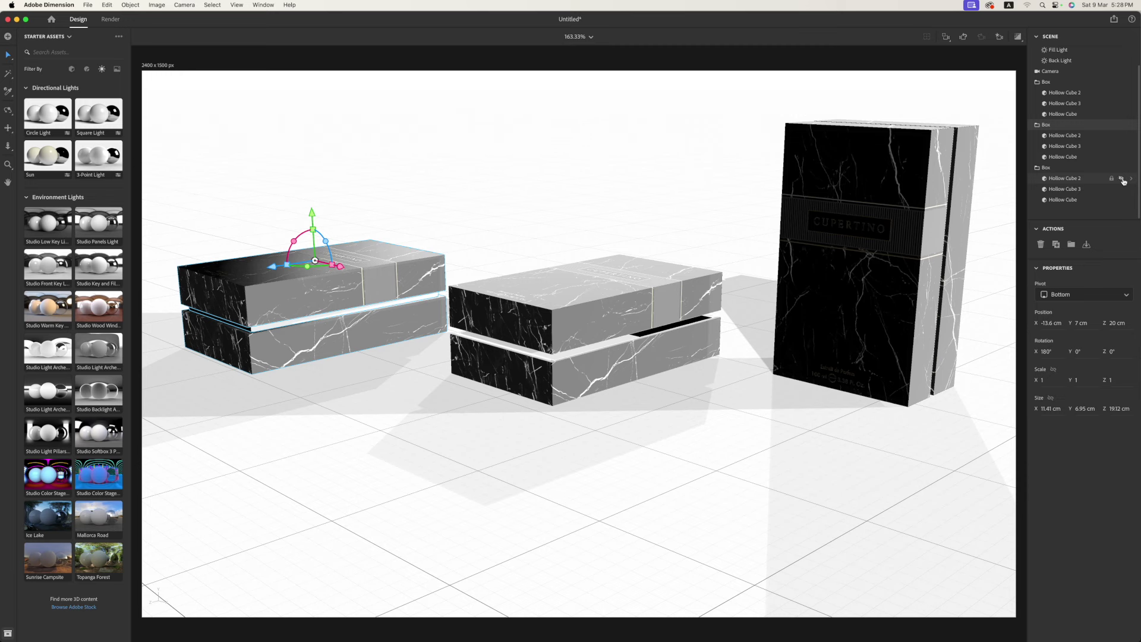
pyautogui.click(1122, 146)
pyautogui.click(1122, 146)
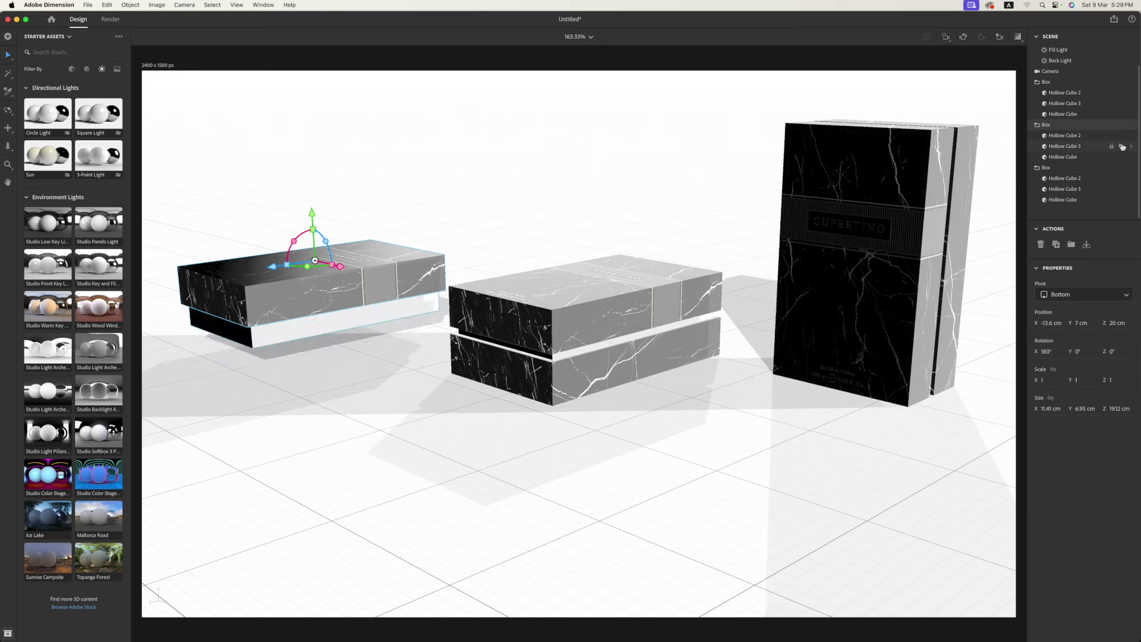
pyautogui.click(1122, 157)
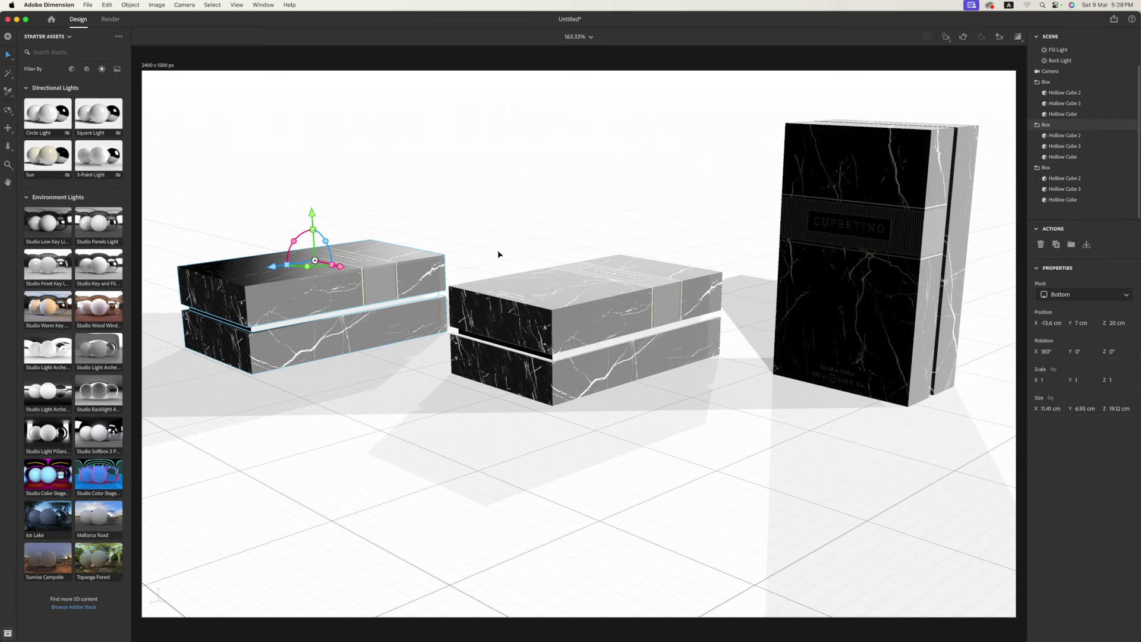
# - Slide the left box's marble lid off to the left and stand it on end (Z -90°) behind the base
pyautogui.click(1064, 157)
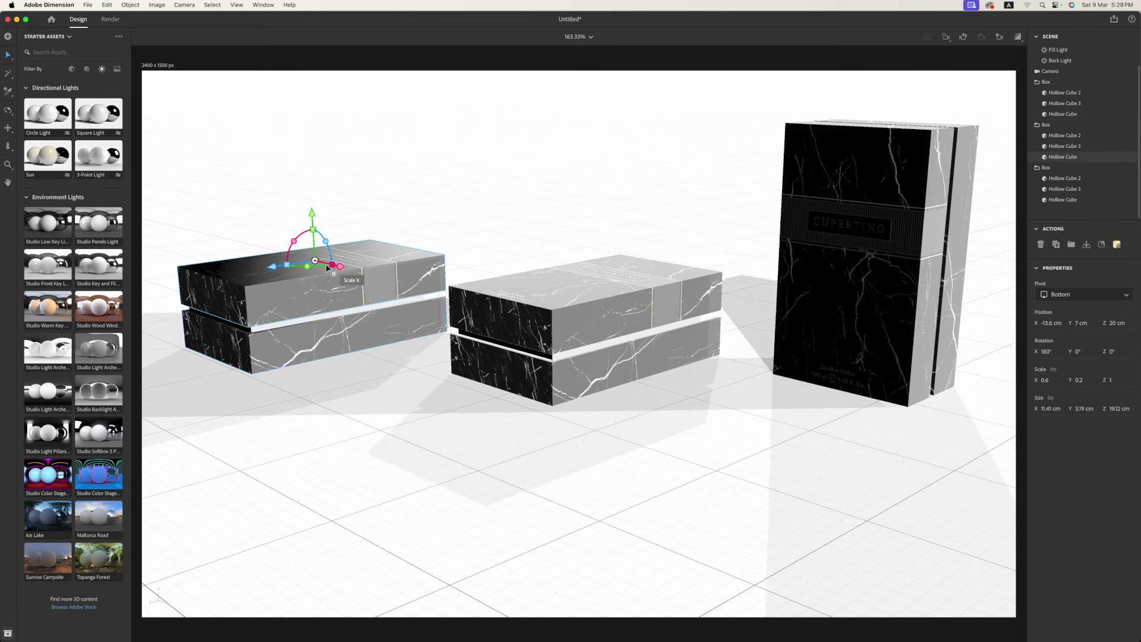
pyautogui.moveTo(291, 265)
pyautogui.mouseDown()
pyautogui.moveTo(275, 203)
pyautogui.moveTo(255, 190)
pyautogui.mouseUp()
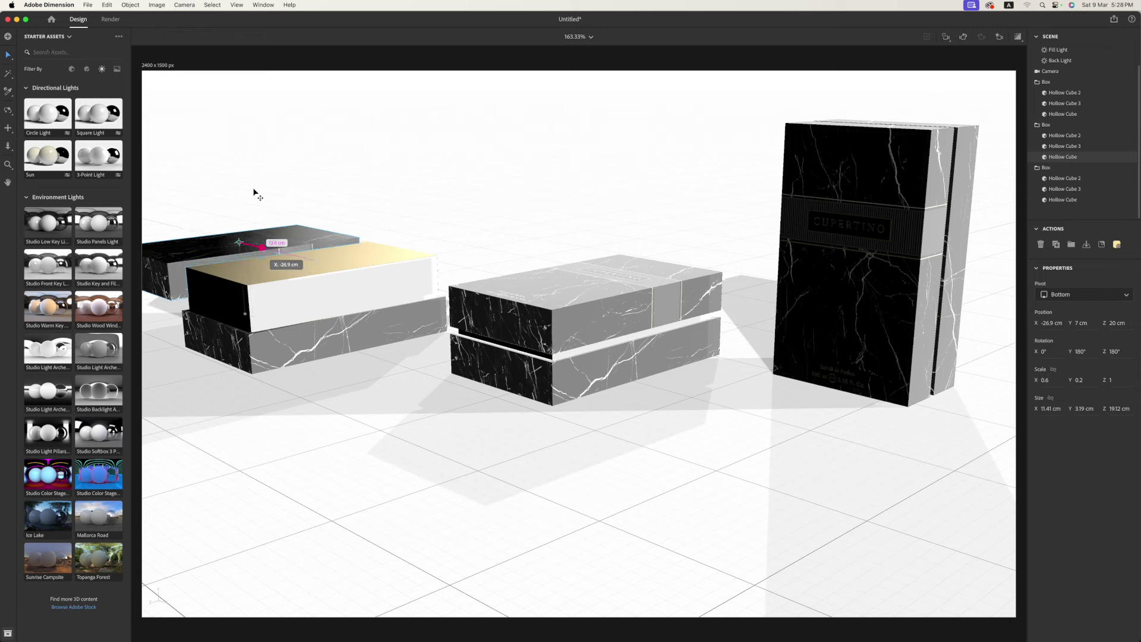
pyautogui.scroll(-2, 266, 256)
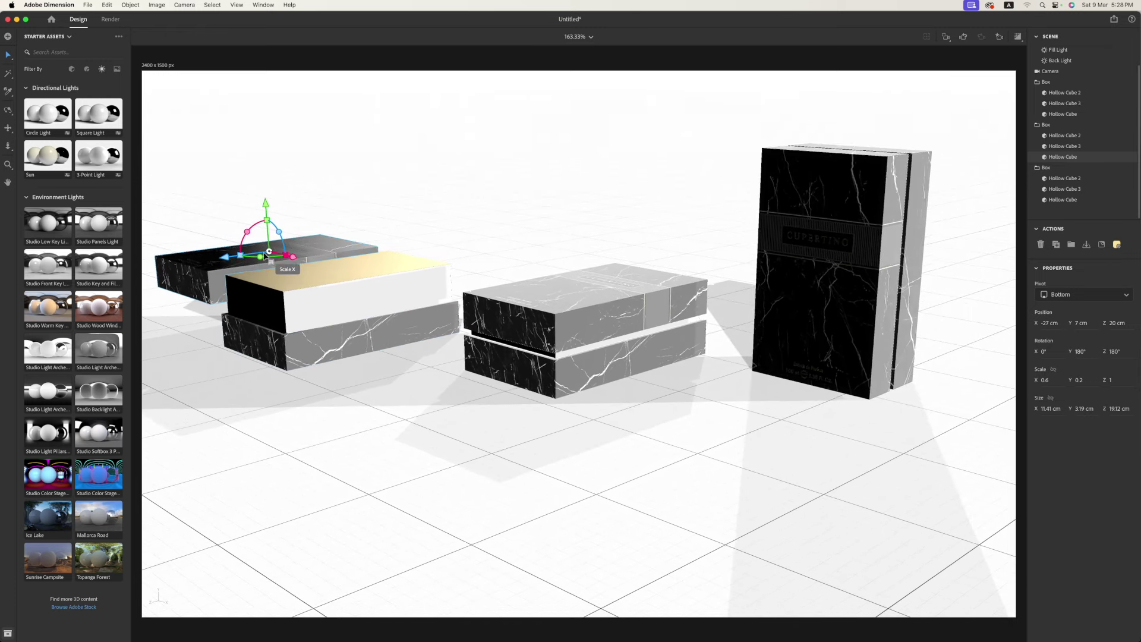
pyautogui.moveTo(294, 260); pyautogui.dragTo(260, 251)
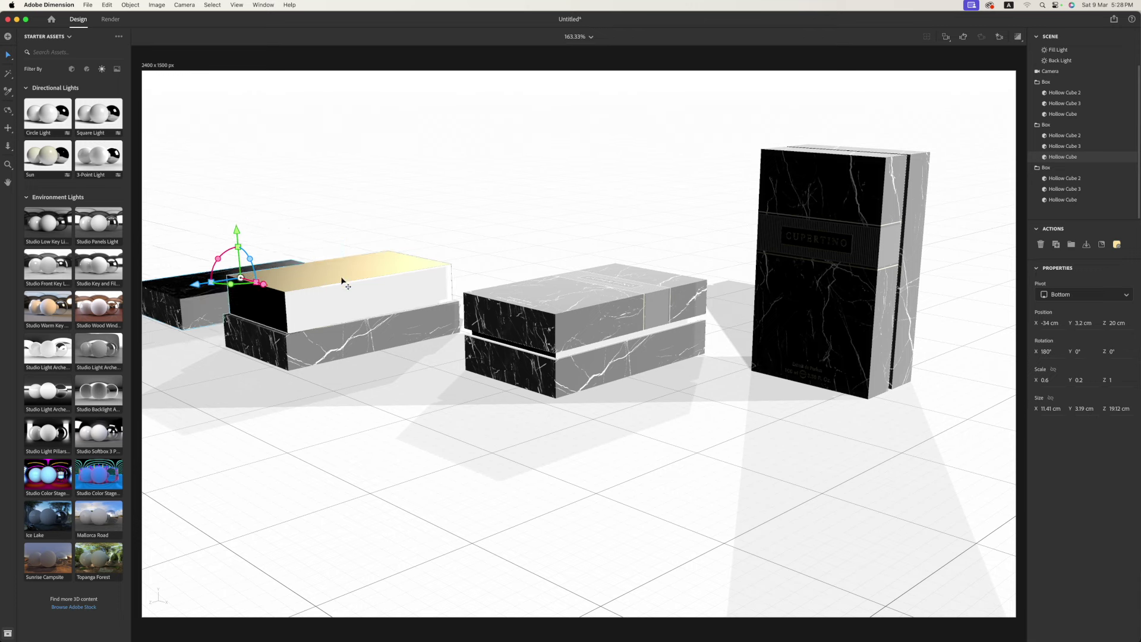
pyautogui.moveTo(252, 262); pyautogui.dragTo(274, 372)
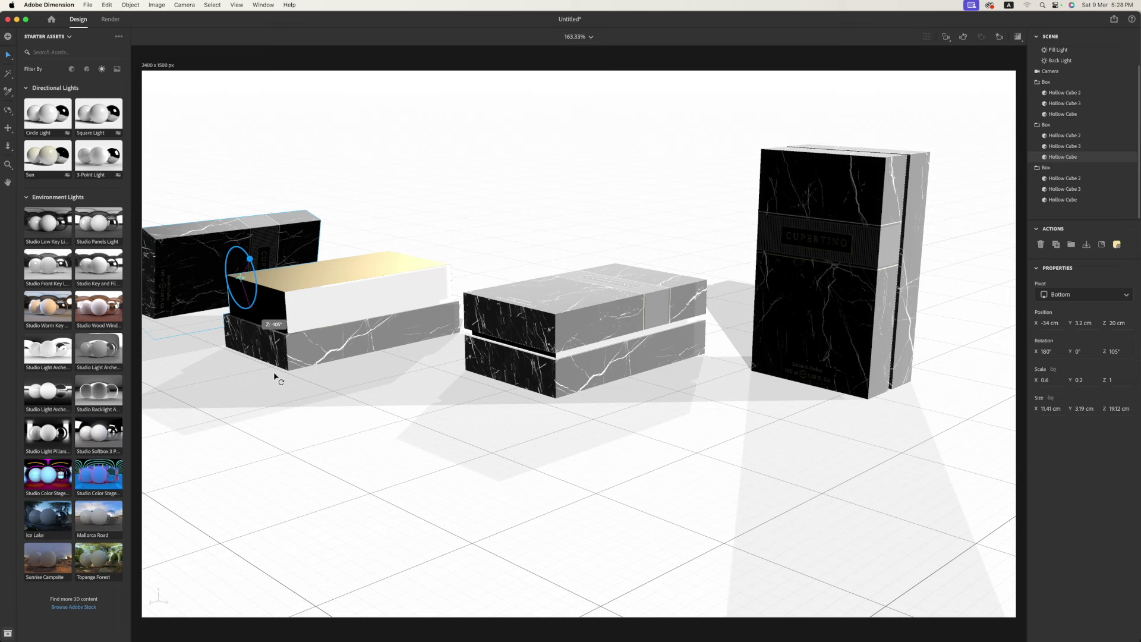
pyautogui.moveTo(275, 370); pyautogui.dragTo(277, 360)
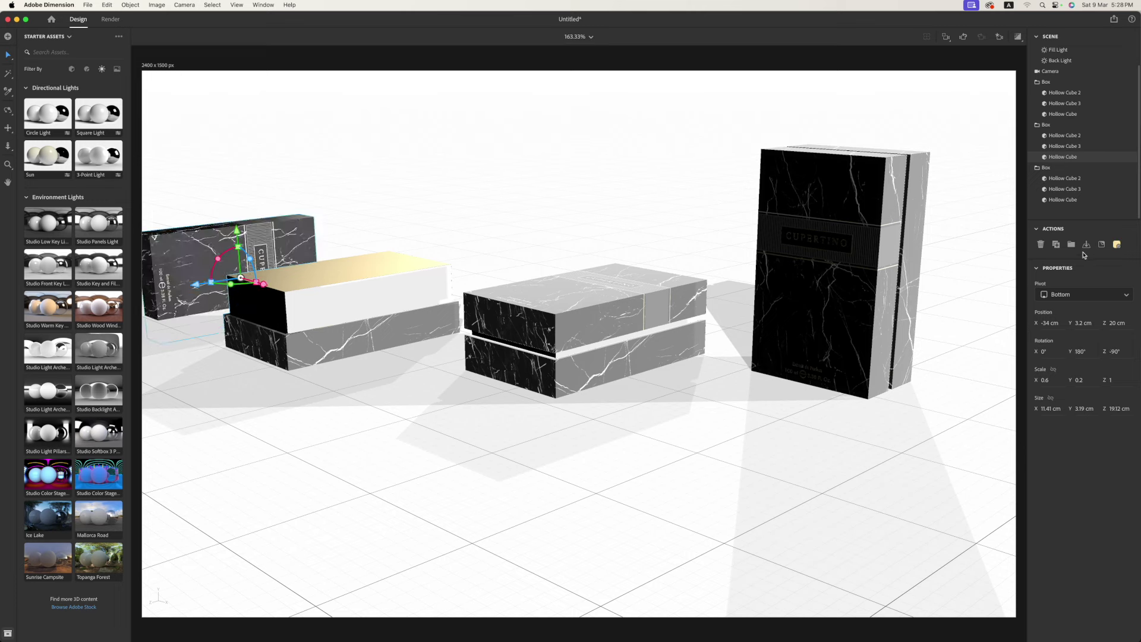
pyautogui.moveTo(196, 265); pyautogui.dragTo(295, 243)
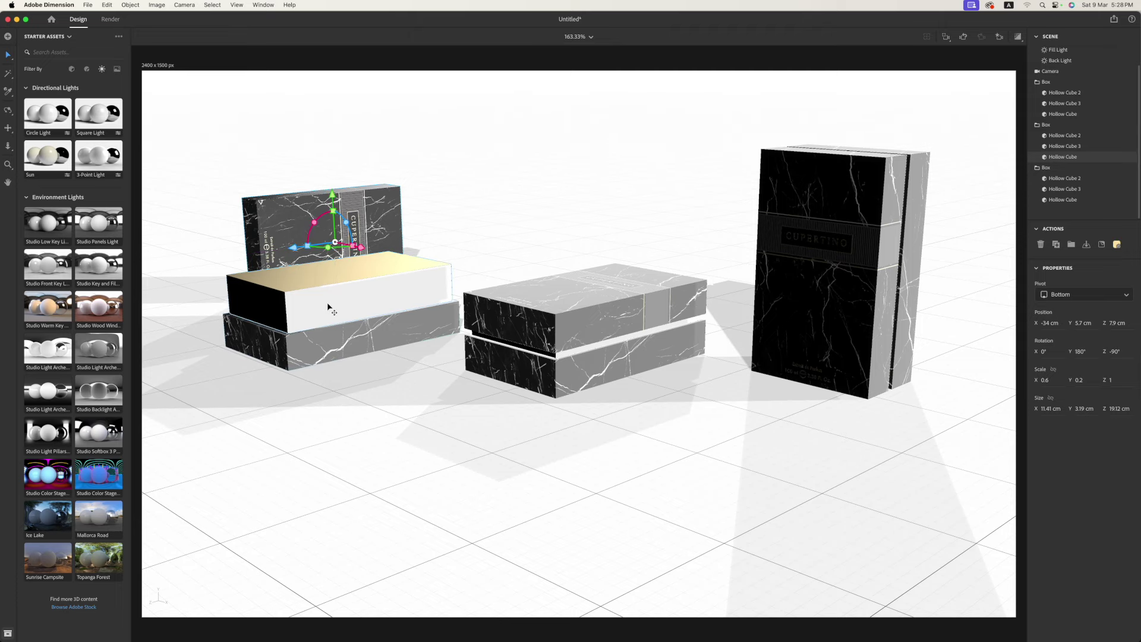
# - Tilt the left box's marble lid so it leans against its open base, then reframe the camera
pyautogui.scroll(3, 328, 307)
pyautogui.scroll(3, 326, 266)
pyautogui.scroll(2, 327, 261)
pyautogui.scroll(-5, 326, 262)
pyautogui.moveTo(313, 257); pyautogui.dragTo(190, 275)
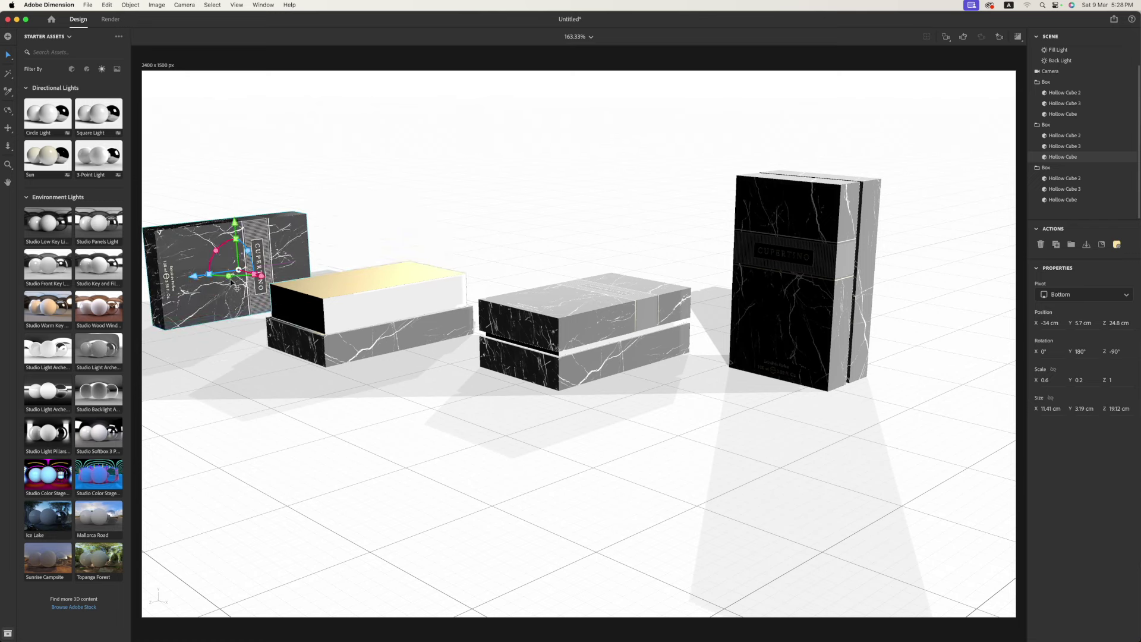
pyautogui.moveTo(235, 278)
pyautogui.mouseDown()
pyautogui.moveTo(269, 277)
pyautogui.moveTo(243, 279)
pyautogui.mouseUp()
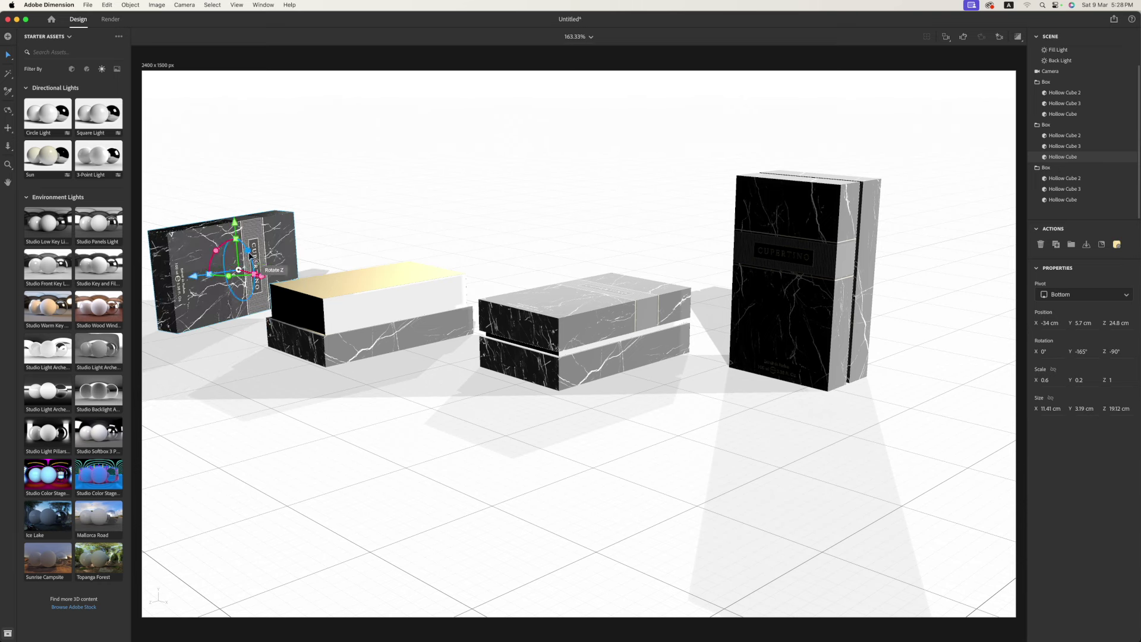
pyautogui.moveTo(245, 252); pyautogui.dragTo(226, 223)
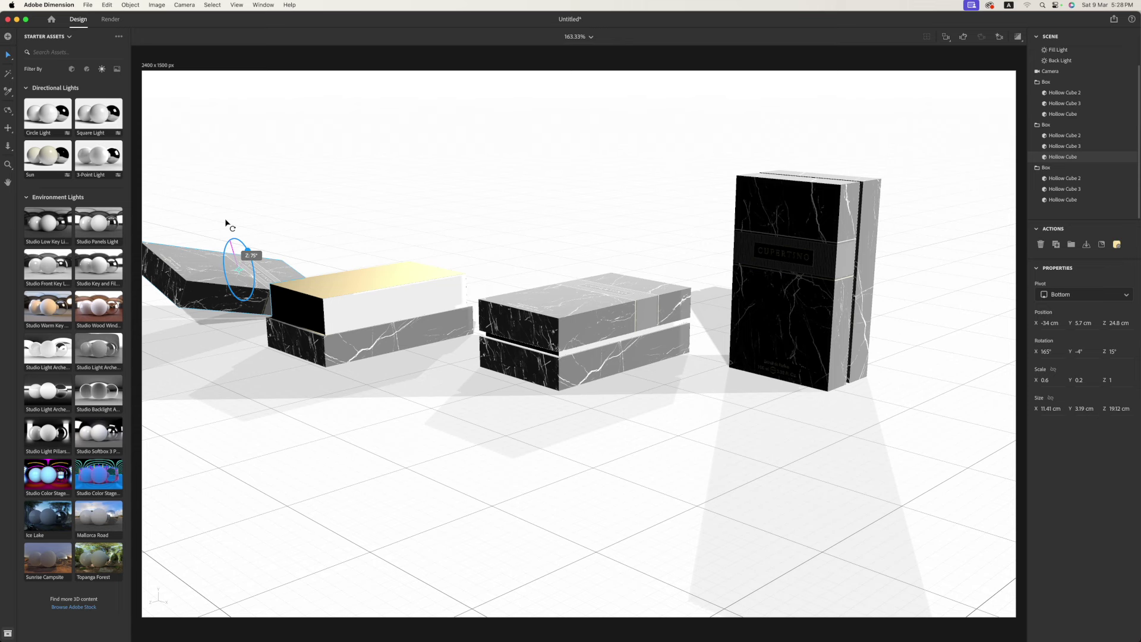
pyautogui.moveTo(212, 264); pyautogui.dragTo(201, 283)
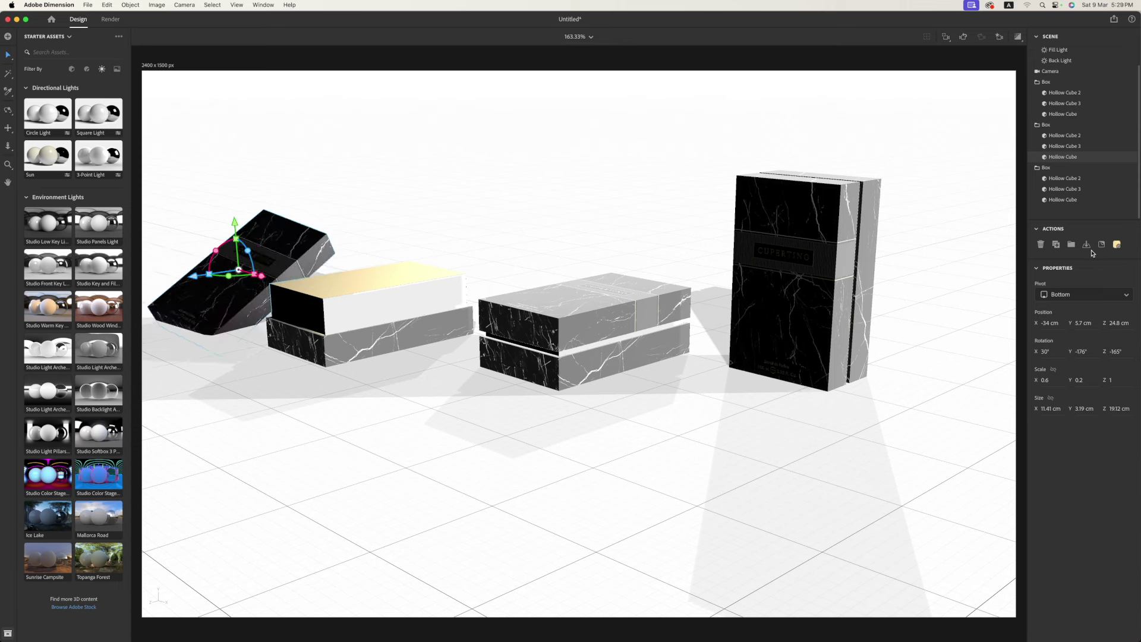
pyautogui.moveTo(291, 258); pyautogui.dragTo(291, 271)
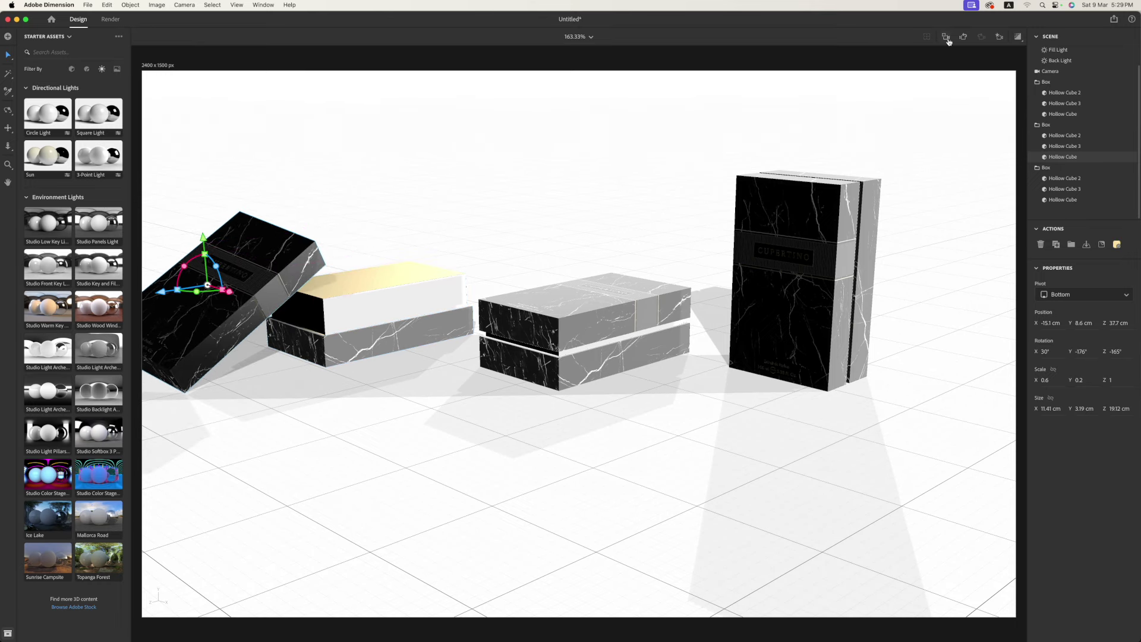
pyautogui.click(947, 38)
# - Set the canvas height to 1200 px, giving a 2400 × 1200 px canvas
pyautogui.click(733, 189)
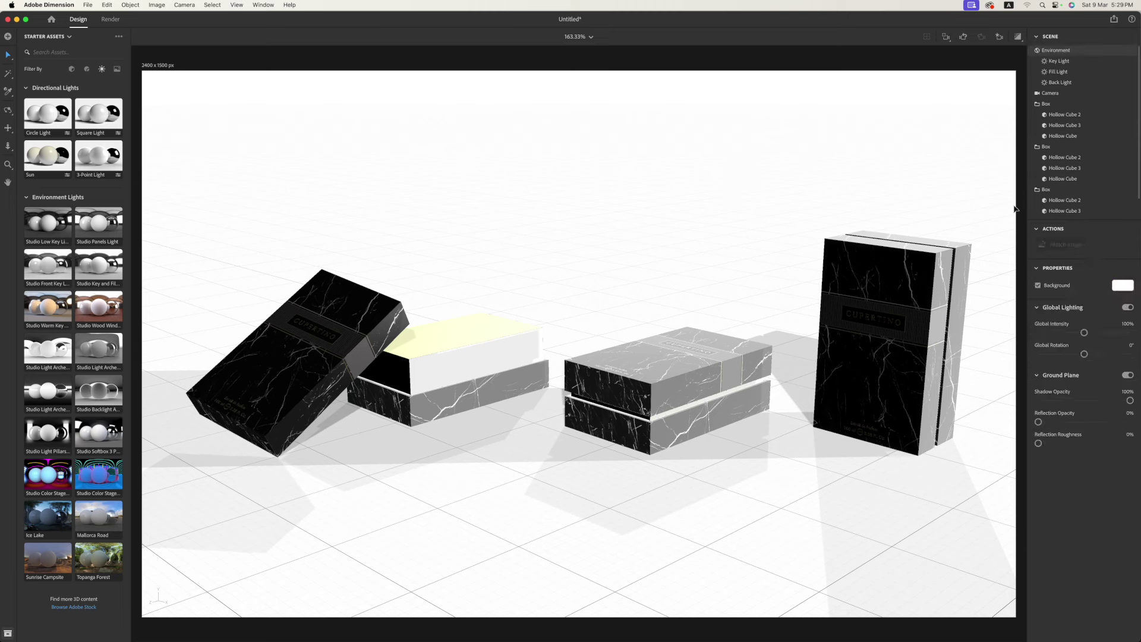
pyautogui.click(1019, 482)
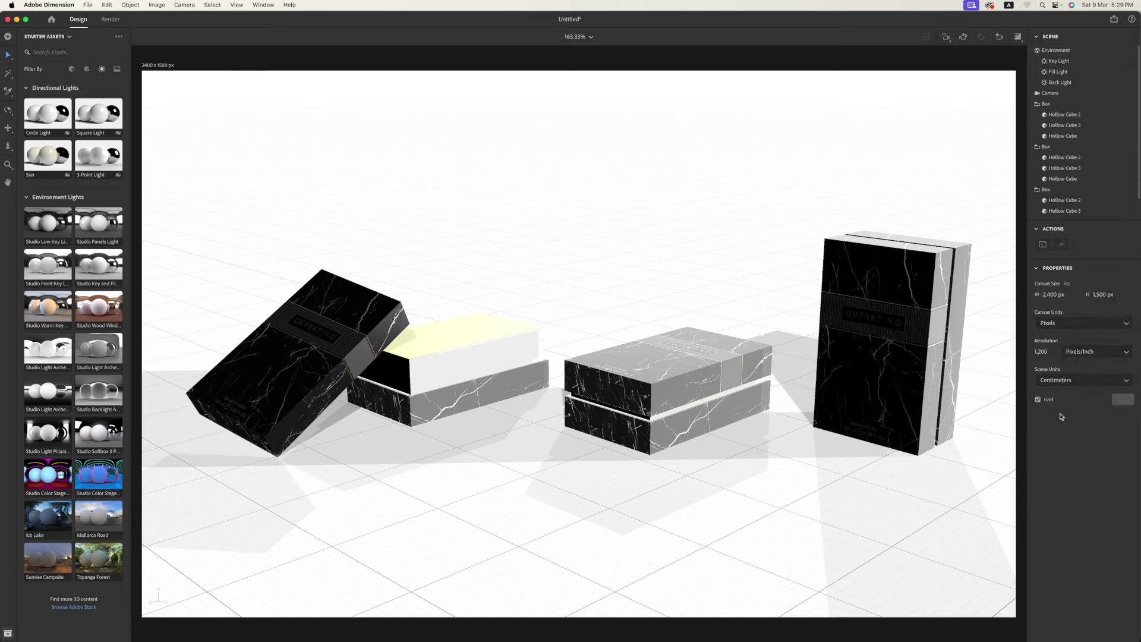
pyautogui.click(1110, 296)
pyautogui.write('1200')
pyautogui.press('Return')
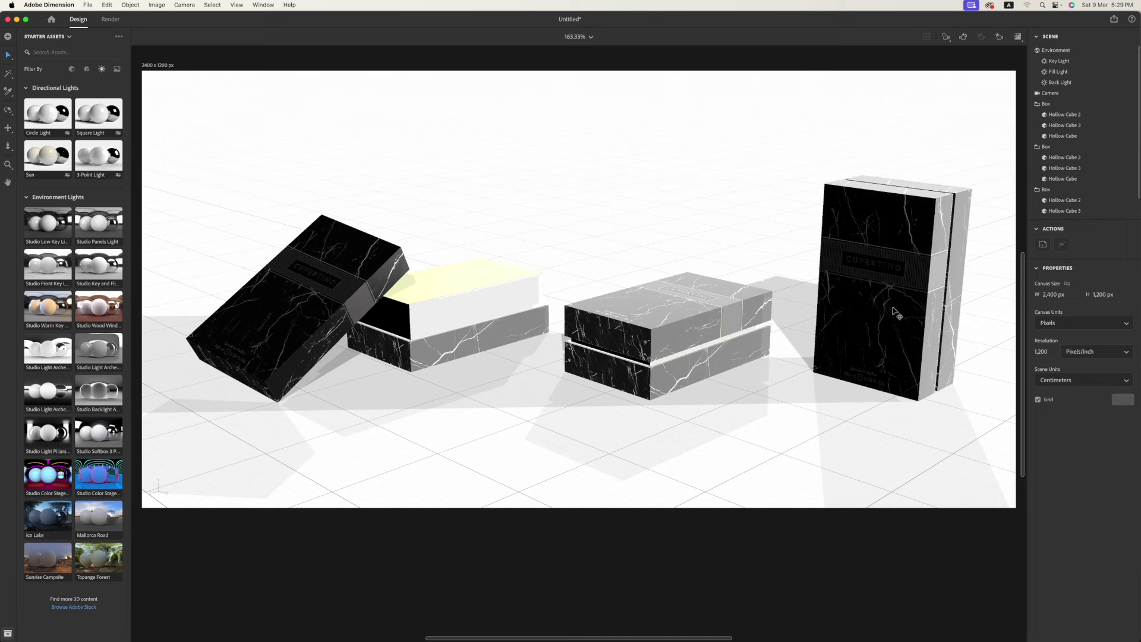
# - Move the upright box toward the centre and push the flat box further right
pyautogui.moveTo(895, 313); pyautogui.dragTo(572, 237)
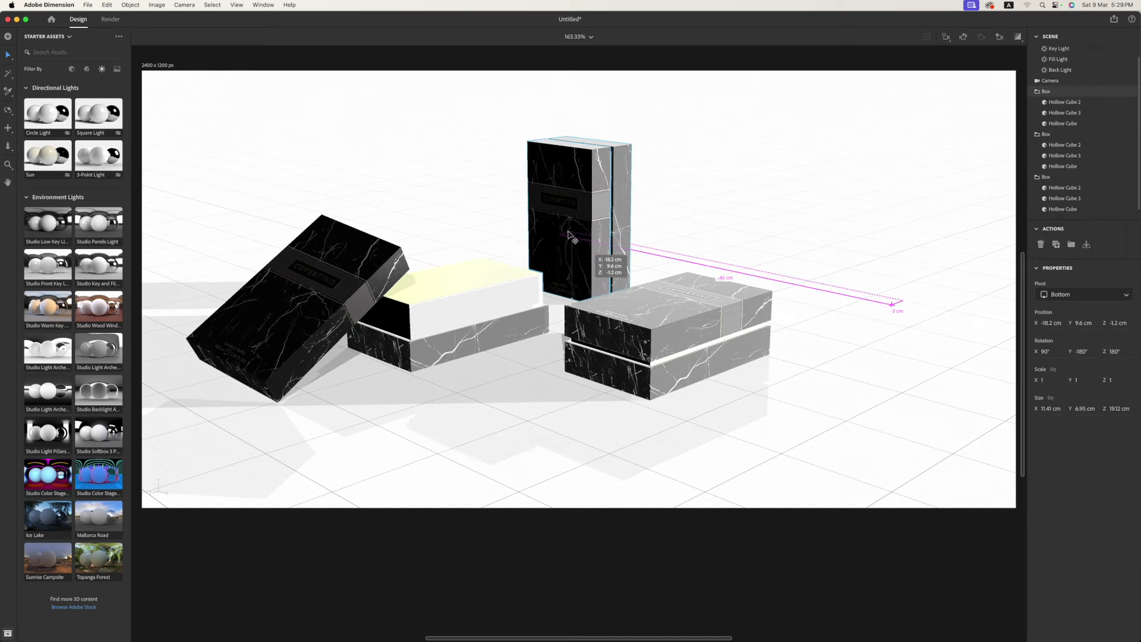
pyautogui.moveTo(571, 237); pyautogui.dragTo(560, 236)
pyautogui.moveTo(632, 326); pyautogui.dragTo(743, 333)
pyautogui.moveTo(615, 262); pyautogui.dragTo(625, 328)
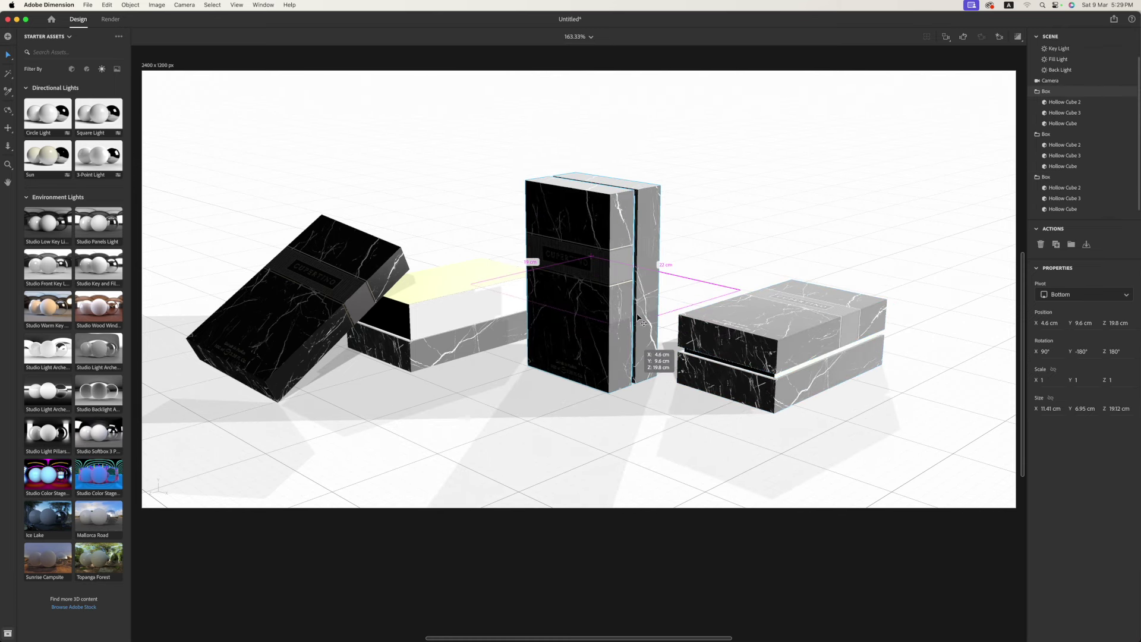
pyautogui.moveTo(626, 328); pyautogui.dragTo(670, 324)
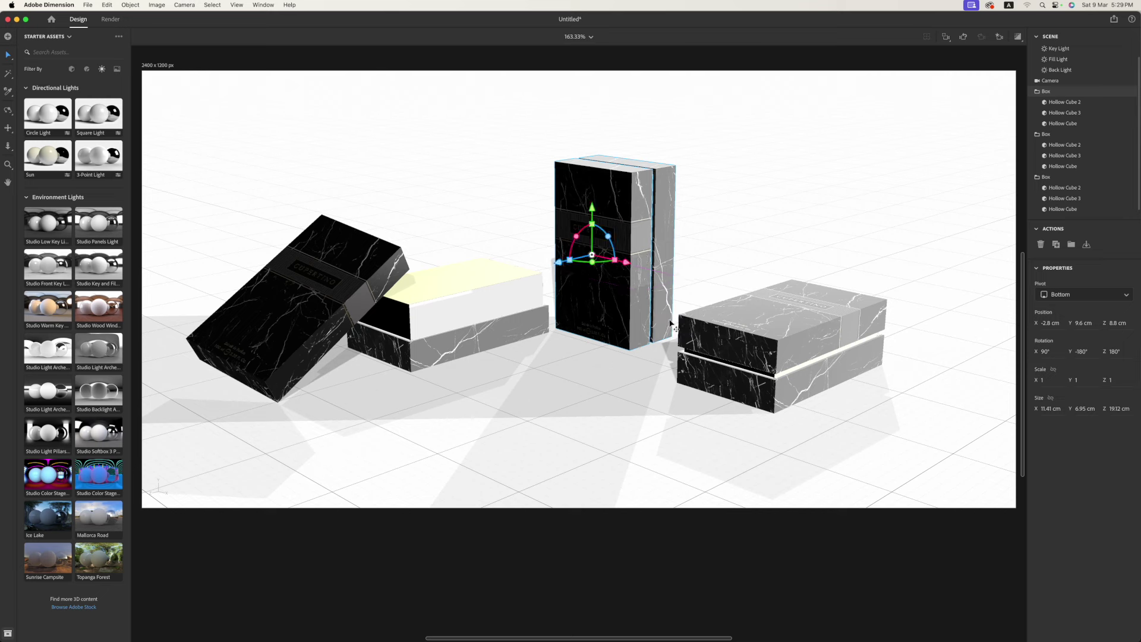
# - Rotate the tall box on its Y axis so the CUPERTINO label faces forward, shifting it right
pyautogui.moveTo(597, 267)
pyautogui.mouseDown()
pyautogui.moveTo(584, 265)
pyautogui.moveTo(617, 262)
pyautogui.mouseUp()
pyautogui.moveTo(947, 39); pyautogui.dragTo(907, 102)
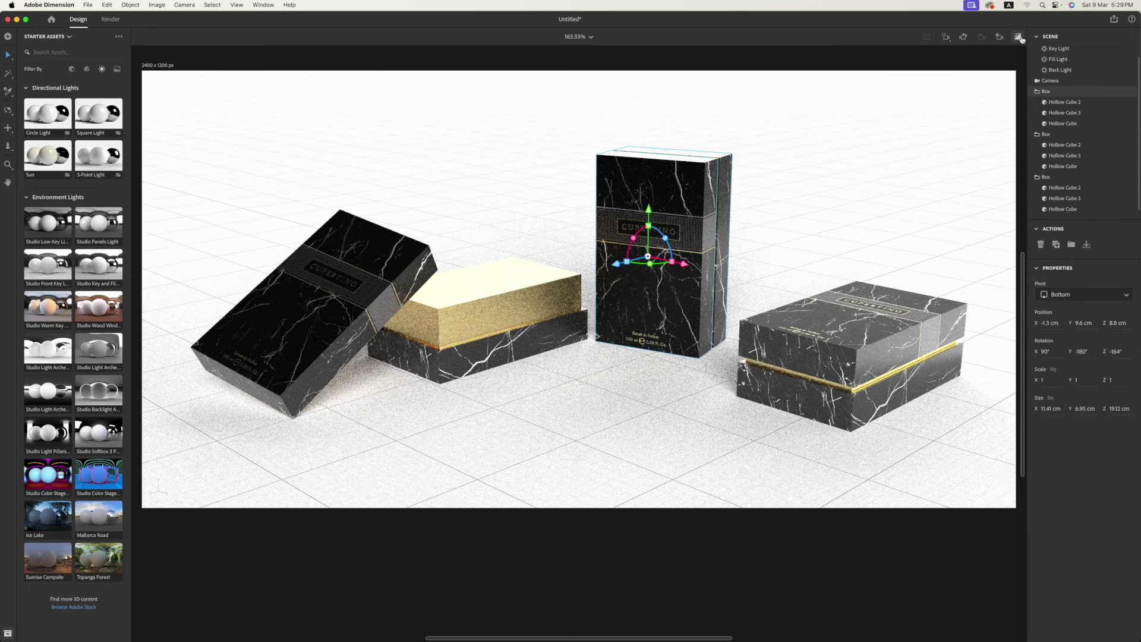
pyautogui.click(1021, 38)
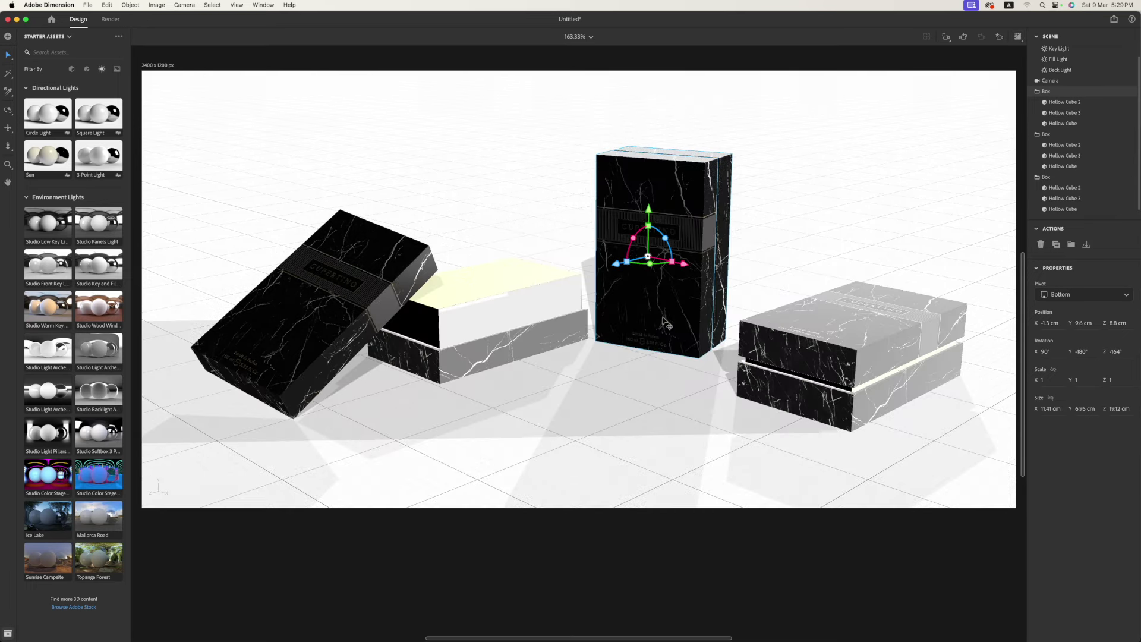
pyautogui.moveTo(650, 269); pyautogui.dragTo(676, 262)
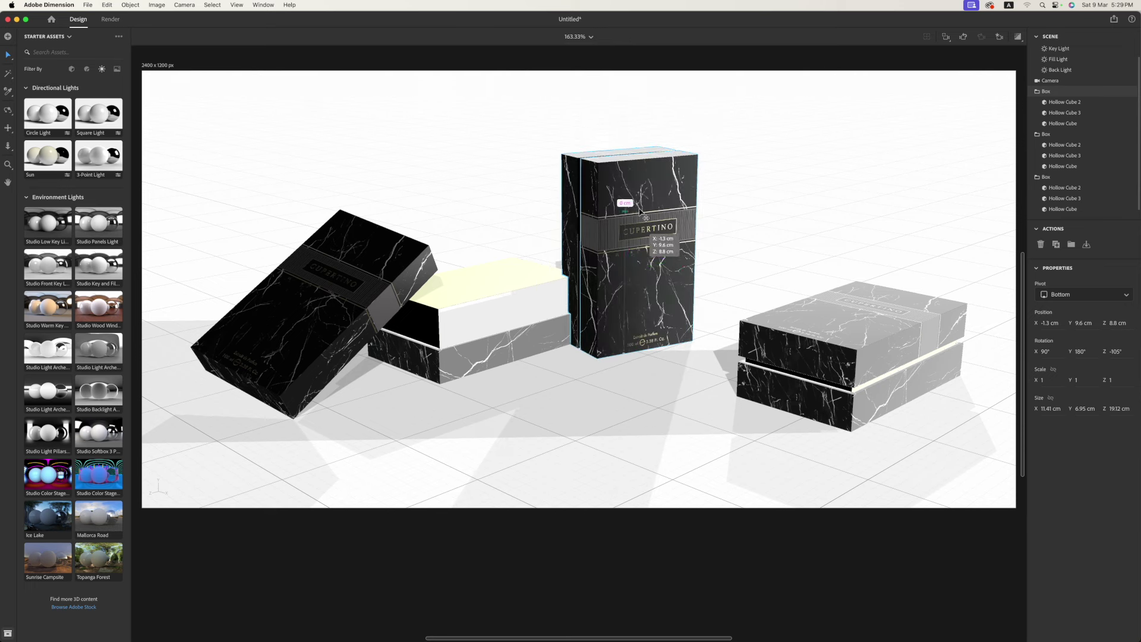
pyautogui.moveTo(628, 214); pyautogui.dragTo(664, 212)
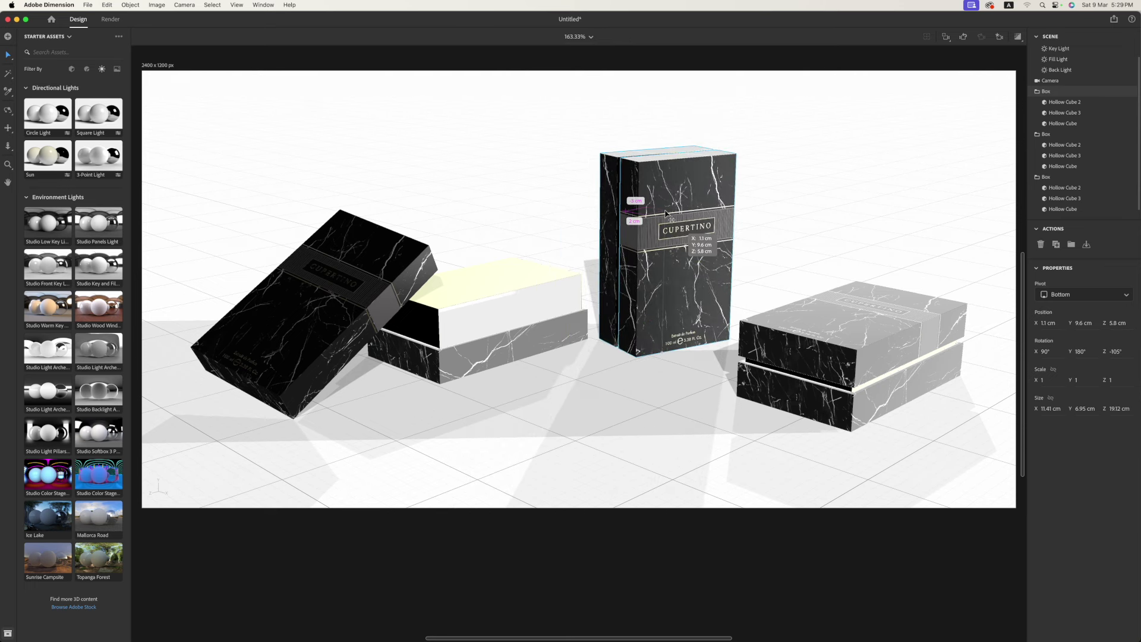
# - Lower the left box's Clean Gold roughness to 0.27, checking the result in render preview
pyautogui.click(957, 89)
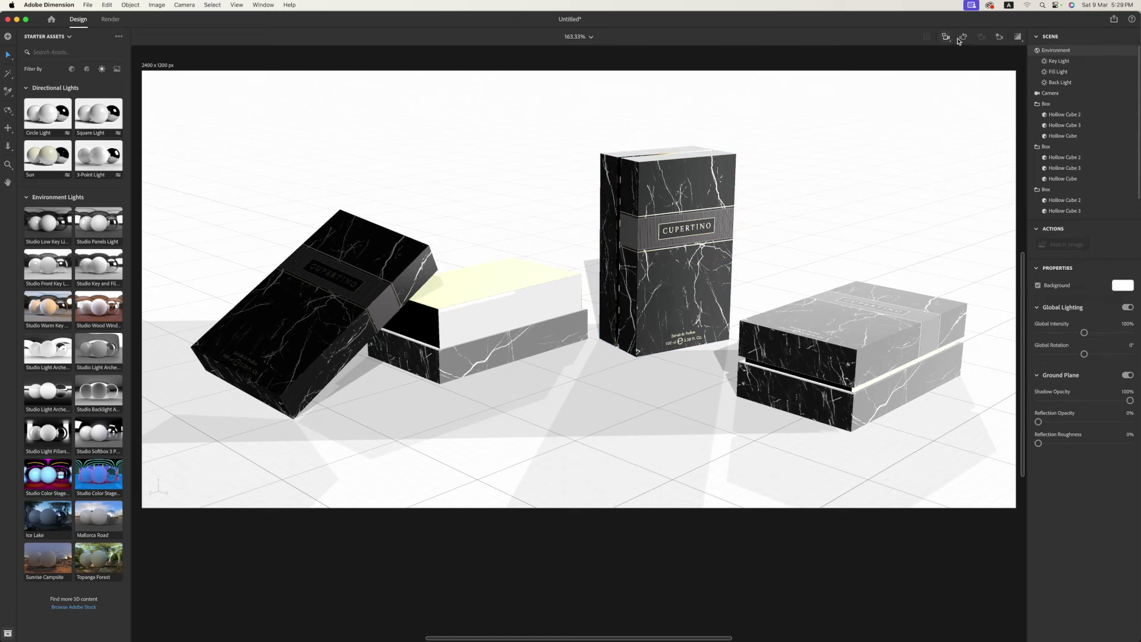
pyautogui.click(1017, 37)
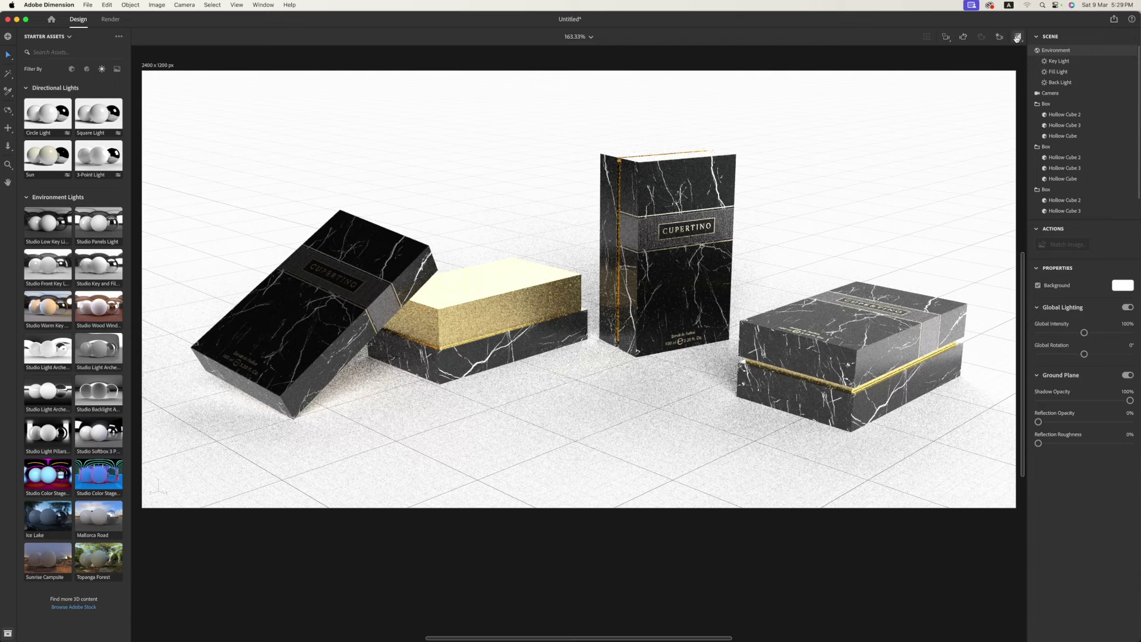
pyautogui.click(1017, 37)
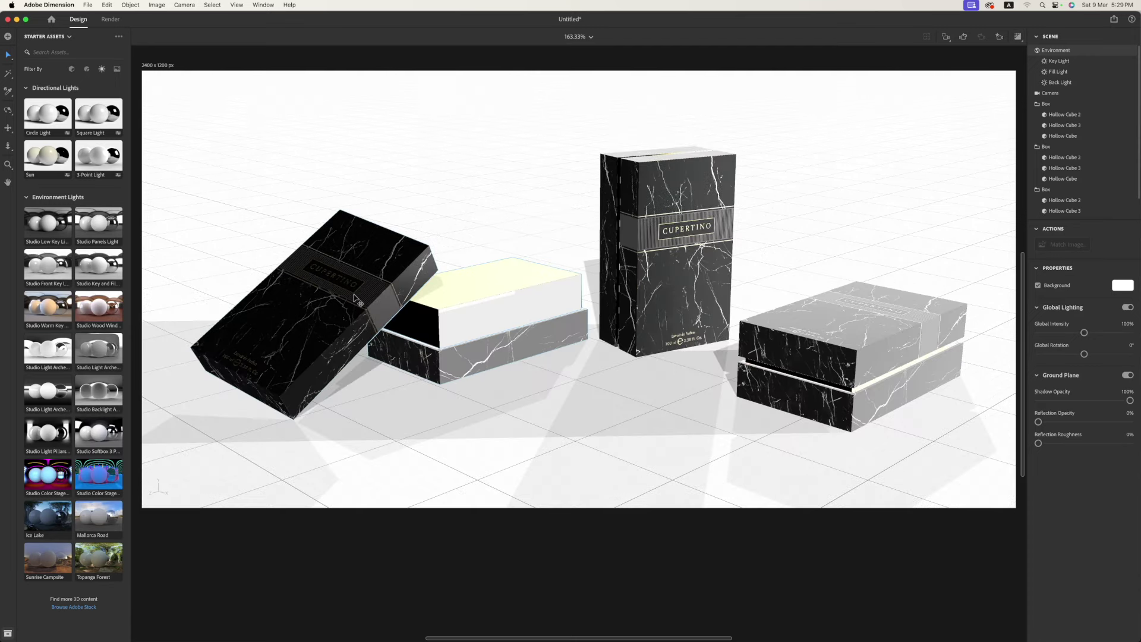
pyautogui.click(354, 290)
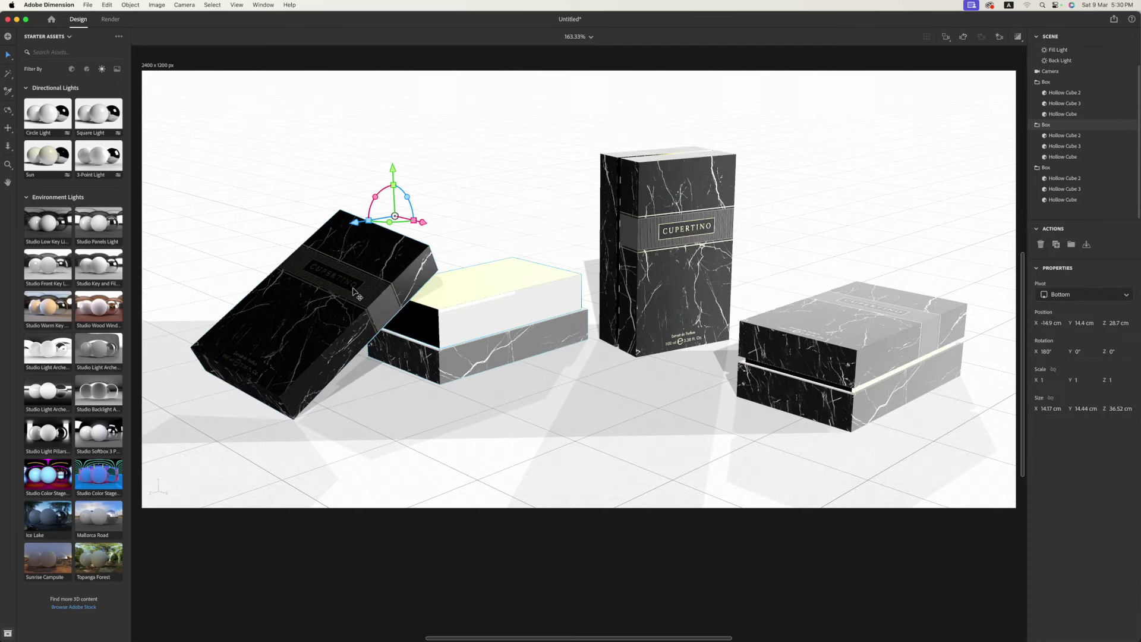
pyautogui.doubleClick(353, 289)
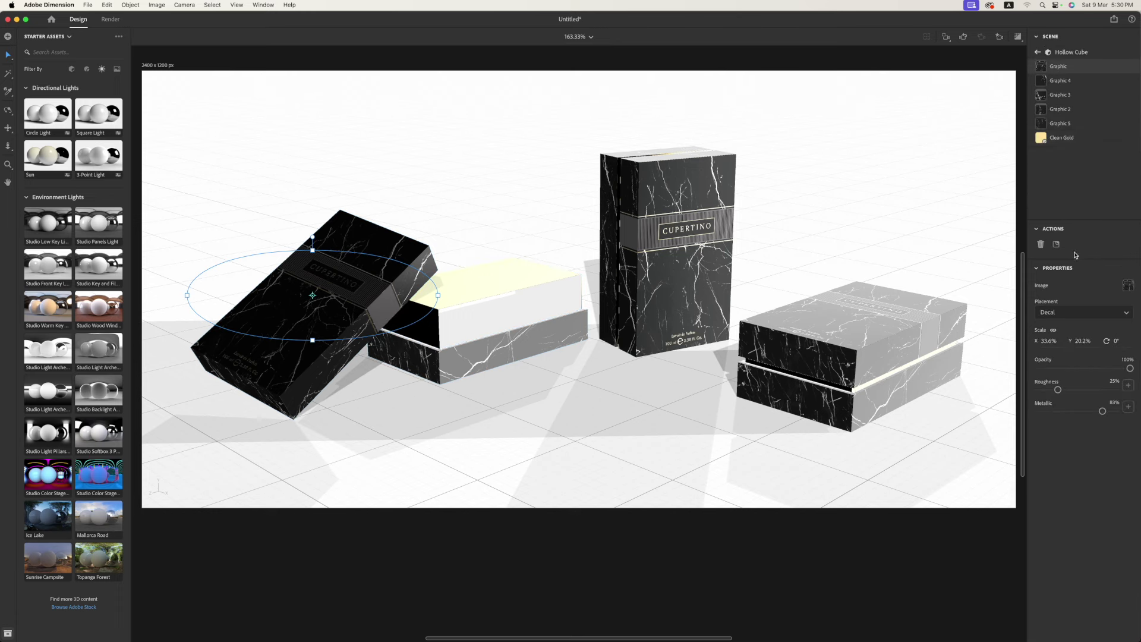
pyautogui.click(1065, 137)
pyautogui.moveTo(1048, 369); pyautogui.dragTo(1064, 368)
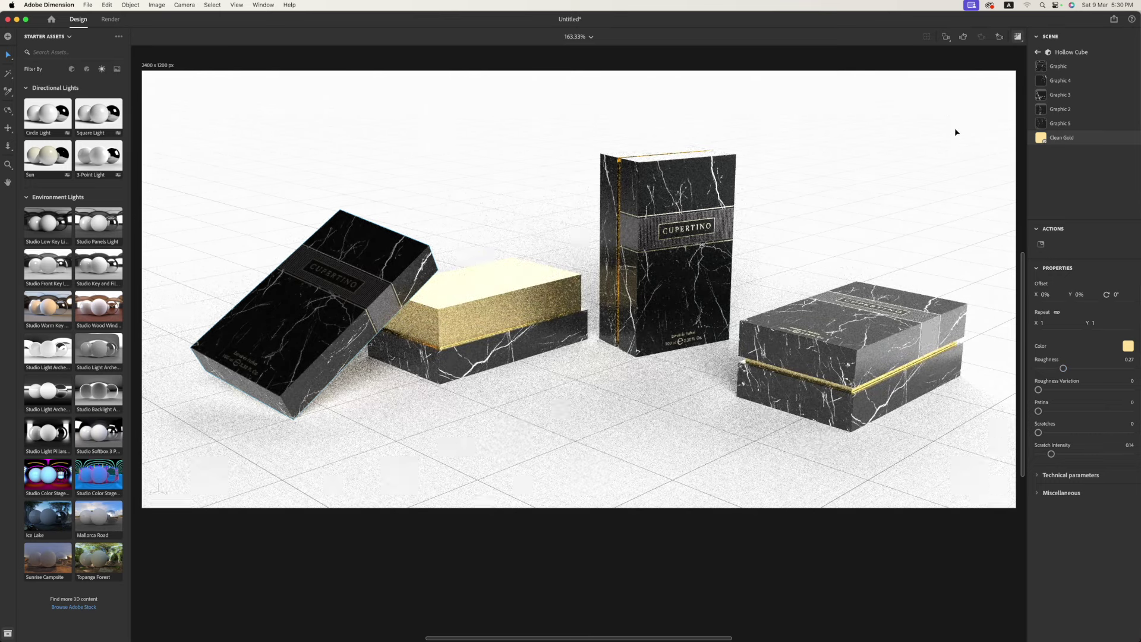
pyautogui.click(1017, 36)
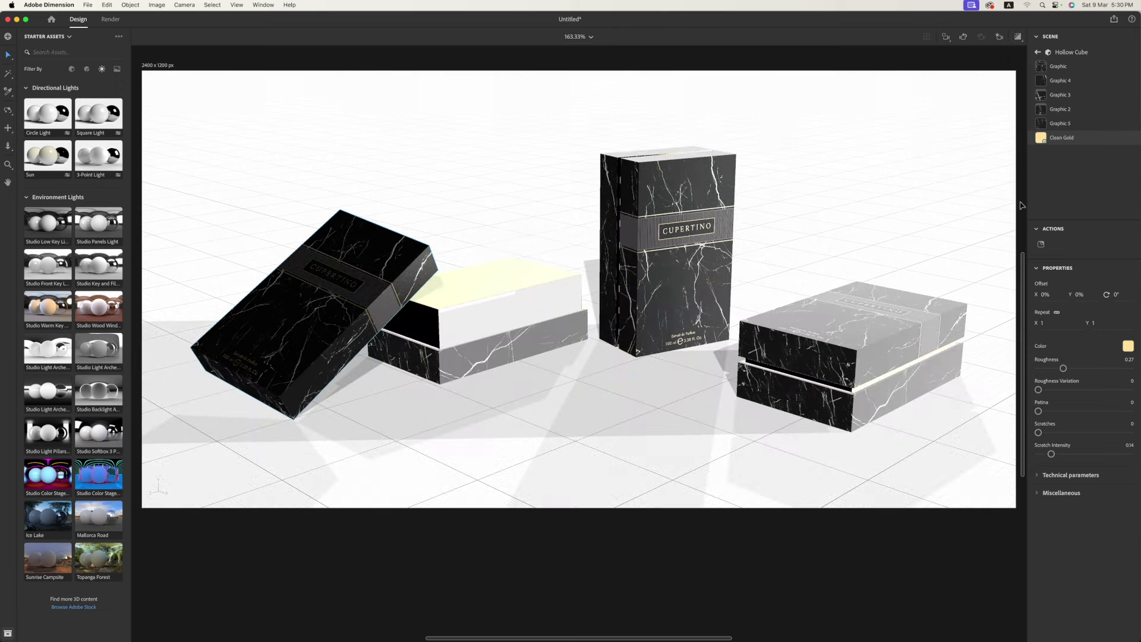
pyautogui.click(1021, 206)
pyautogui.click(1054, 51)
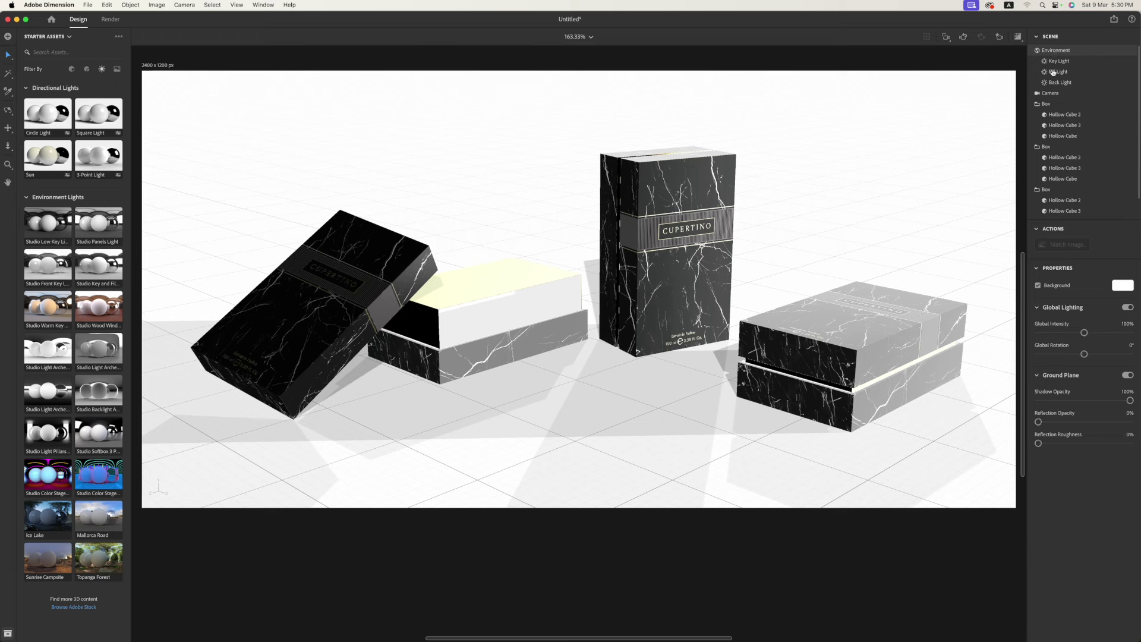
# - Set ground Reflection Opacity to 15%, Reflection Roughness to 7% and Shadow Opacity to 79%
pyautogui.moveTo(1039, 421); pyautogui.dragTo(1052, 422)
pyautogui.moveTo(1039, 443); pyautogui.dragTo(1044, 447)
pyautogui.moveTo(1130, 400); pyautogui.dragTo(1111, 401)
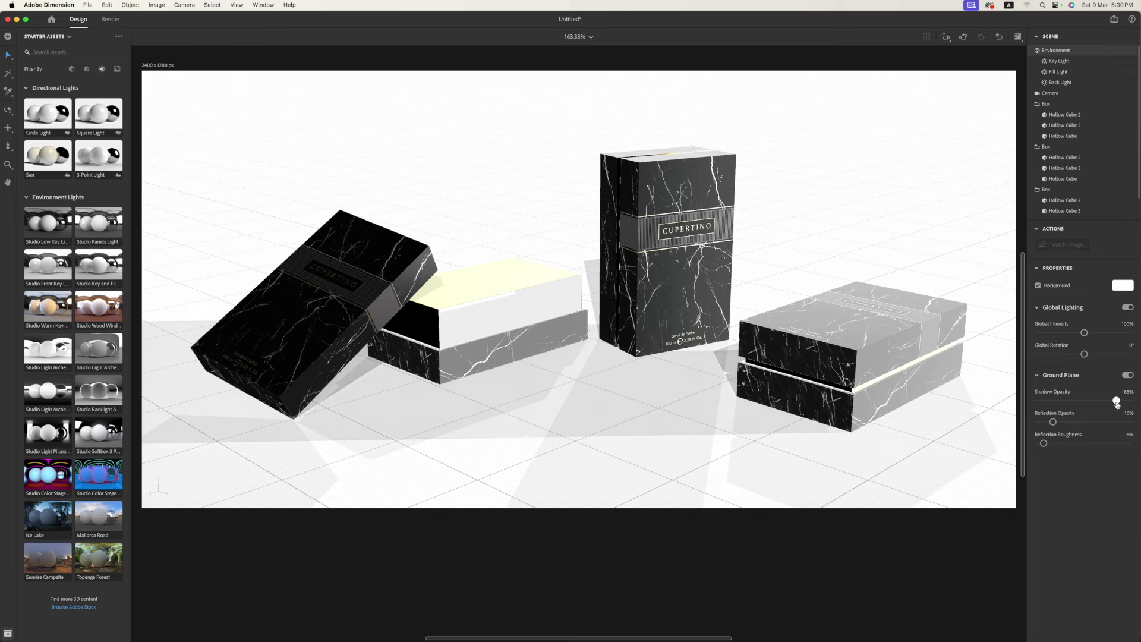
pyautogui.click(958, 543)
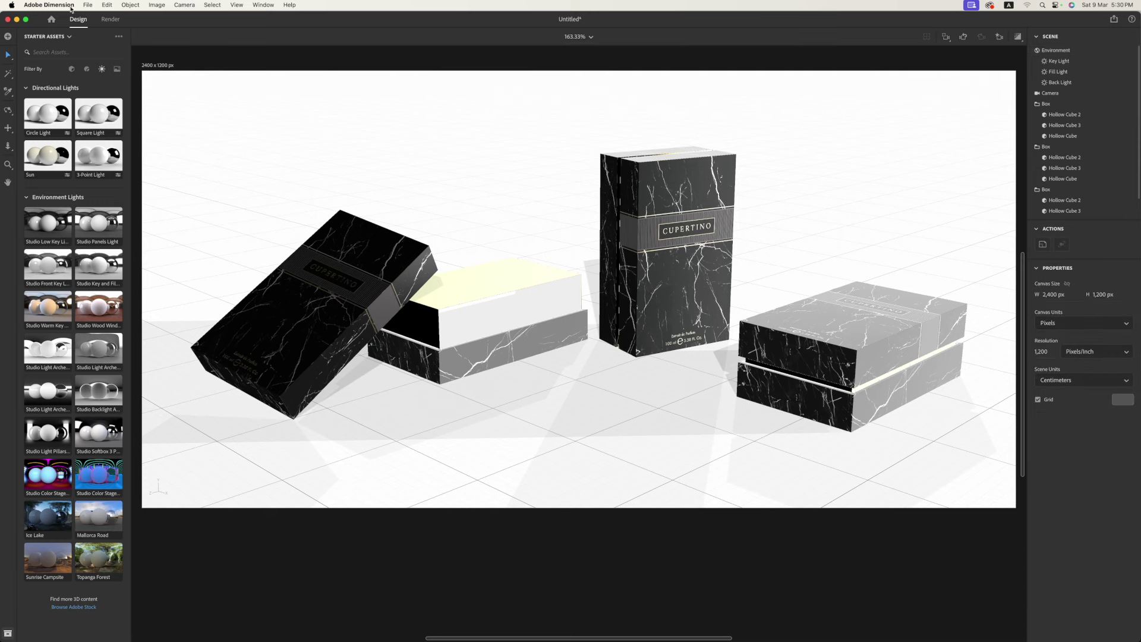
# - Render the current view as a High-quality PSD with the Desktop as the save location
pyautogui.click(105, 21)
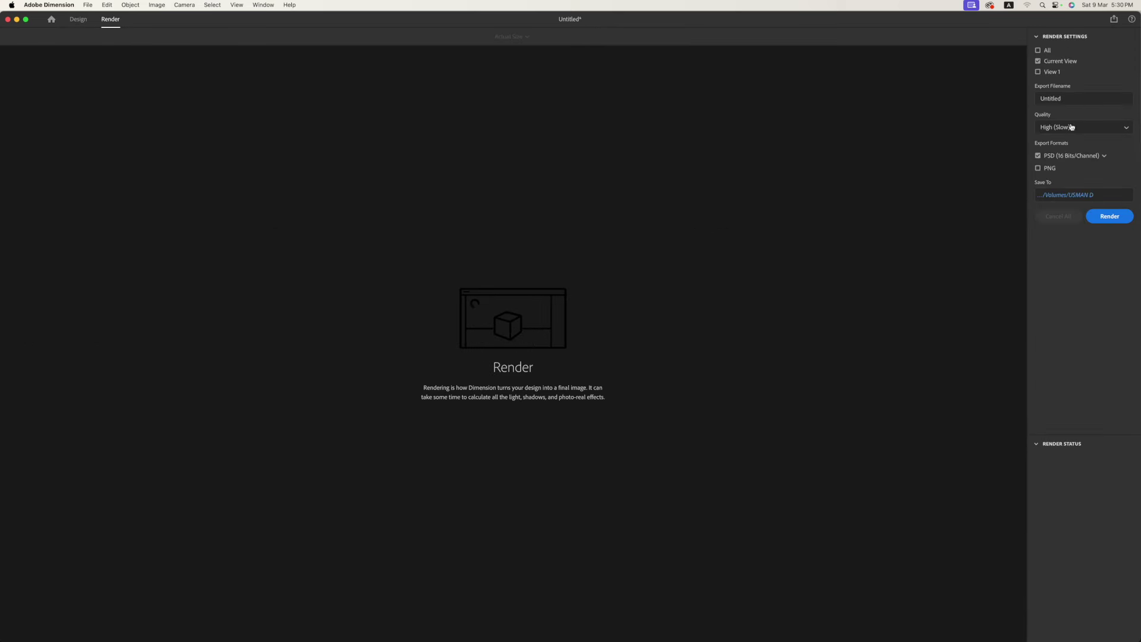
pyautogui.click(1074, 195)
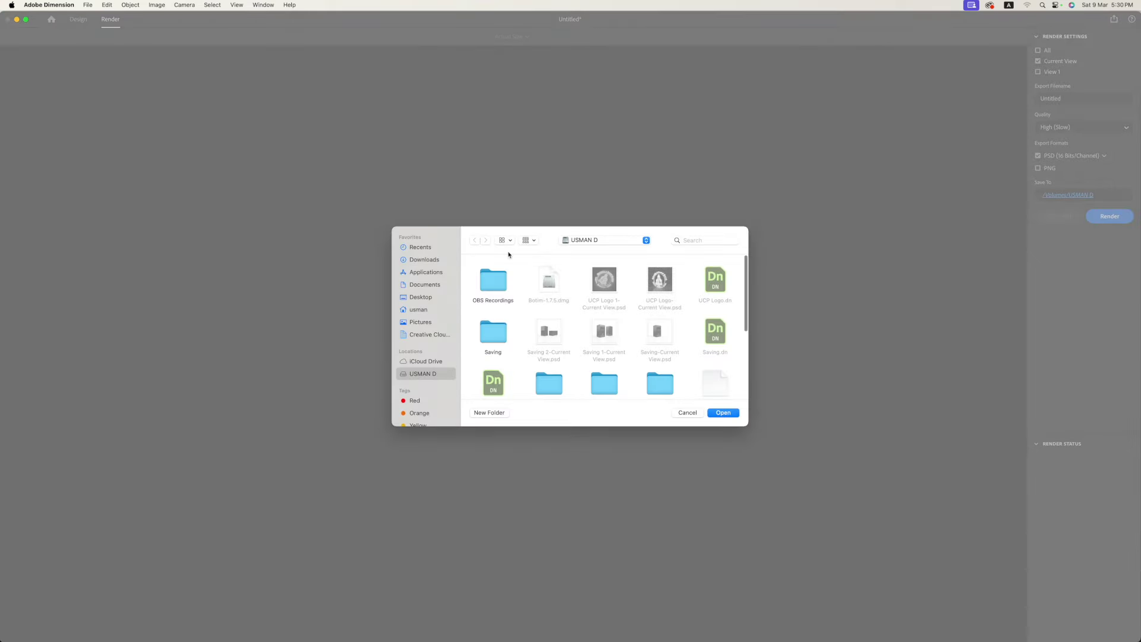
pyautogui.click(421, 297)
pyautogui.click(731, 417)
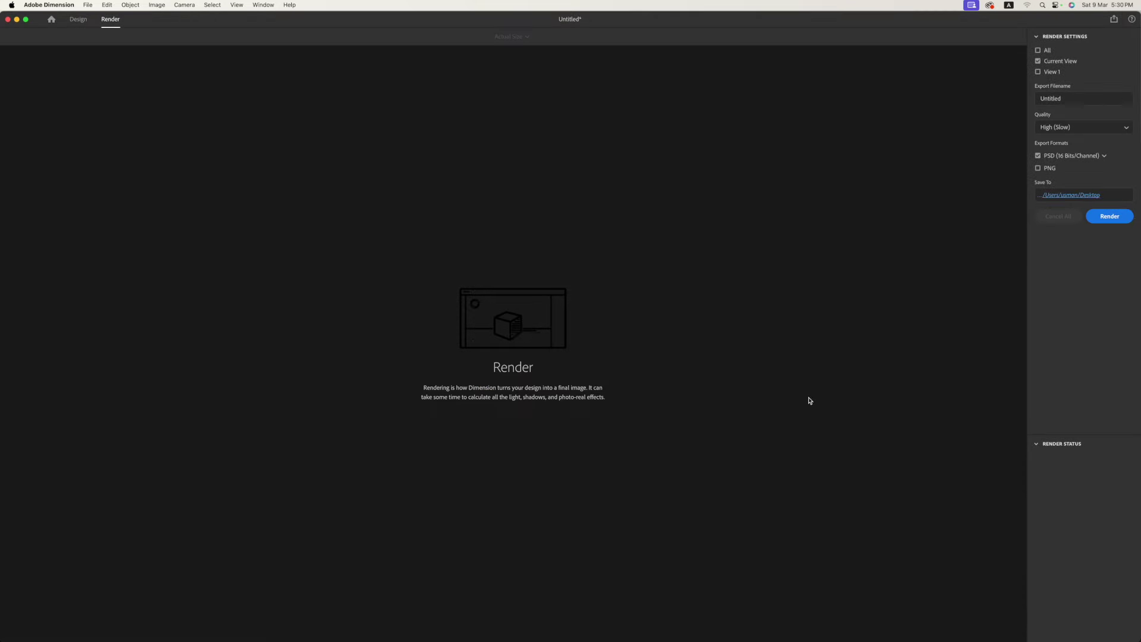
pyautogui.click(1111, 217)
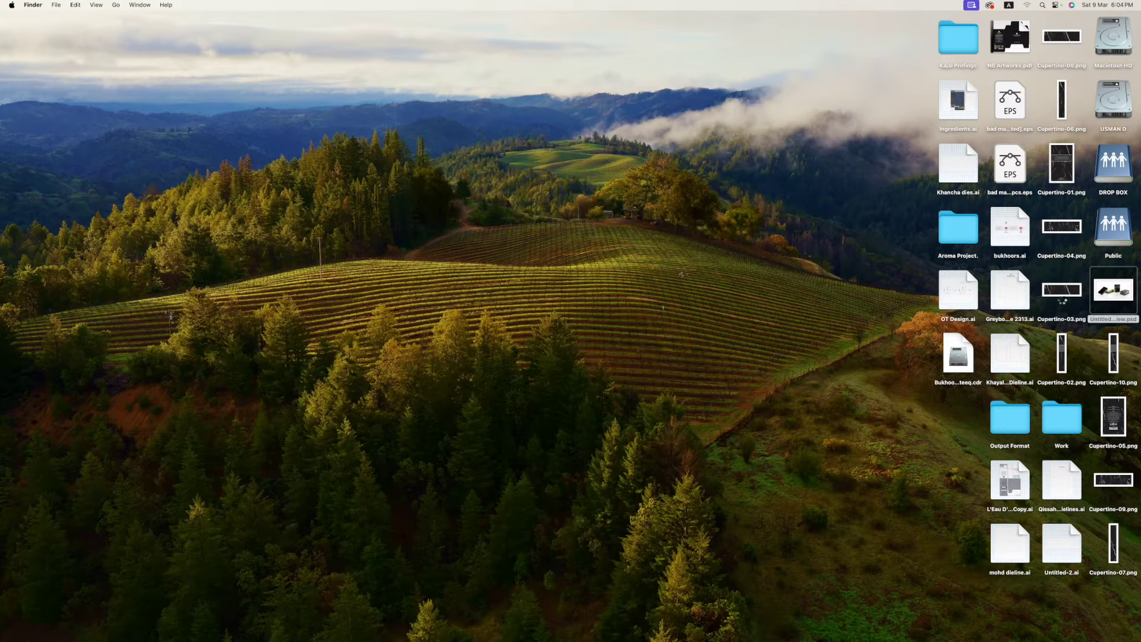
# - Open Untitled-Current View.psd from the Desktop in Photoshop
pyautogui.press('b')
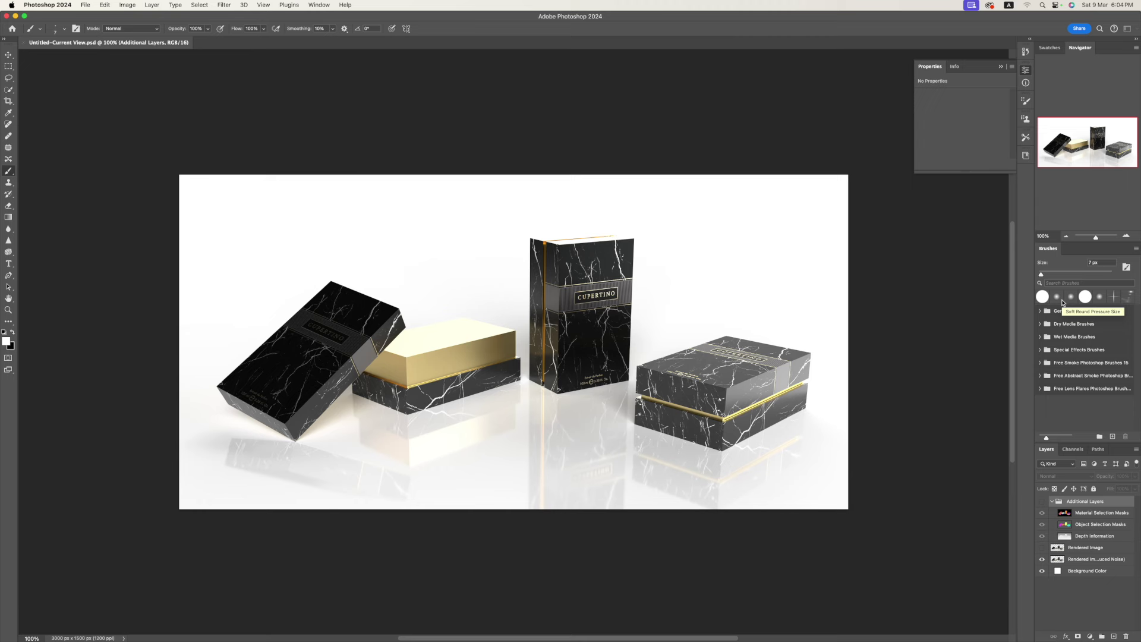
# - Zoom in on the boxes and nudge the Rendered Image (Reduced Noise) layer slightly down-right
pyautogui.press('v')
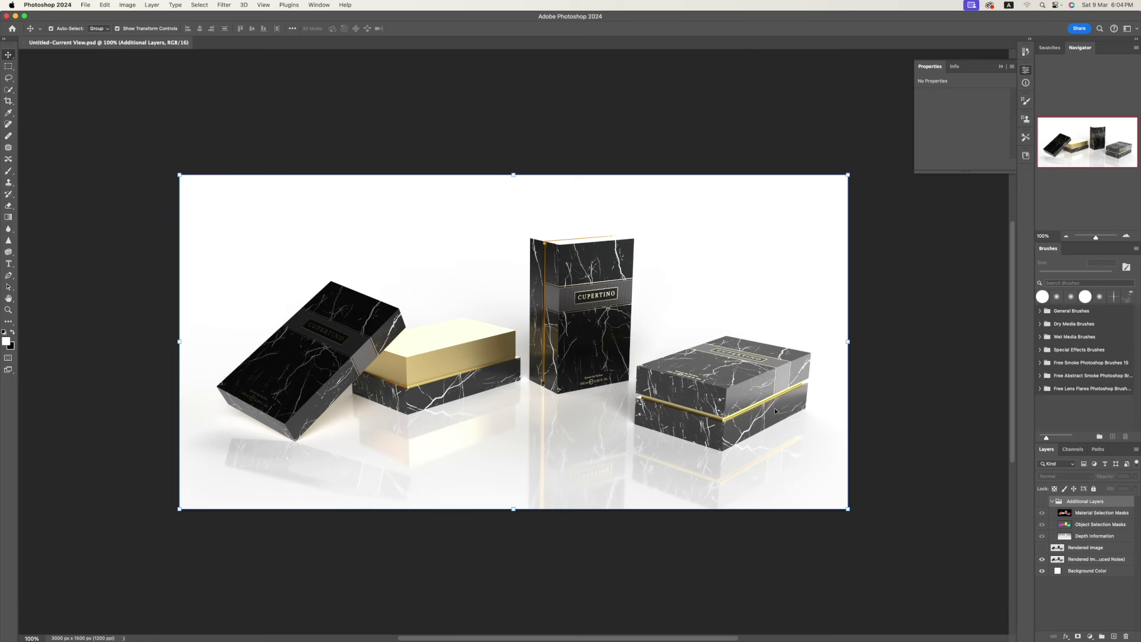
pyautogui.press('z')
pyautogui.moveTo(753, 409); pyautogui.dragTo(767, 431)
pyautogui.press('v')
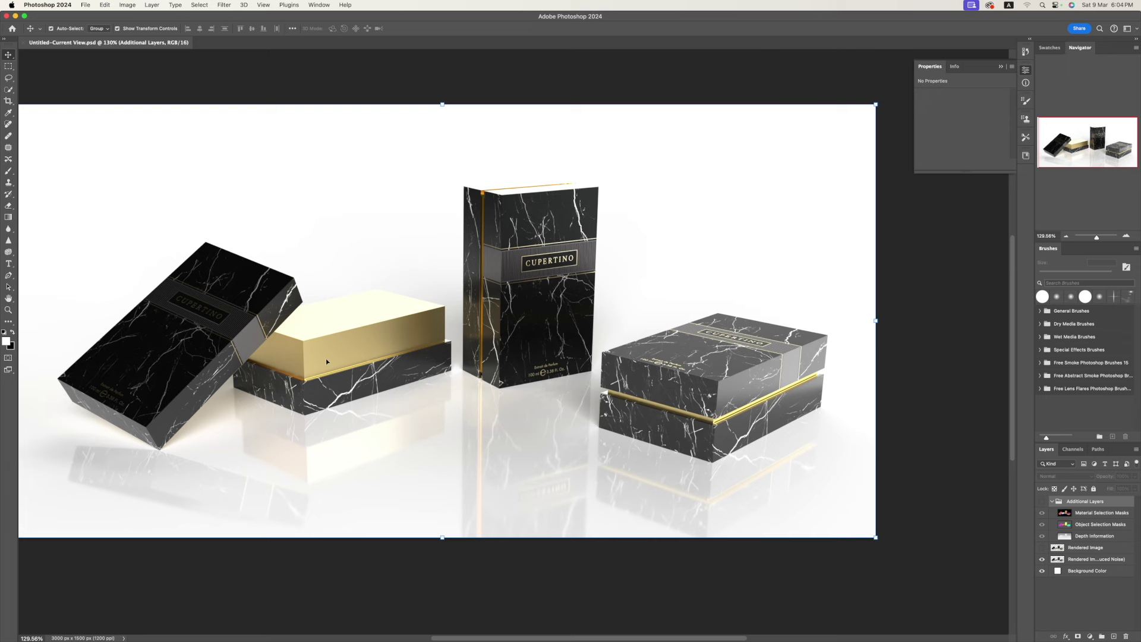
pyautogui.moveTo(251, 368); pyautogui.dragTo(286, 398)
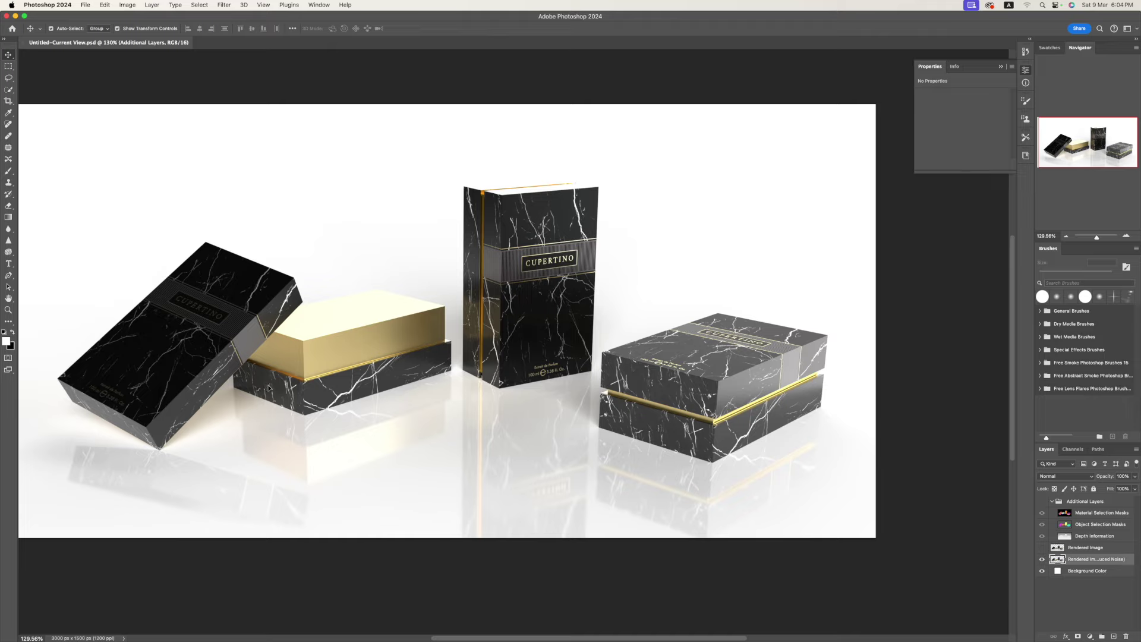
pyautogui.press('z')
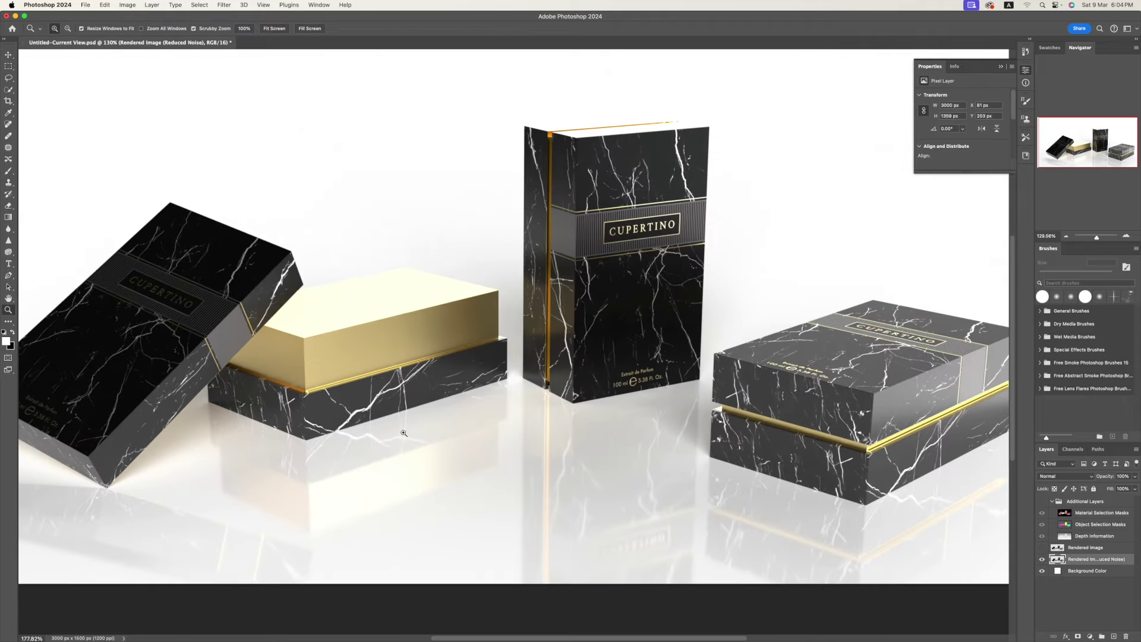